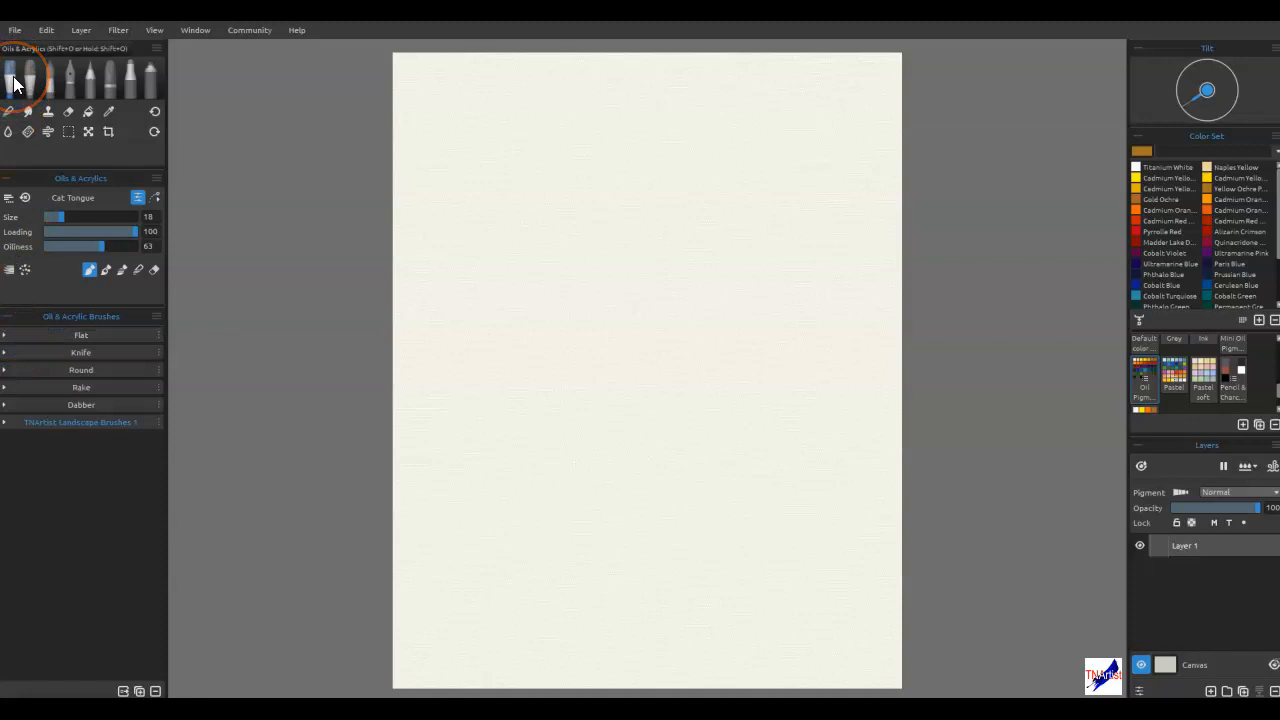
Step: Expand the Flat, Knife, Round, Rake and Dabber brush groups and select the Fan brush from Dabber
left_click(7, 338)
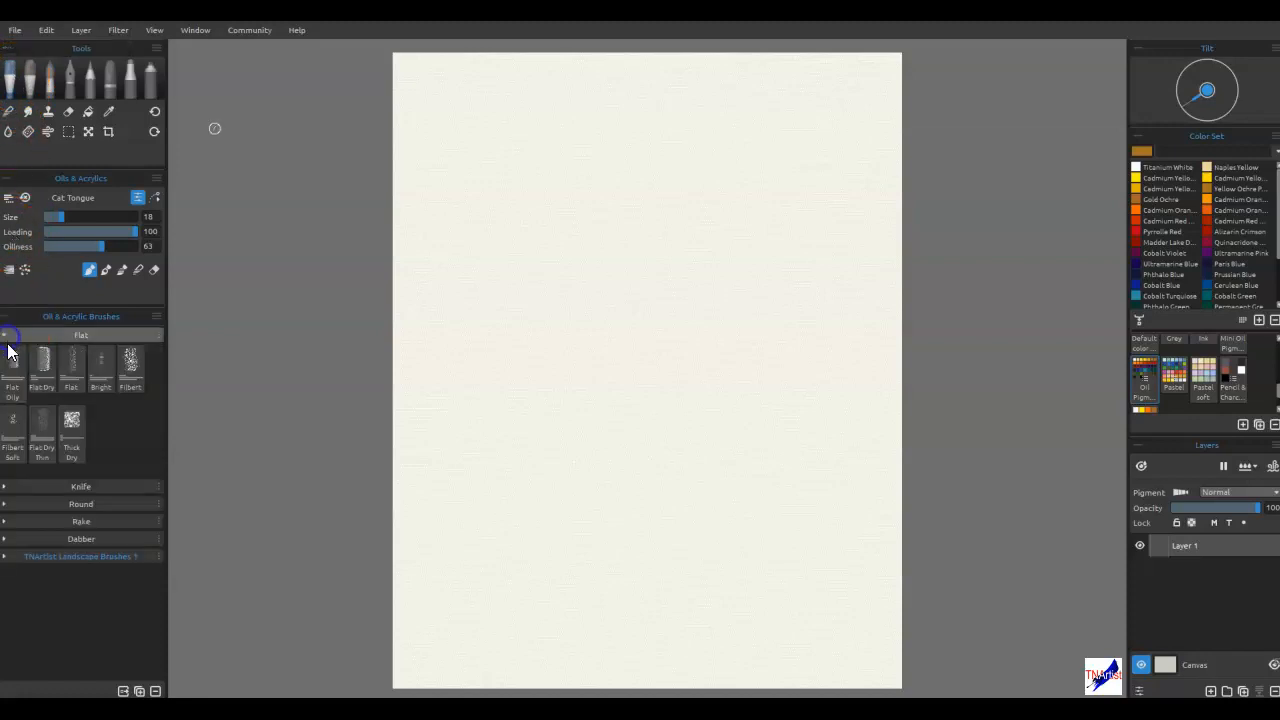
left_click(11, 486)
scroll(25, 485, "down", 1)
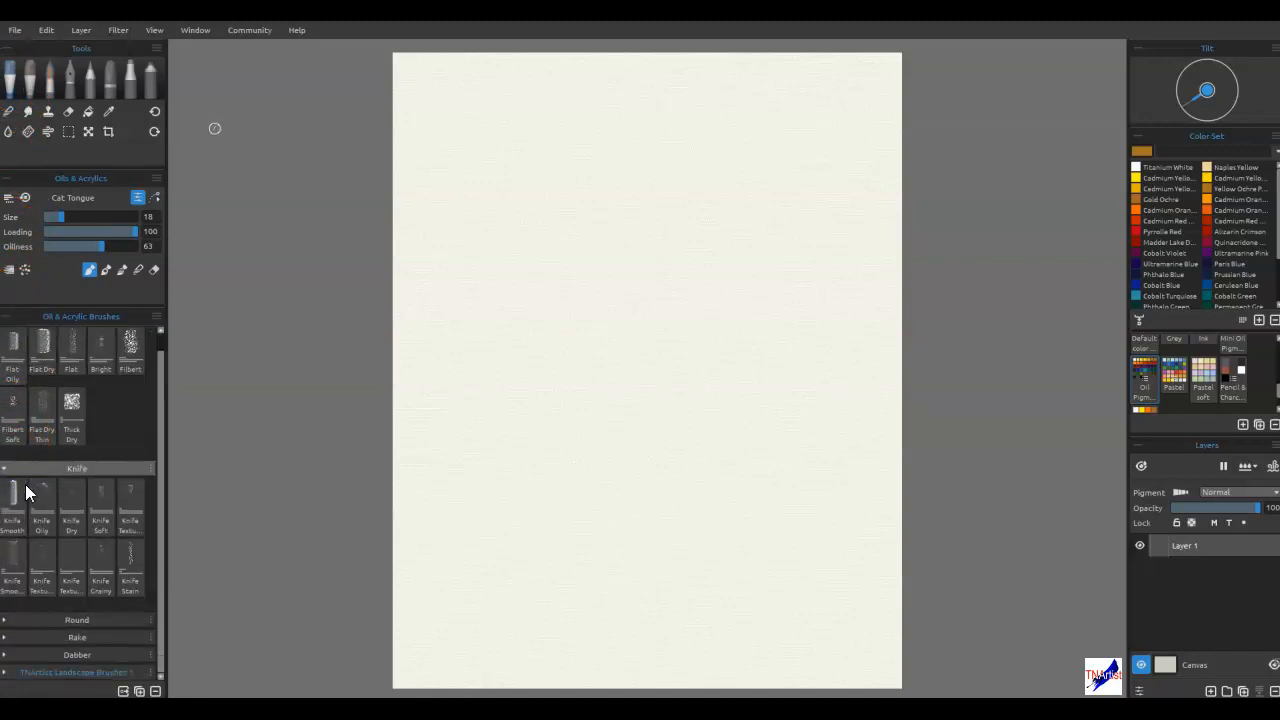
left_click(11, 625)
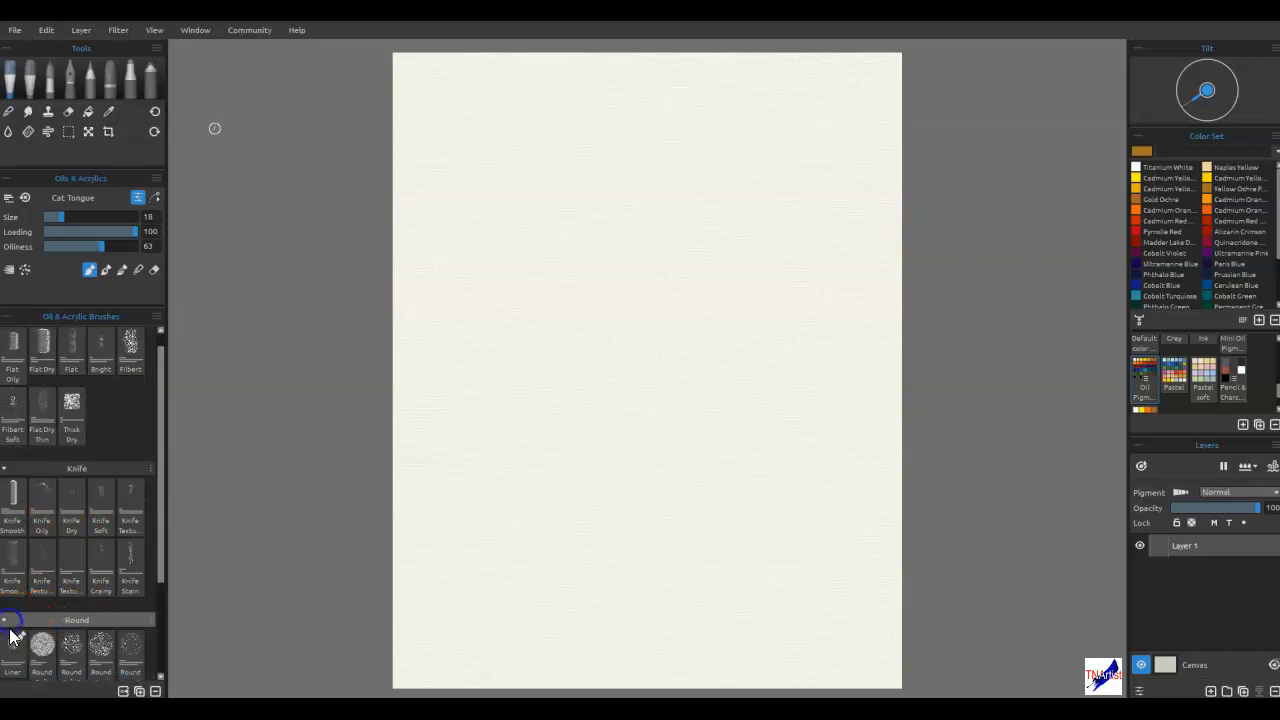
scroll(62, 595, "down", 3)
left_click(38, 636)
scroll(62, 599, "down", 3)
left_click(32, 668)
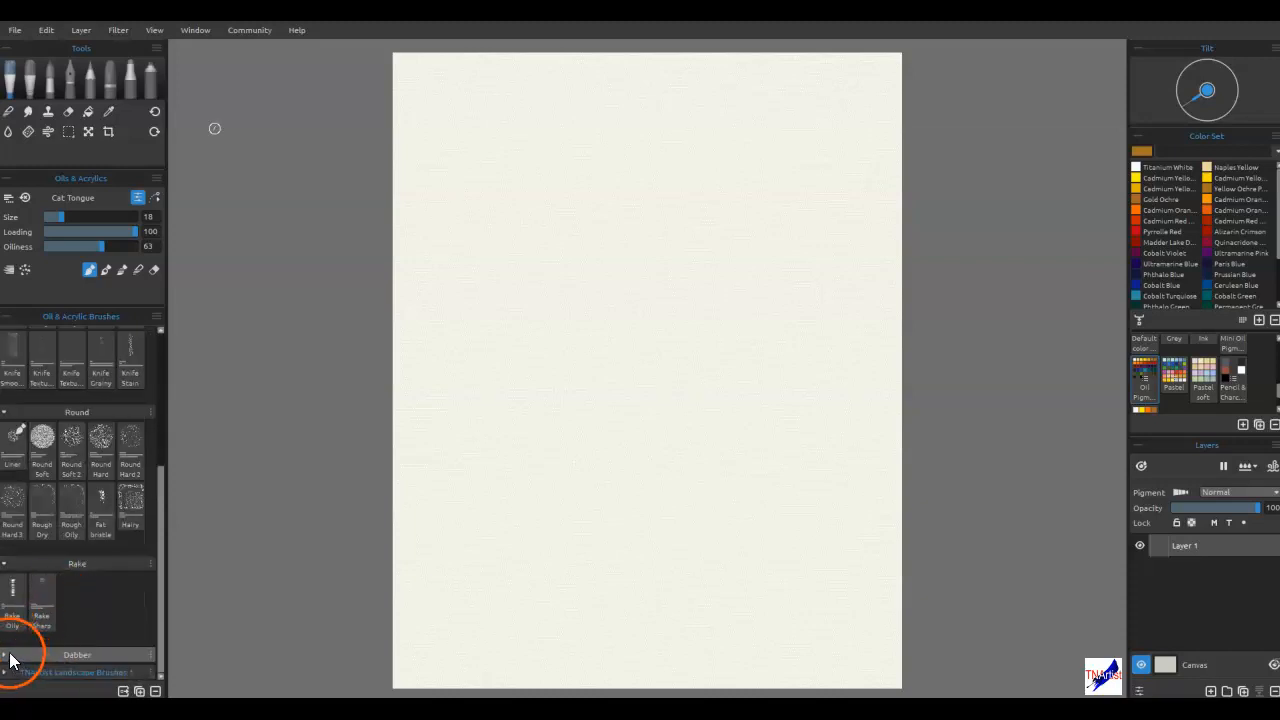
scroll(75, 534, "down", 2)
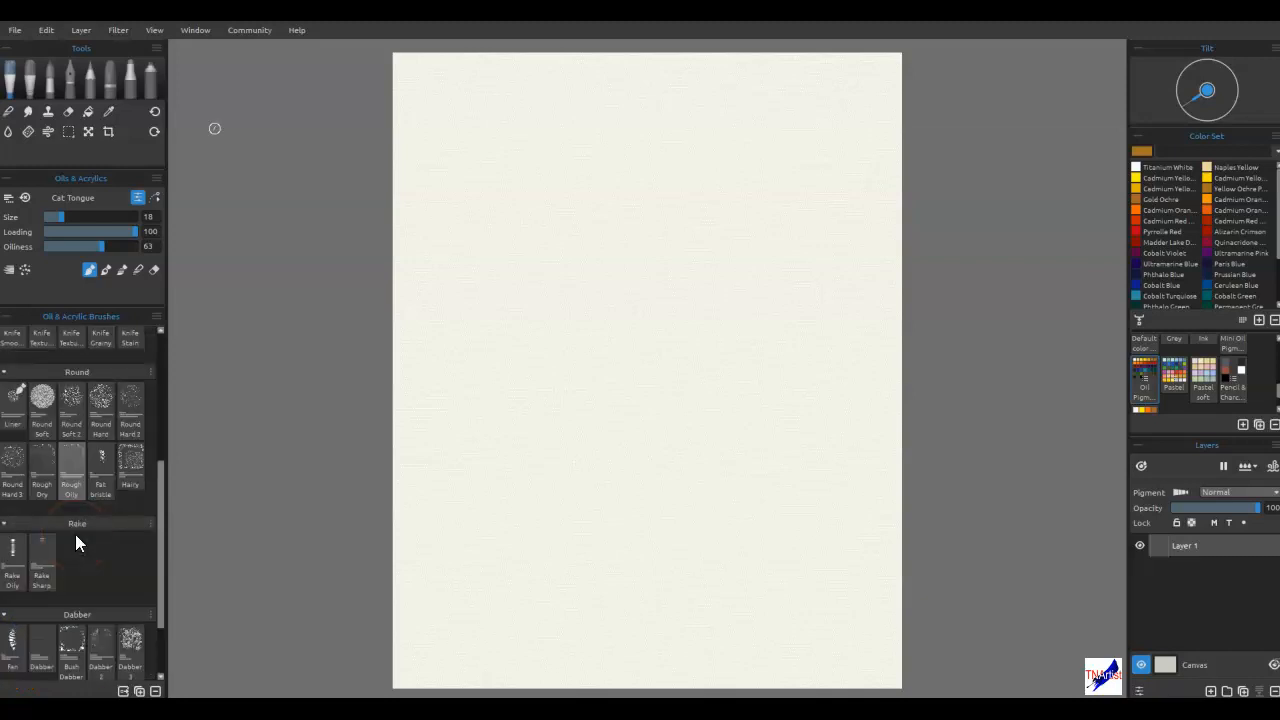
scroll(78, 530, "up", 5)
left_click(87, 506)
scroll(93, 467, "down", 5)
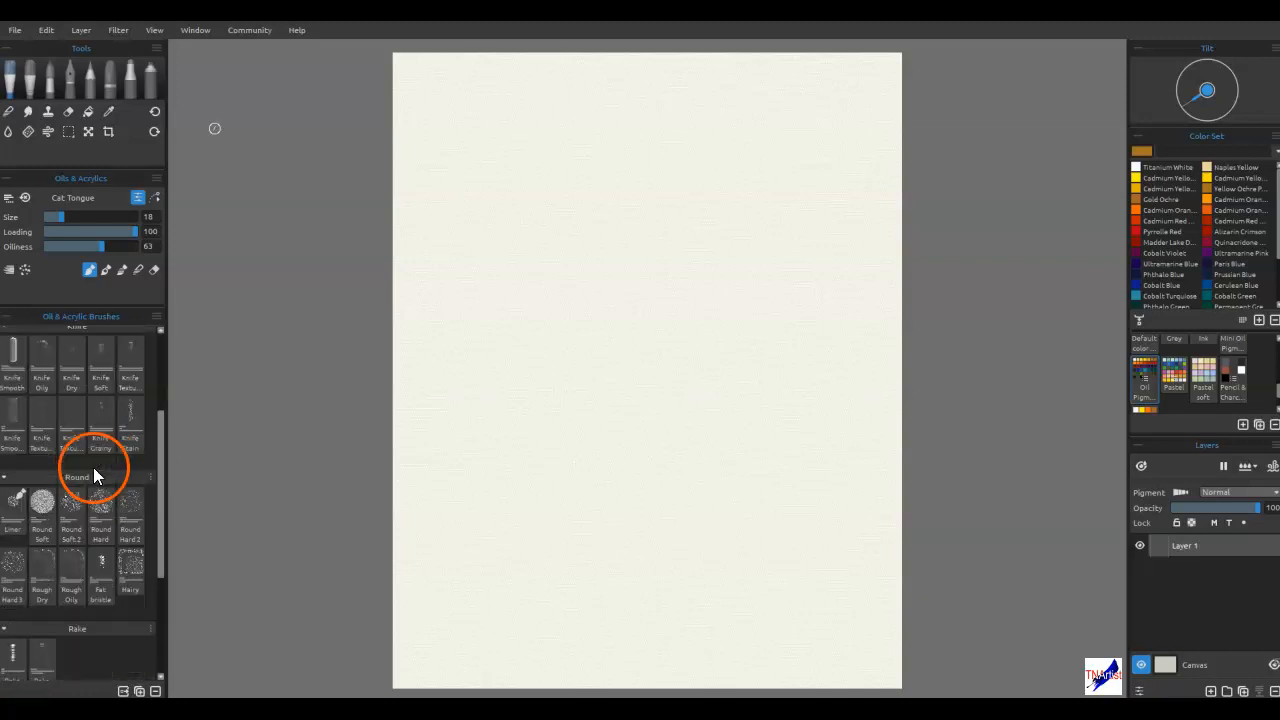
left_click(8, 556)
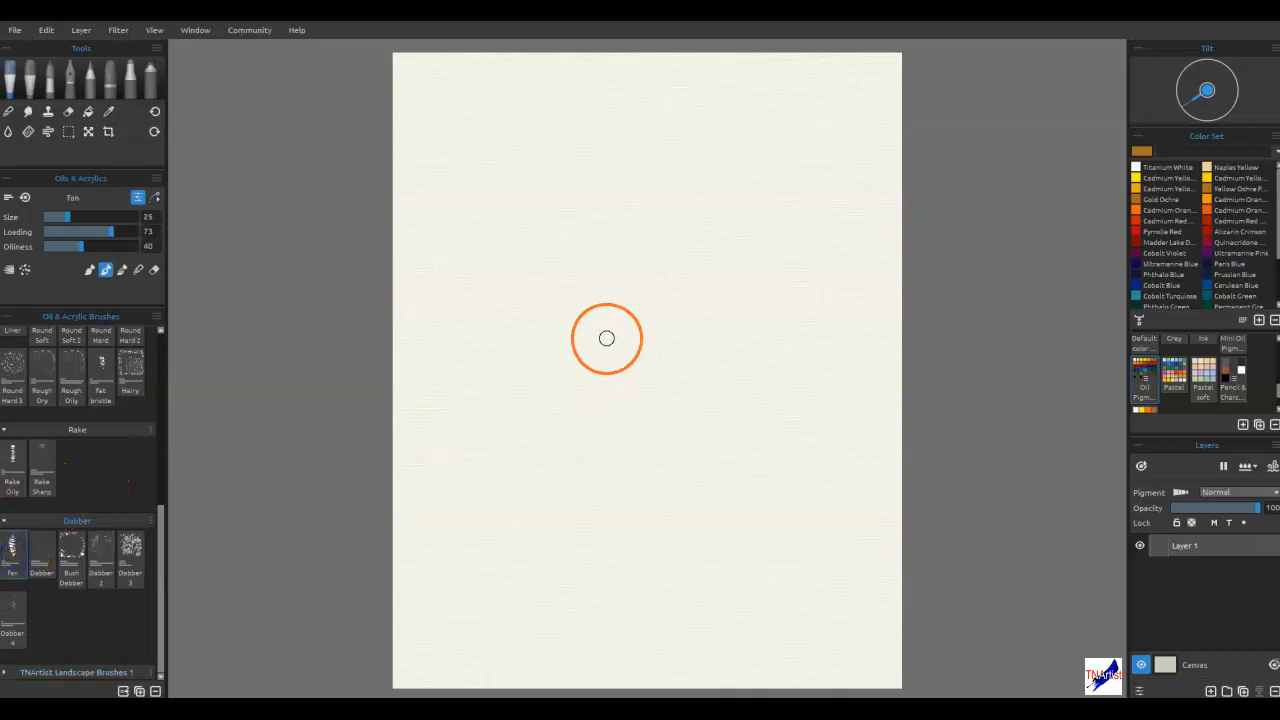
Step: Increase the Fan brush size to 80
key("]")
key("]")
key("]")
key("]")
key("]")
key("]")
key("]")
key("]")
key("]")
key("]")
key("]")
key("]")
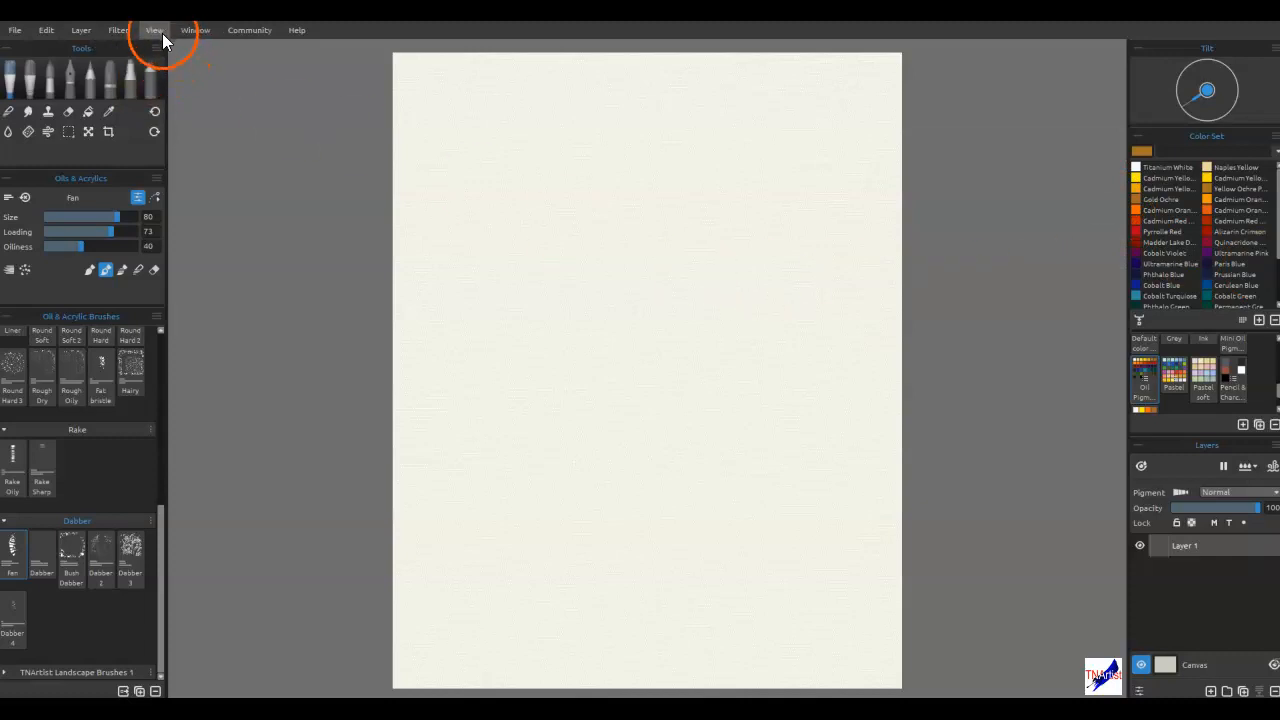
Step: Expand the Brush Creator beside the canvas and reset the Fan brush to its saved settings
left_click(190, 34)
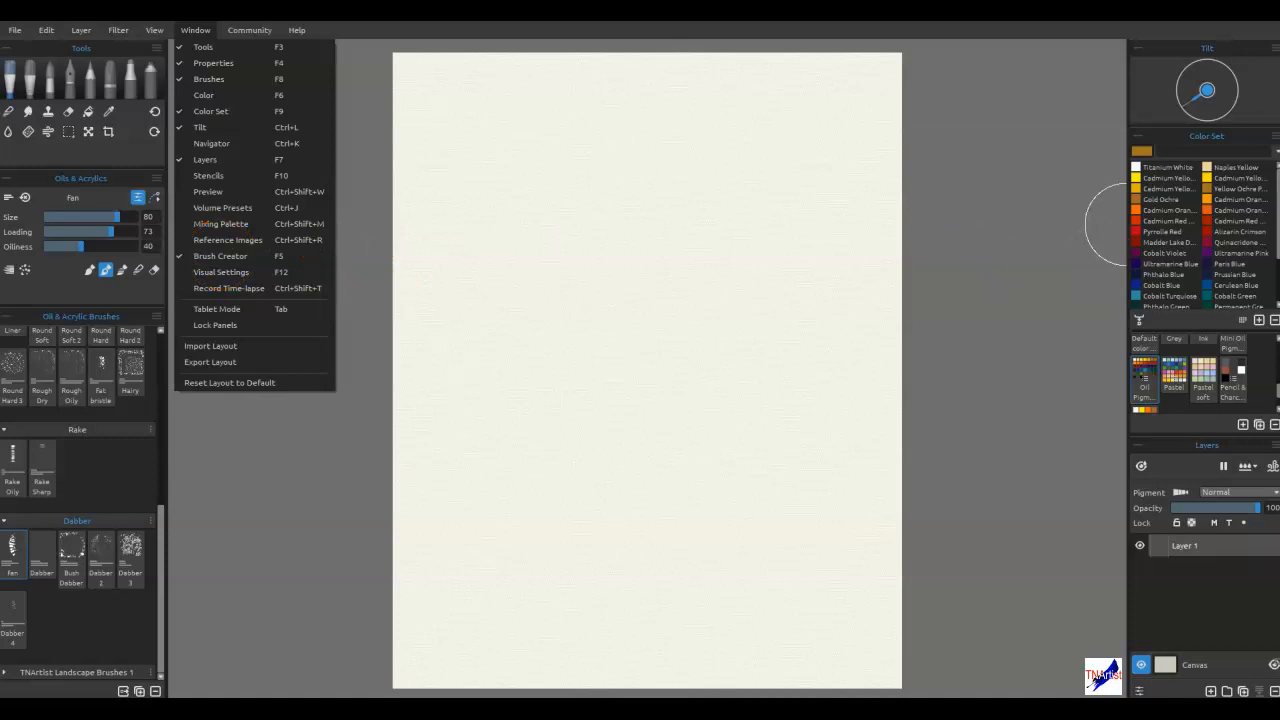
key("Escape")
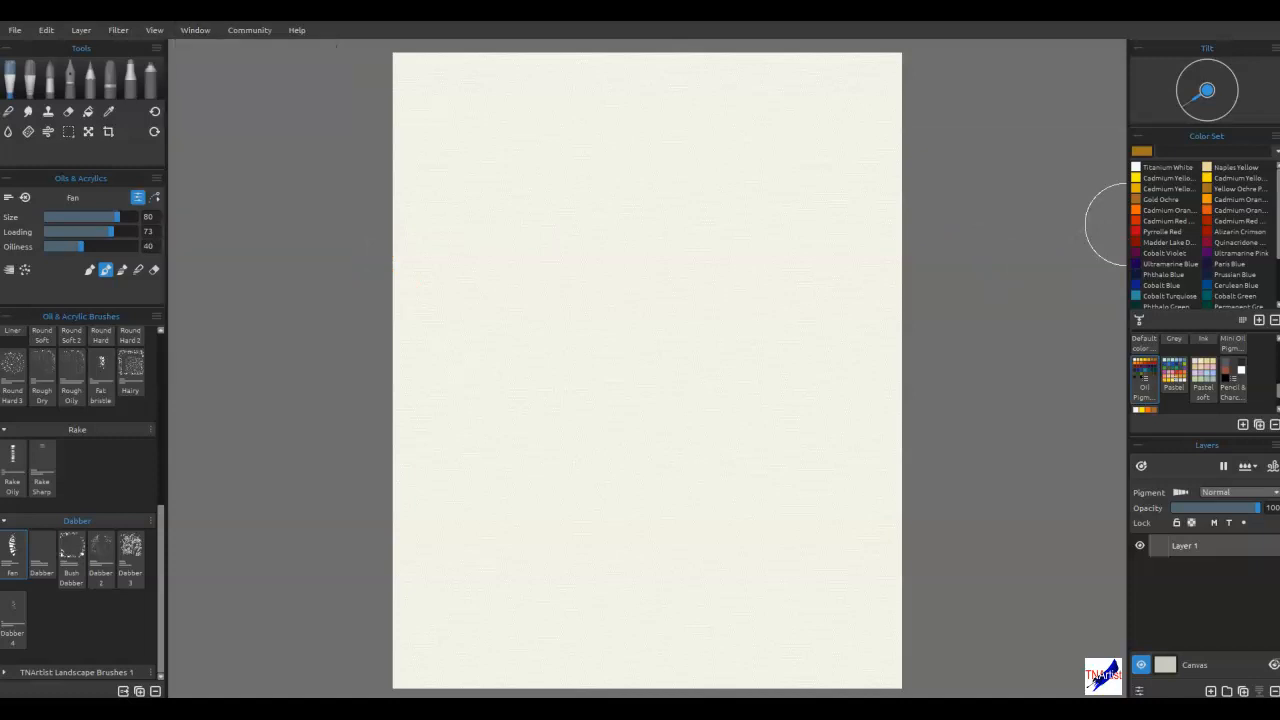
left_click_drag(1275, 374, 903, 368)
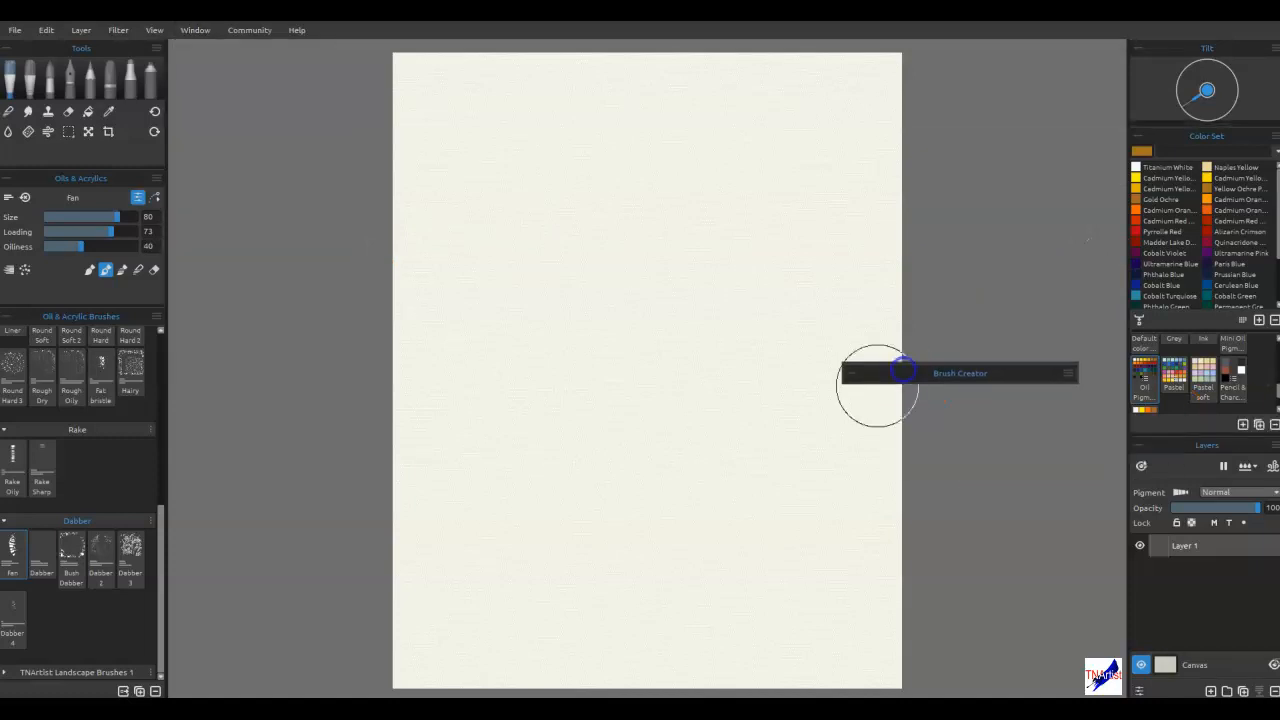
left_click(851, 374)
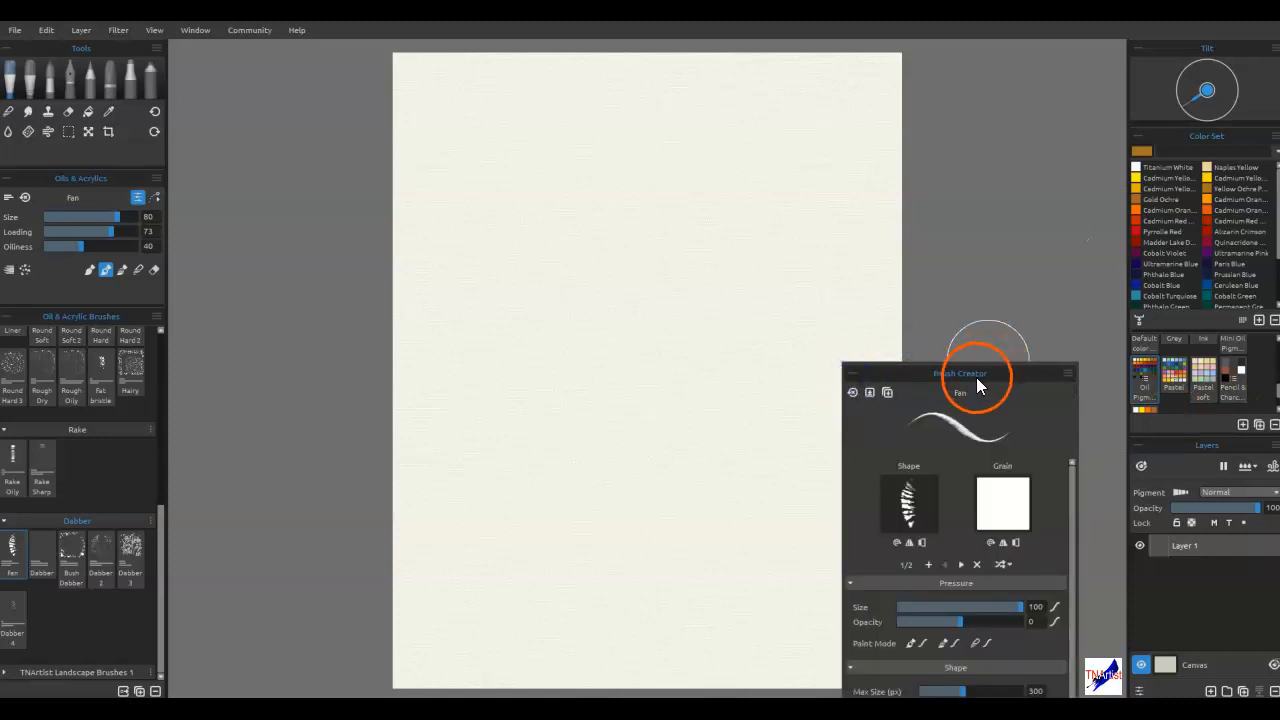
mouse_move(988, 329)
left_mouse_down()
mouse_move(1020, 122)
mouse_move(986, 118)
mouse_move(1011, 62)
mouse_move(1112, 52)
mouse_move(277, 63)
mouse_move(277, 52)
left_mouse_up()
left_click(894, 137)
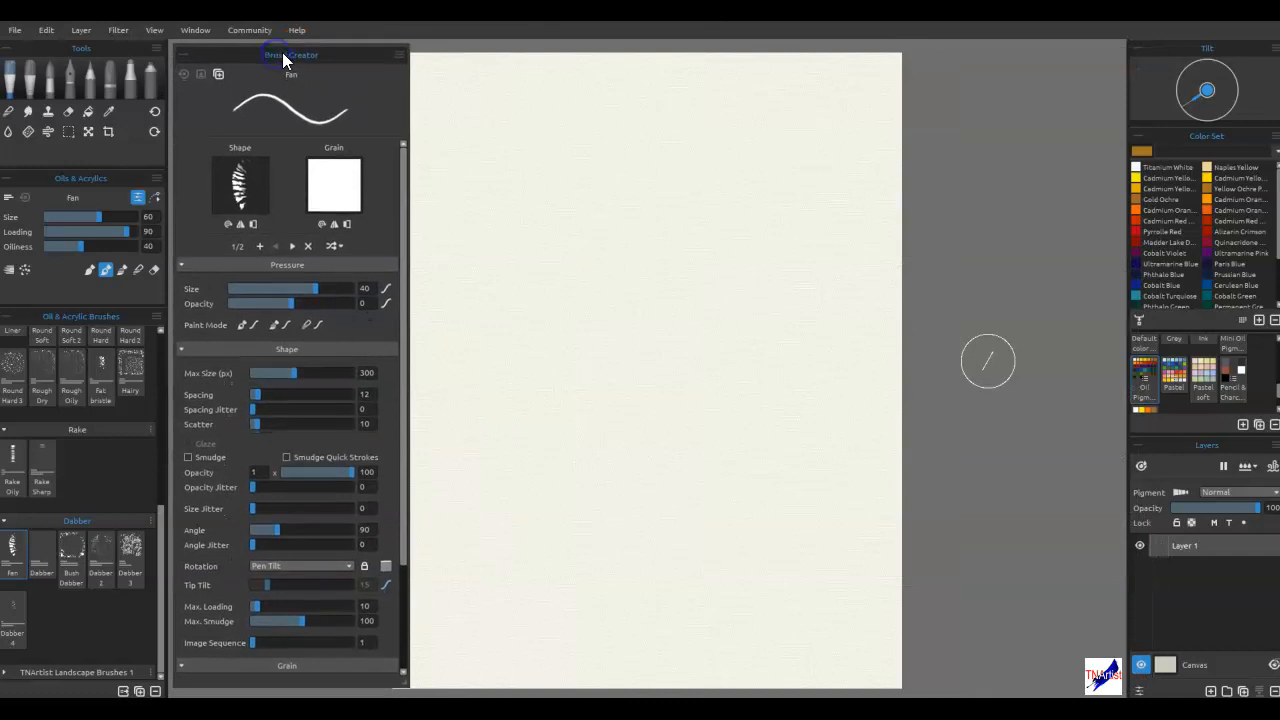
left_click_drag(751, 219, 794, 207)
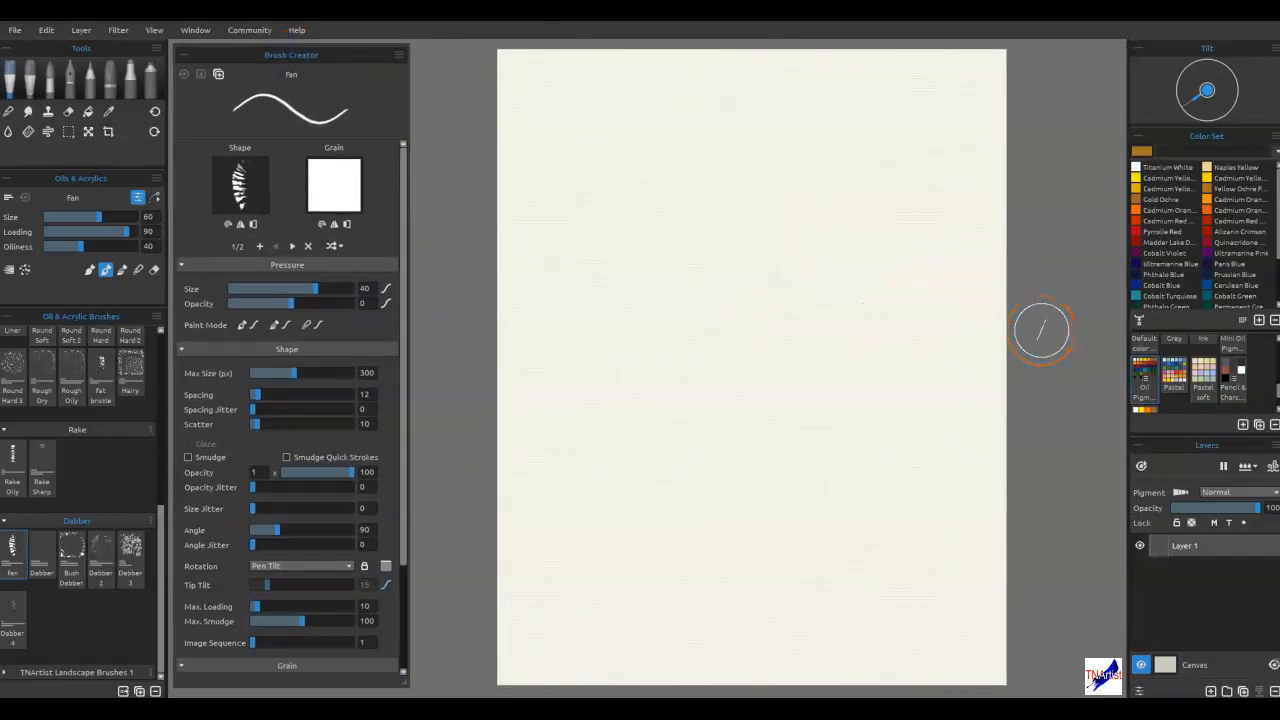
Step: Choose Phthalo Green from the color set and adjust it to a very dark green
scroll(1178, 265, "down", 3)
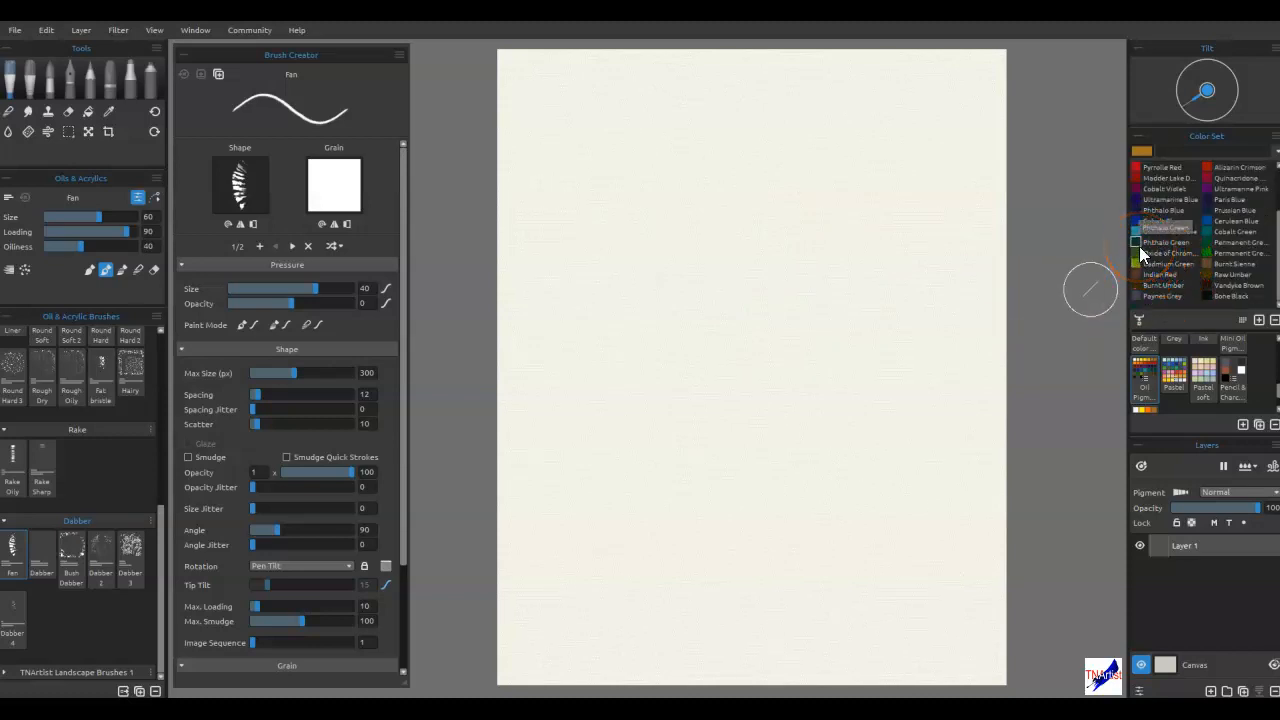
left_click(1138, 246)
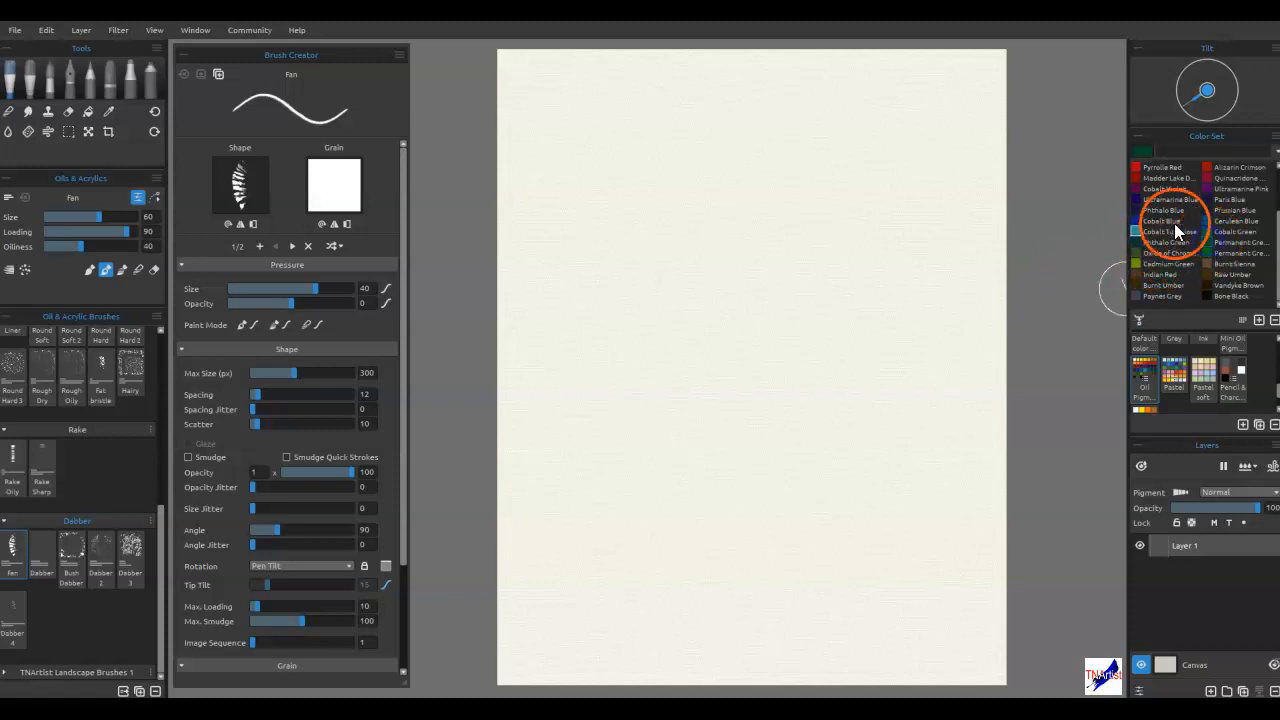
left_click(1142, 154)
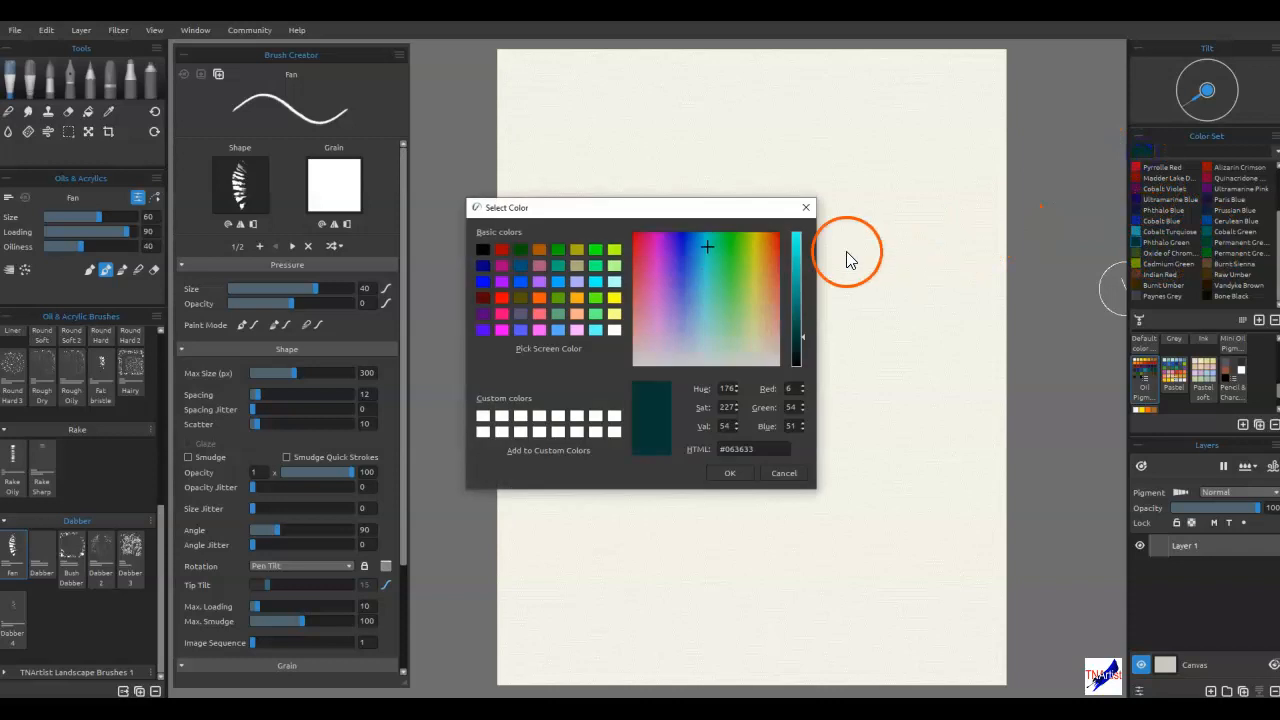
left_click(716, 247)
left_click_drag(800, 345, 800, 350)
left_click(738, 474)
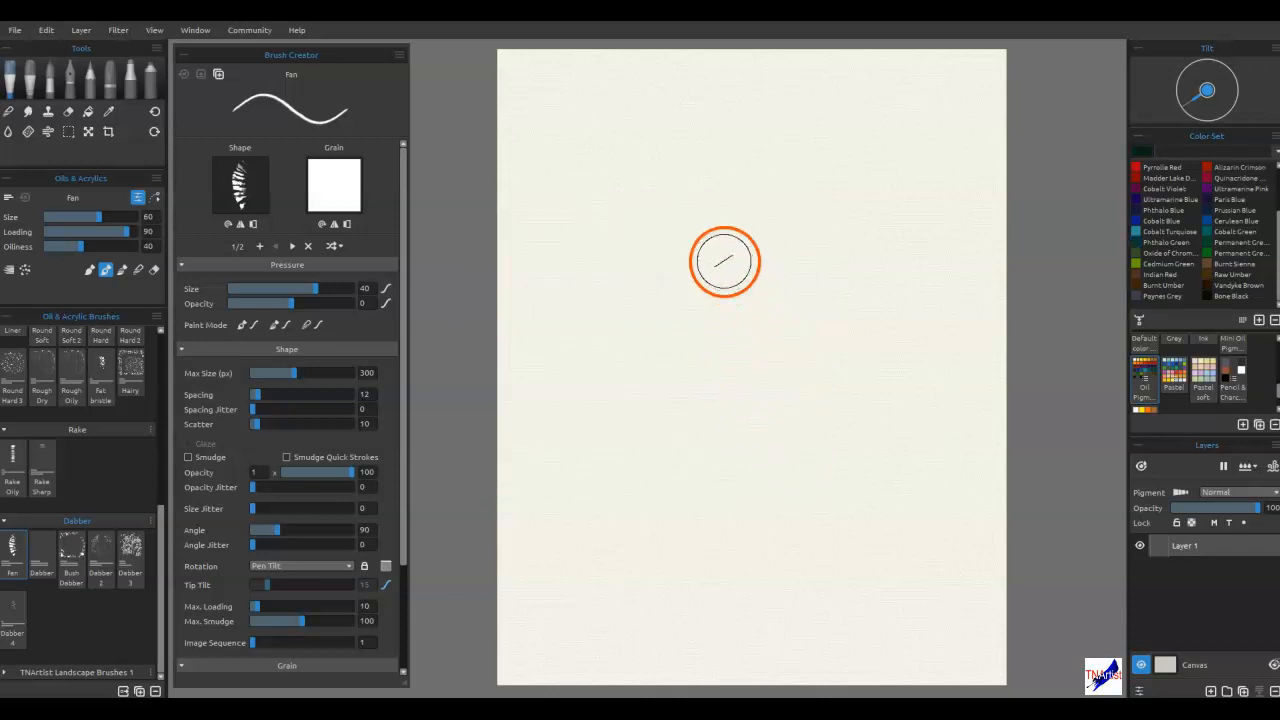
Step: Paint several curved test strokes with the Fan brush and clear the layer
mouse_move(637, 309)
left_mouse_down()
mouse_move(677, 292)
mouse_move(742, 292)
mouse_move(815, 338)
left_mouse_up()
mouse_move(812, 345)
left_mouse_down()
mouse_move(717, 361)
mouse_move(692, 400)
left_mouse_up()
left_click_drag(752, 398, 892, 428)
mouse_move(820, 411)
left_mouse_down()
mouse_move(721, 435)
mouse_move(777, 434)
left_mouse_up()
mouse_move(672, 478)
left_mouse_down()
mouse_move(837, 489)
mouse_move(680, 514)
mouse_move(862, 532)
mouse_move(814, 563)
mouse_move(830, 560)
left_mouse_up()
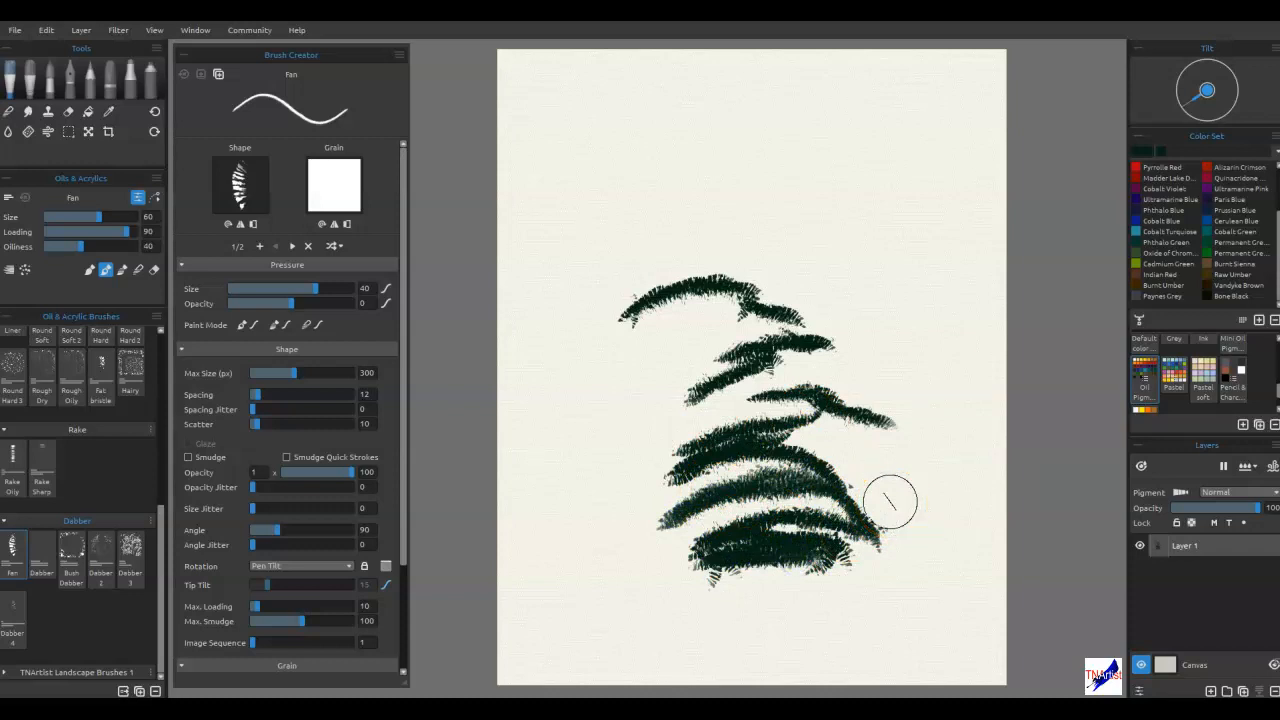
key("Delete")
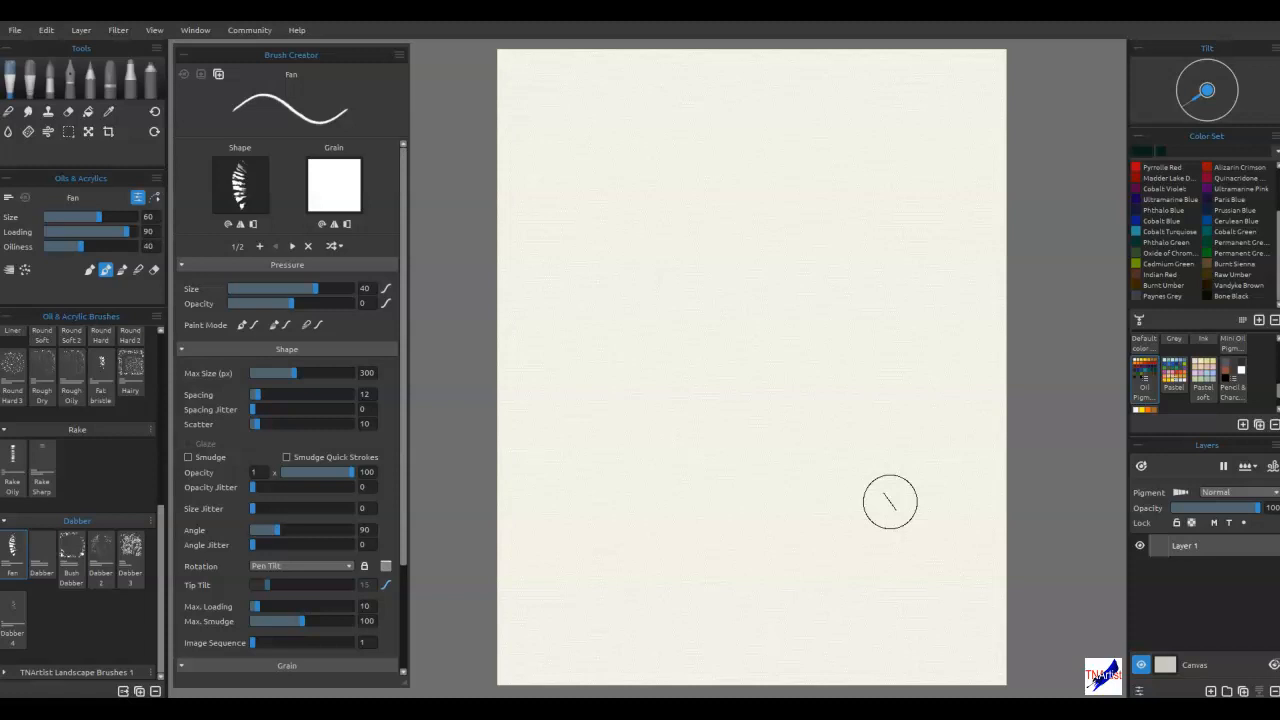
left_click(1173, 605)
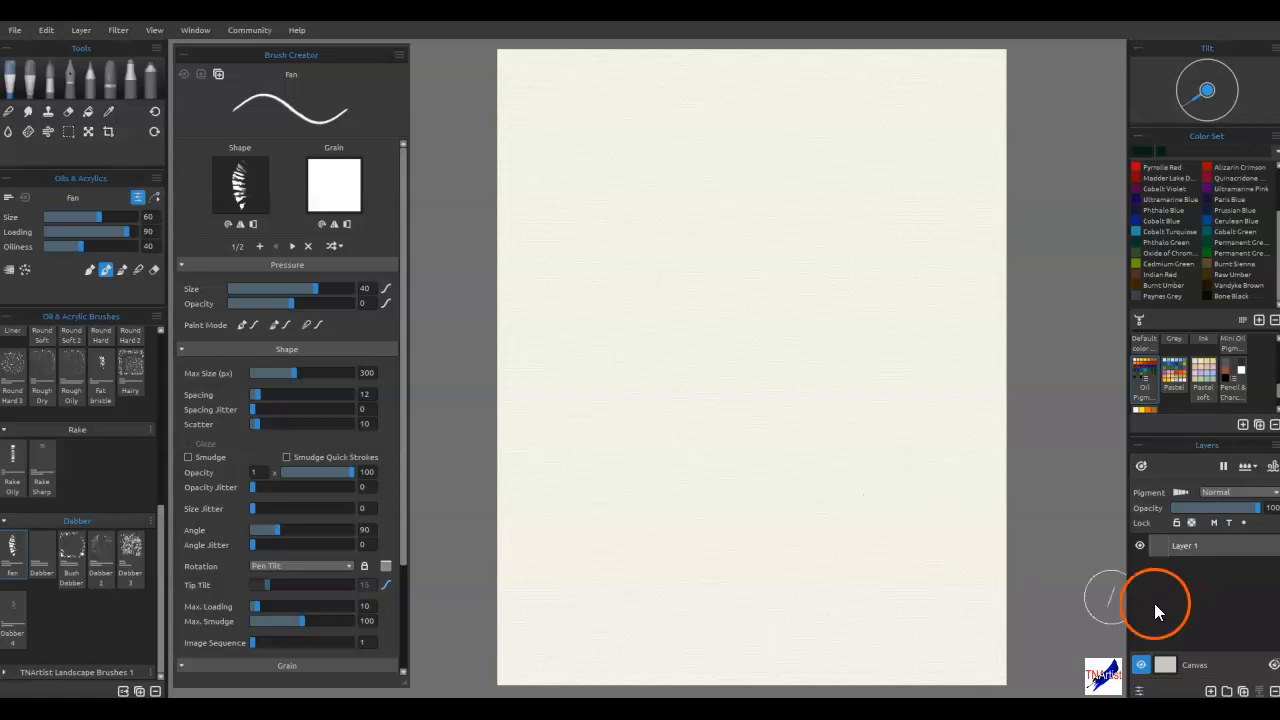
Step: Try a pressure Size of 100 on the Fan brush and reset the brush
left_click_drag(321, 296, 369, 294)
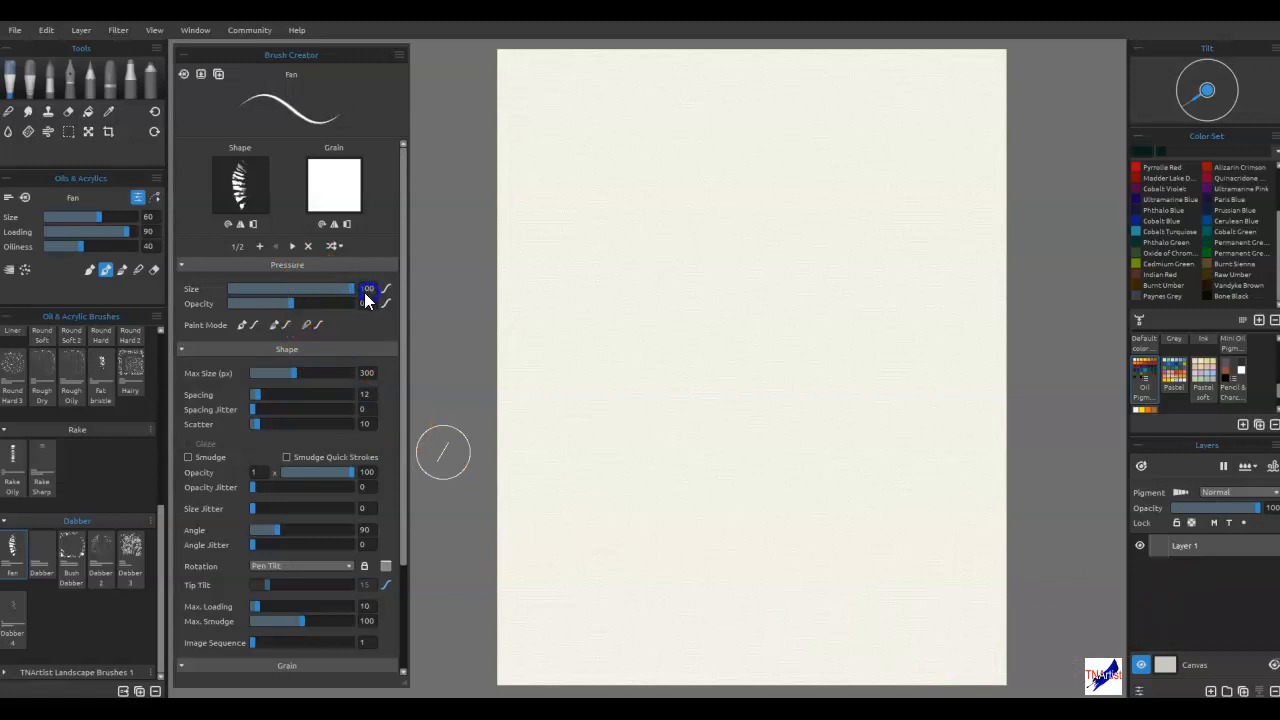
left_click(244, 109)
left_click_drag(243, 105, 336, 113)
left_click(183, 74)
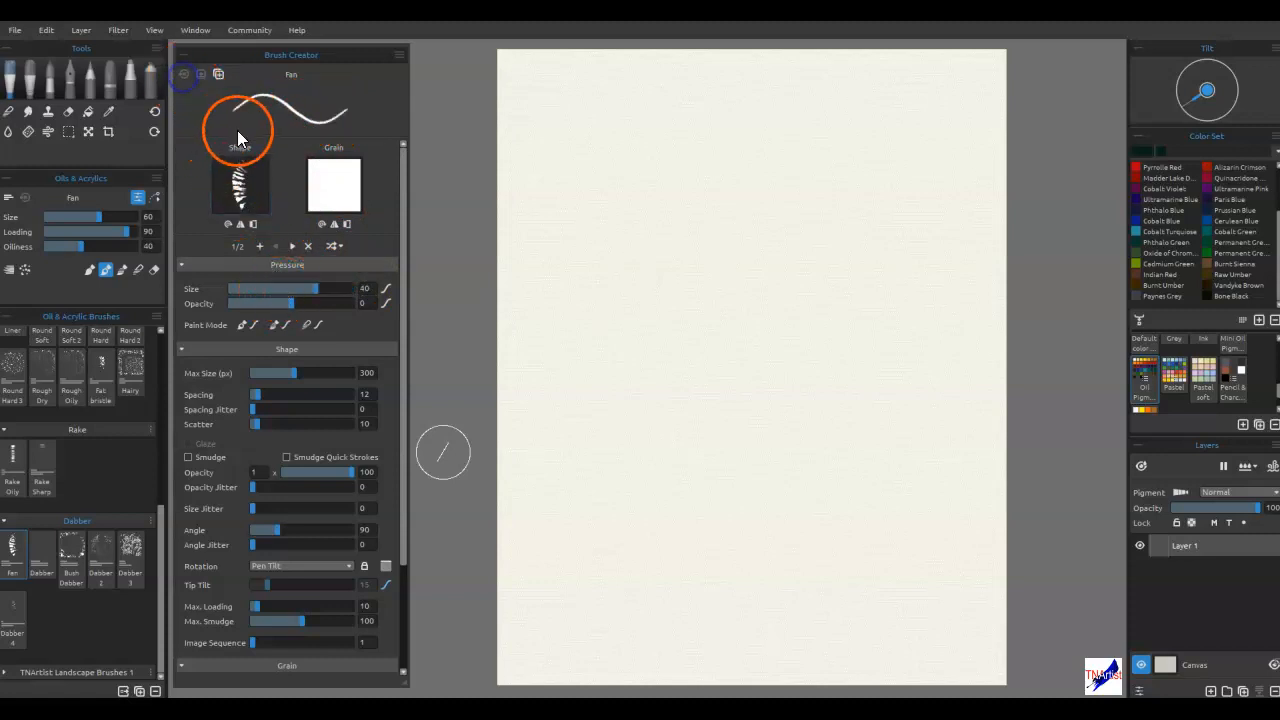
Step: Set the Fan brush's pressure Size to 100 and its Rotation to None
left_click_drag(316, 289, 384, 290)
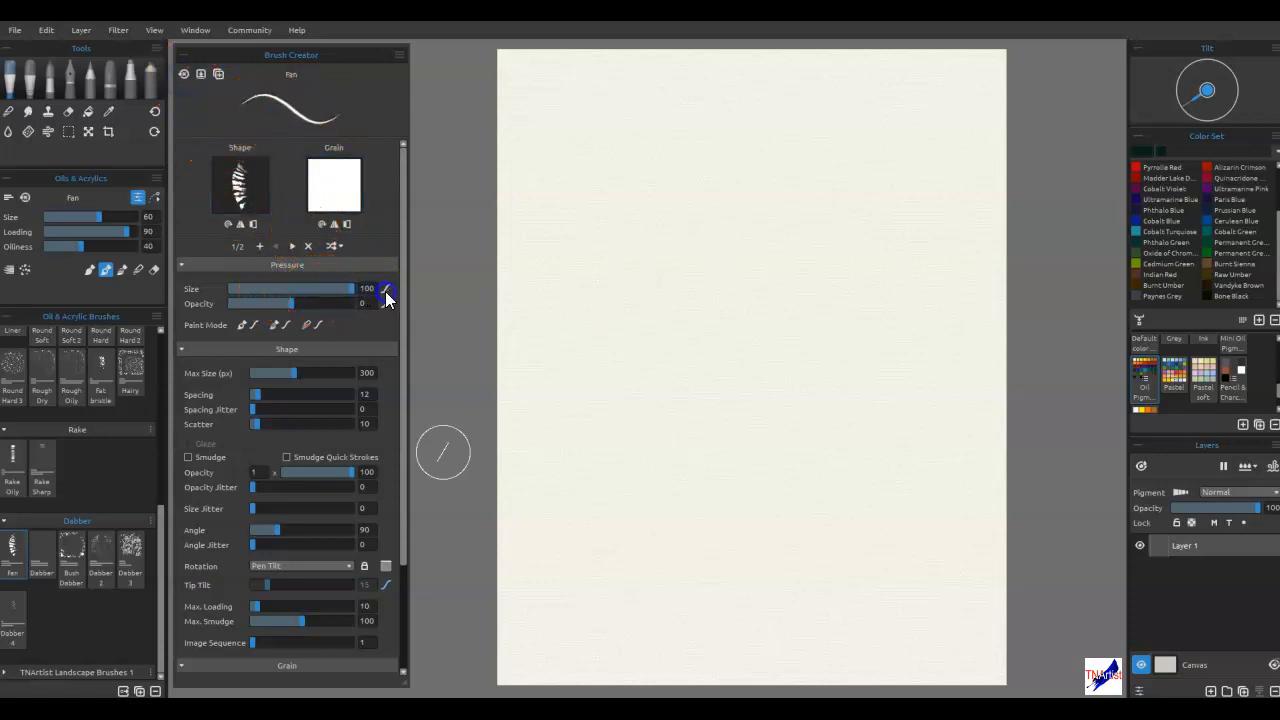
left_click_drag(314, 127, 304, 128)
left_click(336, 567)
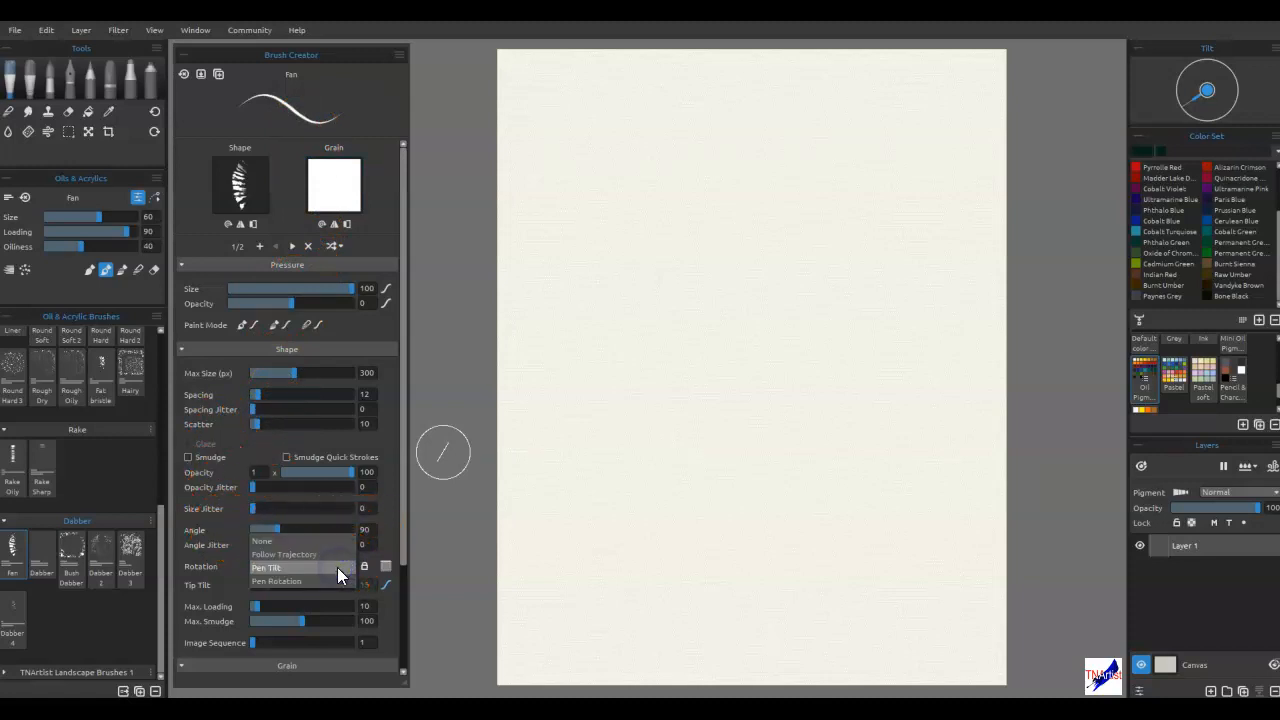
left_click(318, 540)
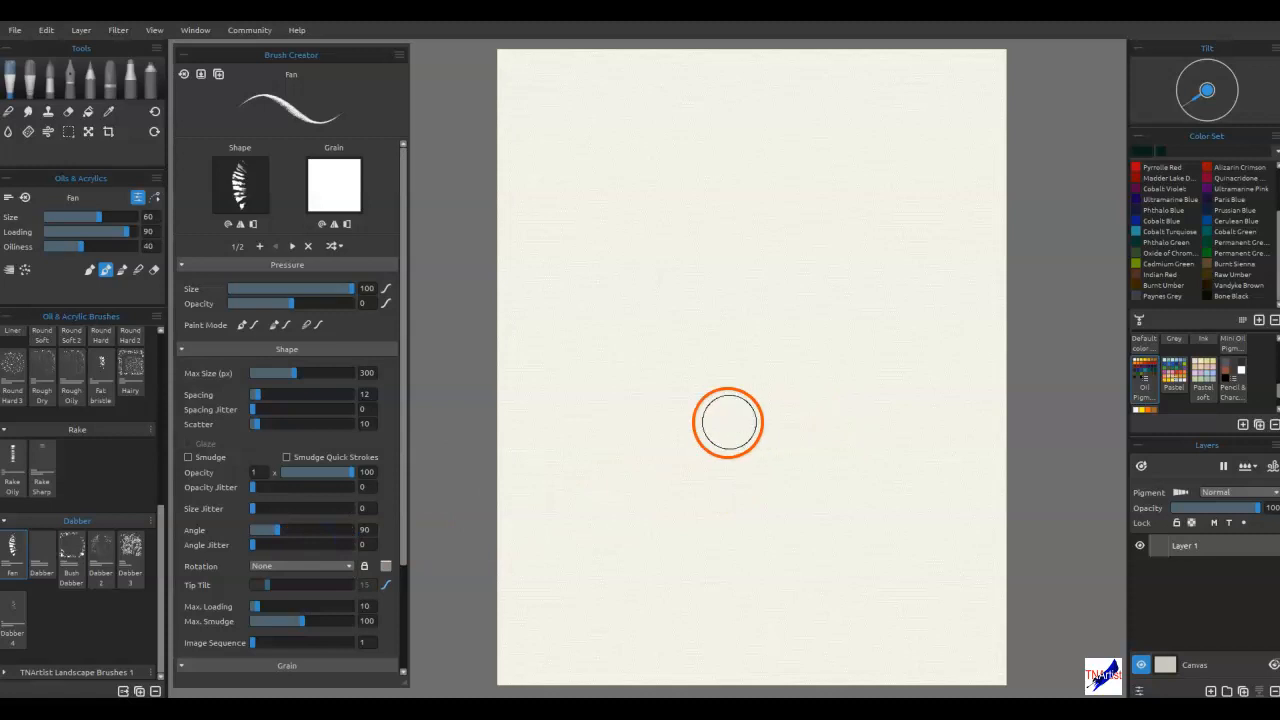
Step: Paint the dark green body of a fir tree in layered horizontal strokes, narrowing from a wide base upward
mouse_move(708, 437)
left_mouse_down()
mouse_move(786, 437)
mouse_move(826, 455)
mouse_move(680, 457)
mouse_move(829, 474)
mouse_move(772, 469)
left_mouse_up()
mouse_move(908, 357)
left_mouse_down()
mouse_move(738, 382)
mouse_move(904, 398)
mouse_move(922, 433)
left_mouse_up()
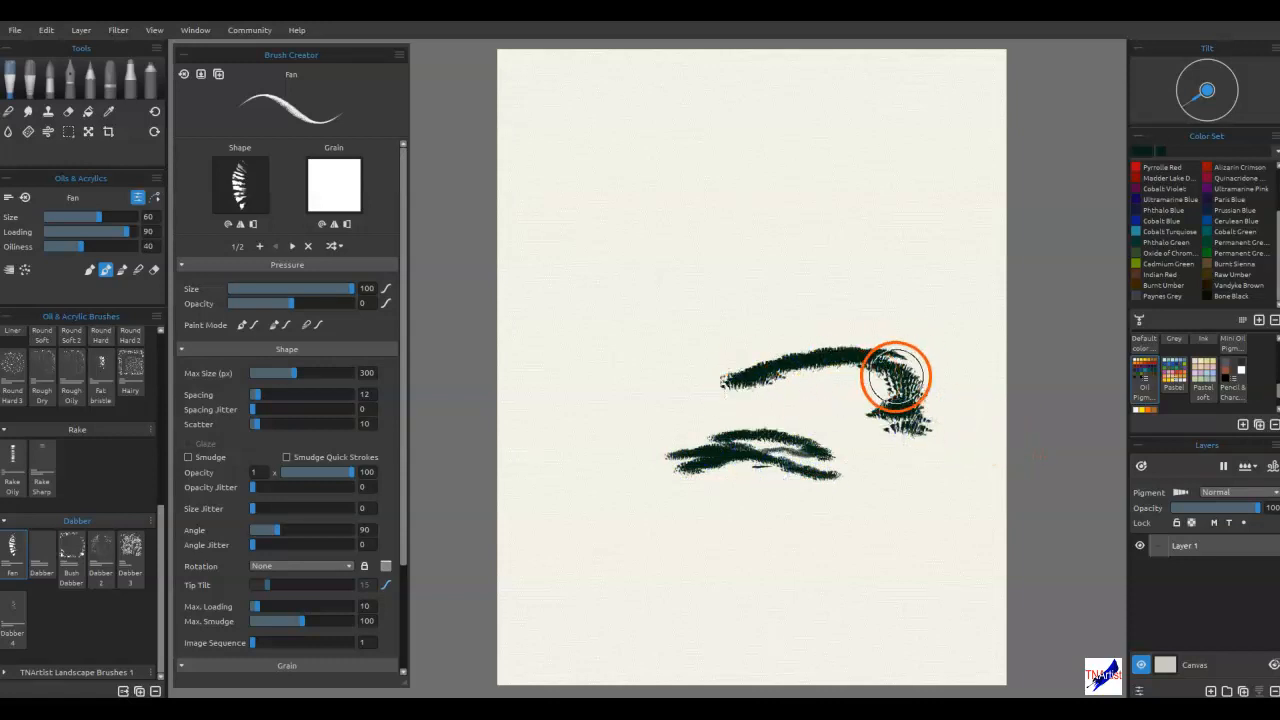
key("ctrl+z")
mouse_move(767, 467)
left_mouse_down()
mouse_move(726, 469)
mouse_move(836, 492)
mouse_move(700, 494)
mouse_move(762, 483)
mouse_move(755, 474)
mouse_move(737, 469)
mouse_move(778, 485)
mouse_move(743, 492)
mouse_move(829, 530)
mouse_move(692, 524)
mouse_move(772, 507)
mouse_move(699, 510)
mouse_move(820, 507)
left_mouse_up()
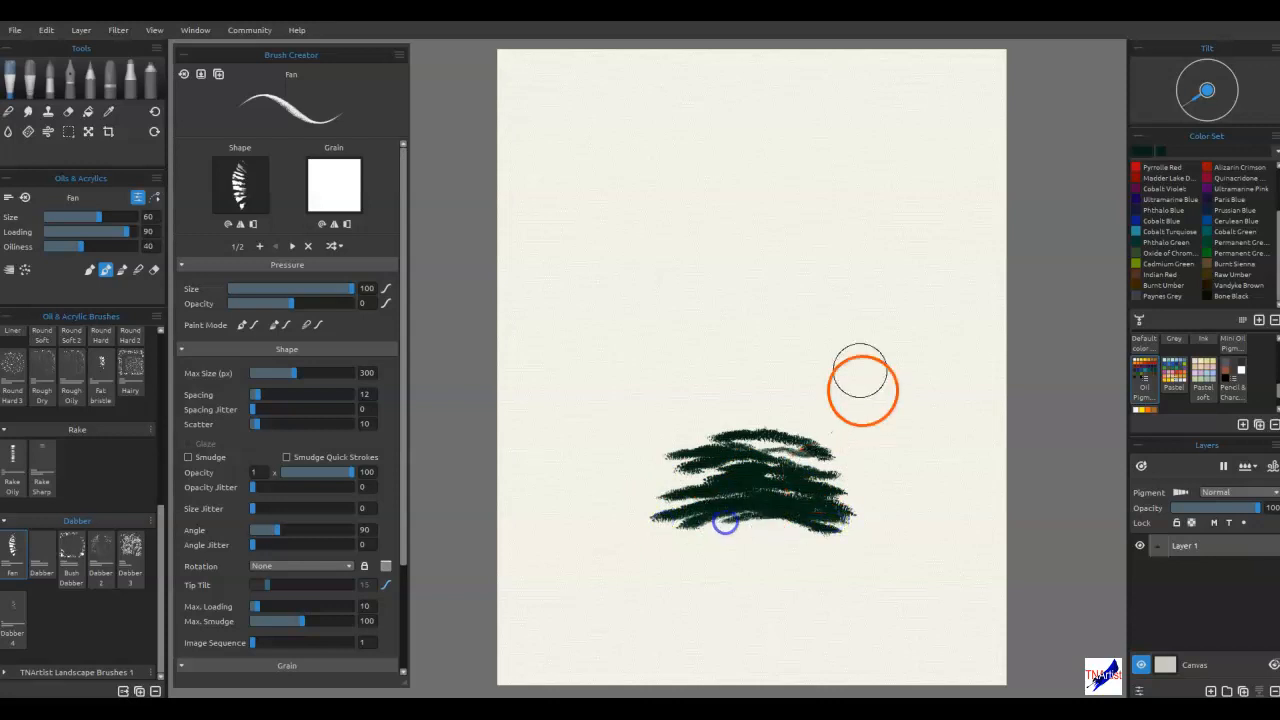
mouse_move(736, 401)
left_mouse_down()
mouse_move(766, 417)
mouse_move(771, 394)
mouse_move(752, 368)
mouse_move(723, 374)
mouse_move(779, 393)
mouse_move(827, 435)
mouse_move(771, 449)
mouse_move(843, 466)
mouse_move(740, 529)
mouse_move(700, 532)
left_mouse_up()
mouse_move(766, 350)
left_mouse_down()
mouse_move(757, 357)
mouse_move(772, 328)
mouse_move(711, 346)
mouse_move(805, 356)
left_mouse_up()
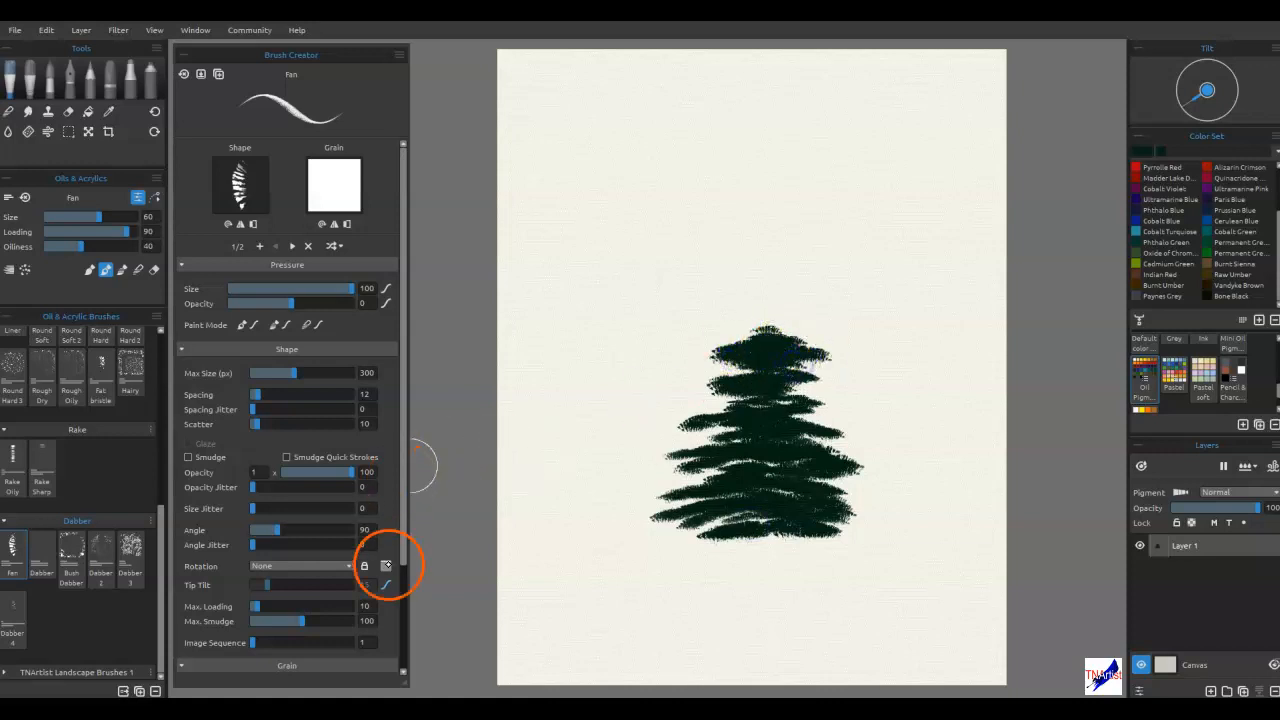
Step: Extend the fir tree upward into a narrower top and fill in the lower edge of its base
left_click(403, 657)
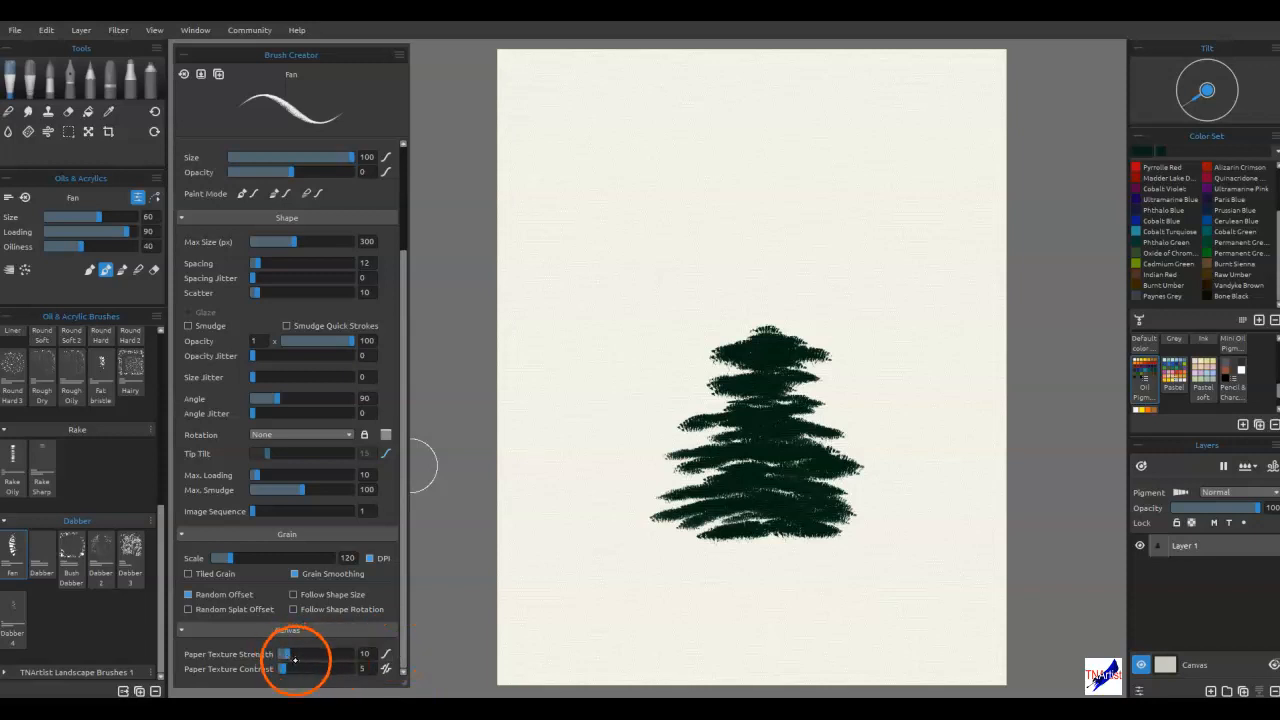
mouse_move(726, 362)
left_mouse_down()
mouse_move(774, 346)
mouse_move(762, 331)
mouse_move(771, 316)
mouse_move(730, 331)
mouse_move(790, 329)
mouse_move(750, 315)
mouse_move(767, 268)
left_mouse_up()
mouse_move(771, 523)
left_mouse_down()
mouse_move(814, 529)
mouse_move(754, 534)
mouse_move(831, 534)
left_mouse_up()
Step: Set the Fan brush's shape Angle to 200
left_click(370, 410)
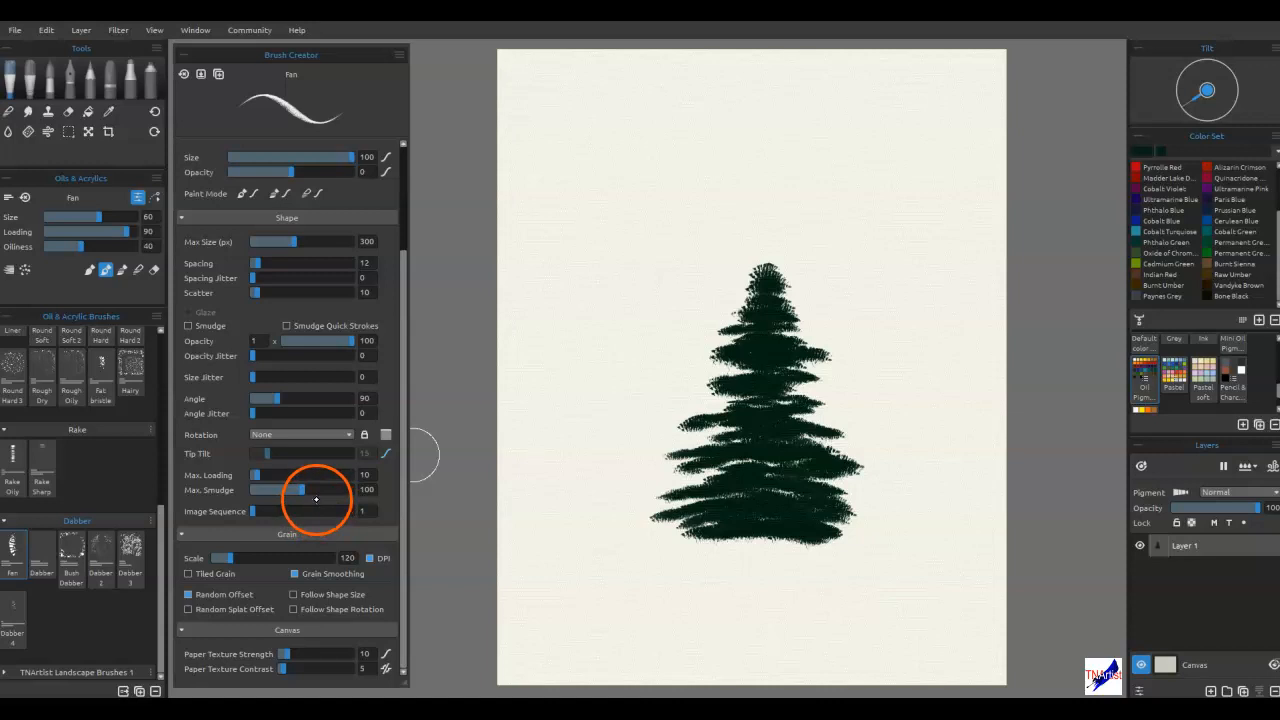
left_click(278, 398)
left_click_drag(276, 398, 346, 397)
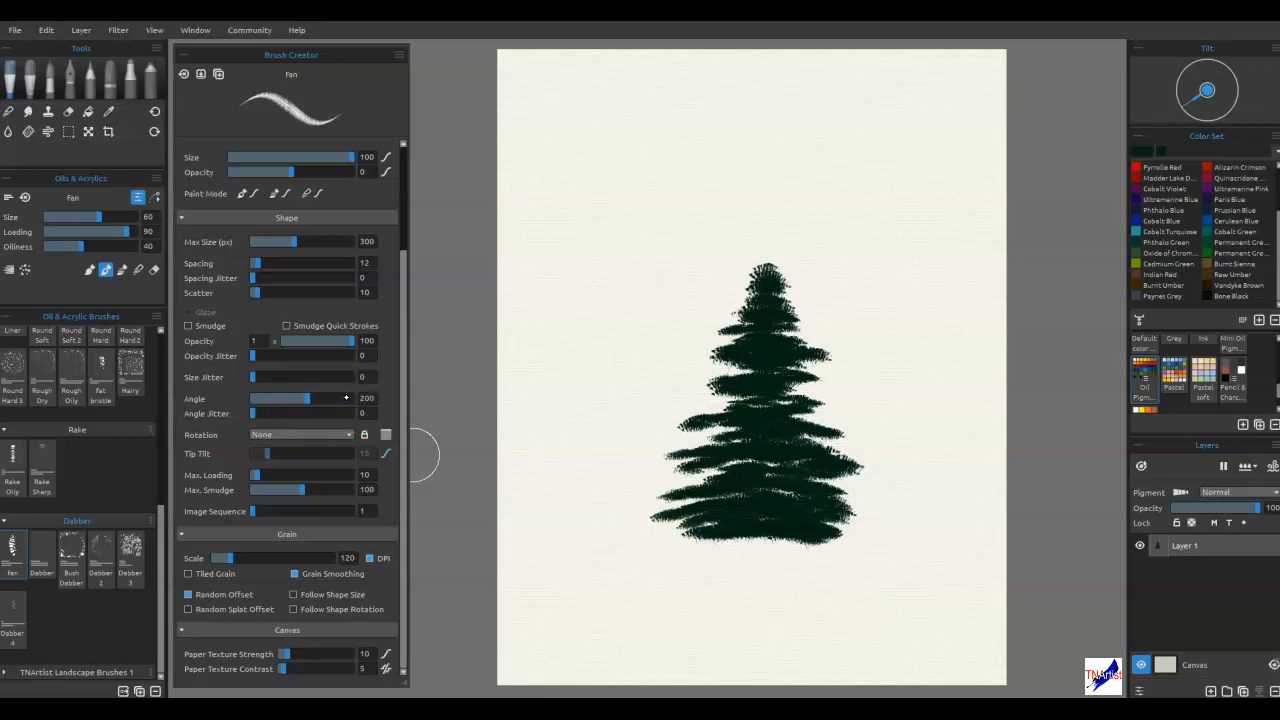
Step: Paint a narrow pointed tip above the top of the fir tree
mouse_move(766, 275)
left_mouse_down()
mouse_move(771, 229)
mouse_move(763, 249)
left_mouse_up()
left_click(766, 240)
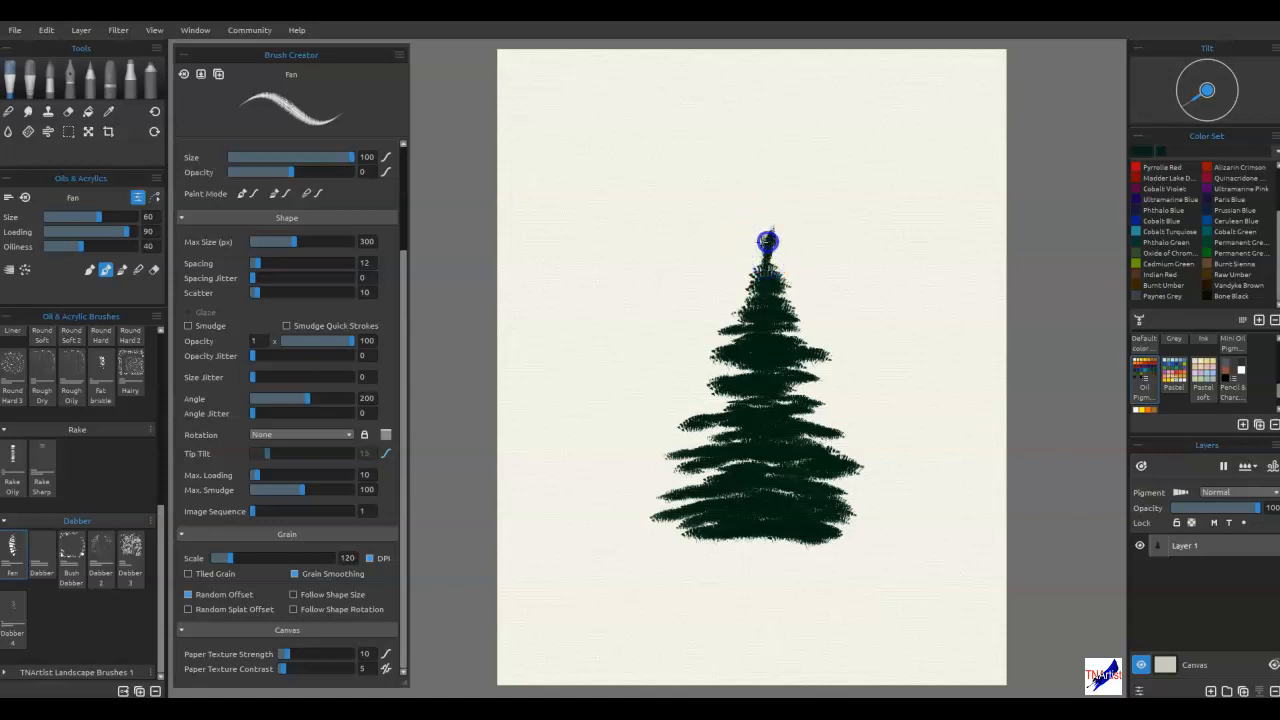
left_click(778, 257)
Step: Paint downward-sloping branch ends along both sides of the fir tree in the same dark green
left_click(742, 334)
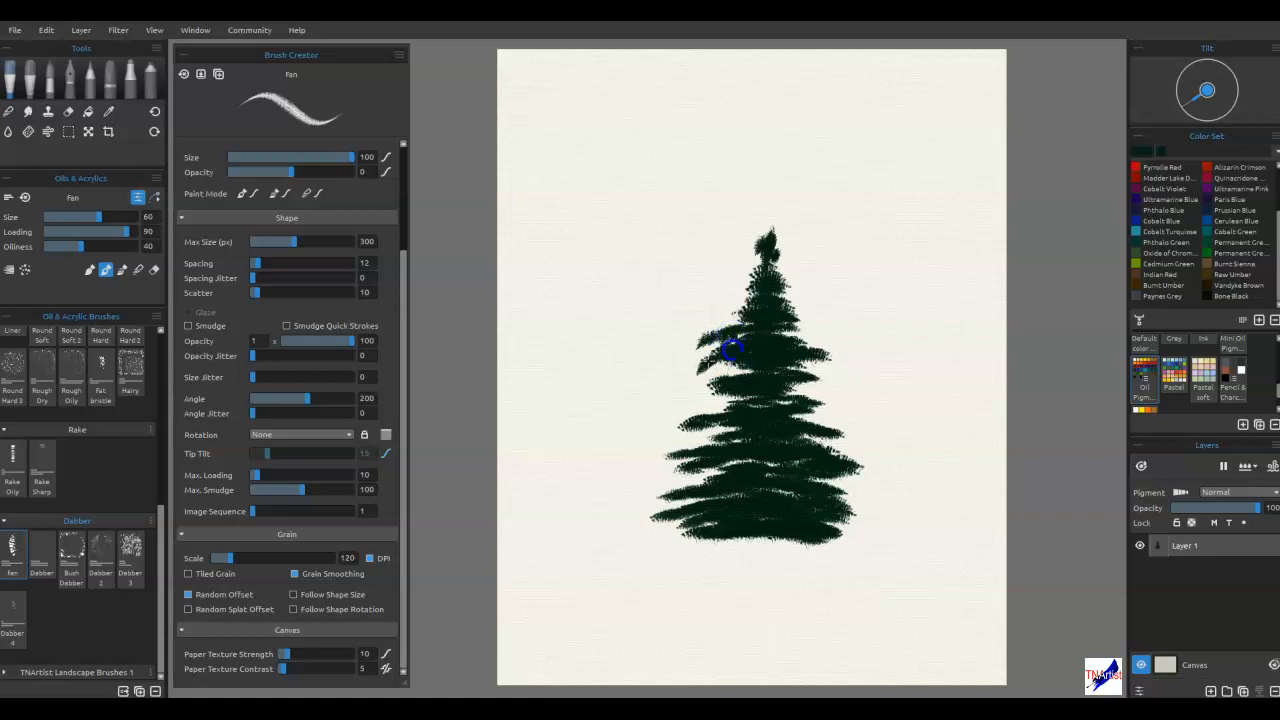
left_click_drag(737, 362, 714, 386)
left_click(686, 427)
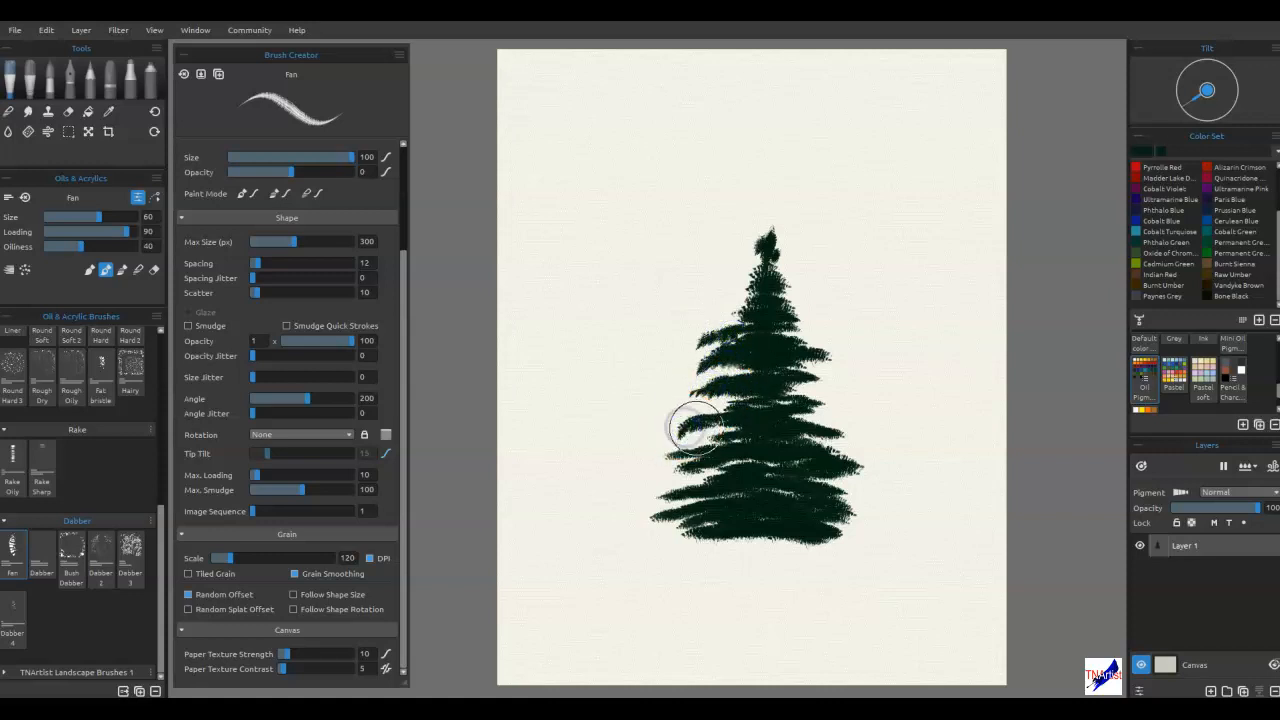
left_click(711, 429)
mouse_move(822, 413)
left_mouse_down()
mouse_move(838, 367)
mouse_move(816, 407)
mouse_move(846, 416)
mouse_move(816, 383)
mouse_move(854, 396)
mouse_move(755, 451)
mouse_move(699, 460)
mouse_move(665, 505)
mouse_move(683, 502)
mouse_move(672, 519)
mouse_move(687, 525)
mouse_move(845, 518)
left_mouse_up()
left_click(833, 411)
left_click(817, 389)
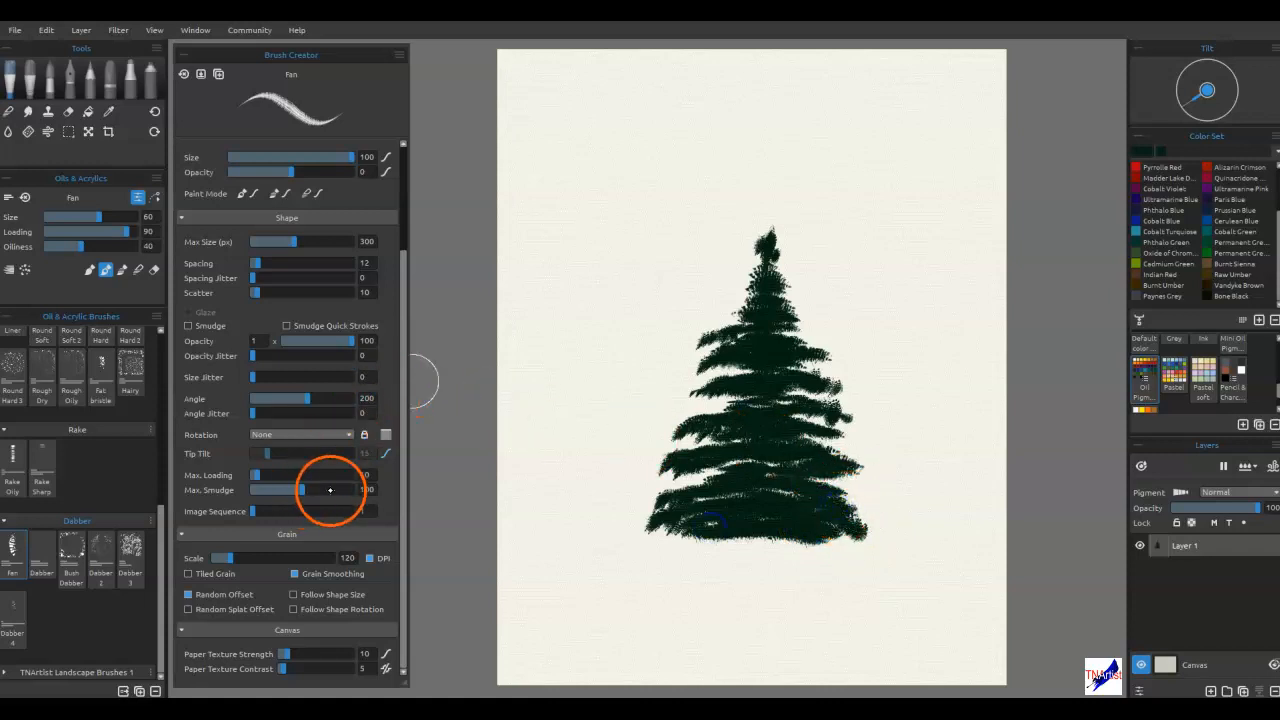
Step: Set the Fan brush's shape Angle to 360 and add dark branch strokes along the tree's sides and near its top
left_click_drag(309, 400, 353, 400)
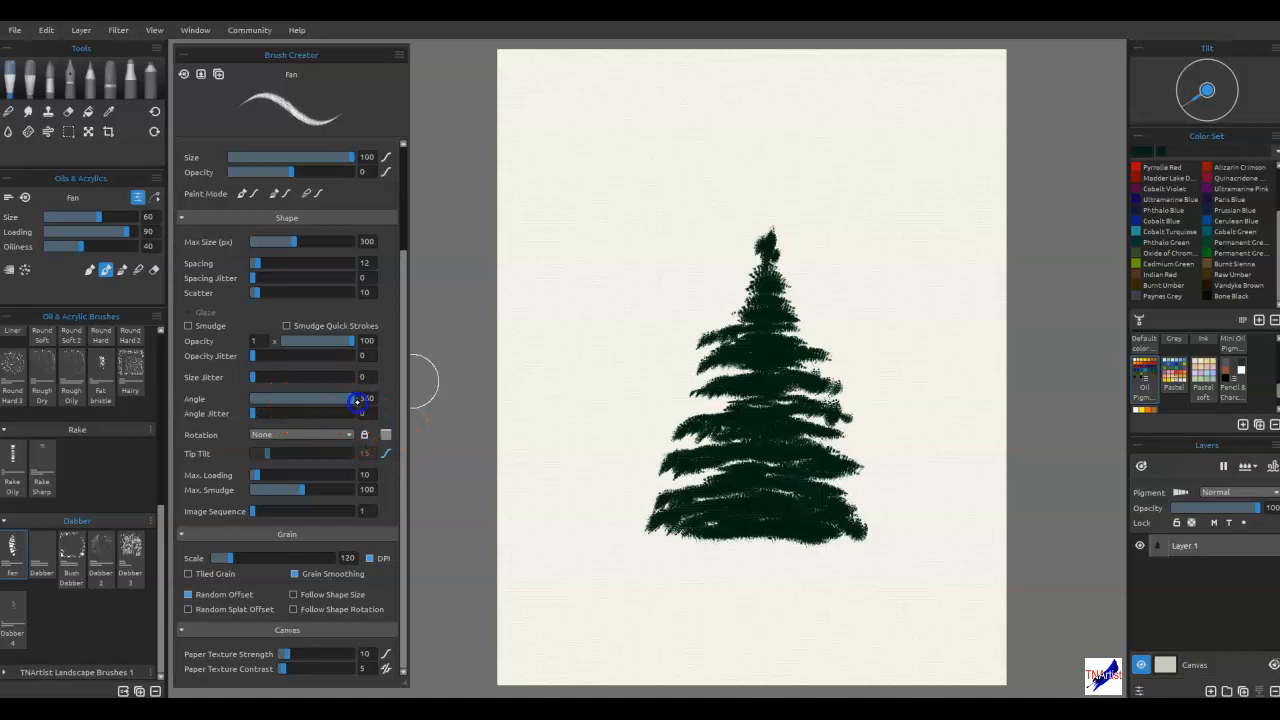
mouse_move(829, 534)
left_mouse_down()
mouse_move(860, 530)
mouse_move(840, 530)
mouse_move(849, 486)
left_mouse_up()
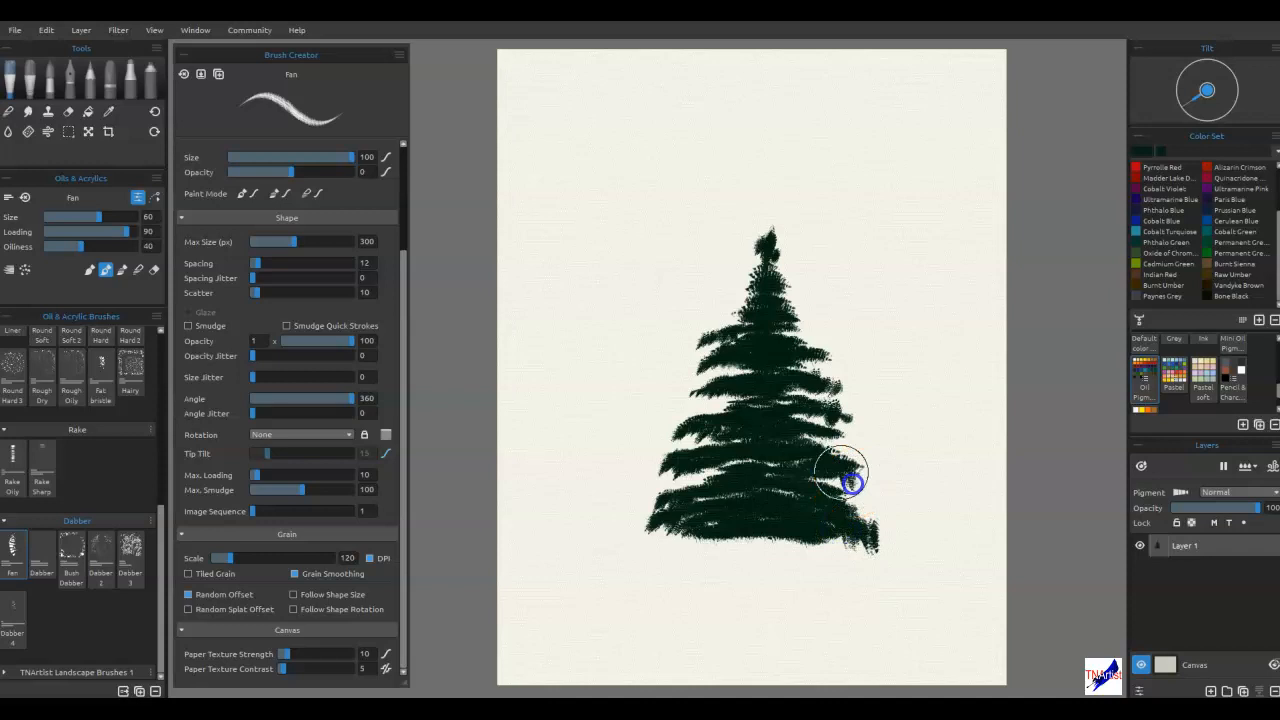
mouse_move(818, 432)
left_mouse_down()
mouse_move(787, 411)
mouse_move(840, 409)
left_mouse_up()
mouse_move(755, 383)
left_mouse_down()
mouse_move(715, 416)
mouse_move(702, 396)
mouse_move(712, 424)
mouse_move(742, 419)
mouse_move(666, 431)
left_mouse_up()
left_click_drag(744, 315, 752, 318)
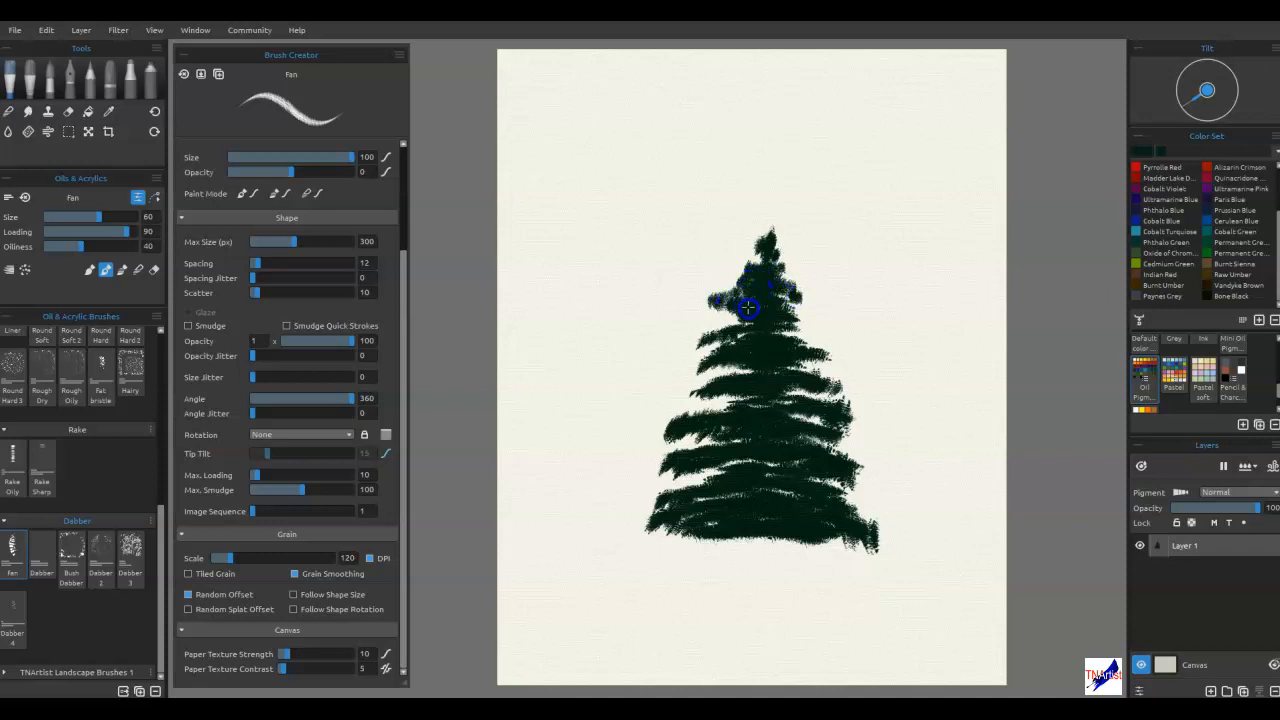
Step: Set the Fan brush's shape Angle to 90 and paint lighter green strokes over the lower branches
left_click(295, 400)
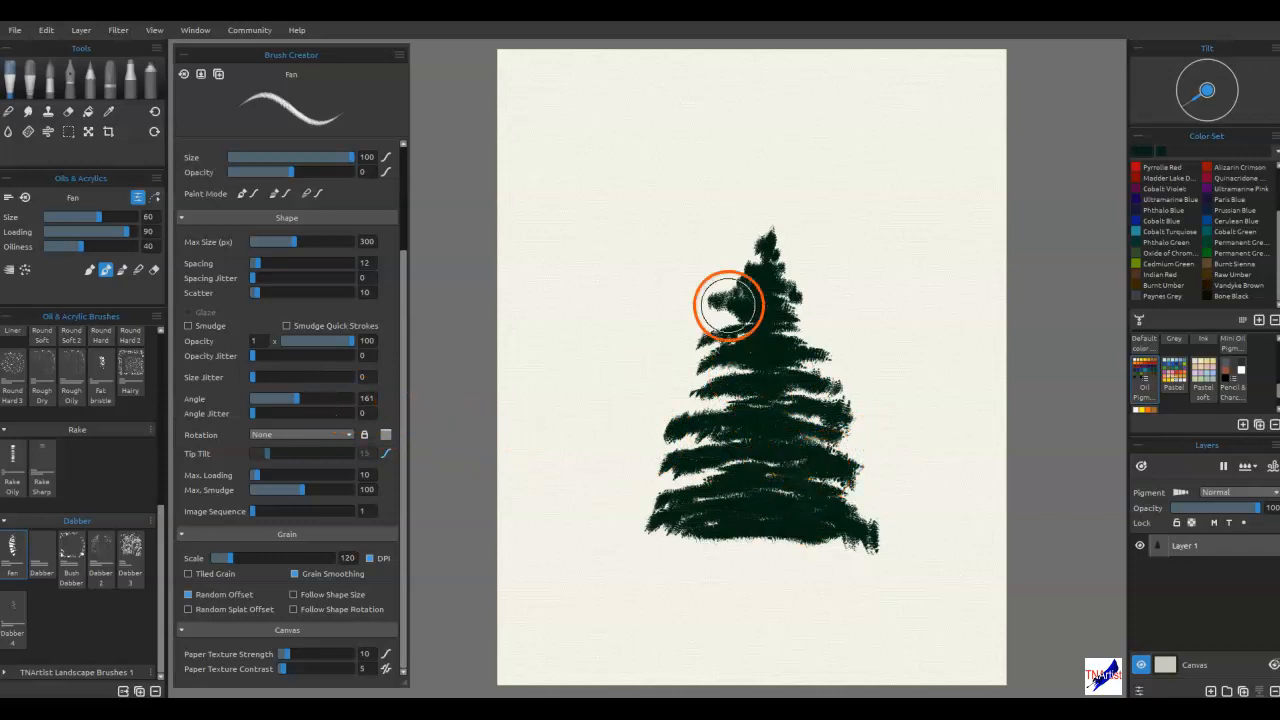
left_click_drag(289, 402, 278, 402)
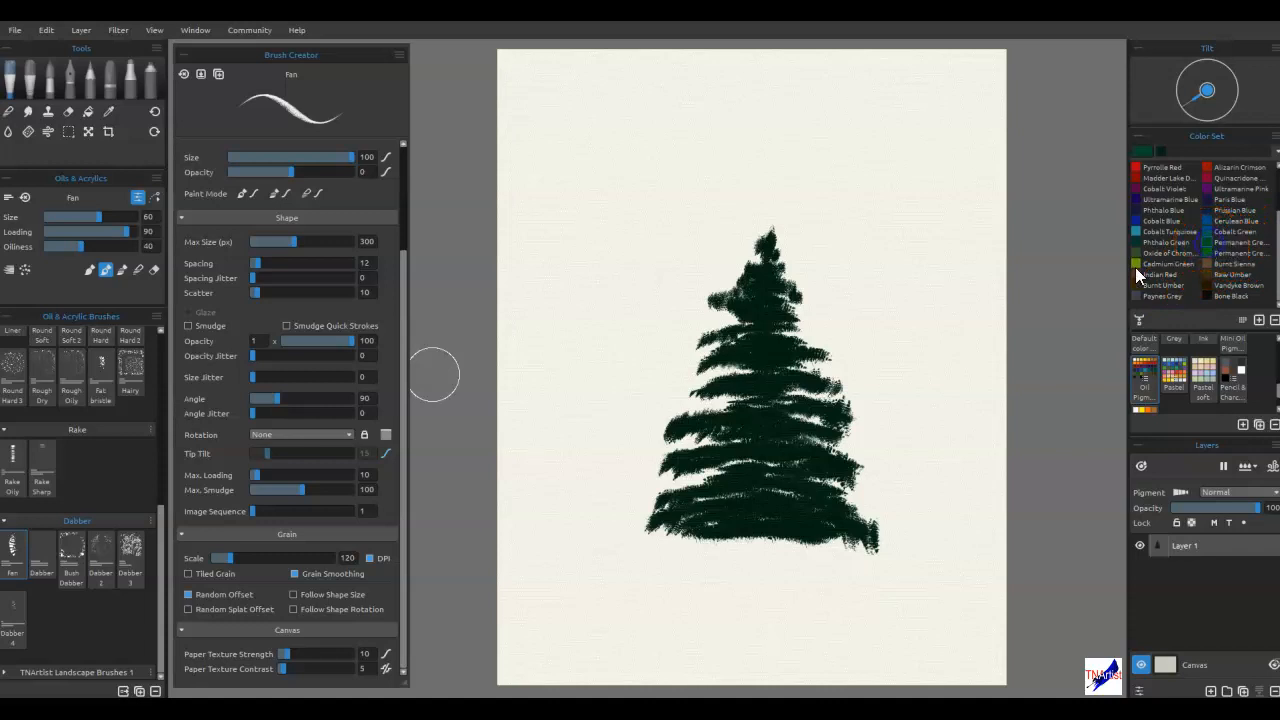
left_click_drag(714, 486, 685, 500)
left_click(750, 508)
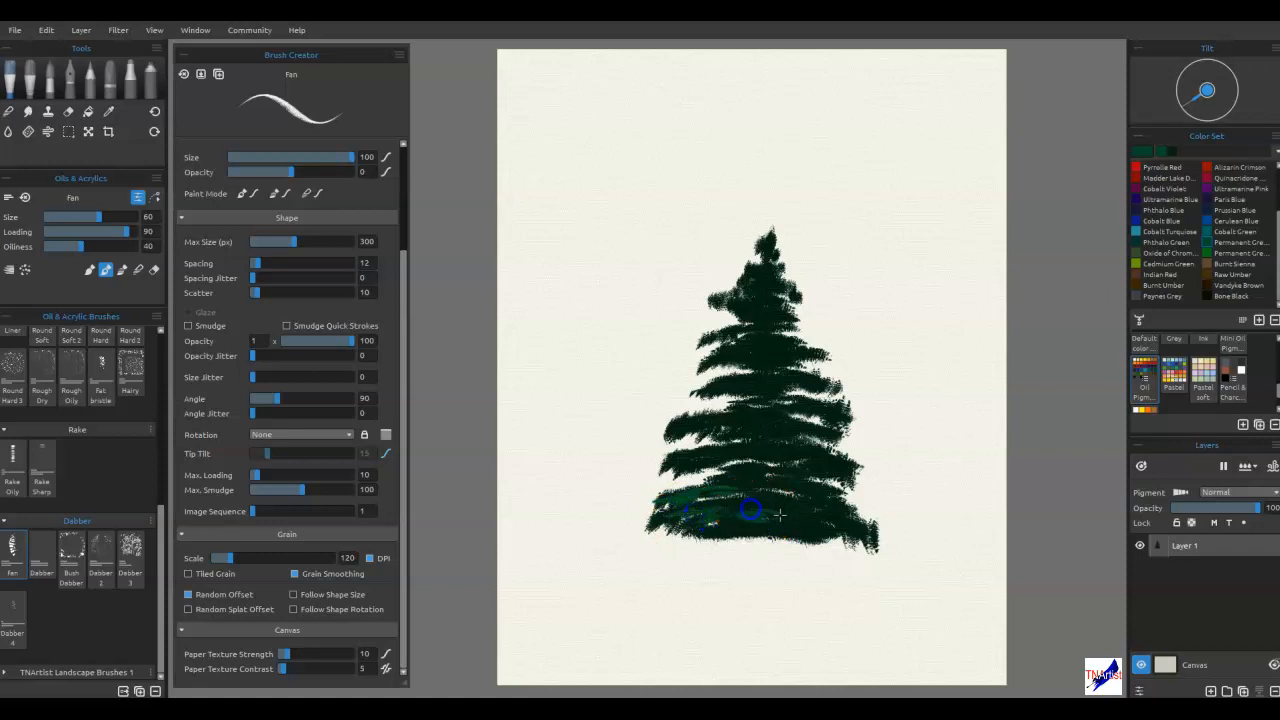
mouse_move(825, 512)
left_mouse_down()
mouse_move(755, 505)
mouse_move(832, 535)
mouse_move(739, 475)
mouse_move(816, 490)
mouse_move(762, 450)
mouse_move(816, 453)
mouse_move(689, 456)
mouse_move(740, 417)
mouse_move(698, 421)
left_mouse_up()
left_click(741, 477)
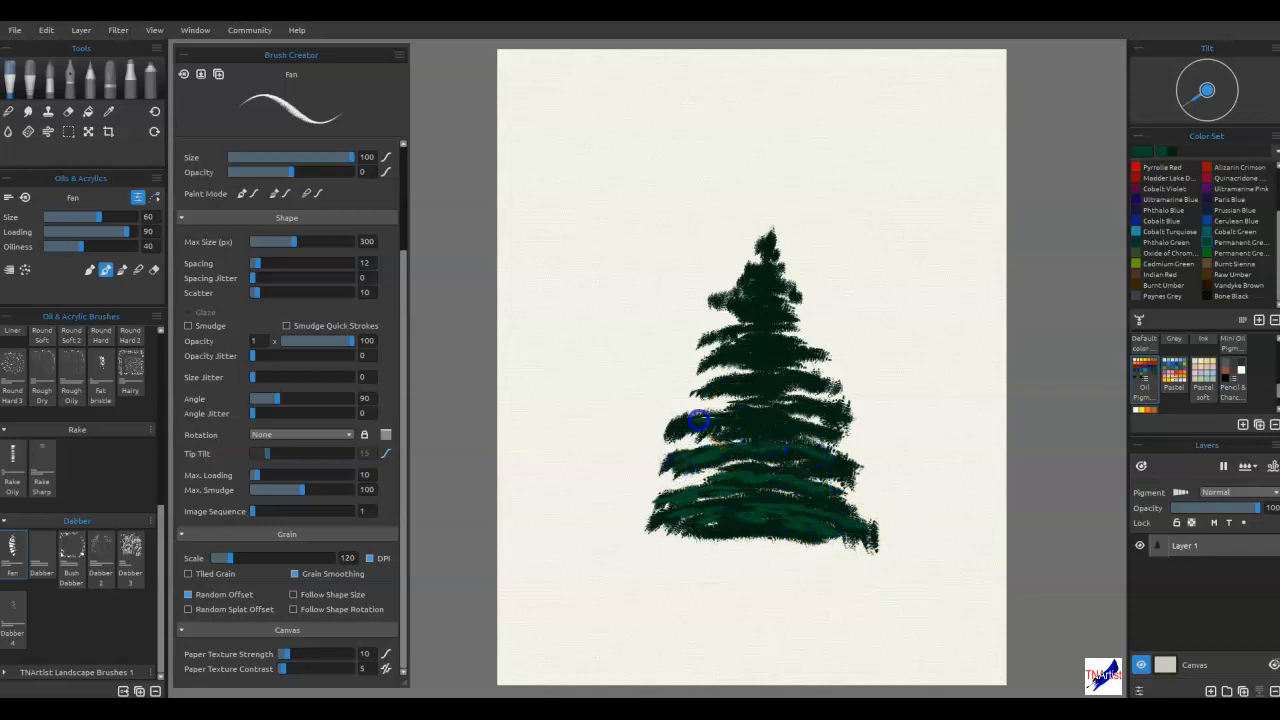
Step: Carry the lighter green strokes up over the middle and upper branches to the tip
mouse_move(794, 436)
left_mouse_down()
mouse_move(774, 434)
mouse_move(783, 406)
mouse_move(857, 423)
mouse_move(818, 407)
left_mouse_up()
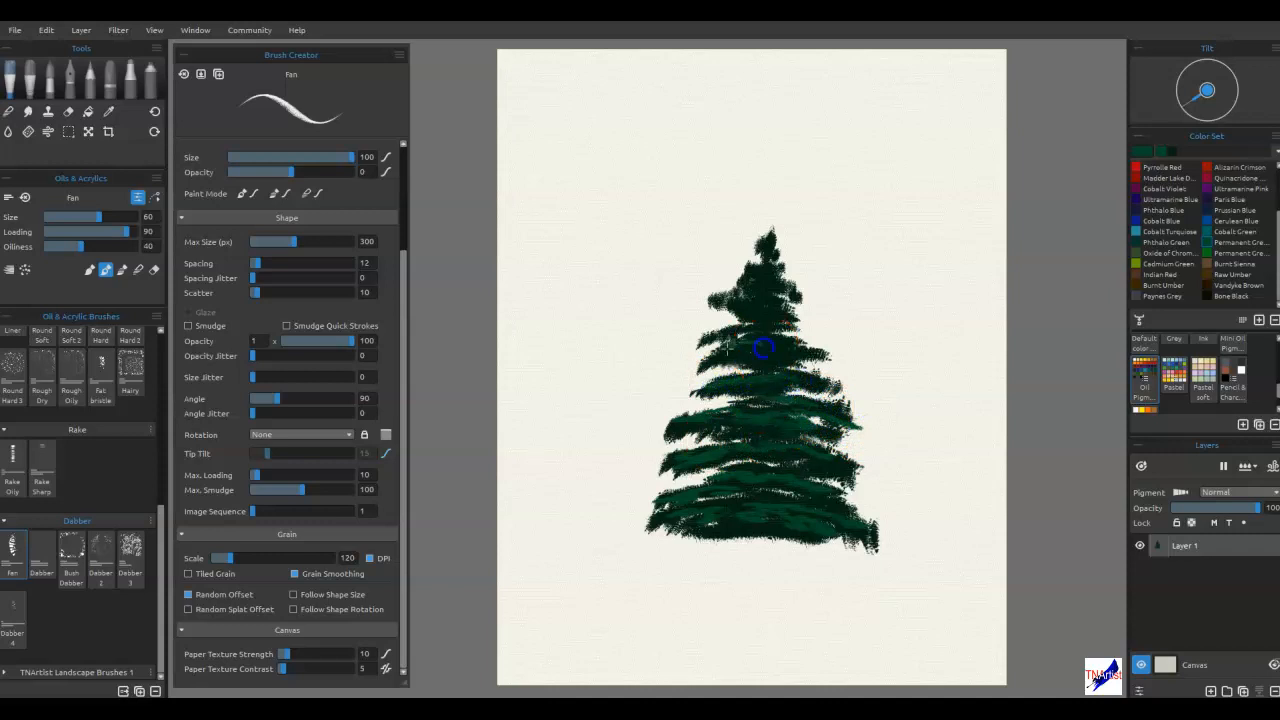
mouse_move(748, 325)
left_mouse_down()
mouse_move(737, 337)
mouse_move(755, 311)
left_mouse_up()
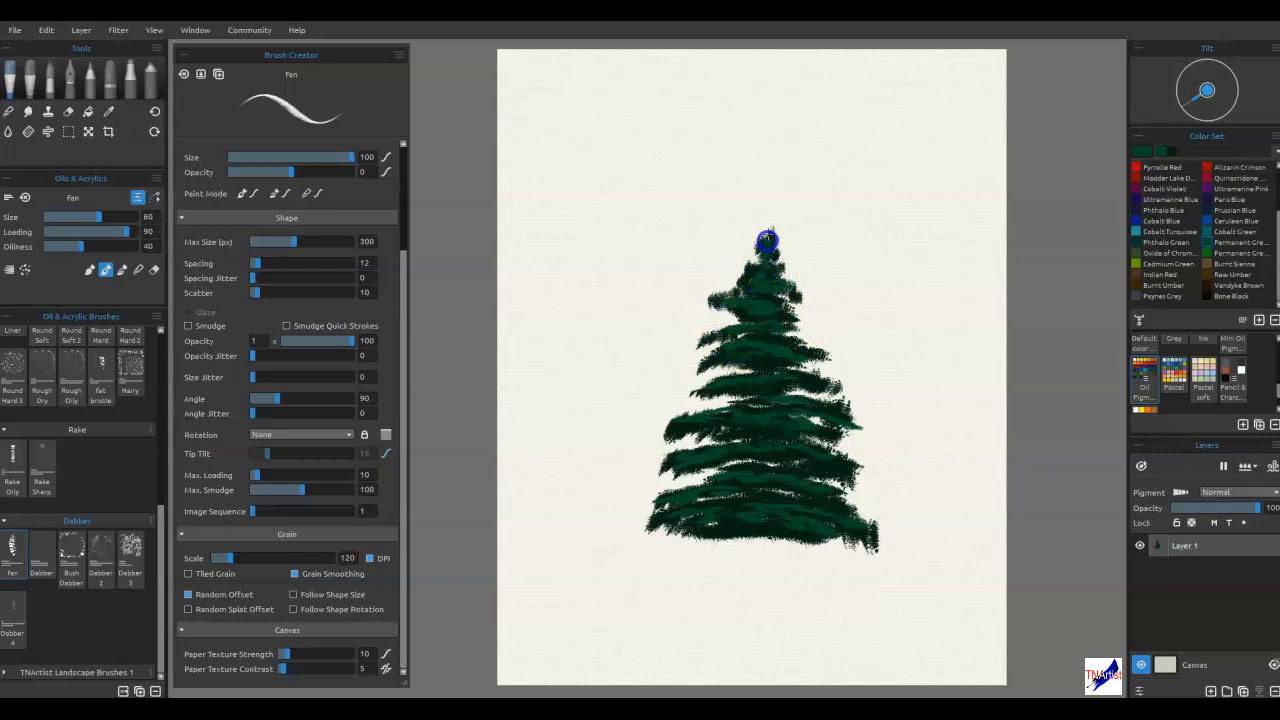
left_click_drag(766, 246, 760, 268)
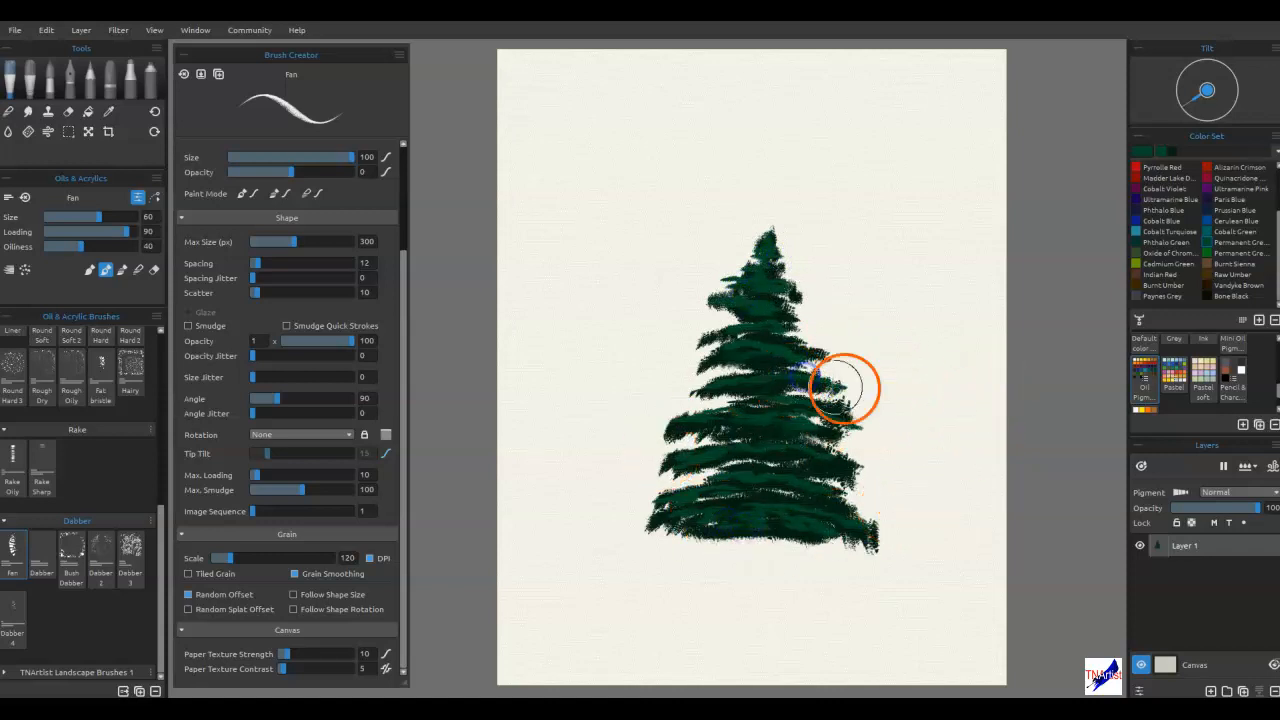
left_click_drag(773, 354, 815, 353)
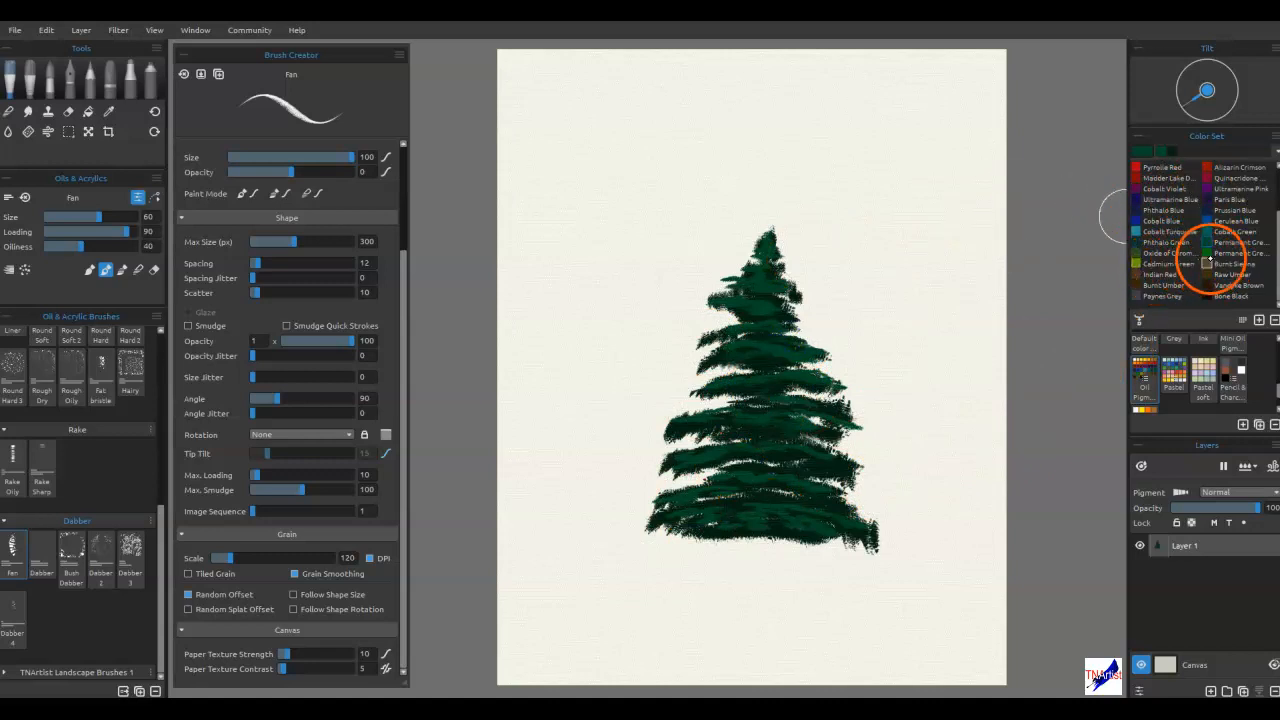
Step: Choose Cadmium Green and paint yellow-green highlights on the lower branches
left_click(1150, 254)
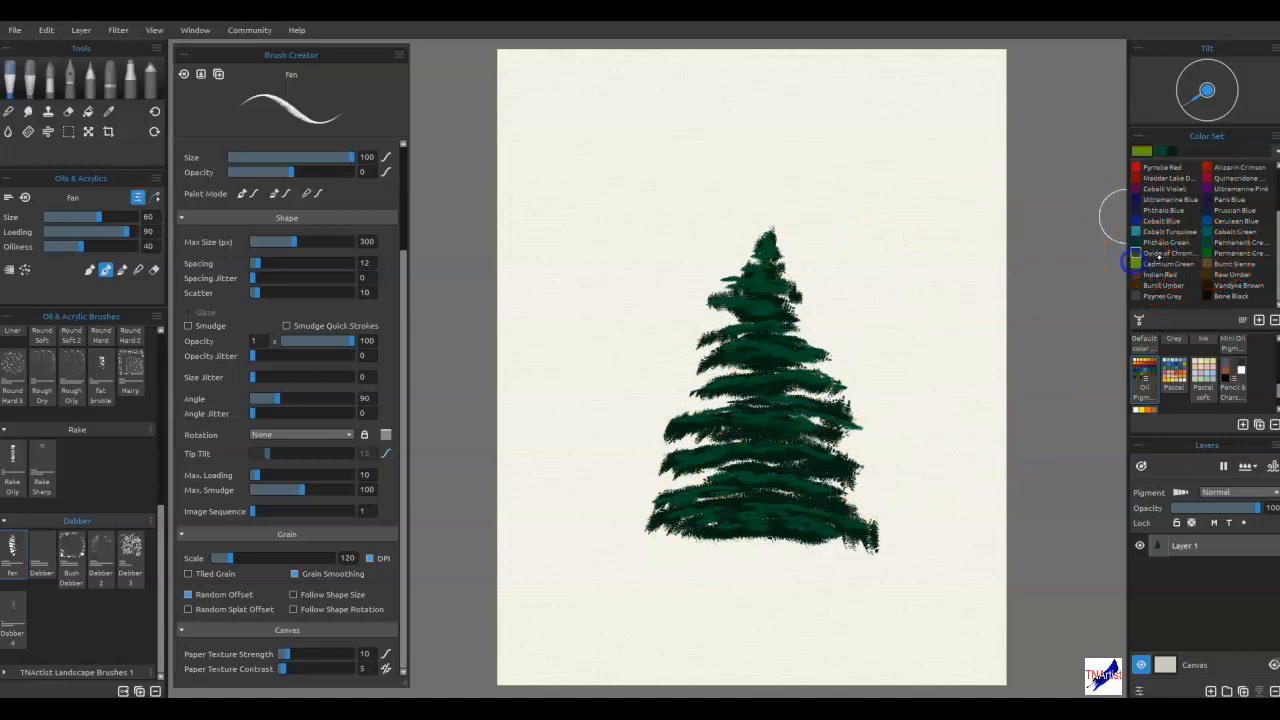
mouse_move(716, 415)
left_mouse_down()
mouse_move(788, 430)
mouse_move(751, 421)
mouse_move(842, 420)
mouse_move(825, 459)
mouse_move(693, 463)
mouse_move(749, 460)
mouse_move(686, 494)
mouse_move(733, 491)
mouse_move(718, 504)
mouse_move(752, 518)
left_mouse_up()
left_click_drag(751, 529, 784, 508)
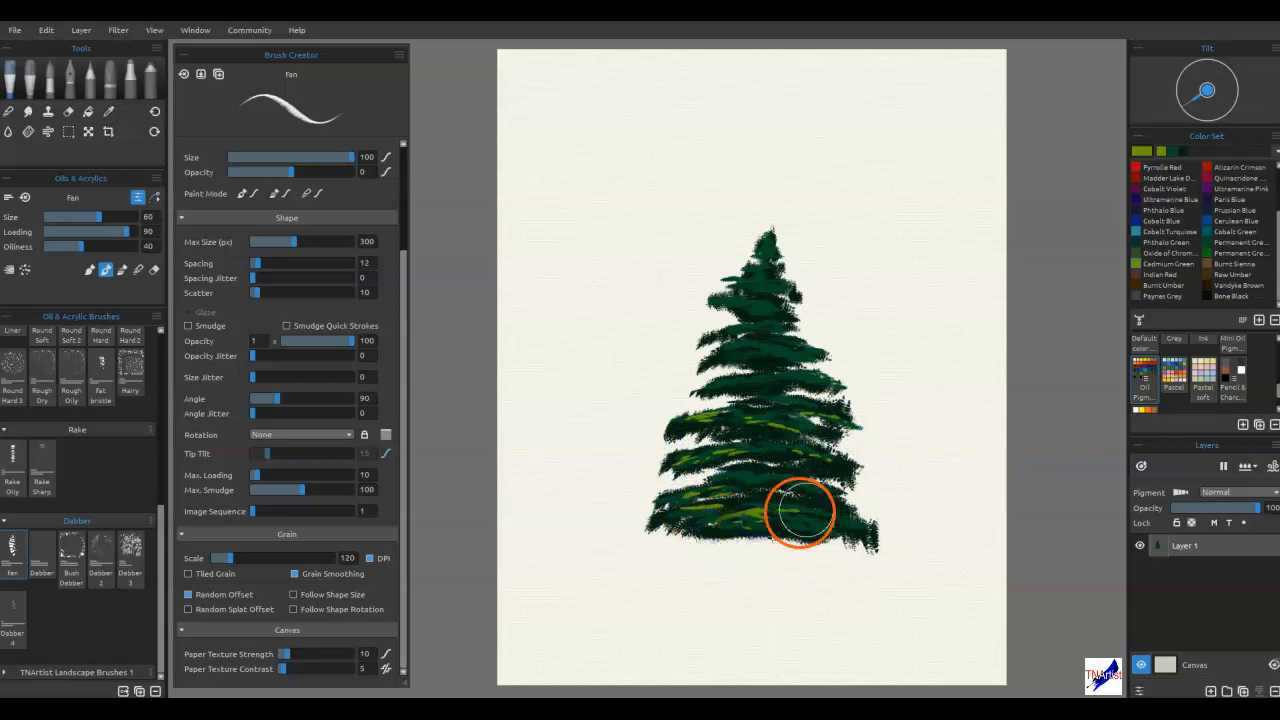
Step: Add yellow-green highlights to the upper branches and the tip of the tree
mouse_move(710, 380)
left_mouse_down()
mouse_move(767, 382)
mouse_move(709, 358)
left_mouse_up()
mouse_move(718, 354)
left_mouse_down()
mouse_move(756, 344)
mouse_move(699, 366)
mouse_move(736, 326)
mouse_move(712, 335)
mouse_move(753, 314)
mouse_move(717, 299)
mouse_move(752, 297)
mouse_move(714, 302)
mouse_move(734, 276)
left_mouse_up()
left_click_drag(811, 364, 806, 374)
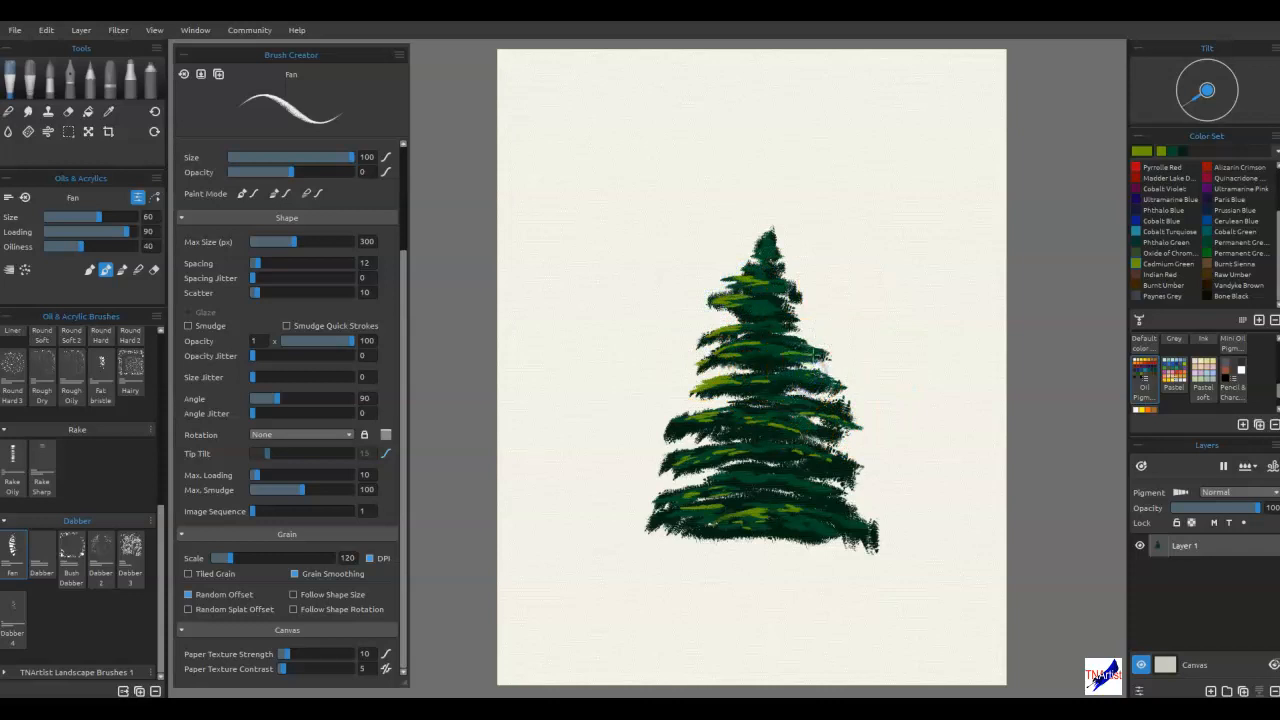
left_click_drag(768, 258, 767, 233)
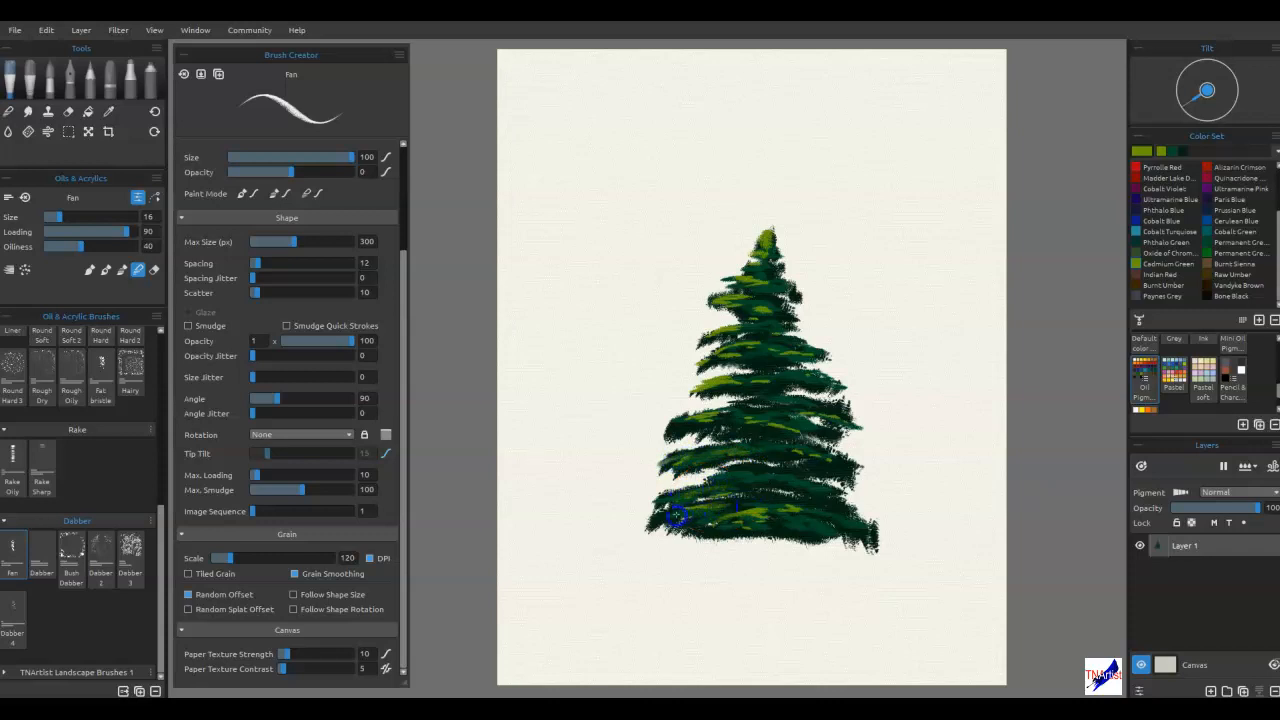
Step: Blend the highlights and outer edges of the left branches up to the top with the Fan brush at size 16
left_click_drag(763, 519, 733, 519)
left_click_drag(669, 513, 694, 534)
mouse_move(684, 424)
left_mouse_down()
mouse_move(703, 423)
mouse_move(720, 395)
left_mouse_up()
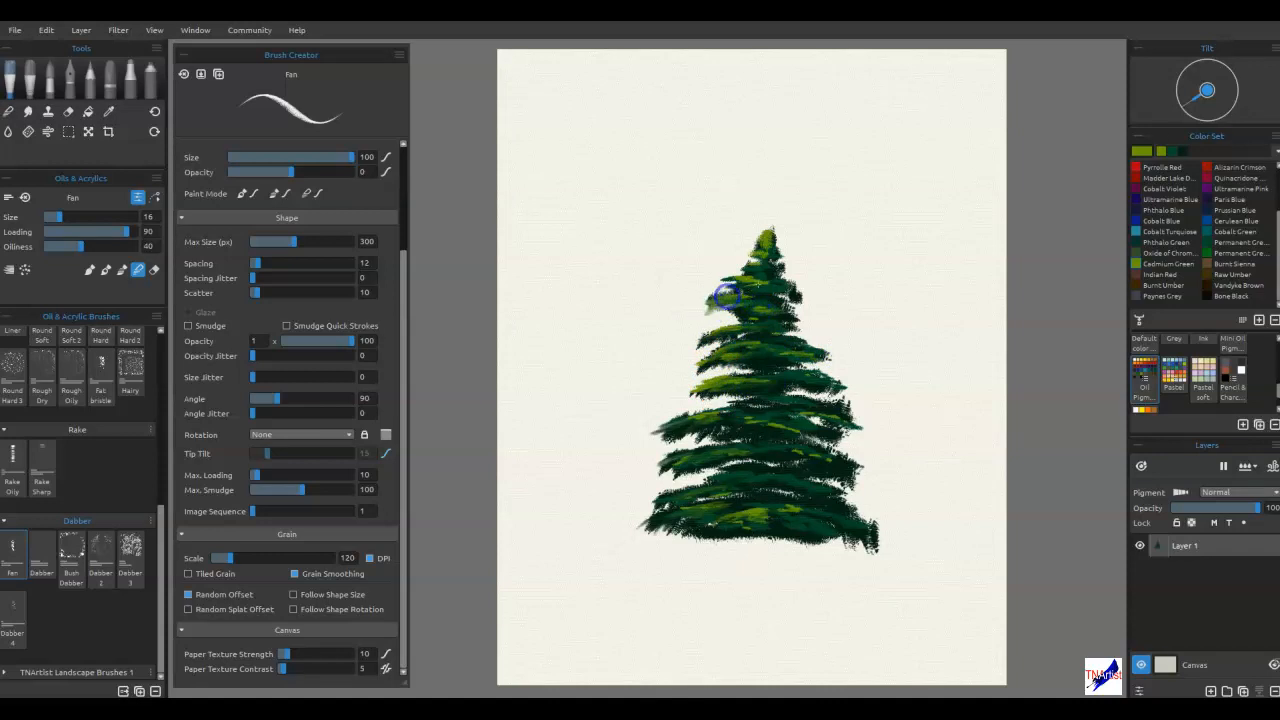
left_click_drag(754, 287, 790, 250)
Step: Blend the paint in the tree's lower middle and soften the branch ends along its right side
mouse_move(745, 525)
left_mouse_down()
mouse_move(763, 534)
mouse_move(745, 522)
left_mouse_up()
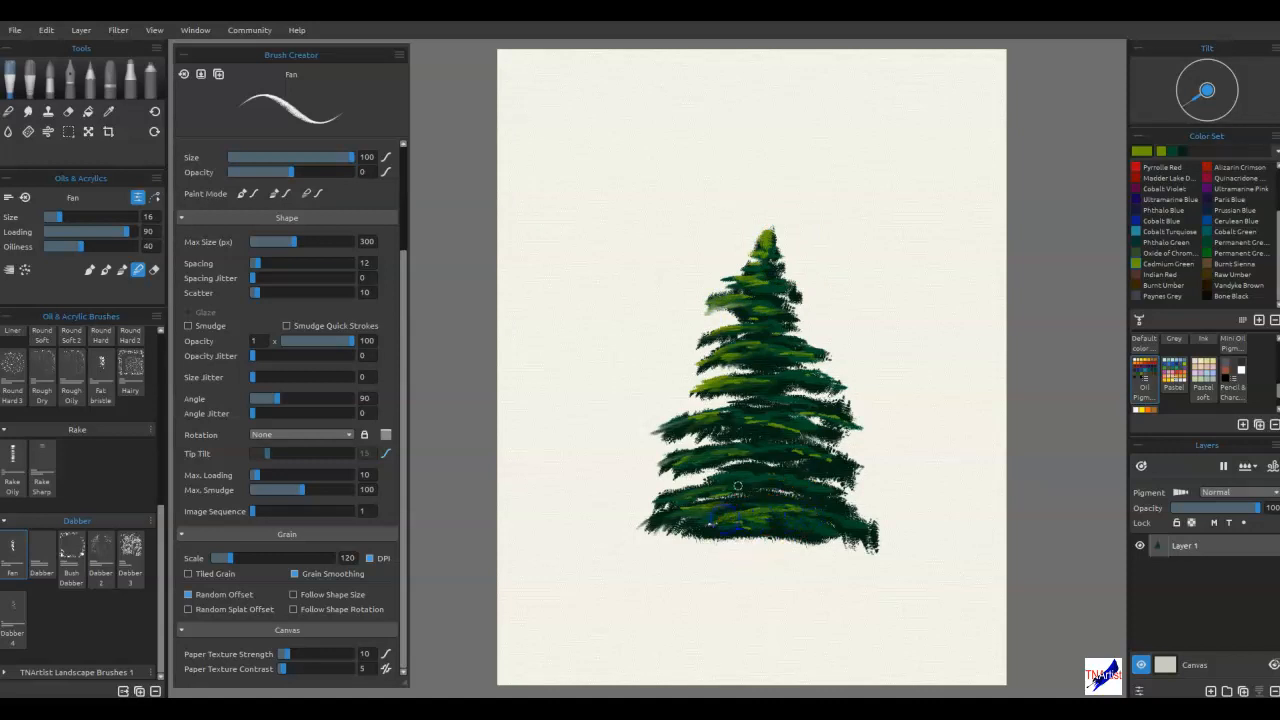
left_click(777, 421)
left_click_drag(755, 424, 792, 467)
mouse_move(852, 463)
left_mouse_down()
mouse_move(844, 409)
mouse_move(809, 401)
mouse_move(858, 411)
mouse_move(779, 403)
mouse_move(844, 418)
mouse_move(788, 373)
mouse_move(746, 366)
mouse_move(804, 327)
left_mouse_up()
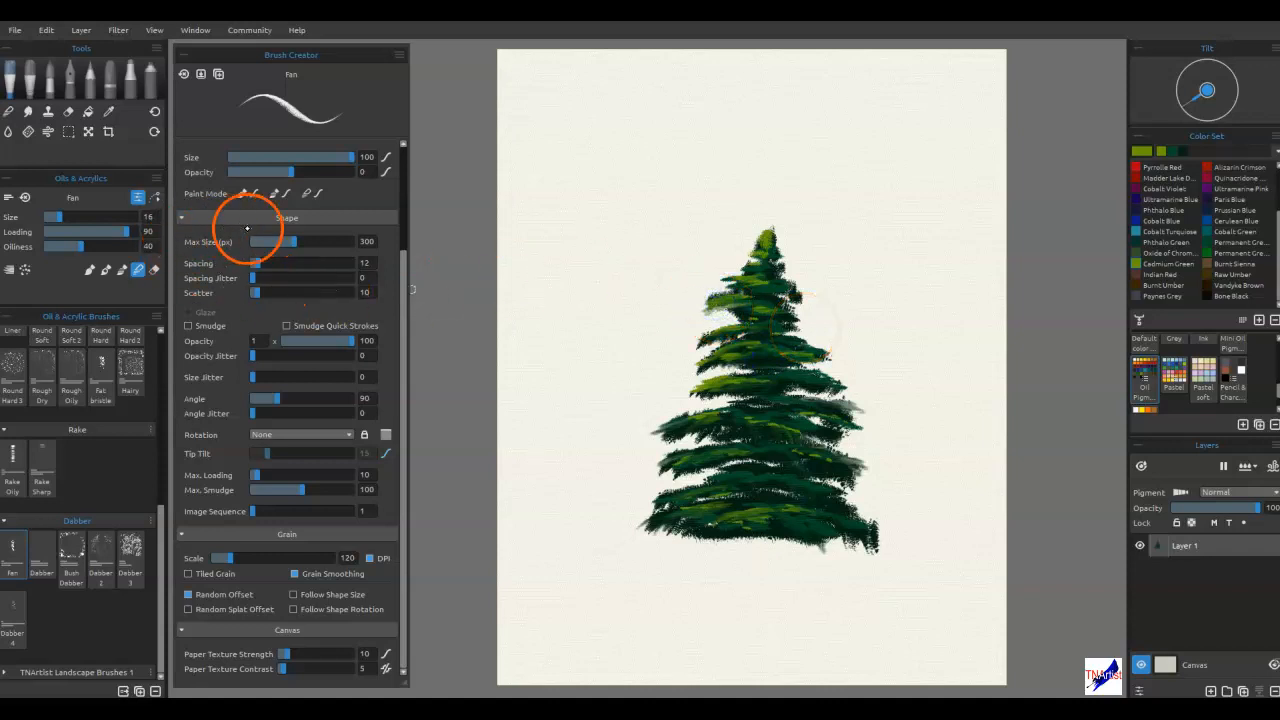
Step: Erase small bits of paint along the tree's outline and base and between branches to refine its shape
left_click(154, 269)
mouse_move(688, 434)
left_mouse_down()
mouse_move(654, 516)
mouse_move(667, 531)
mouse_move(677, 524)
mouse_move(655, 530)
mouse_move(694, 468)
mouse_move(665, 467)
mouse_move(672, 432)
left_mouse_up()
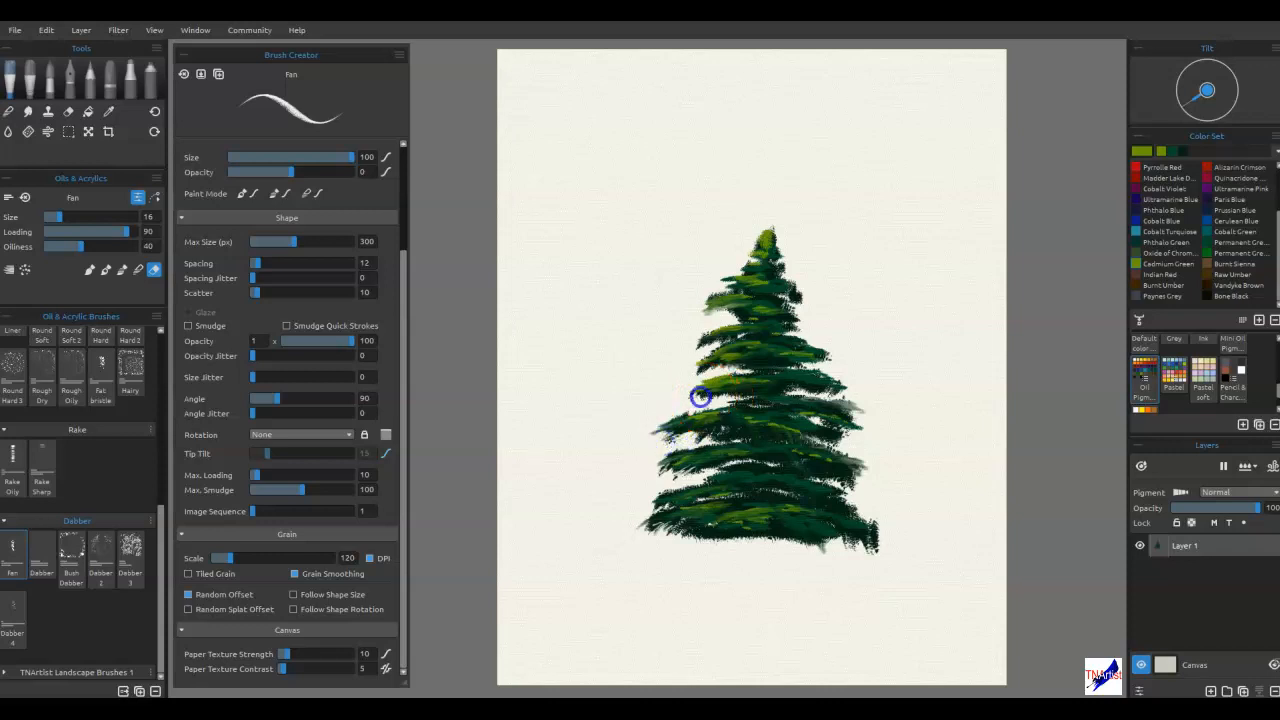
mouse_move(712, 330)
left_mouse_down()
mouse_move(723, 294)
mouse_move(727, 306)
mouse_move(808, 298)
left_mouse_up()
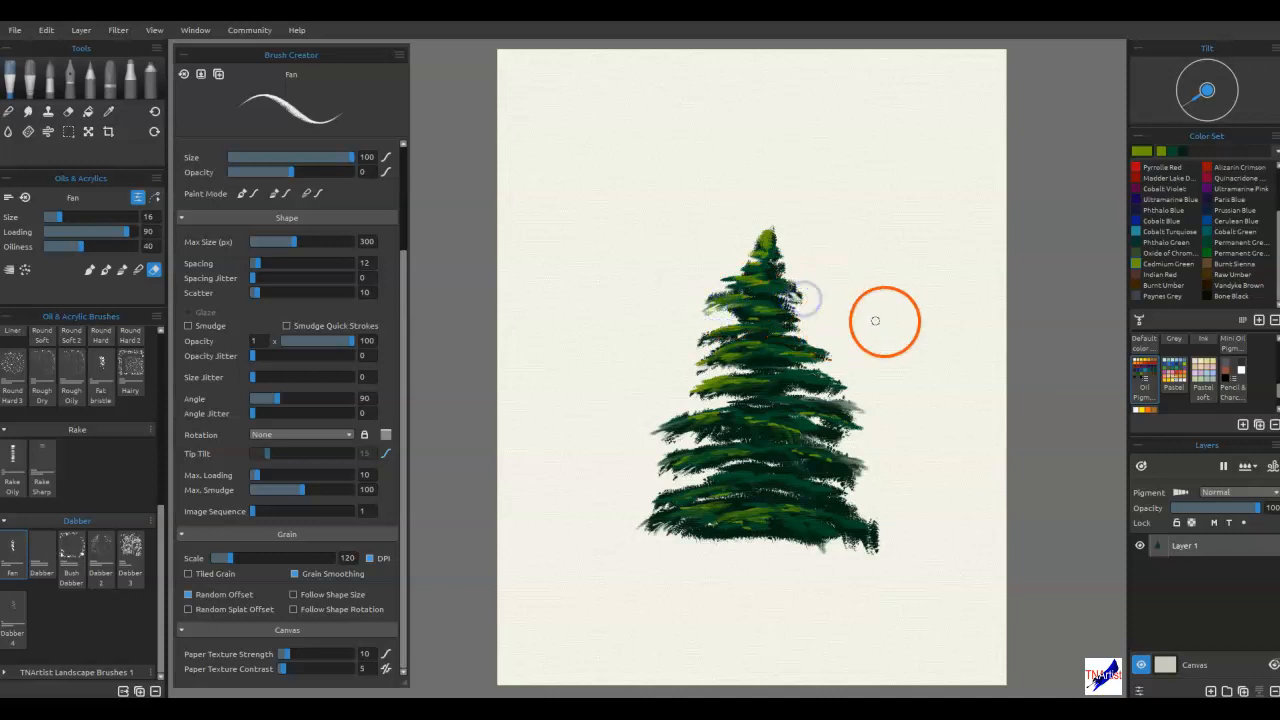
mouse_move(864, 556)
left_mouse_down()
mouse_move(871, 518)
mouse_move(883, 542)
mouse_move(870, 552)
mouse_move(822, 547)
mouse_move(844, 488)
mouse_move(827, 481)
mouse_move(840, 443)
left_mouse_up()
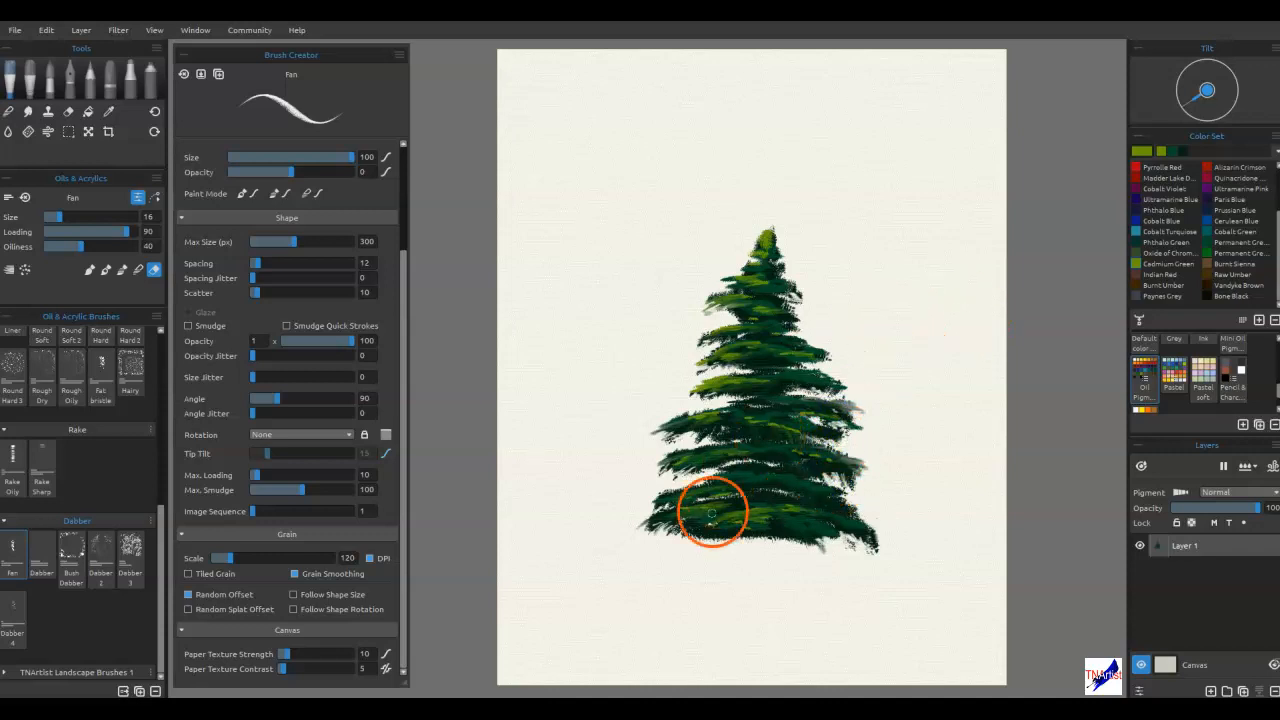
left_click_drag(694, 543, 720, 537)
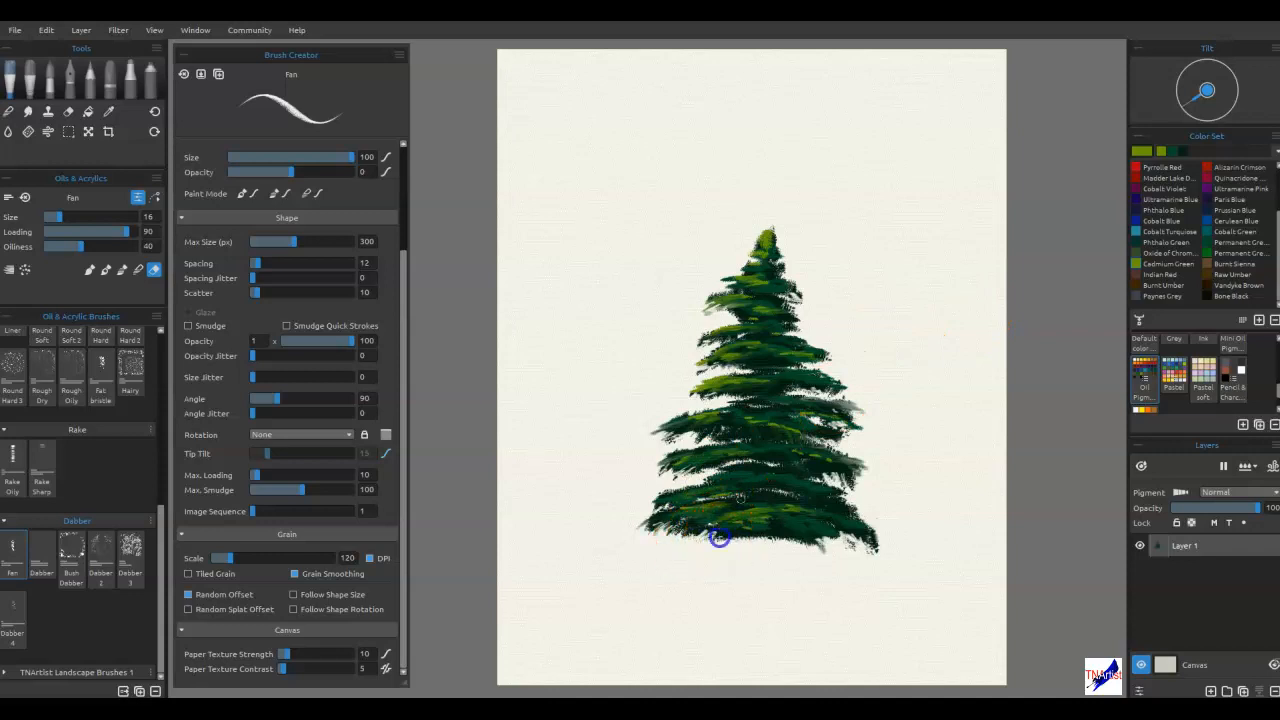
mouse_move(762, 437)
left_mouse_down()
mouse_move(803, 405)
mouse_move(699, 350)
mouse_move(785, 305)
left_mouse_up()
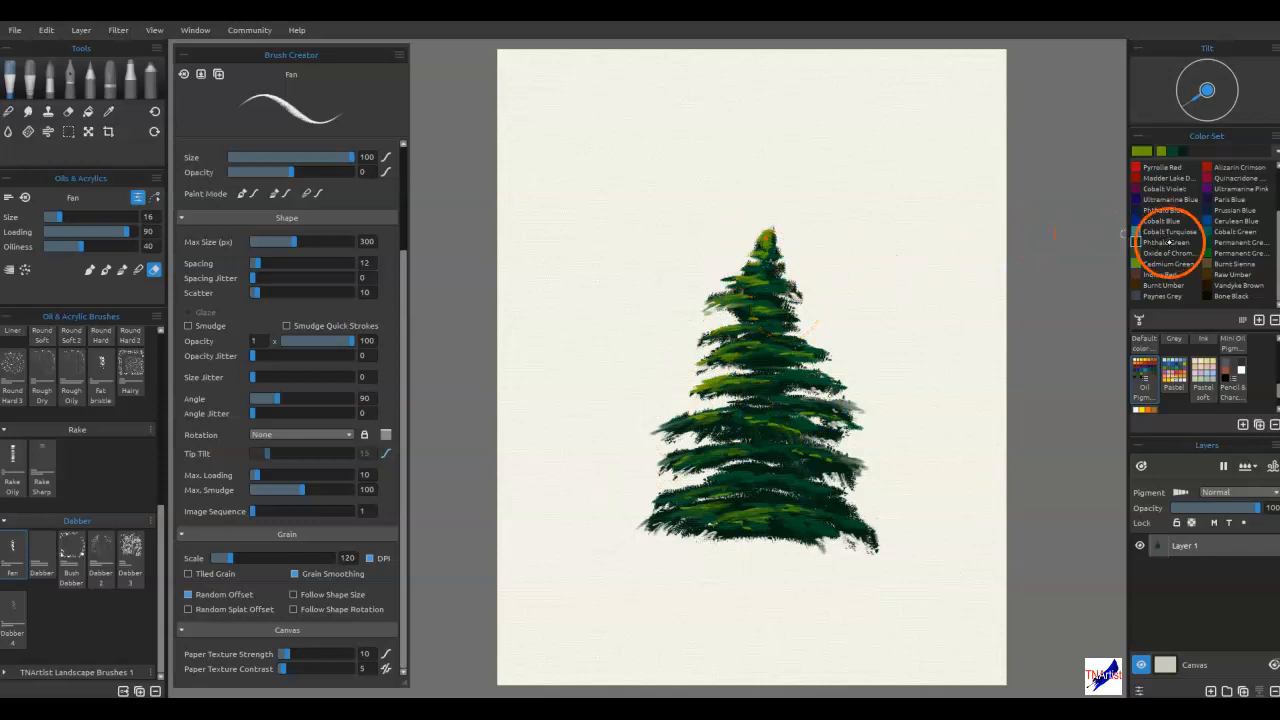
Step: Switch the Fan brush back to painting and darken the recent dark green to a near-black green
left_click(90, 270)
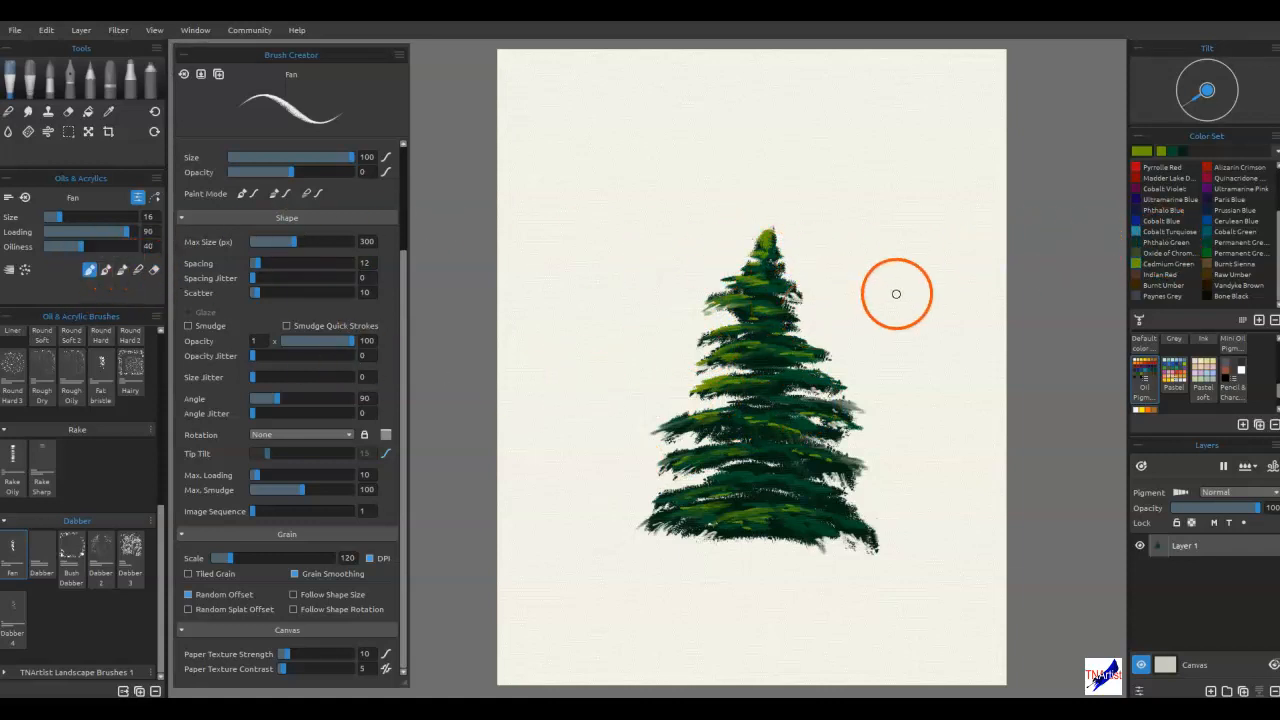
left_click(1183, 151)
double_click(1145, 150)
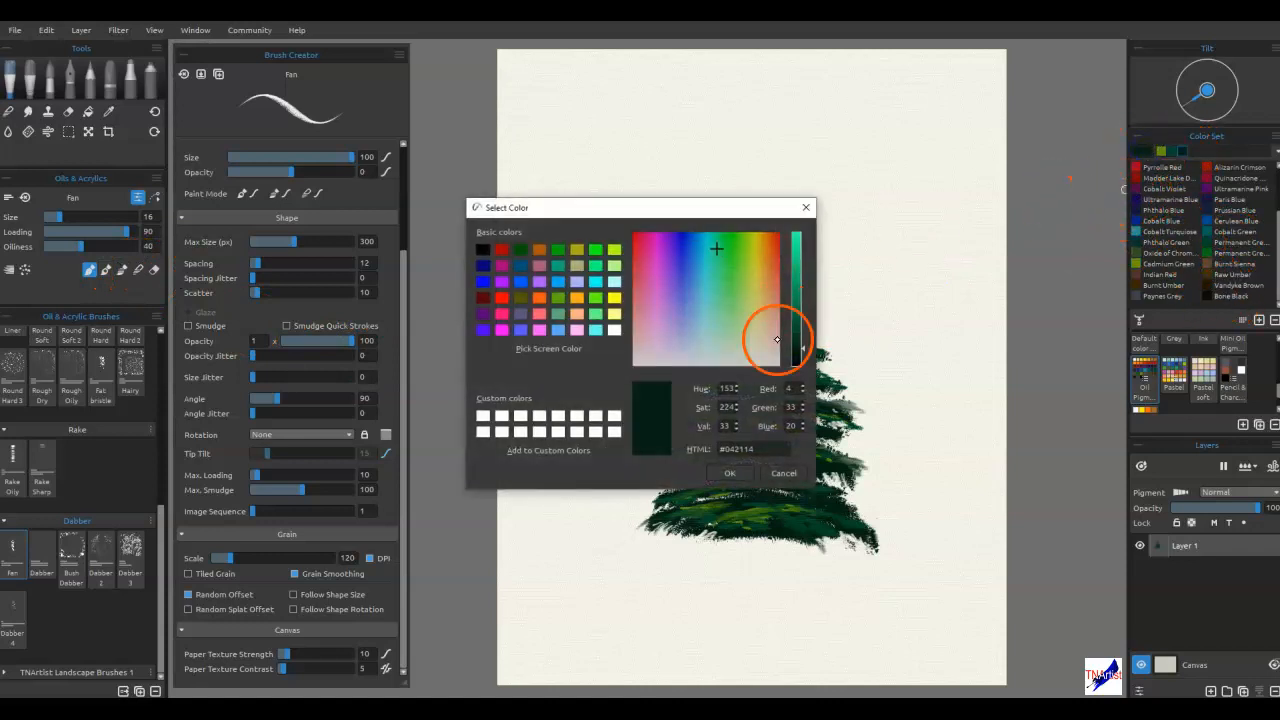
left_click(798, 360)
left_click(738, 472)
Step: Paint a thin dark point on top of the tree and dark shadows between its branches down to the base
left_click(765, 230)
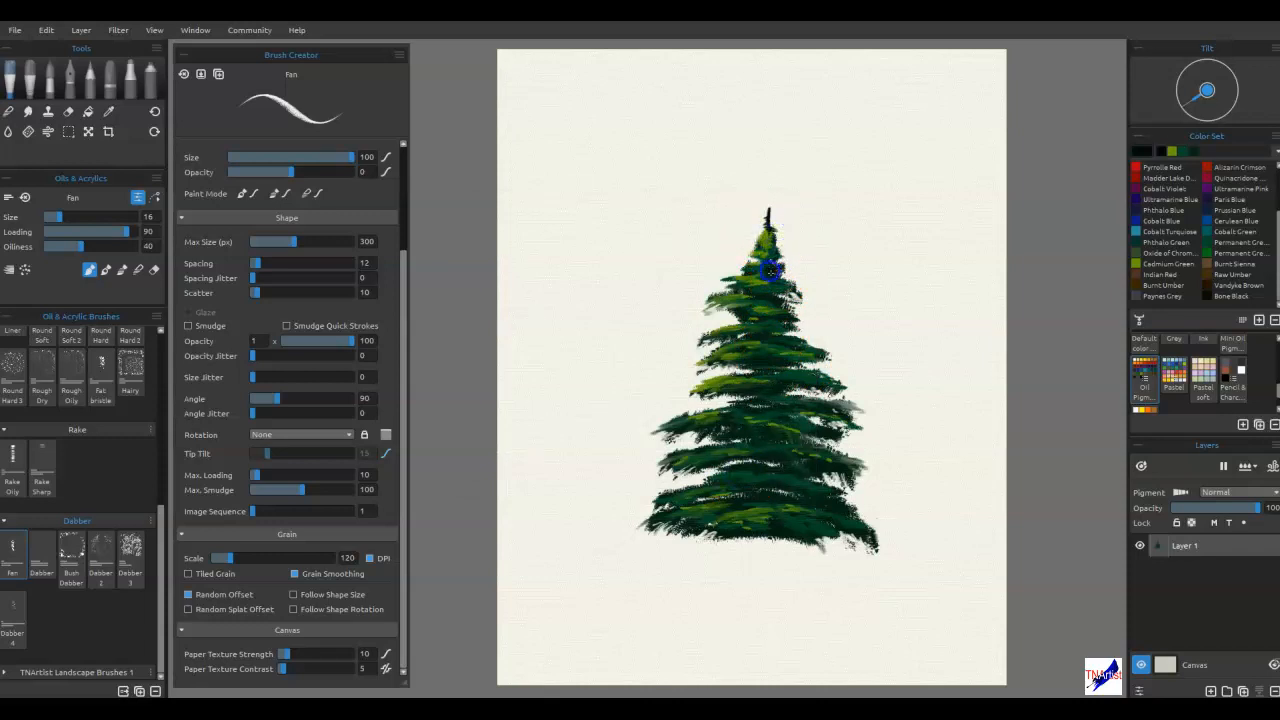
left_click_drag(780, 277, 768, 299)
left_click_drag(800, 361, 769, 391)
left_click_drag(835, 415, 773, 466)
mouse_move(852, 452)
left_mouse_down()
mouse_move(829, 486)
mouse_move(810, 471)
mouse_move(778, 503)
left_mouse_up()
left_click(701, 532)
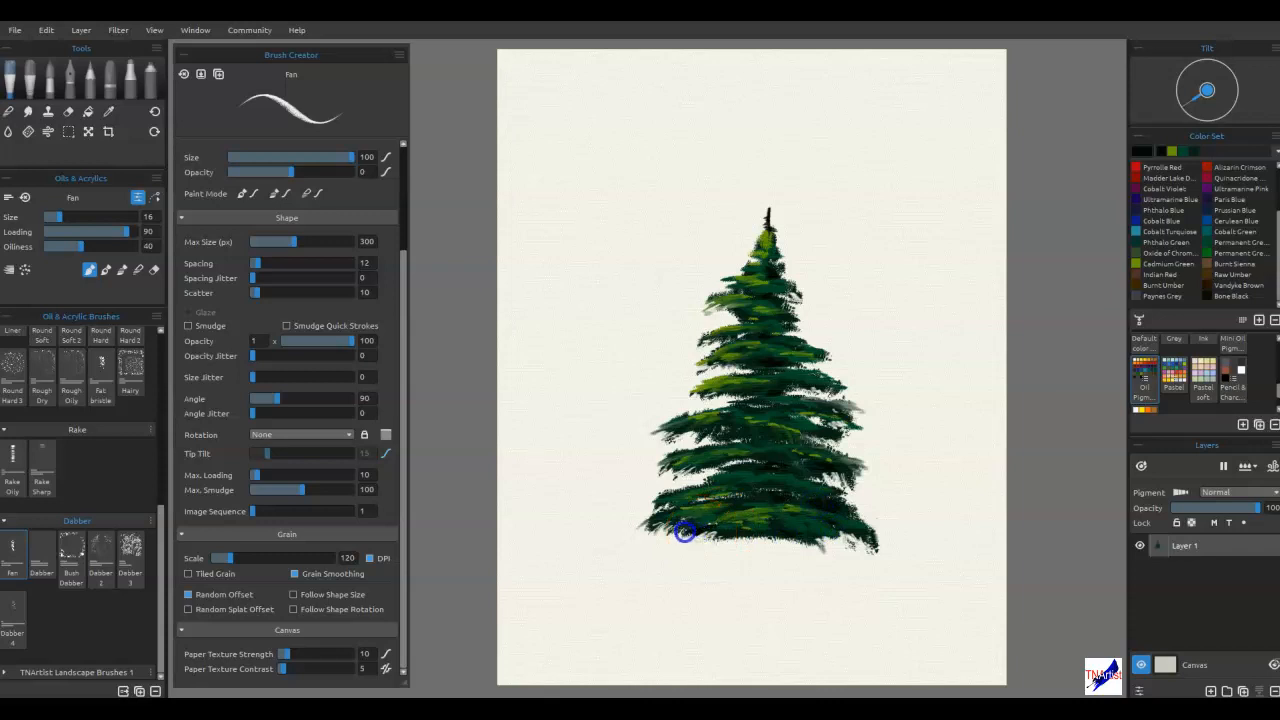
Step: Choose Vandyke Brown and paint bits of trunk through the tree's centre and a short stump at its base
left_click(1206, 285)
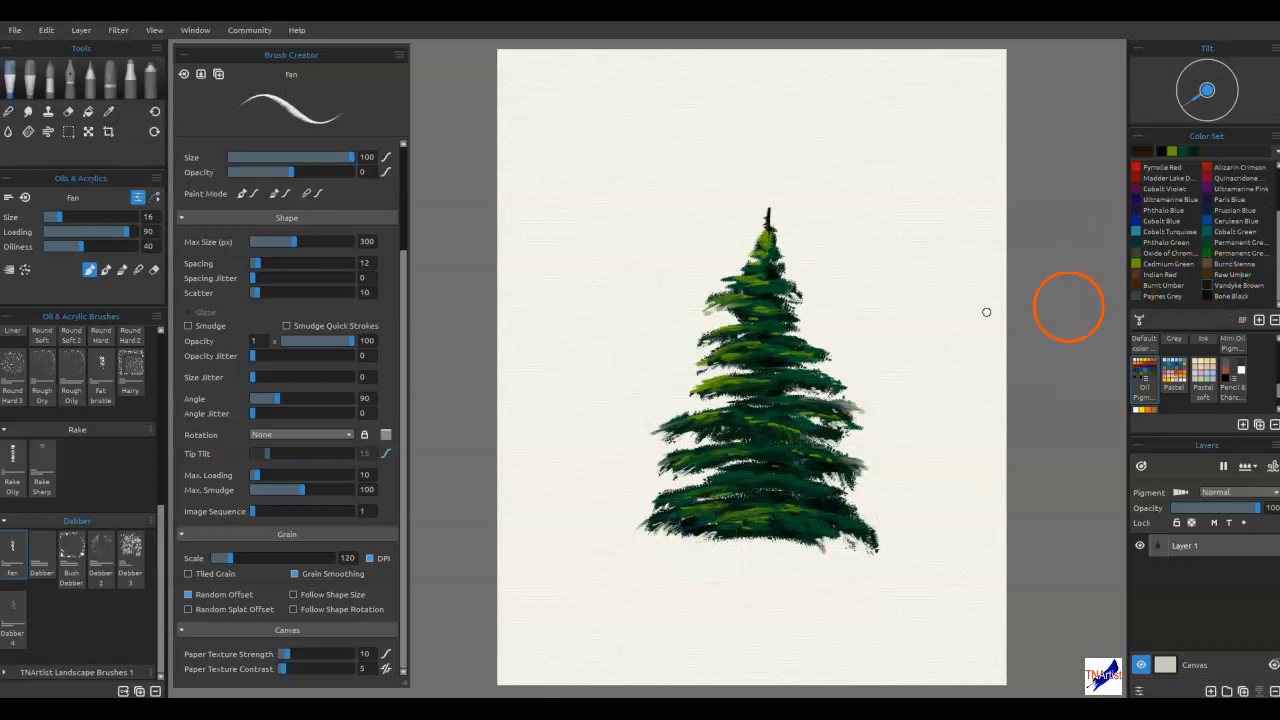
left_click_drag(758, 487, 763, 494)
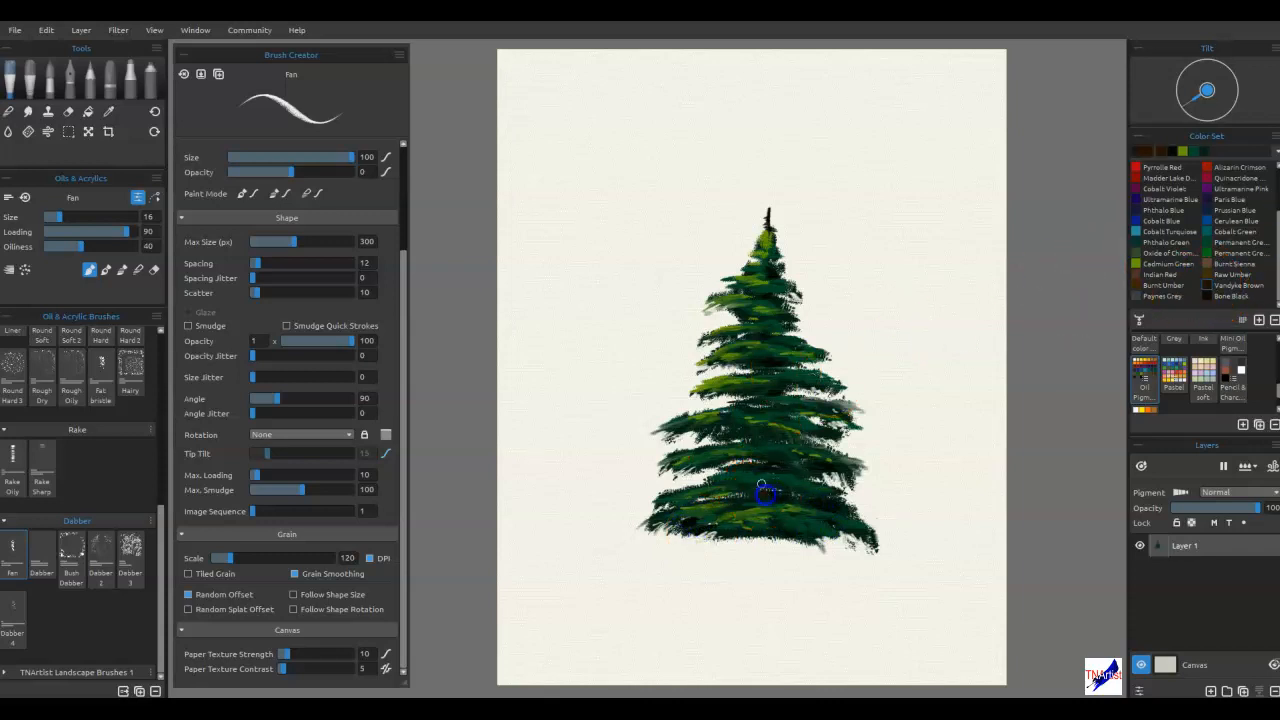
left_click(761, 435)
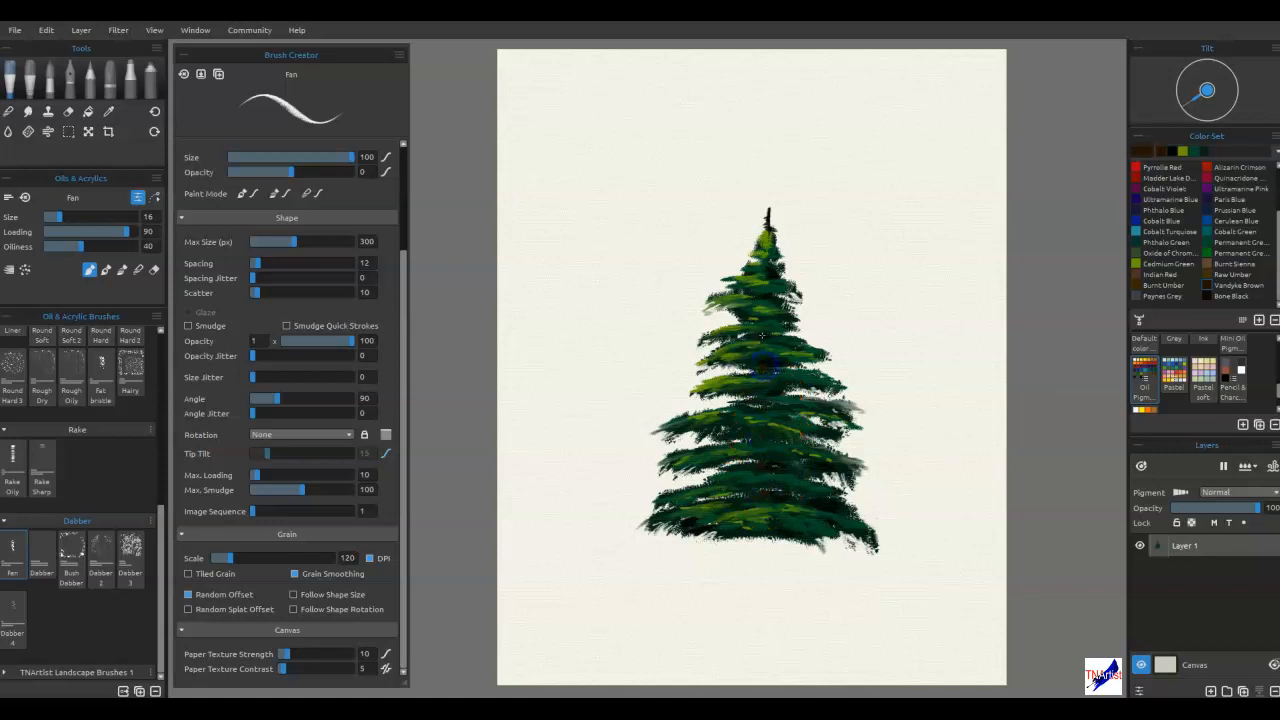
left_click_drag(767, 271, 766, 223)
left_click_drag(763, 536, 778, 542)
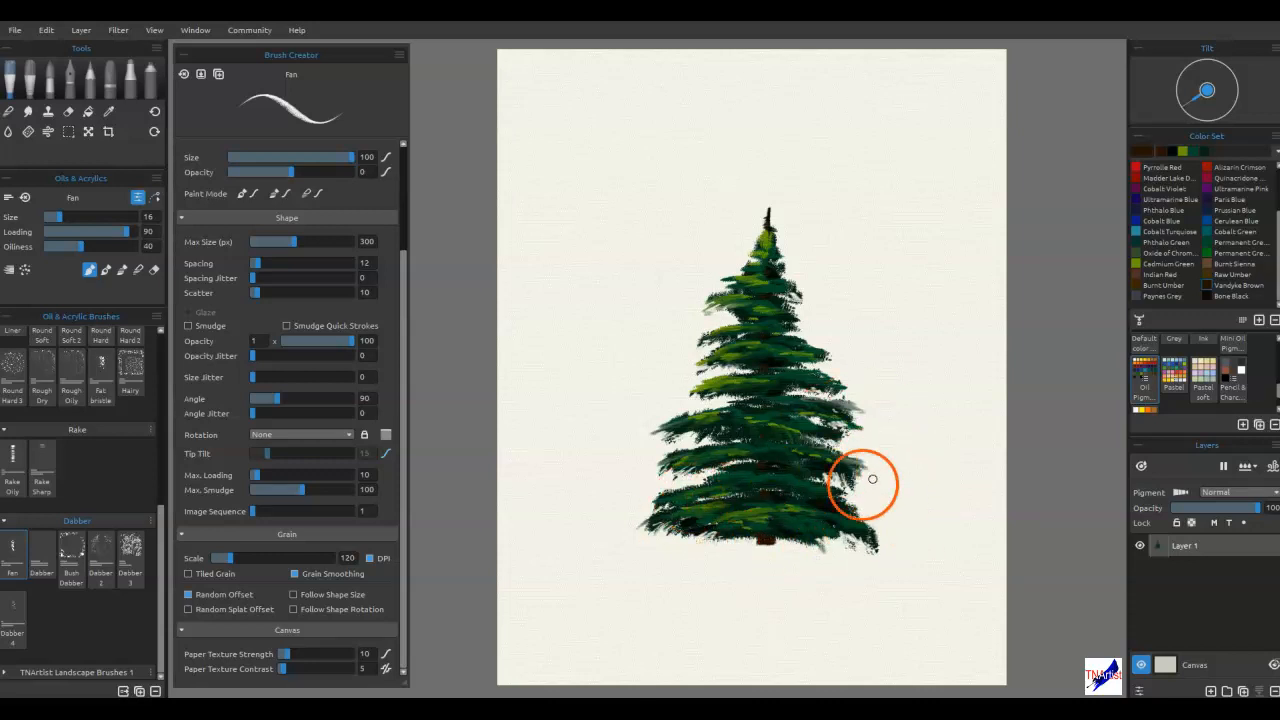
Step: Dab a lighter brown onto the trunk between the branches and at its base, and blend it into the surrounding paint
left_click(1204, 270)
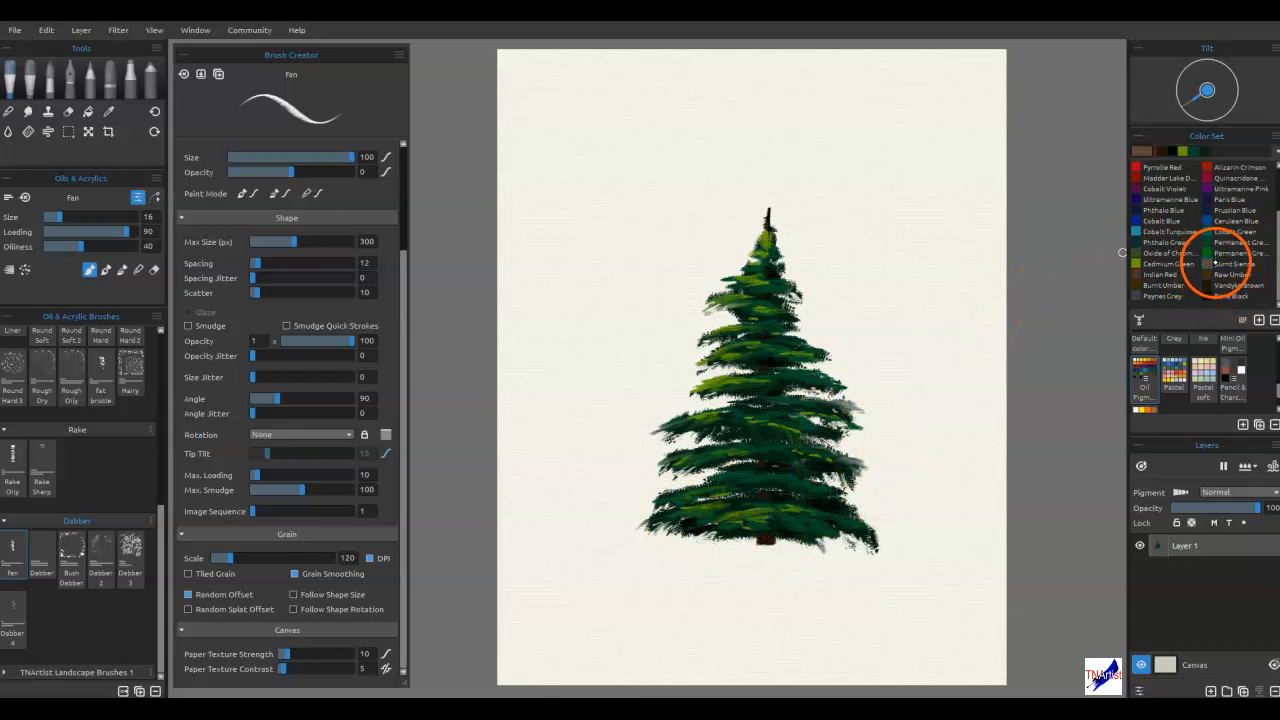
left_click_drag(766, 534, 762, 540)
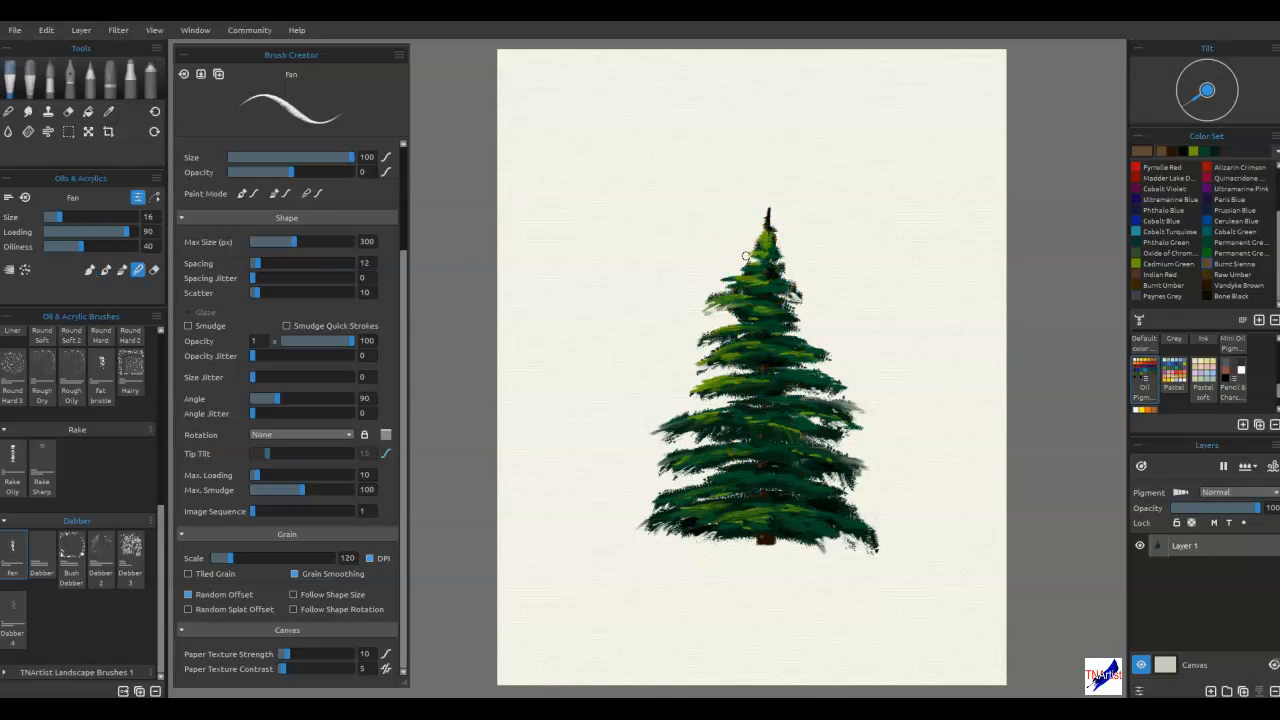
left_click(762, 372)
left_click(762, 437)
left_click(762, 493)
left_click(763, 535)
left_click_drag(765, 540, 786, 545)
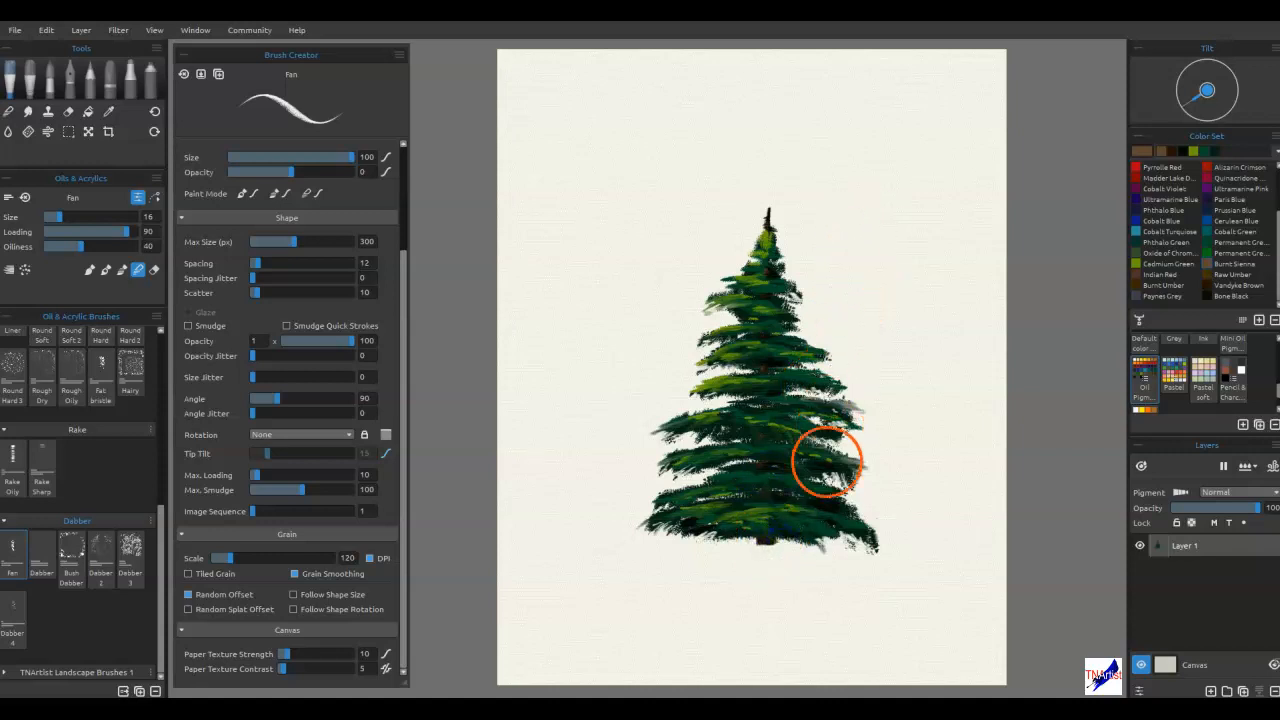
left_click(790, 298)
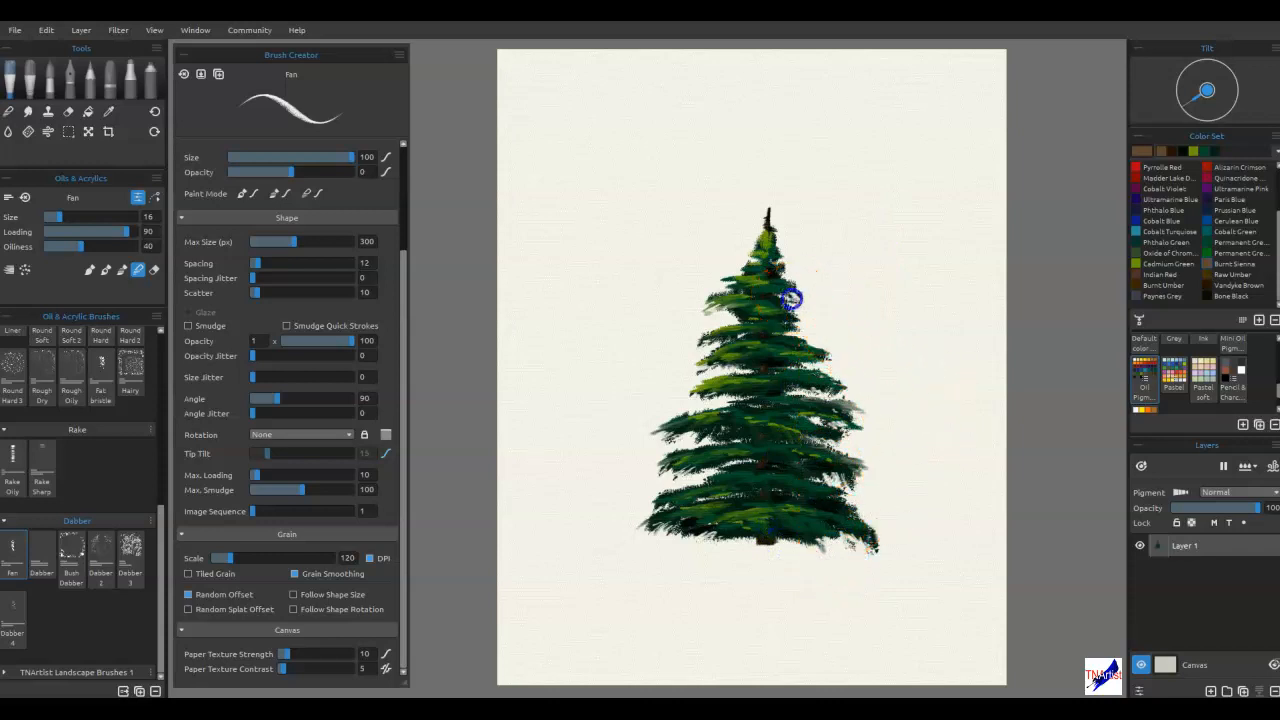
left_click_drag(790, 298, 800, 303)
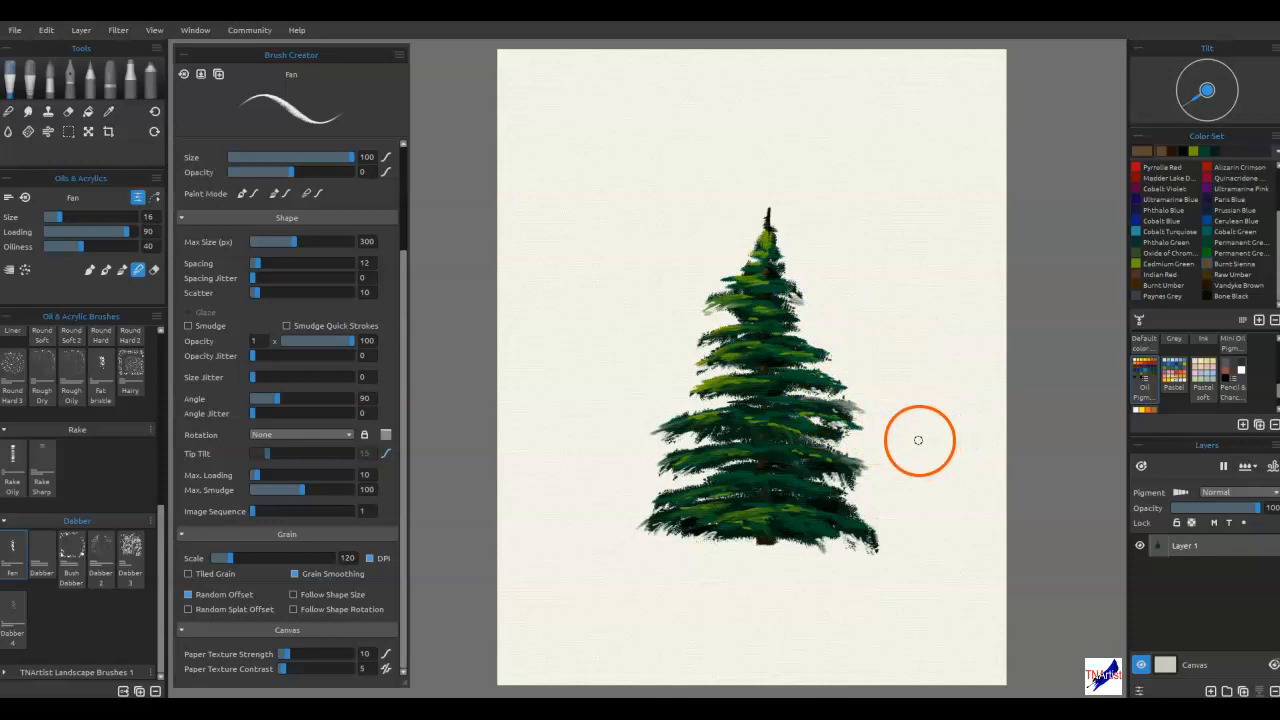
Step: Erase the smeared grey paint along the right edge of the tree to clean up its branch tips
key("e")
left_click_drag(842, 397, 858, 411)
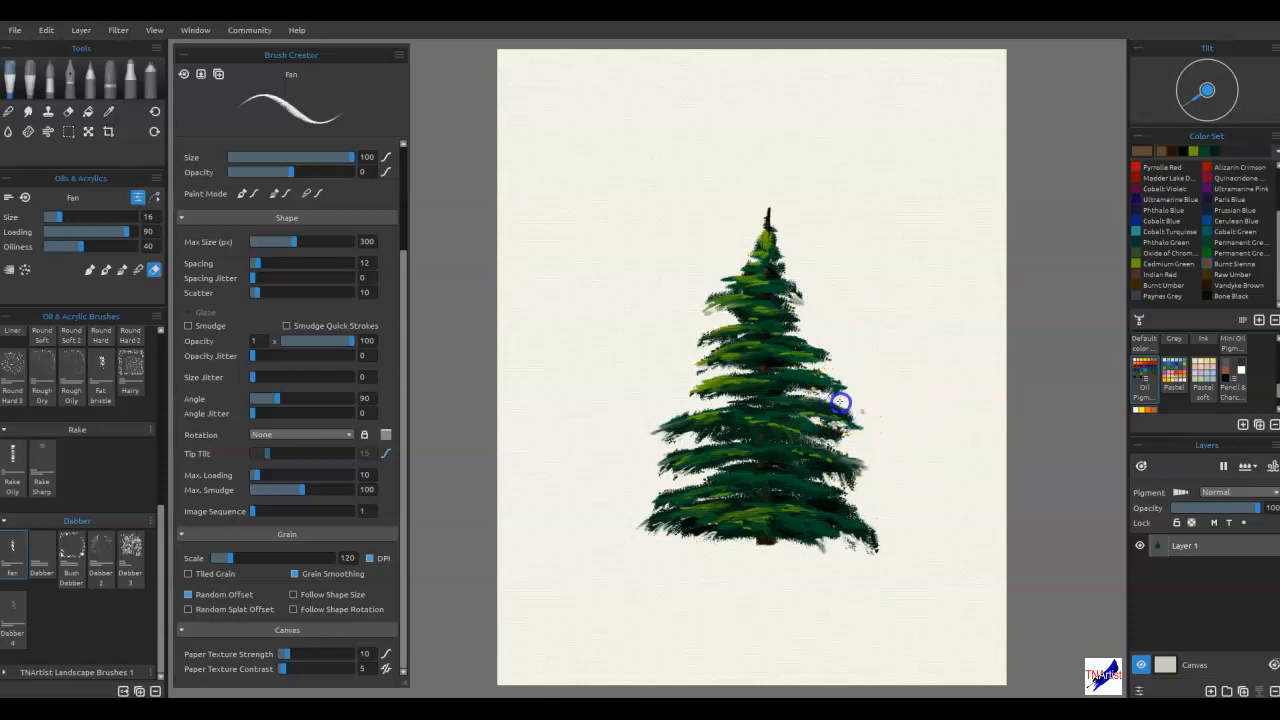
left_click_drag(868, 407, 870, 409)
left_click_drag(862, 466, 877, 478)
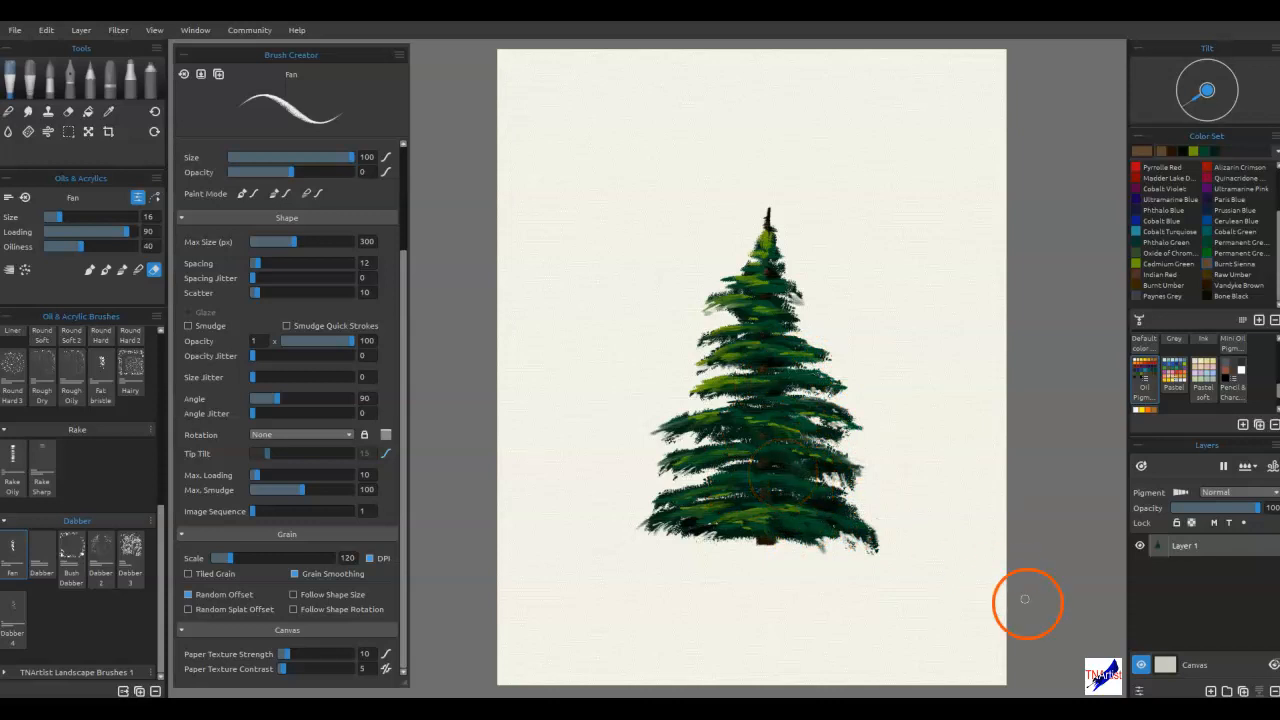
Step: Duplicate Layer 1 and place the copied tree to the right of the original, stretched to about 6.07 in tall
left_click(1243, 691)
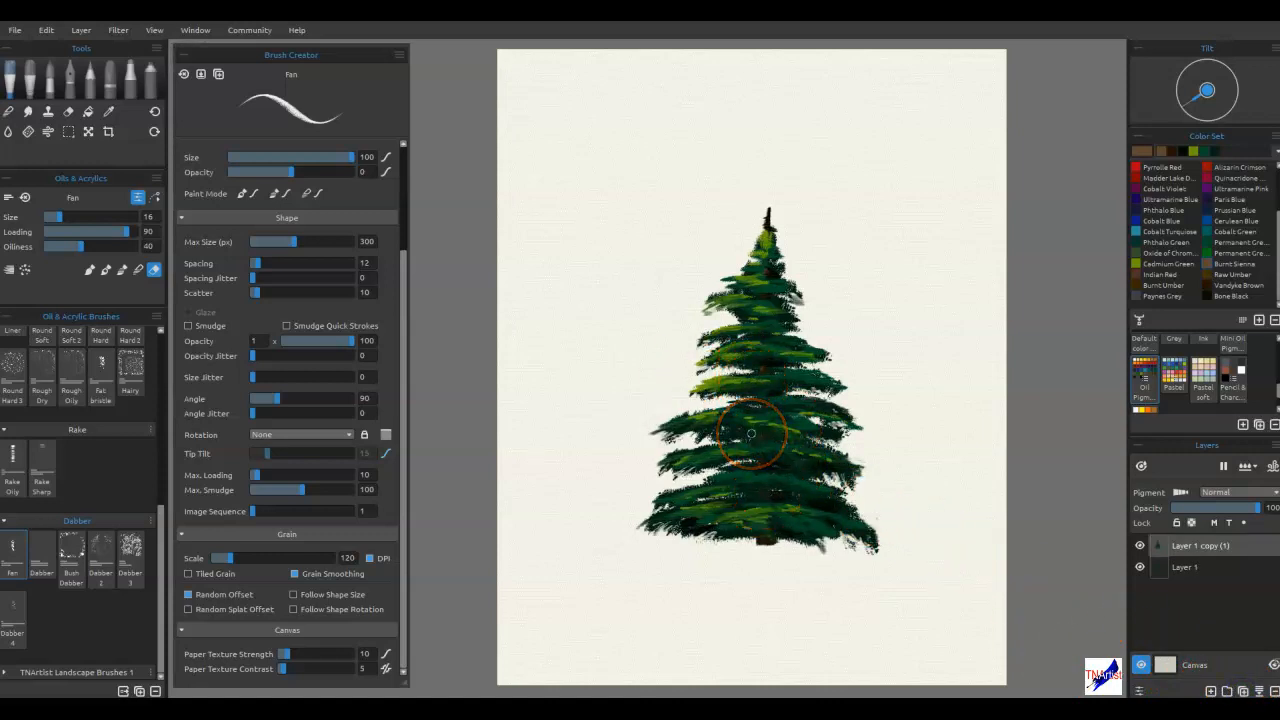
key("ctrl+t")
left_click_drag(820, 451, 927, 456)
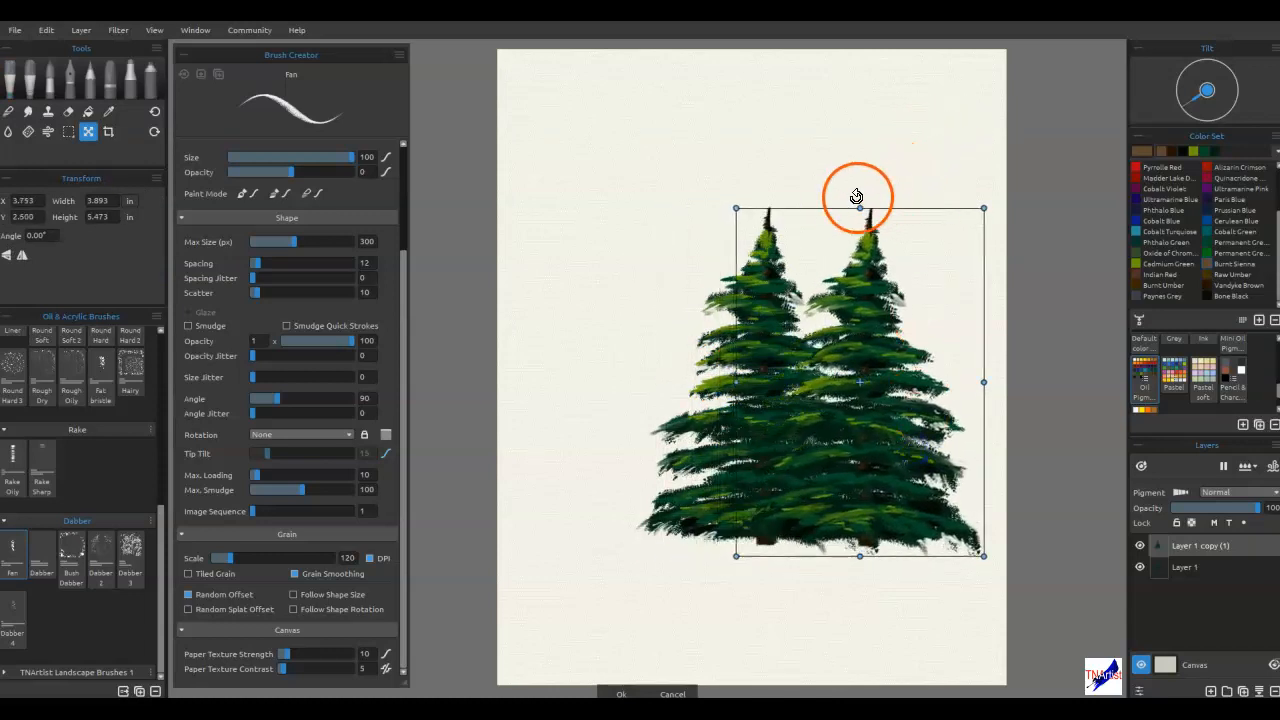
left_click_drag(860, 209, 868, 170)
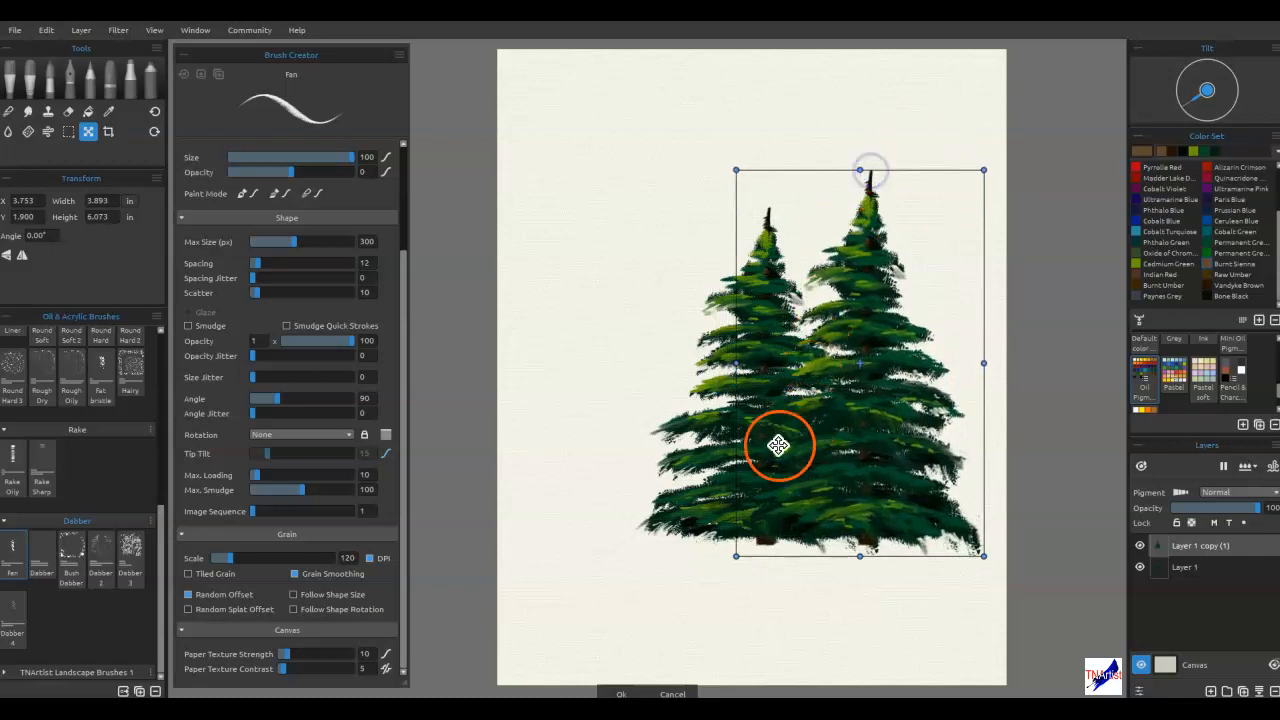
Step: Narrow the copied tree to about 3.65 in, tilt it by about 0.9° near the original, and apply the transform
left_click_drag(738, 555, 751, 554)
left_click(774, 517)
left_click_drag(838, 490, 823, 494)
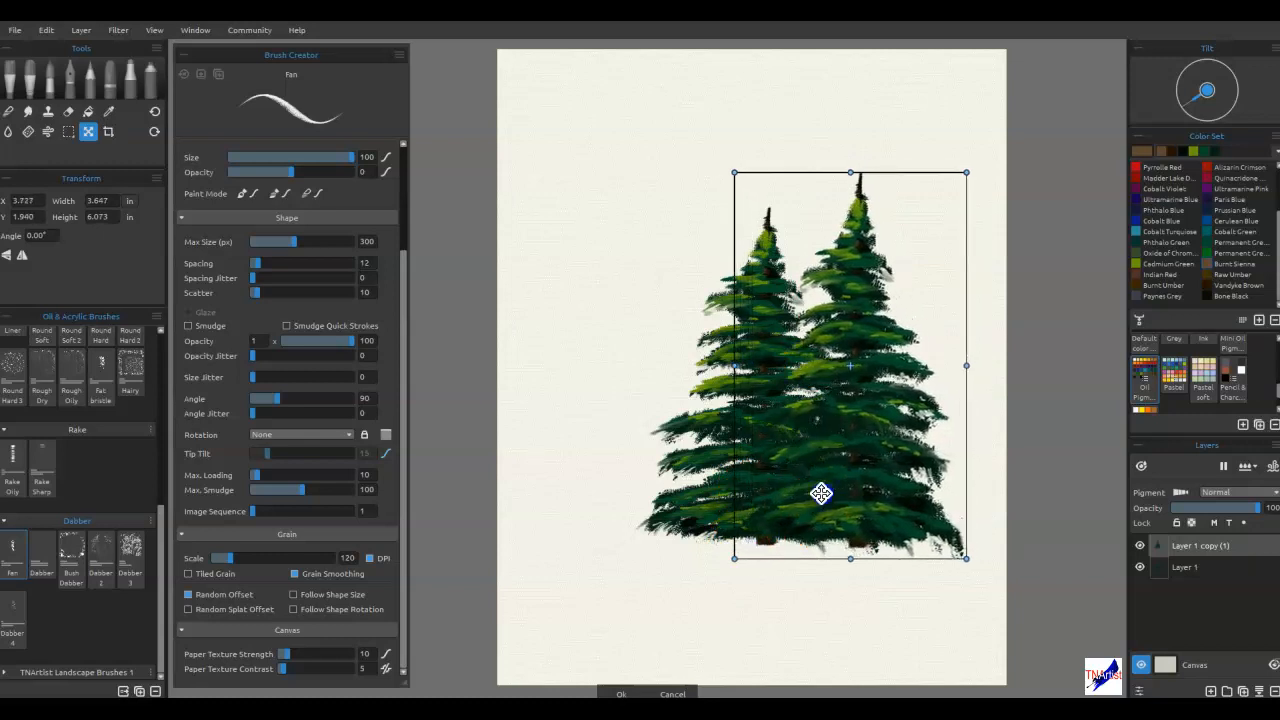
left_click_drag(714, 171, 720, 174)
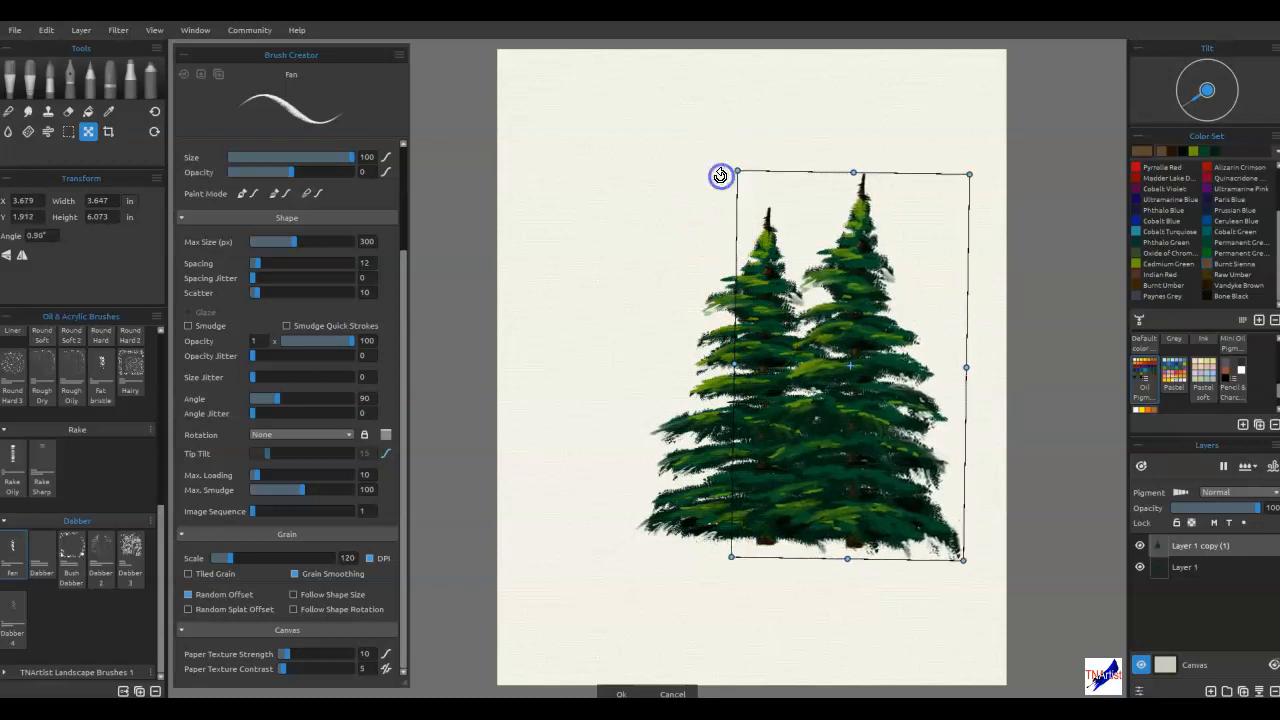
left_click(871, 347)
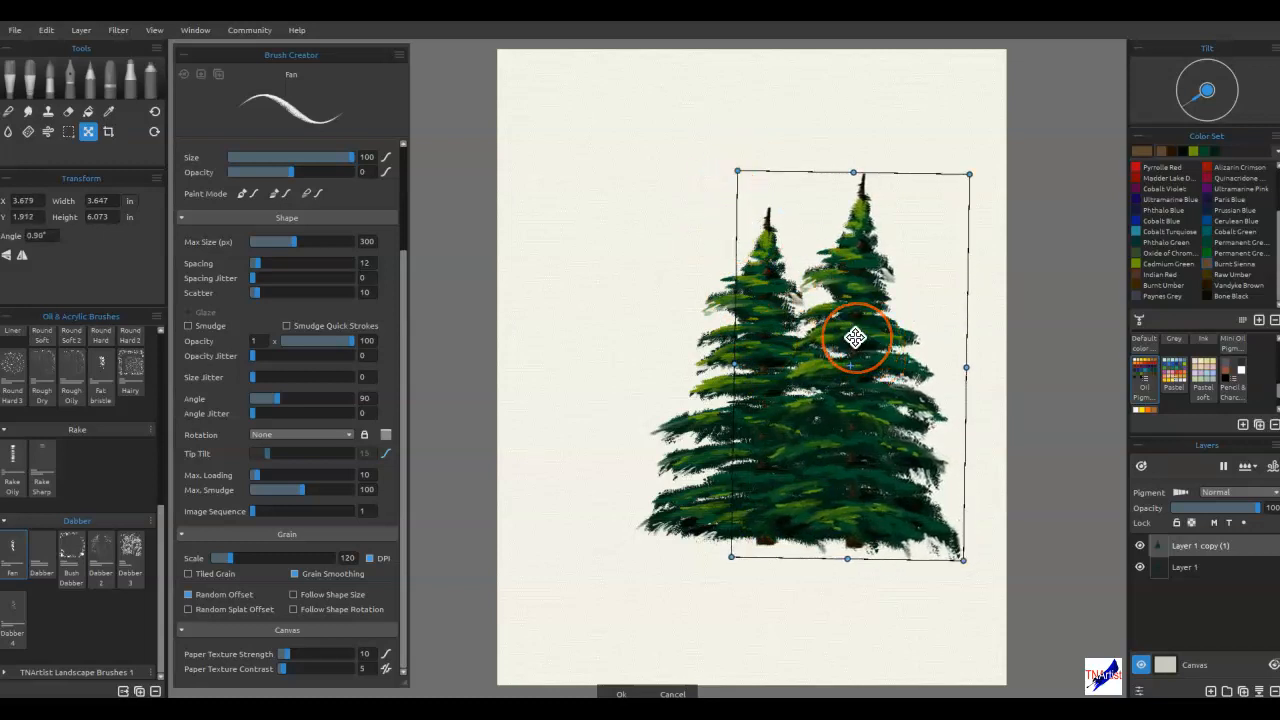
key("Return")
Step: Lock the transparency of Layer 1 copy (1) and shift Cadmium Green to the yellower green #8d9409 for painting
mouse_move(856, 337)
left_mouse_down()
mouse_move(838, 440)
mouse_move(796, 485)
mouse_move(841, 476)
mouse_move(766, 430)
mouse_move(763, 475)
mouse_move(730, 423)
mouse_move(748, 395)
mouse_move(788, 414)
left_mouse_up()
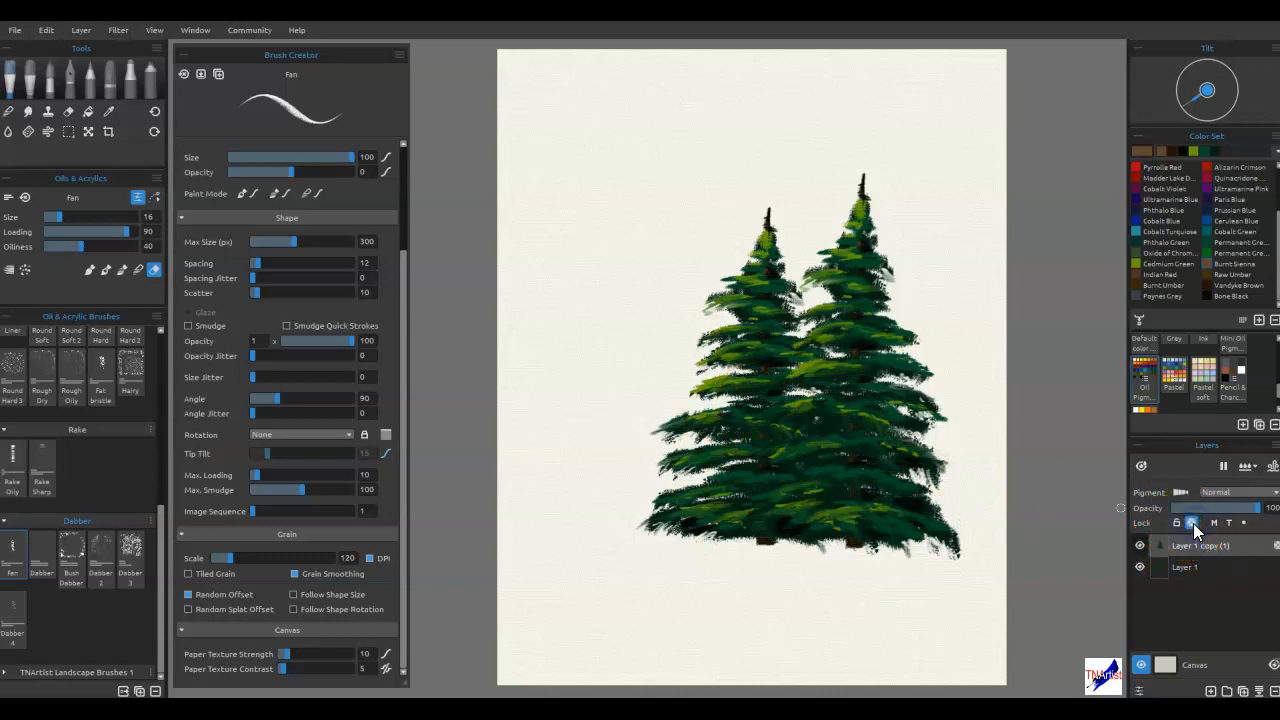
left_click(1173, 548)
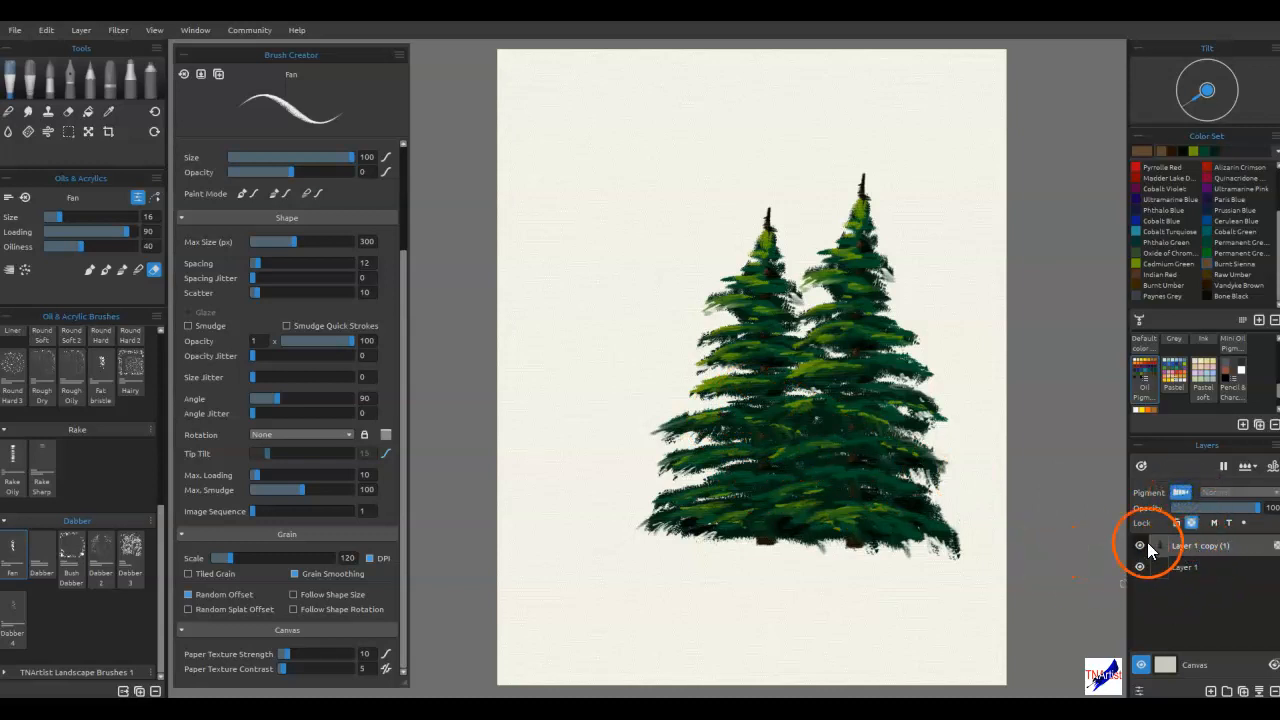
left_click(1146, 244)
left_click(1141, 260)
left_click(1138, 152)
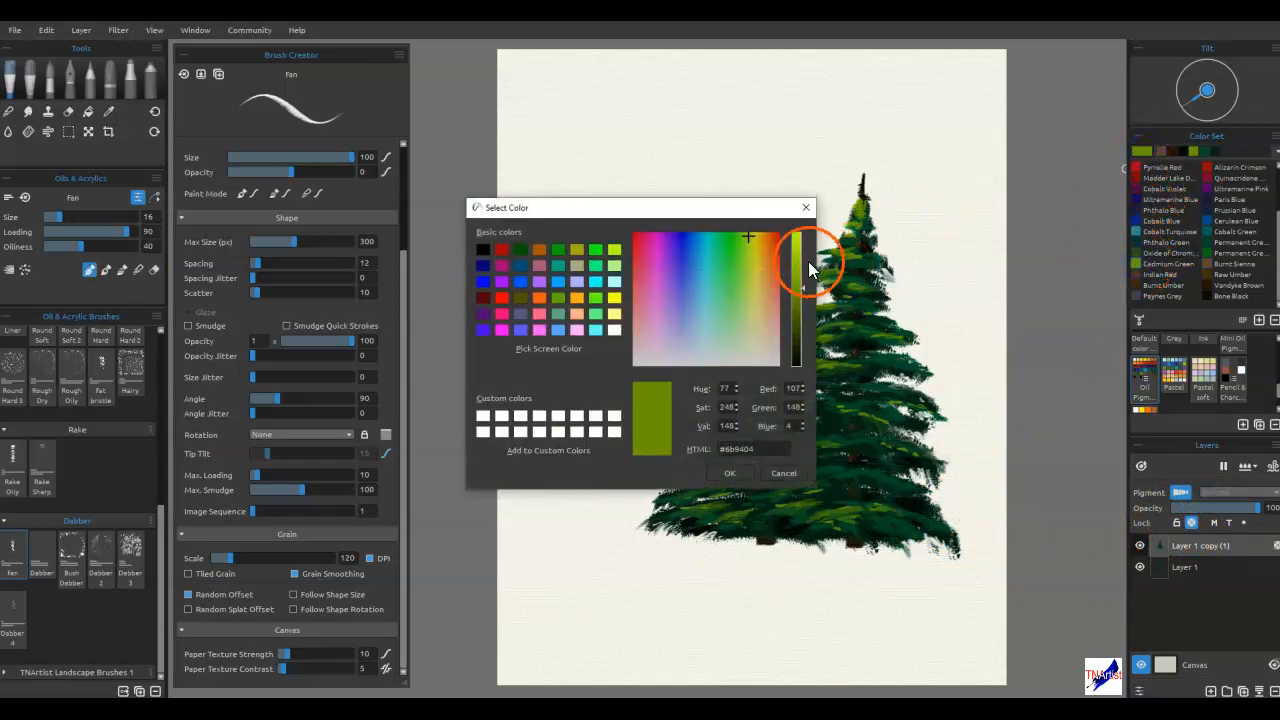
left_click(754, 240)
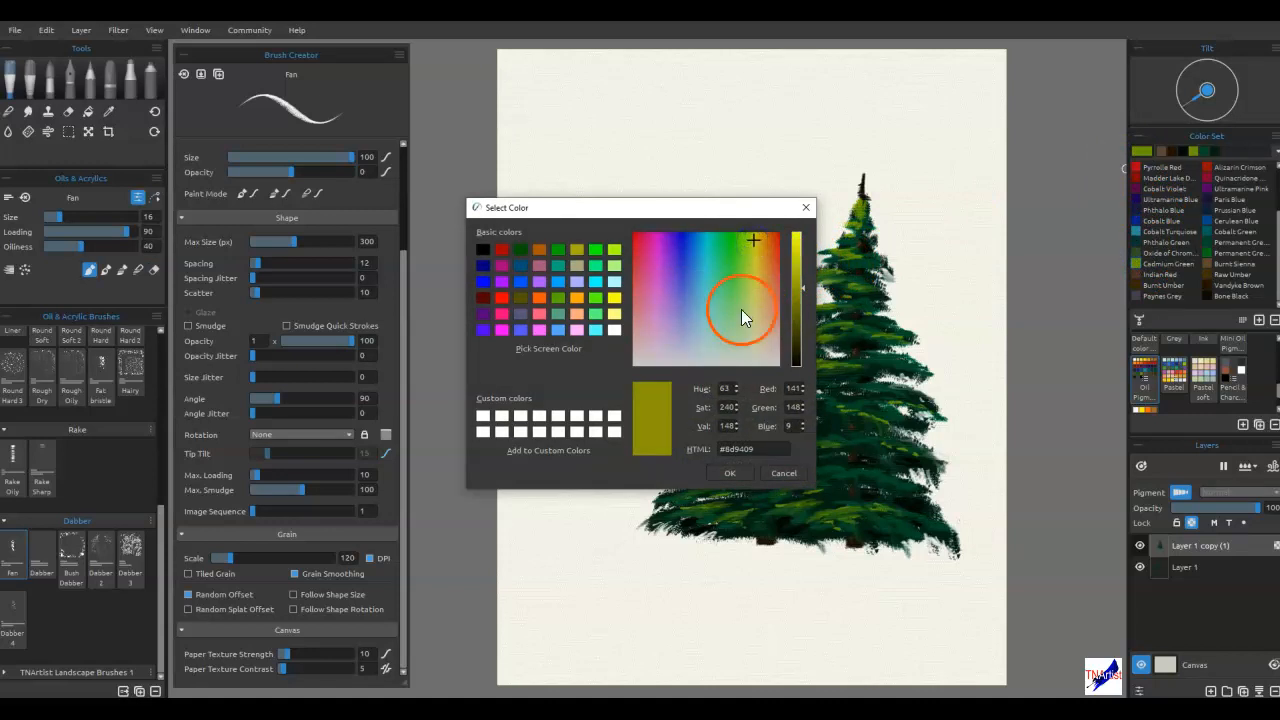
left_click(730, 471)
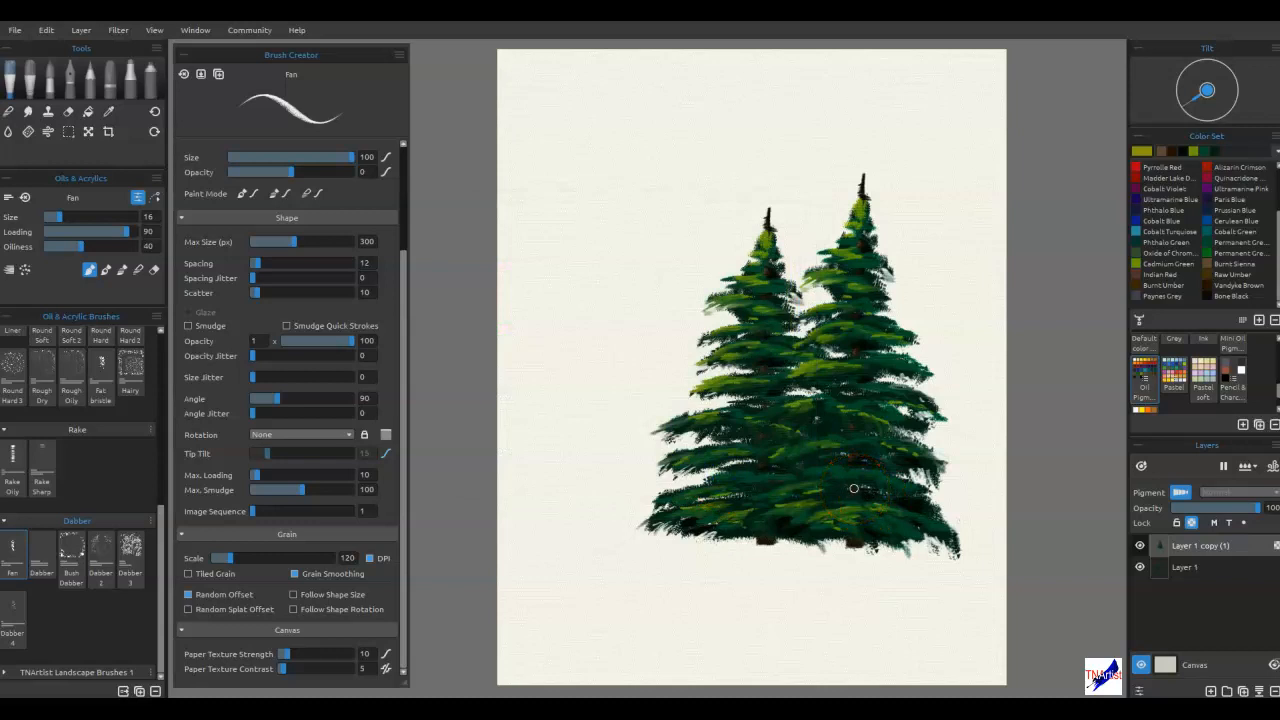
Step: Paint yellow-green highlights on the copied tree's branches where they overlap the first tree, and blend them in
mouse_move(889, 345)
left_mouse_down()
mouse_move(864, 378)
mouse_move(811, 343)
mouse_move(805, 359)
mouse_move(817, 321)
mouse_move(849, 324)
mouse_move(822, 338)
mouse_move(797, 318)
left_mouse_up()
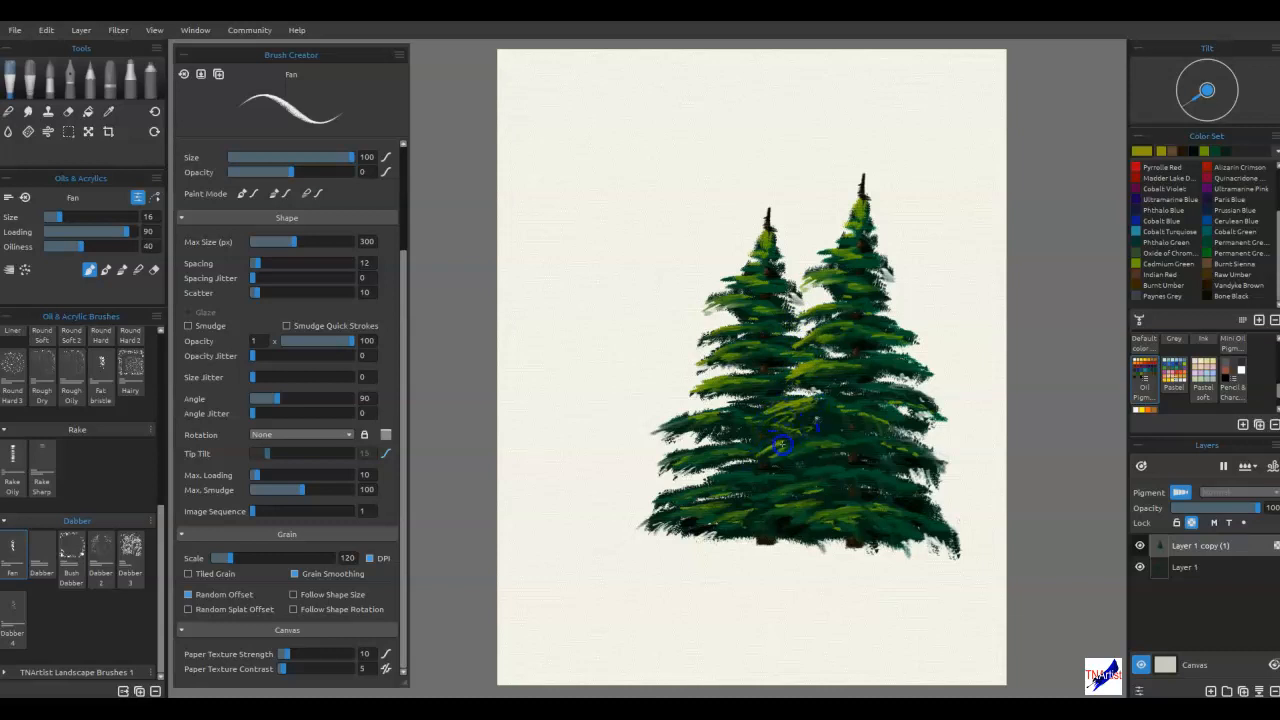
mouse_move(779, 451)
left_mouse_down()
mouse_move(841, 449)
mouse_move(744, 498)
mouse_move(783, 492)
left_mouse_up()
mouse_move(955, 435)
left_mouse_down()
mouse_move(966, 429)
mouse_move(943, 420)
mouse_move(960, 389)
left_mouse_up()
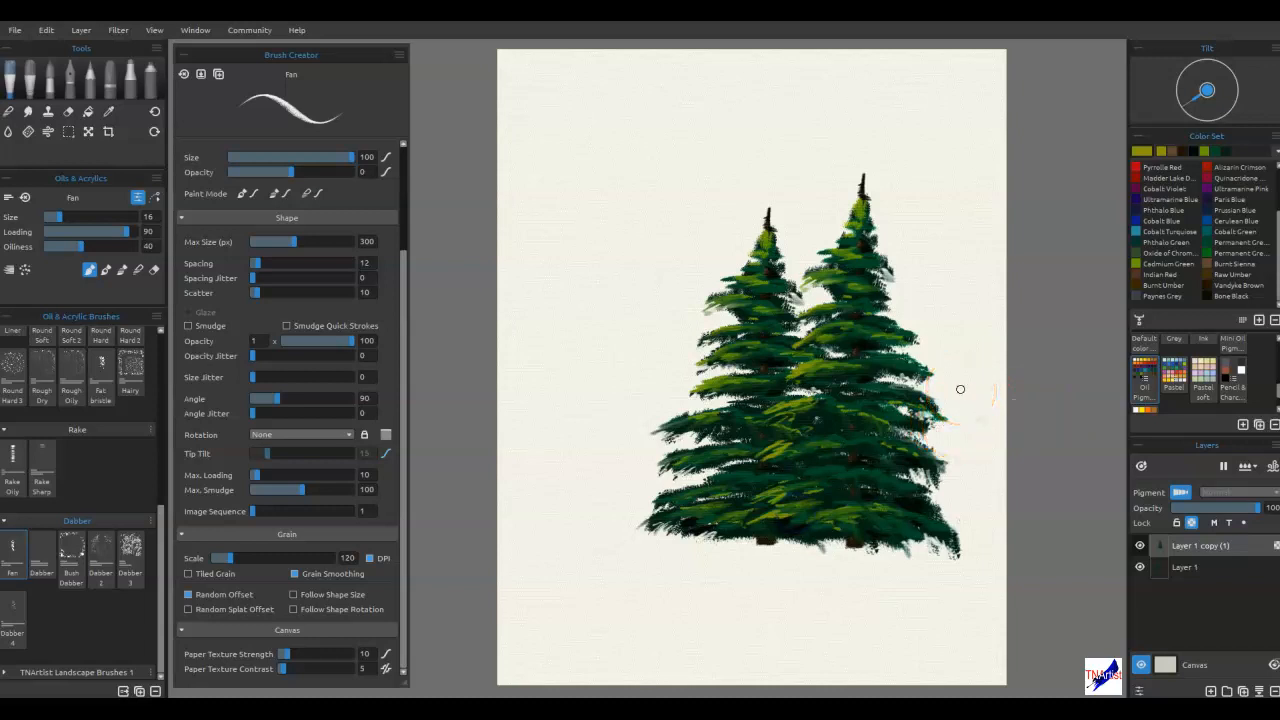
key("b")
mouse_move(760, 470)
left_mouse_down()
mouse_move(783, 449)
mouse_move(807, 401)
mouse_move(847, 369)
left_mouse_up()
Step: Show the Visual Settings and set Paint Texture to 10 and Paper Texture to 7, checking the canvas weave up close
left_click(196, 30)
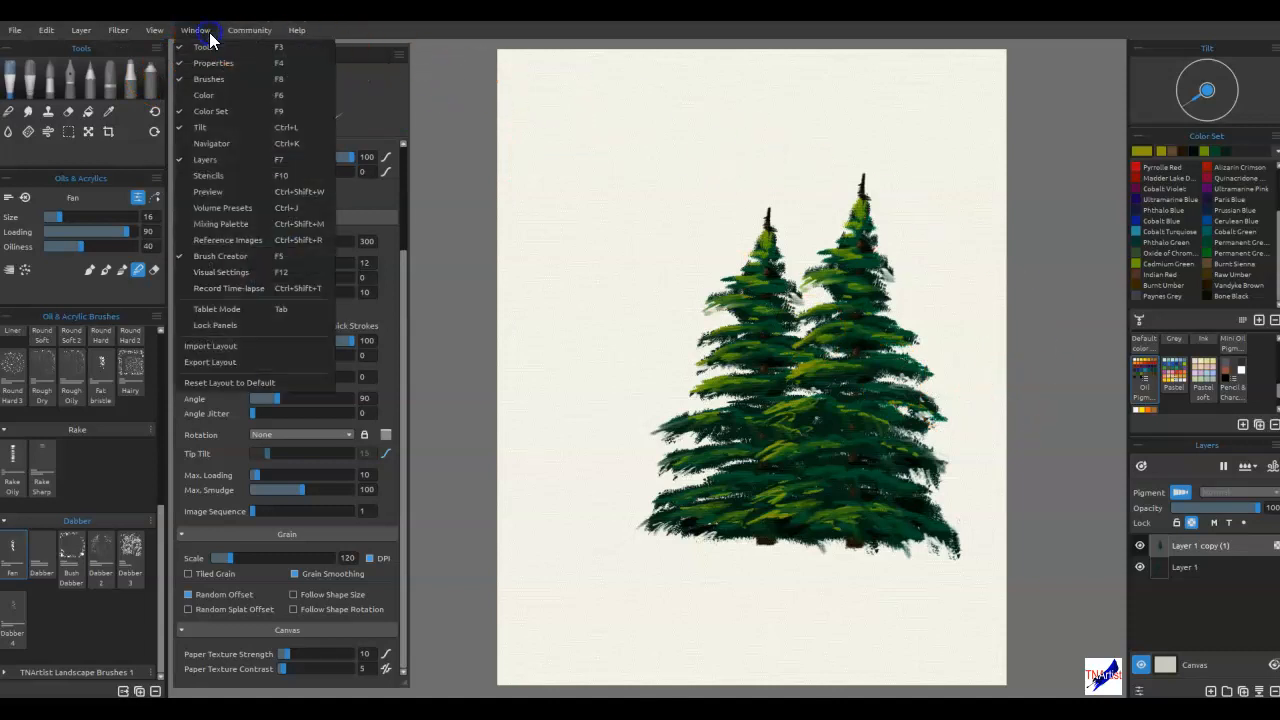
left_click(211, 271)
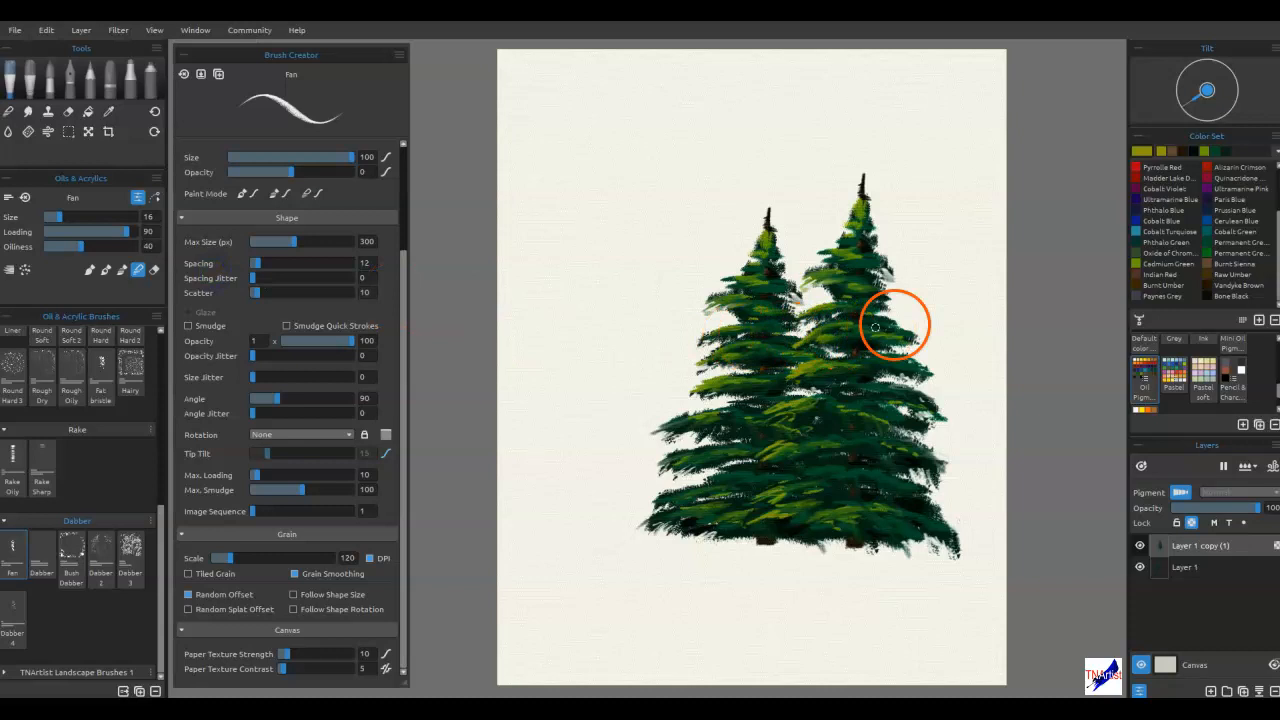
mouse_move(650, 228)
left_mouse_down()
mouse_move(465, 227)
mouse_move(442, 186)
left_mouse_up()
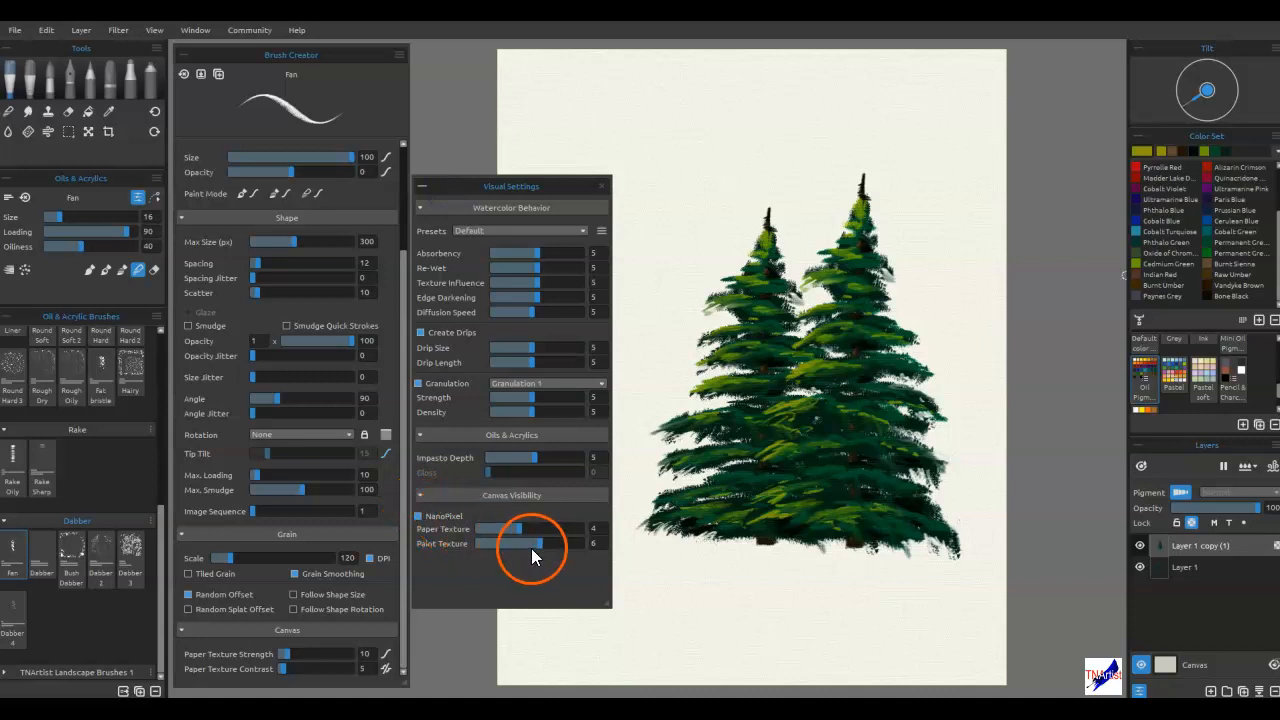
left_click_drag(542, 548, 588, 550)
left_click_drag(520, 528, 543, 540)
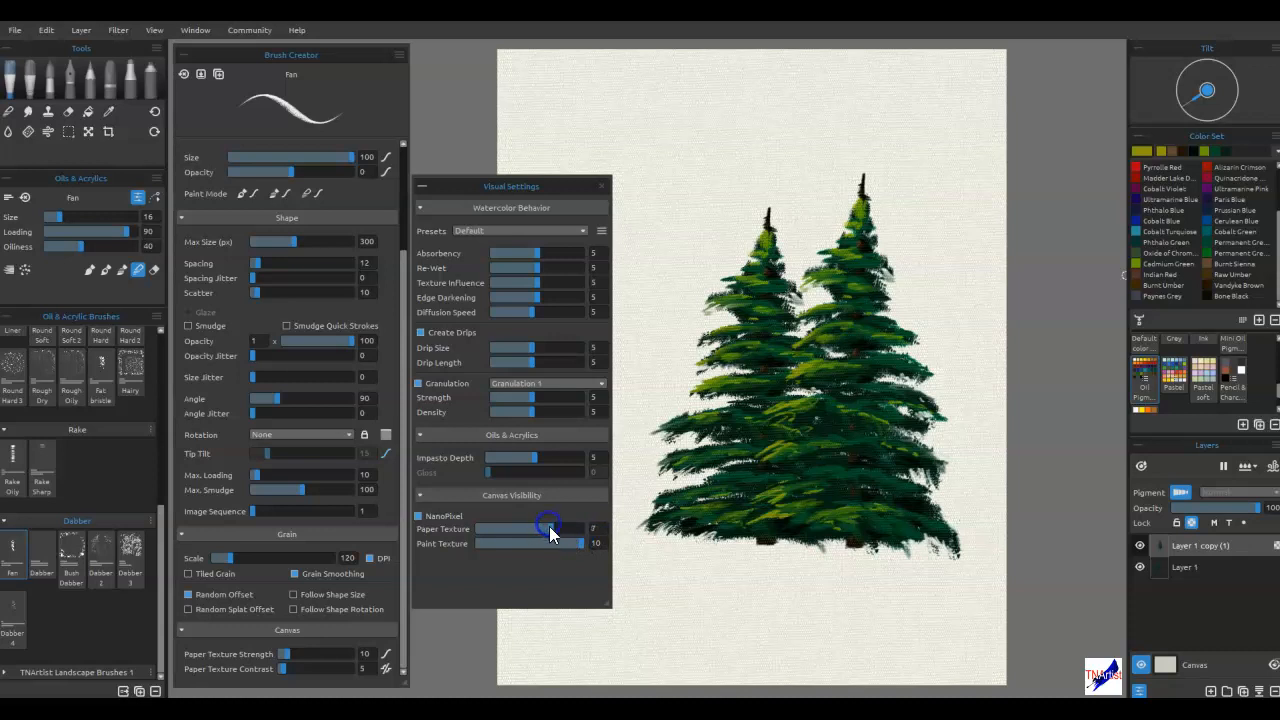
scroll(817, 434, "up", 5)
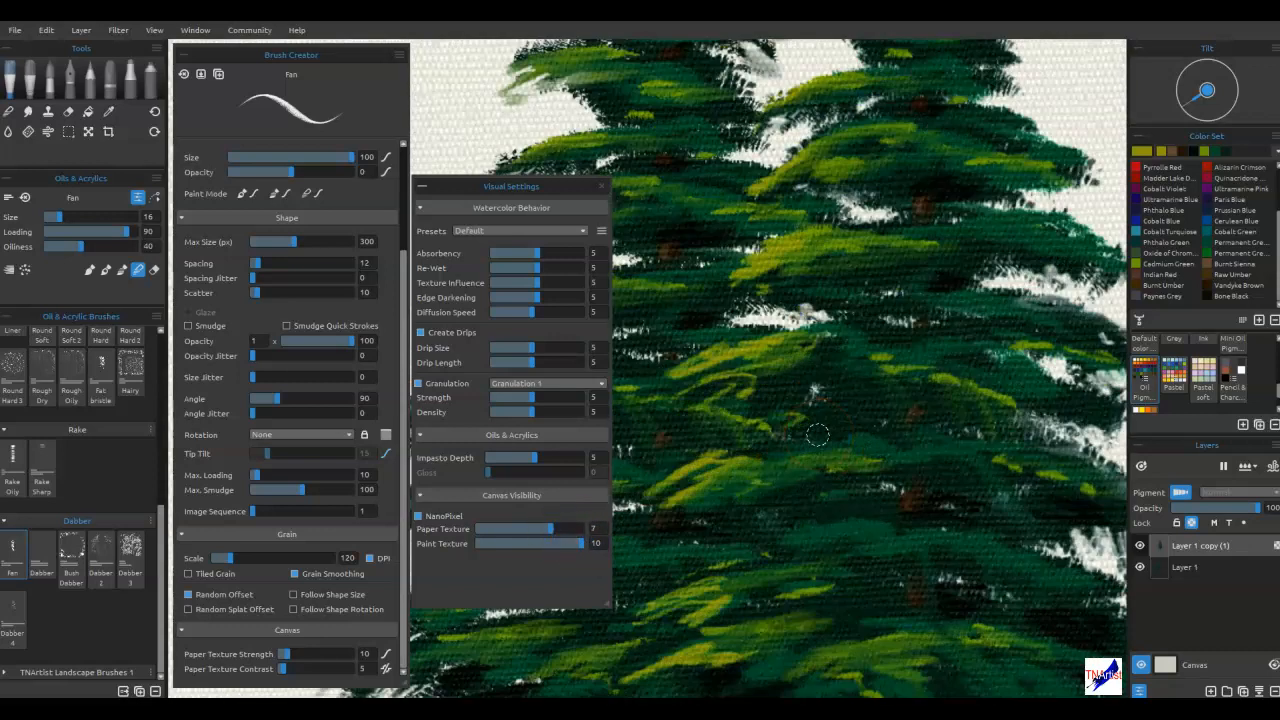
scroll(817, 434, "down", 5)
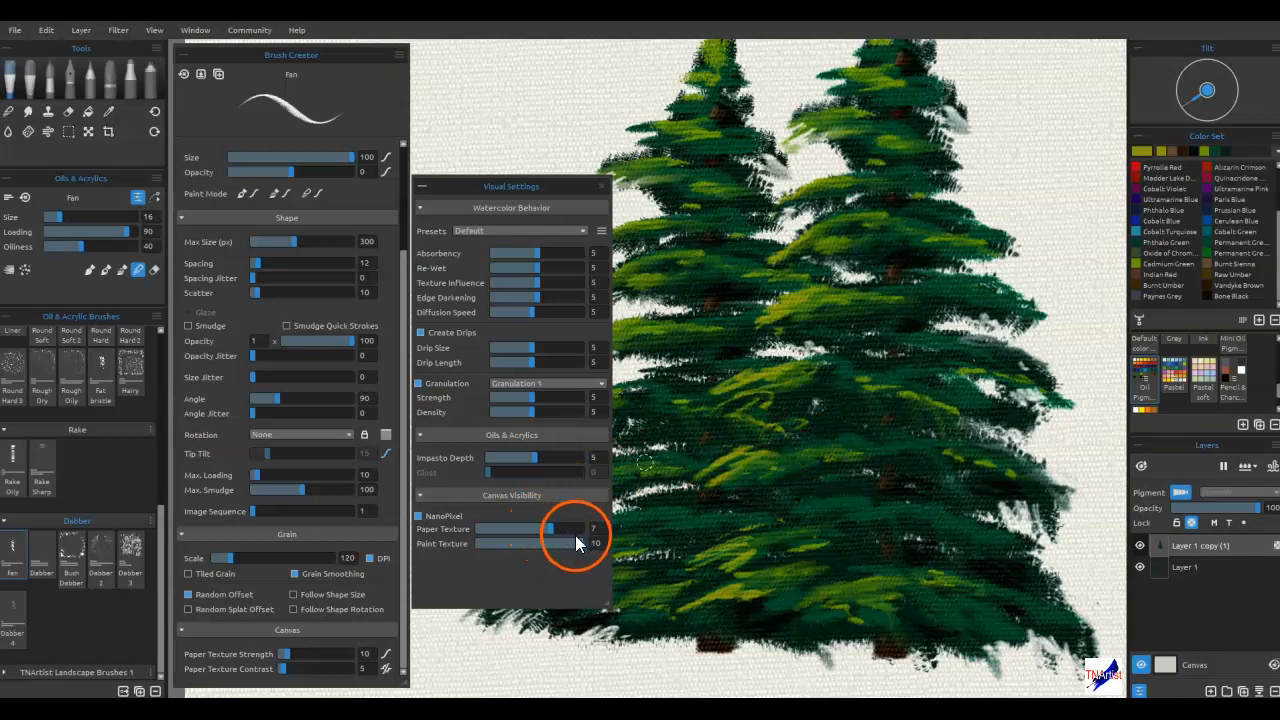
Step: With Layer 1 active, set Impasto Depth to 10 and clear the Visual Settings window off the trees
left_click(1195, 568)
mouse_move(580, 548)
left_mouse_down()
mouse_move(640, 514)
mouse_move(529, 536)
mouse_move(533, 551)
mouse_move(590, 543)
left_mouse_up()
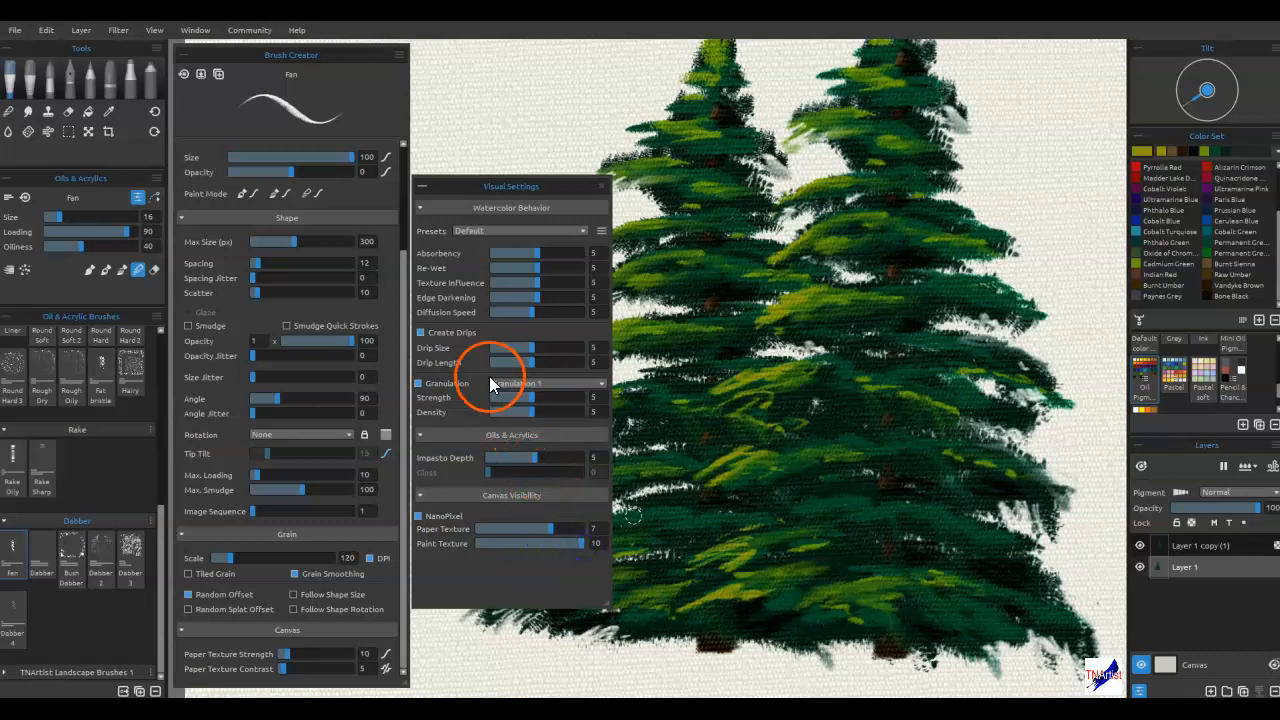
left_click_drag(537, 459, 597, 467)
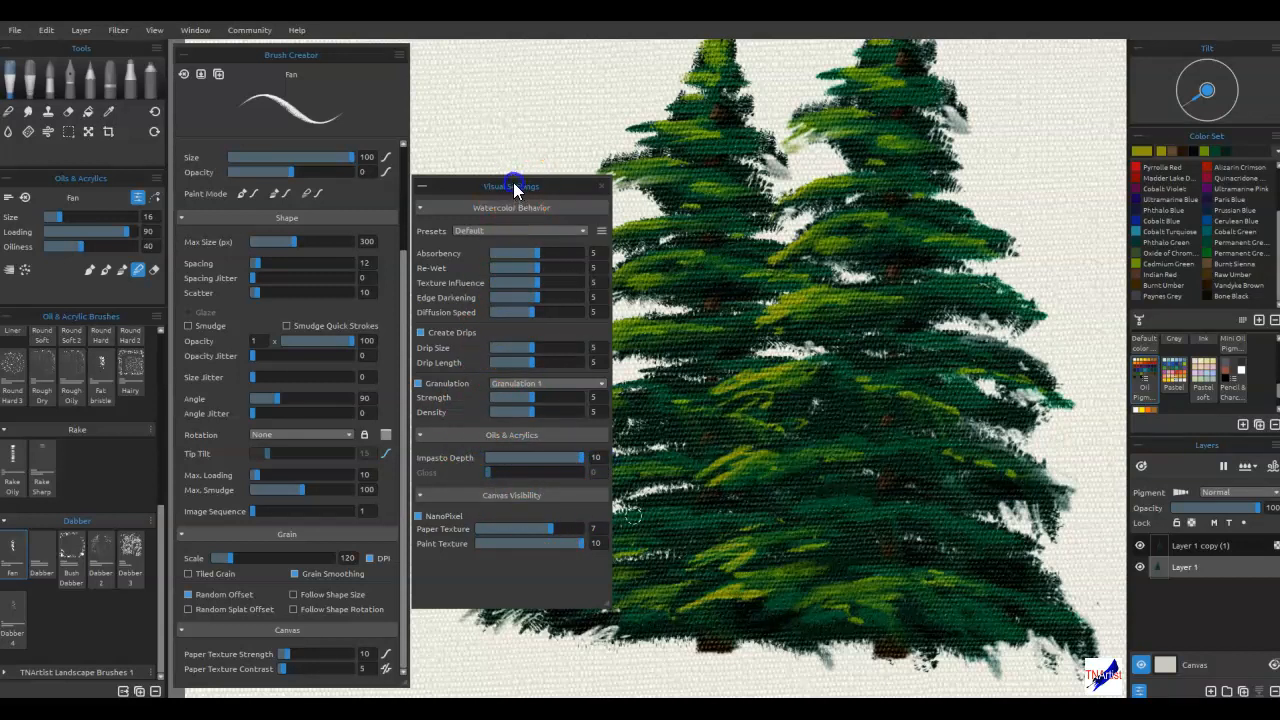
left_click_drag(514, 191, 340, 208)
scroll(611, 340, "down", 3)
left_click_drag(842, 302, 832, 349)
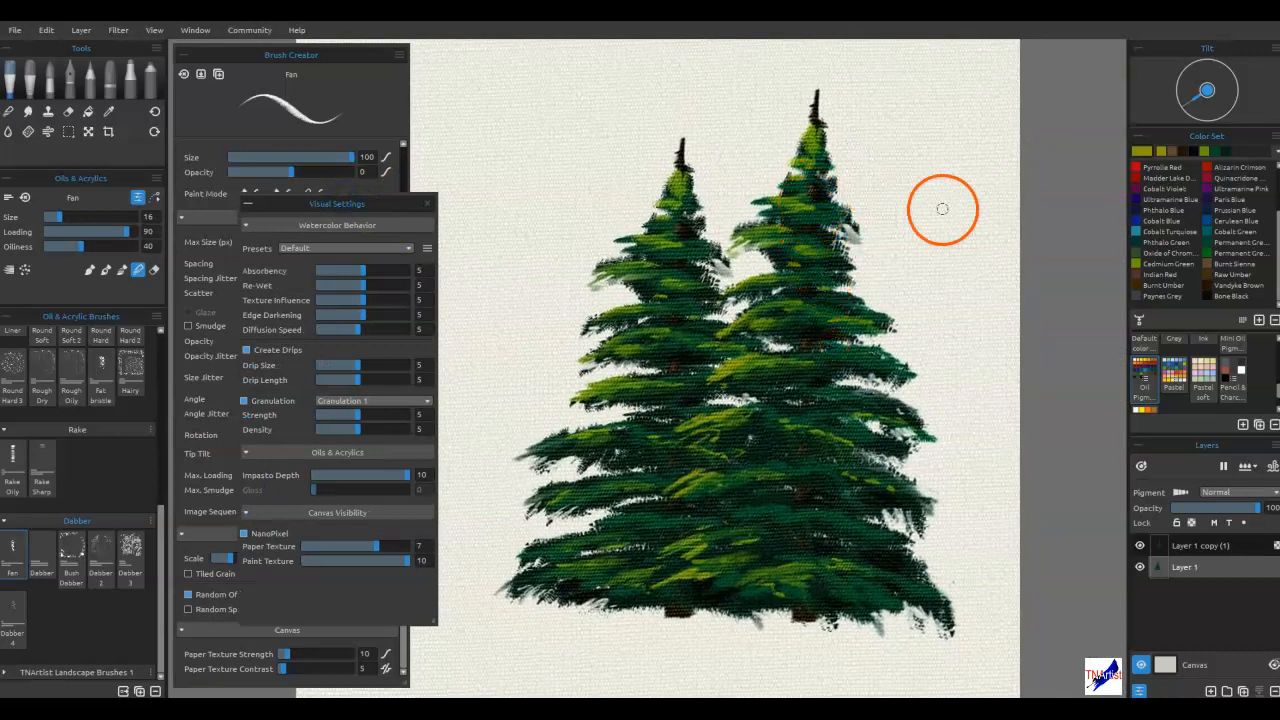
Step: Unlock the transparency of Layer 1 copy (1) and paint sampled yellow-green strokes on the taller tree's tip
left_click(1215, 545)
left_click(1195, 521)
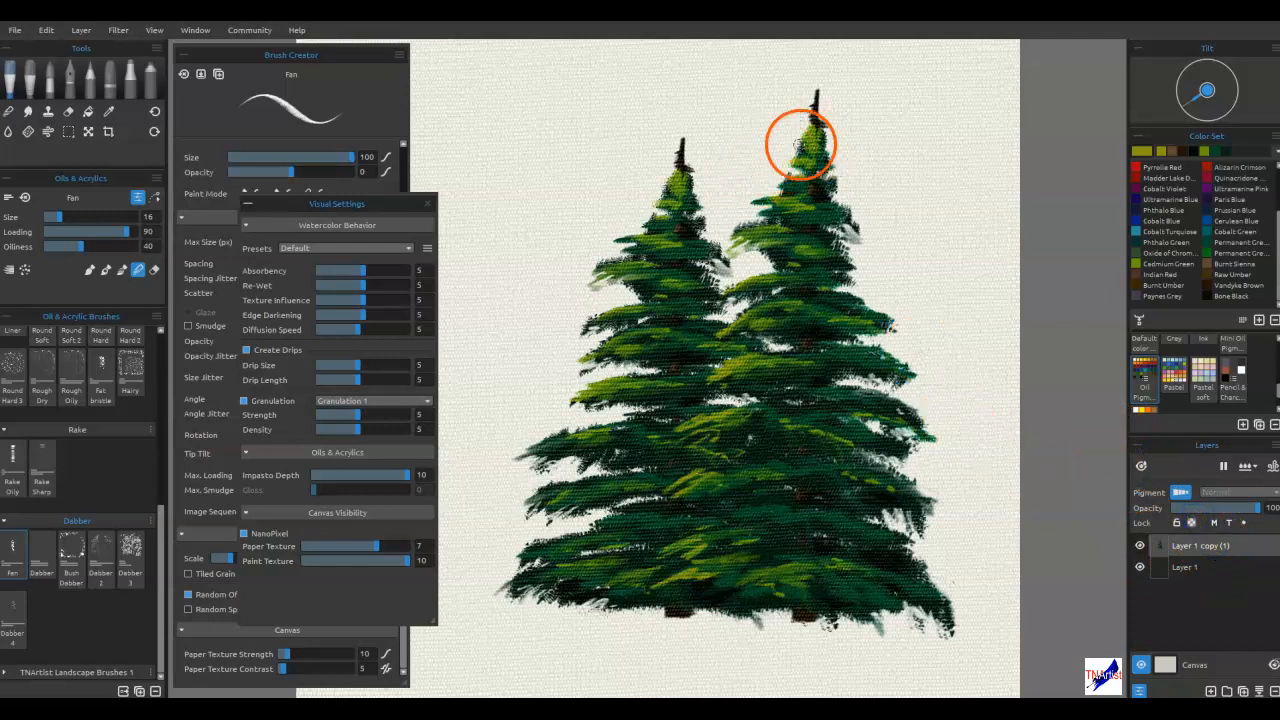
key("b")
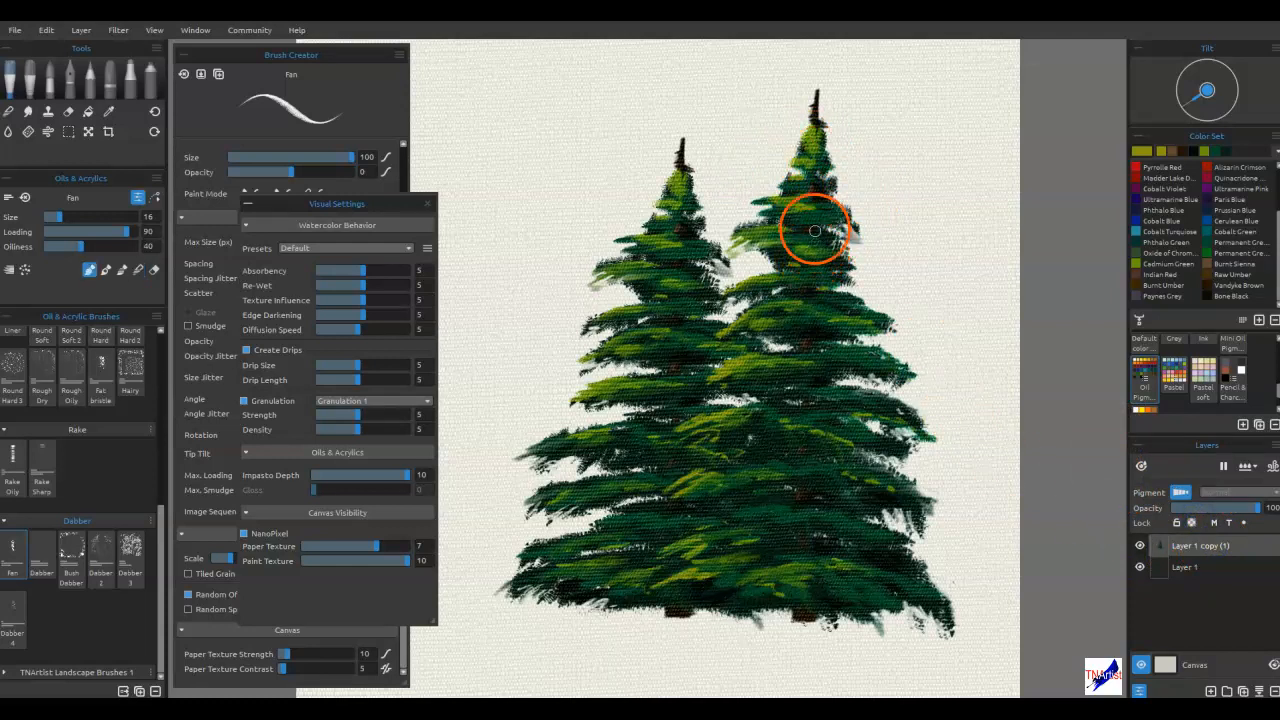
left_click(807, 149, "alt")
mouse_move(812, 138)
left_mouse_down()
mouse_move(788, 160)
mouse_move(820, 86)
left_mouse_up()
left_click(800, 146)
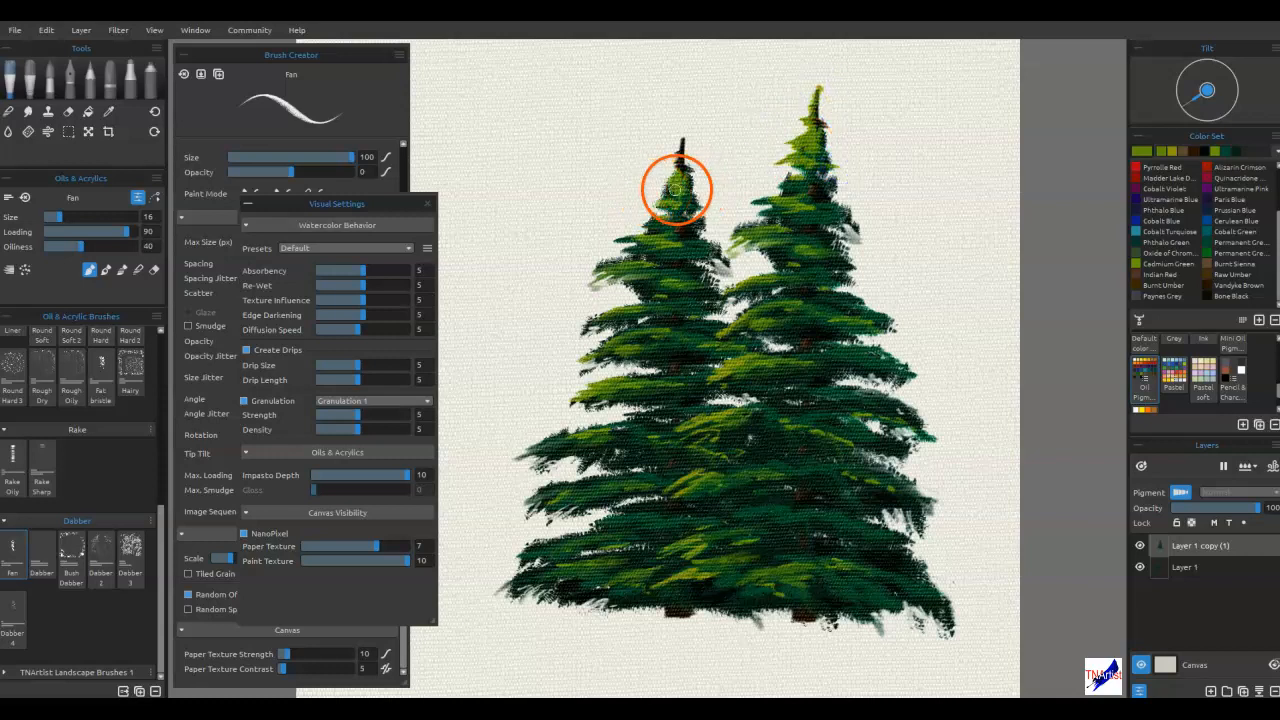
Step: Sample the dark green and paint new branch ends on the right side of the taller tree and its tip
left_click(831, 208, "alt")
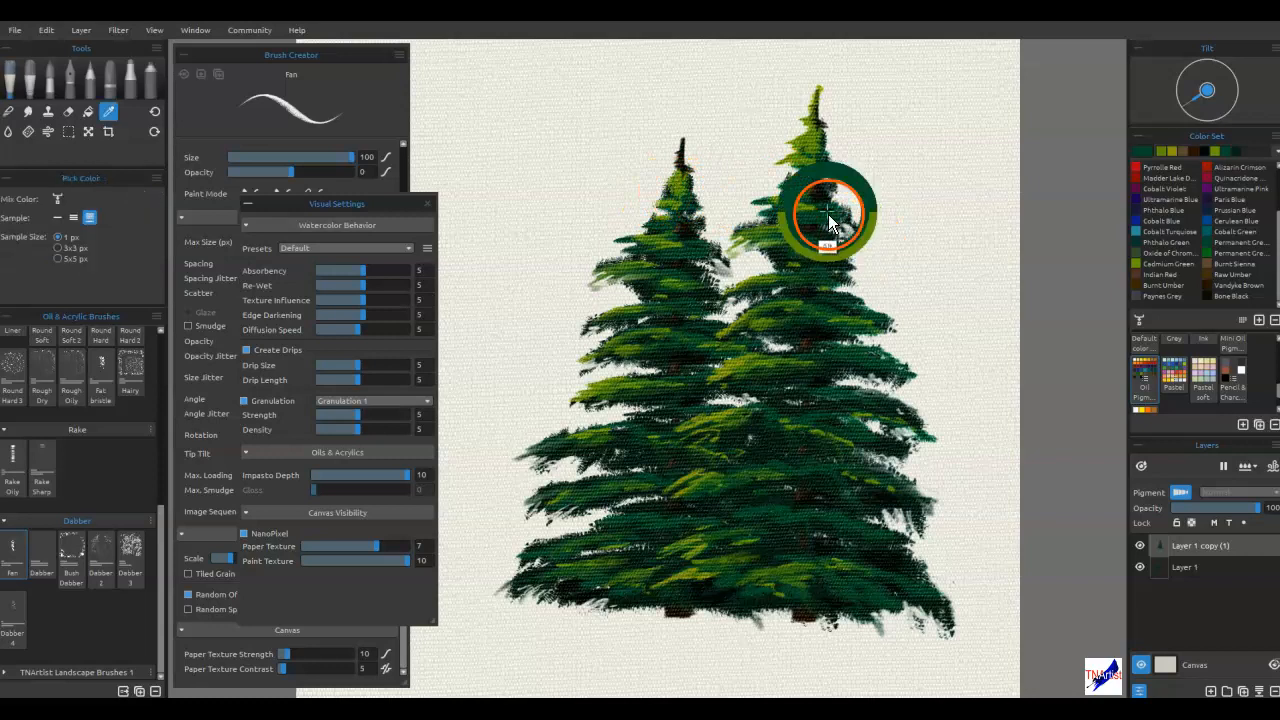
left_click_drag(832, 198, 872, 215)
mouse_move(819, 169)
left_mouse_down()
mouse_move(848, 114)
mouse_move(823, 122)
mouse_move(821, 84)
left_mouse_up()
mouse_move(846, 296)
left_mouse_down()
mouse_move(893, 300)
mouse_move(834, 294)
mouse_move(849, 277)
mouse_move(905, 322)
left_mouse_up()
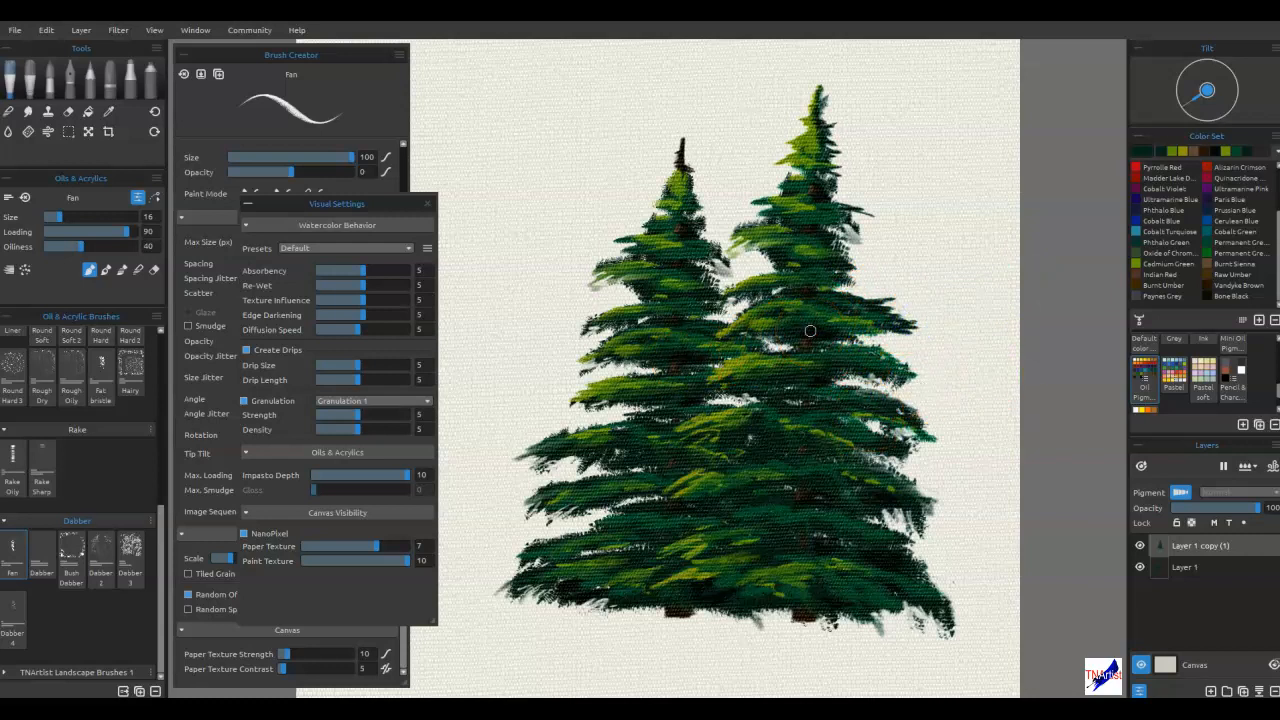
mouse_move(810, 331)
left_mouse_down()
mouse_move(883, 303)
mouse_move(872, 310)
left_mouse_up()
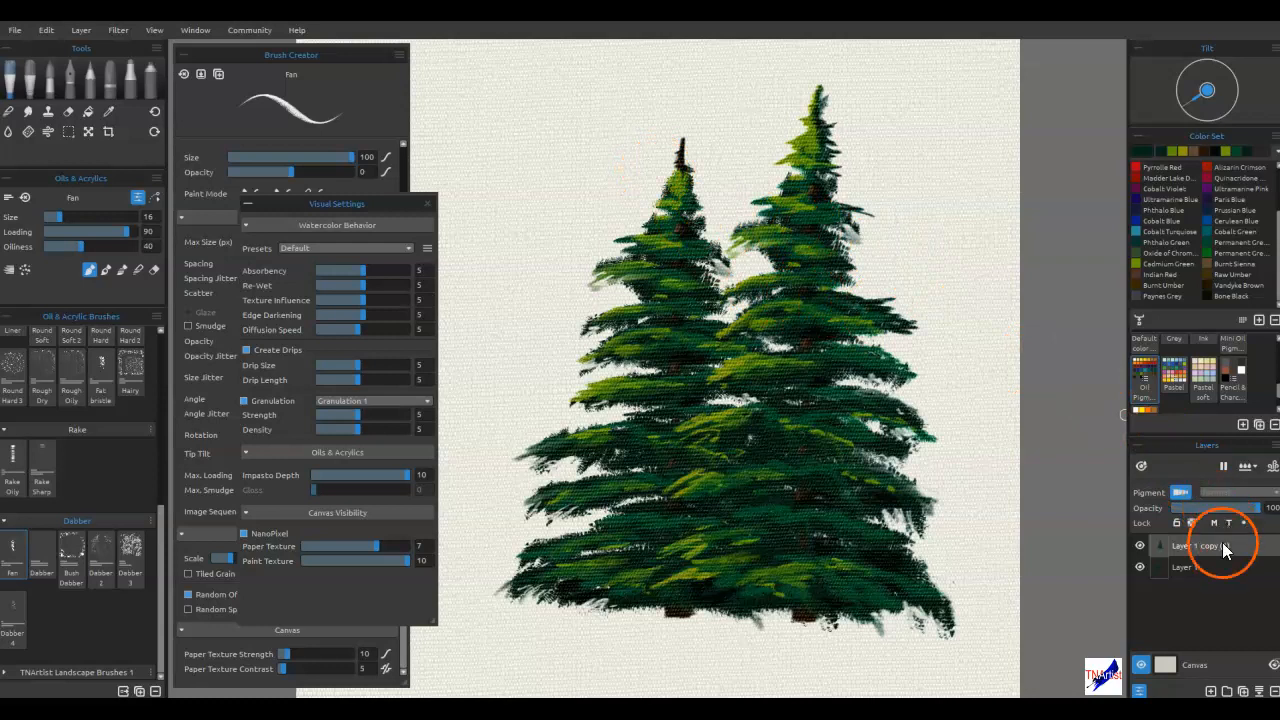
Step: Merge the two tree layers and hide the merged layer beneath a new empty layer
left_click(1257, 691)
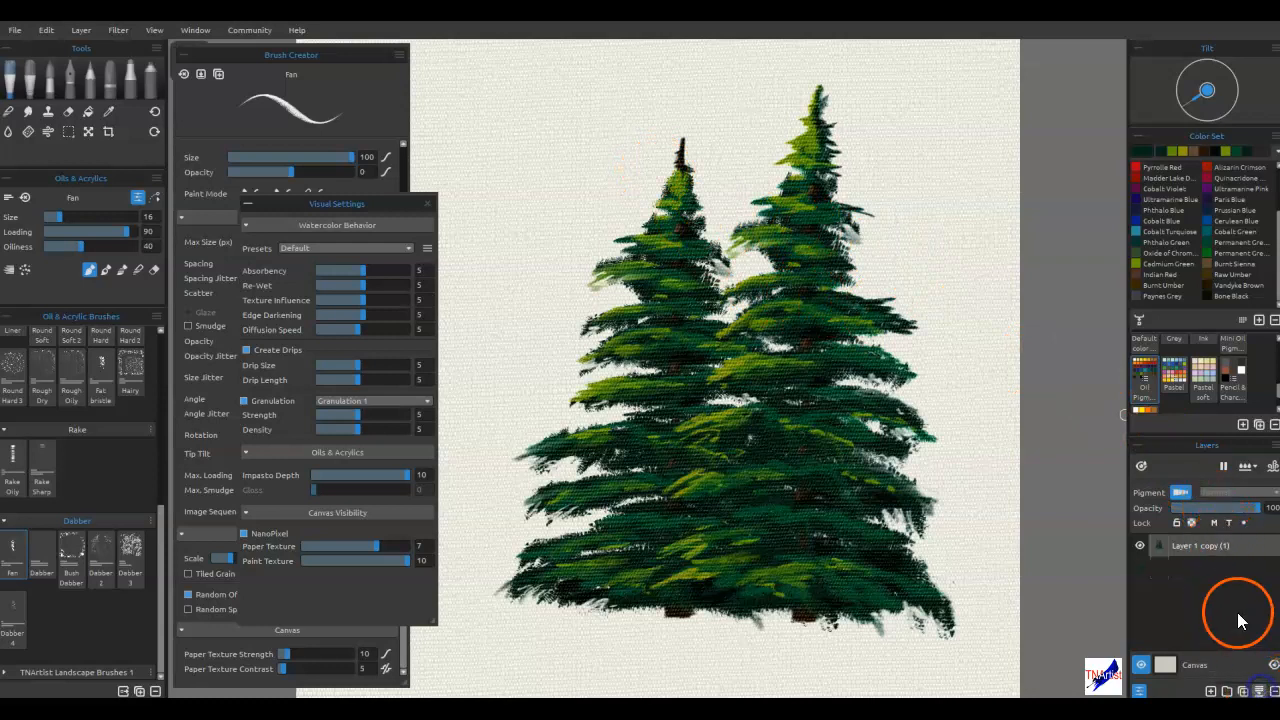
left_click(1211, 691)
left_click(1139, 568)
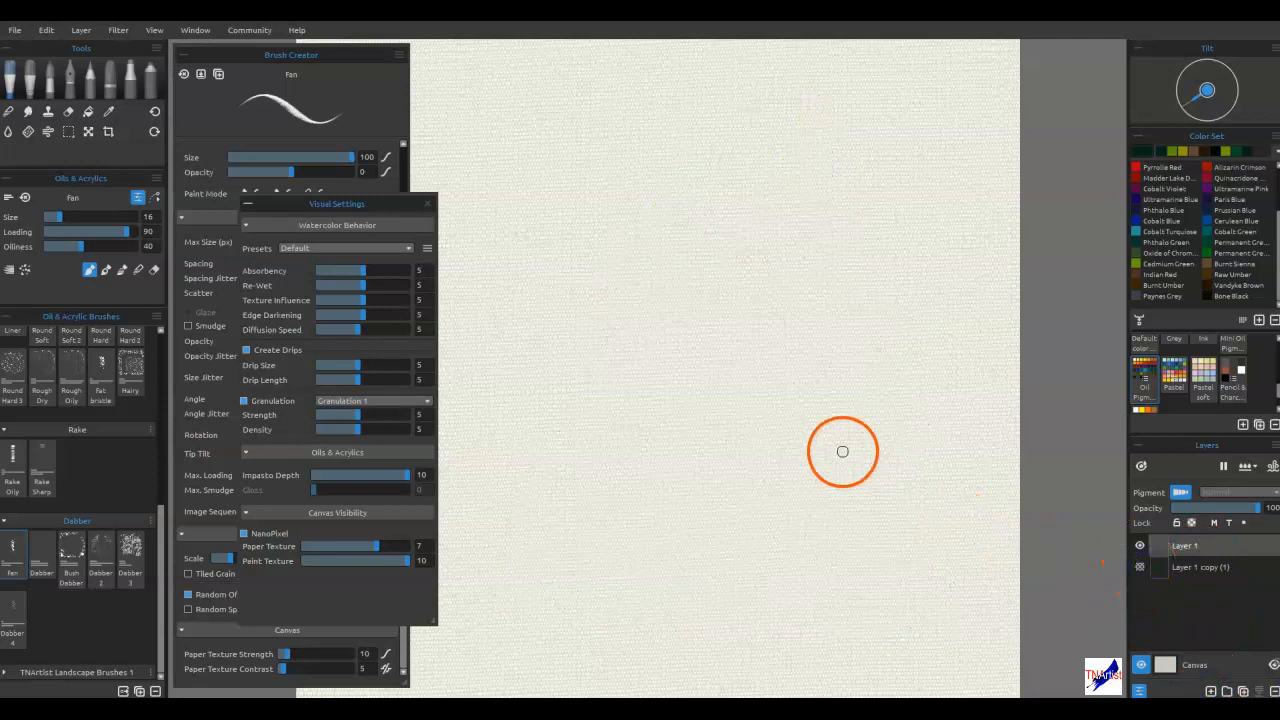
scroll(838, 441, "down", 3)
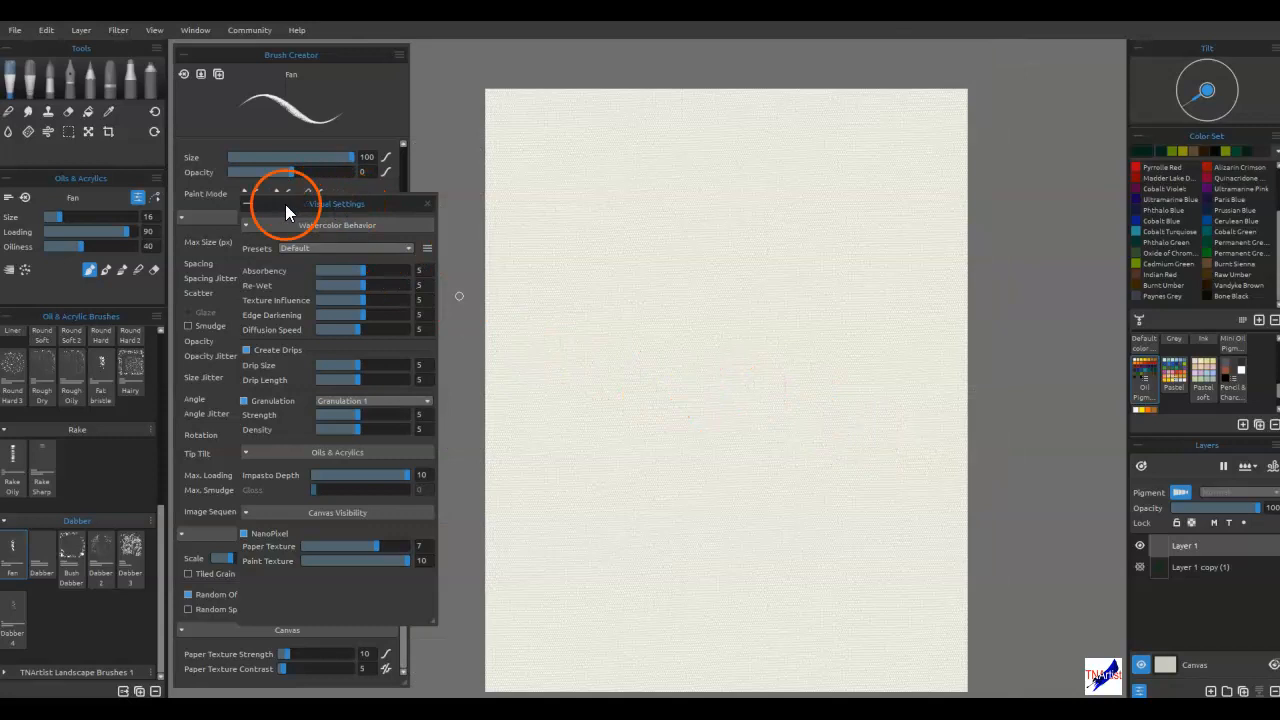
Step: Clear the Visual Settings window off the workspace and reset the Dabber 3 brush to its defaults
left_click(246, 205)
left_click_drag(263, 208, 1270, 205)
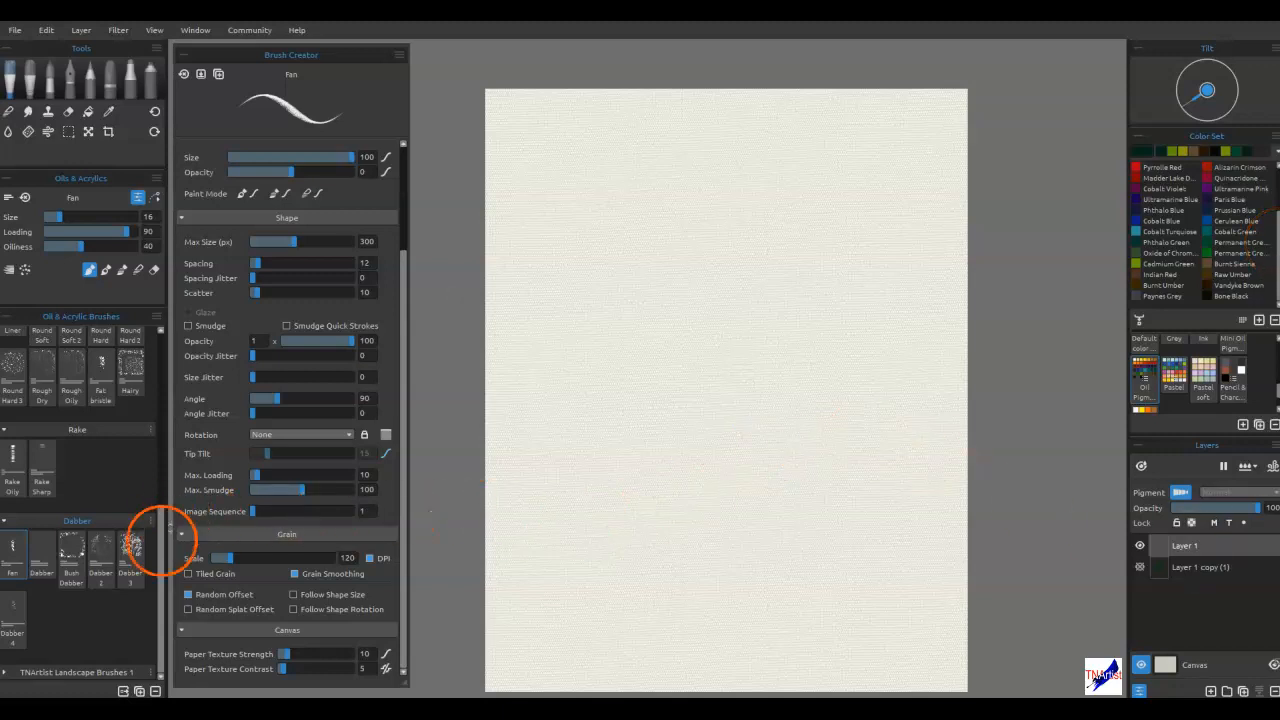
left_click(130, 556)
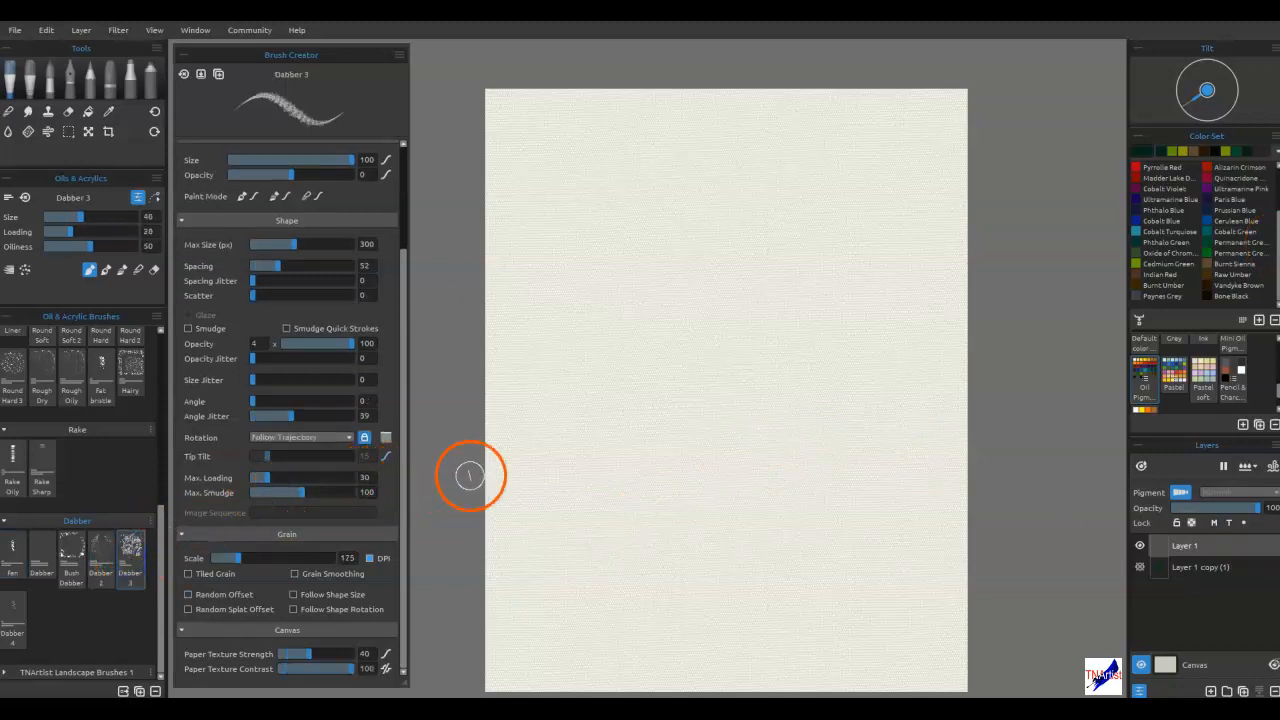
left_click(183, 73)
left_click_drag(310, 160, 359, 166)
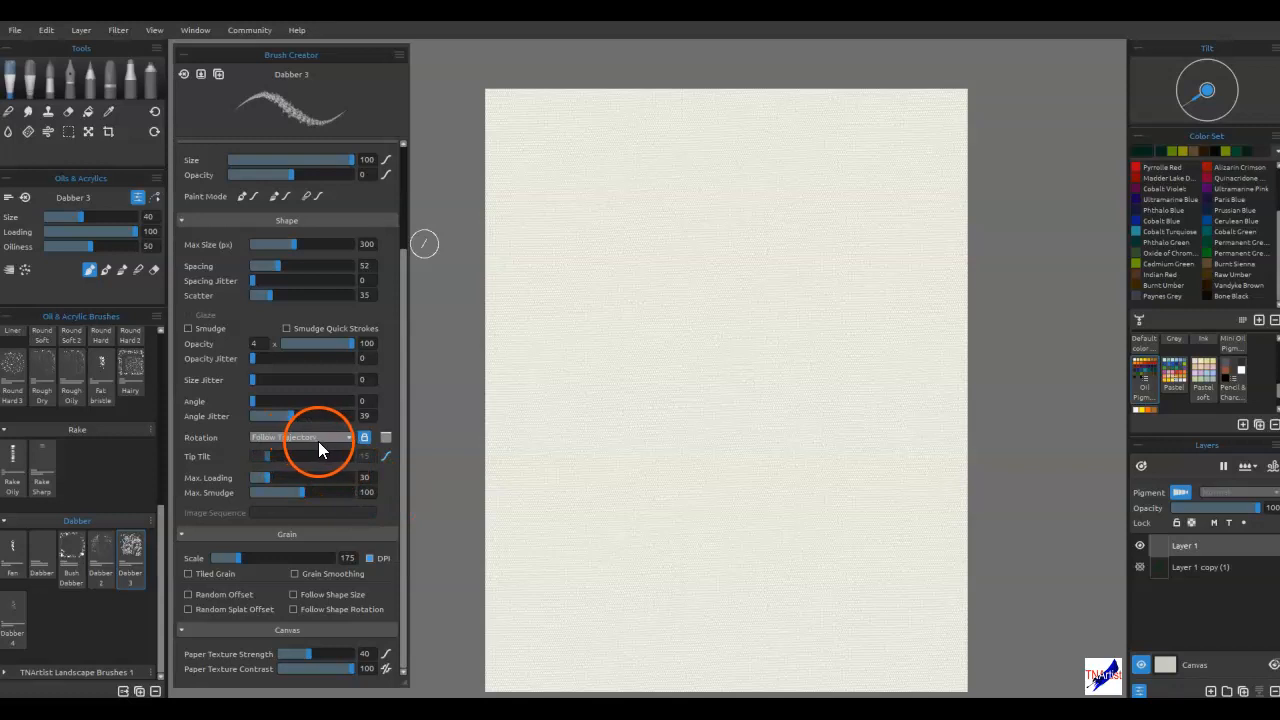
Step: Set the Dabber 3 brush's Spacing to 10, try a few dabs on the blank canvas and undo them
left_click_drag(280, 266, 254, 258)
left_click(728, 315)
left_click_drag(756, 307, 762, 322)
key("ctrl+z")
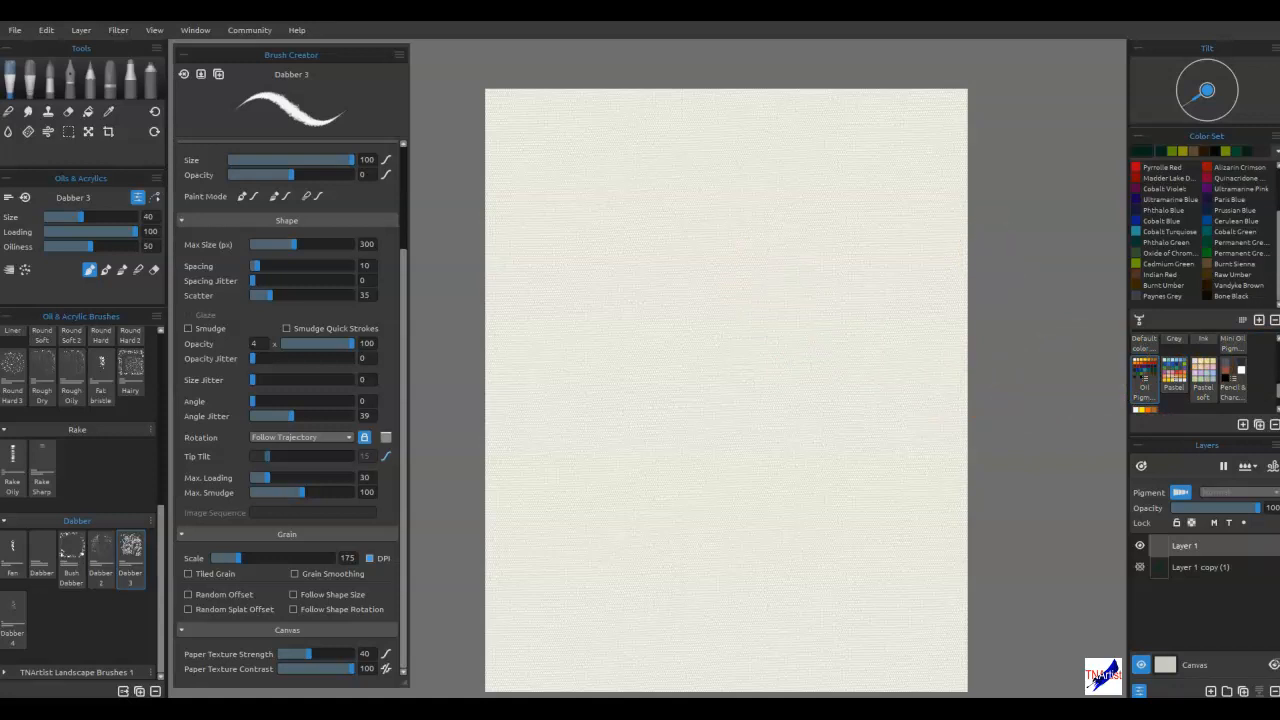
Step: Paint the rounded outline of a leafy tree crown in dark green mid-canvas and fill it in
left_click_drag(658, 358, 668, 365)
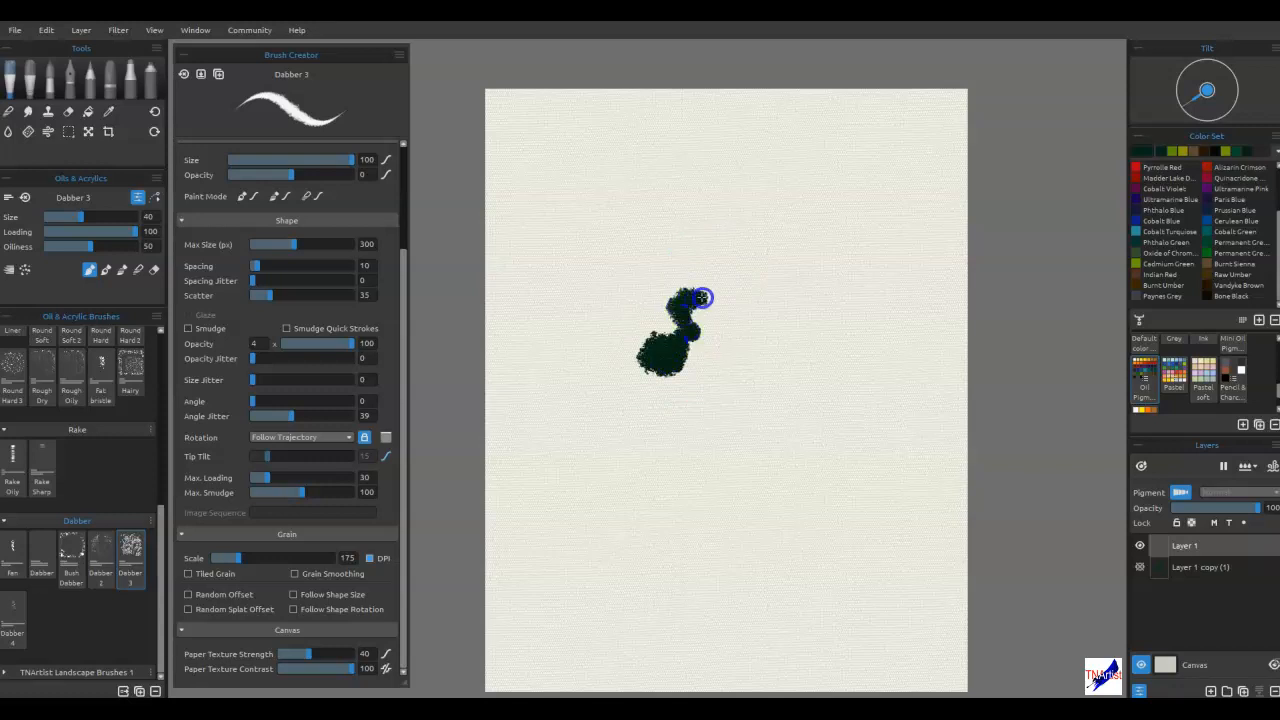
mouse_move(792, 317)
left_mouse_down()
mouse_move(816, 357)
mouse_move(806, 386)
mouse_move(676, 389)
left_mouse_up()
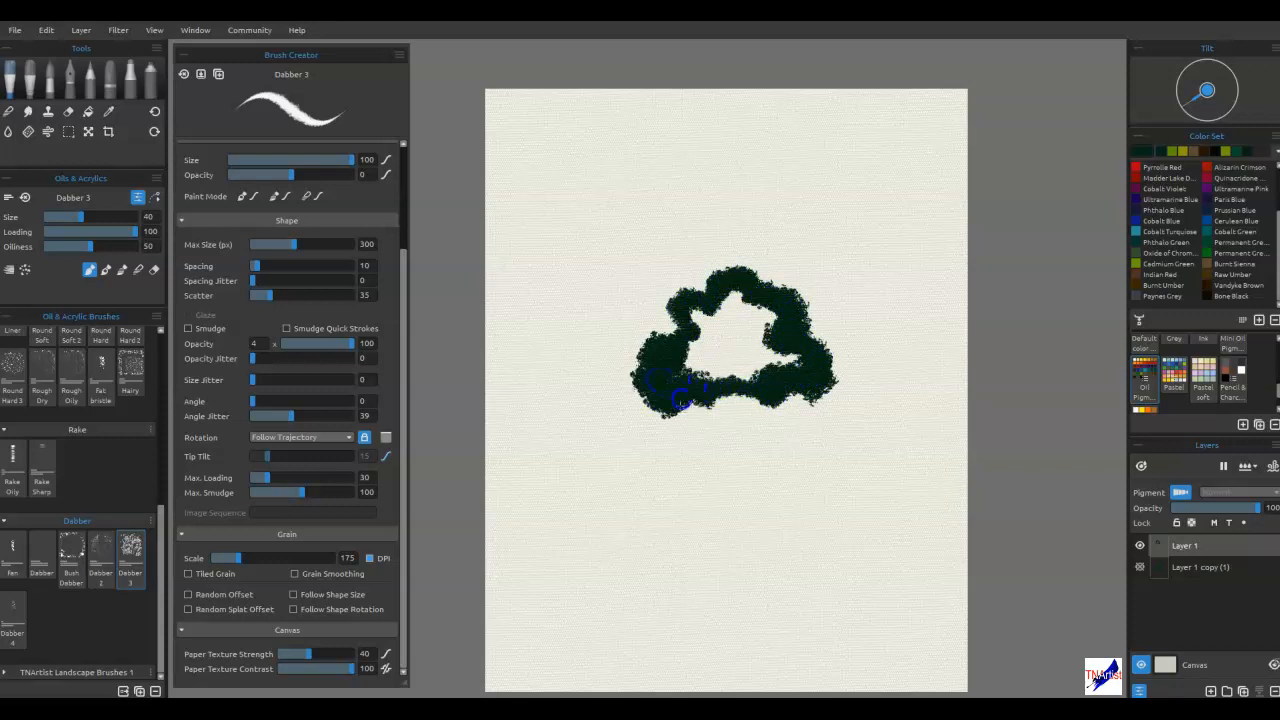
mouse_move(753, 405)
left_mouse_down()
mouse_move(671, 347)
mouse_move(709, 291)
mouse_move(741, 331)
mouse_move(704, 334)
mouse_move(720, 305)
left_mouse_up()
mouse_move(761, 356)
left_mouse_down()
mouse_move(724, 381)
mouse_move(695, 350)
left_mouse_up()
left_click_drag(786, 397, 779, 411)
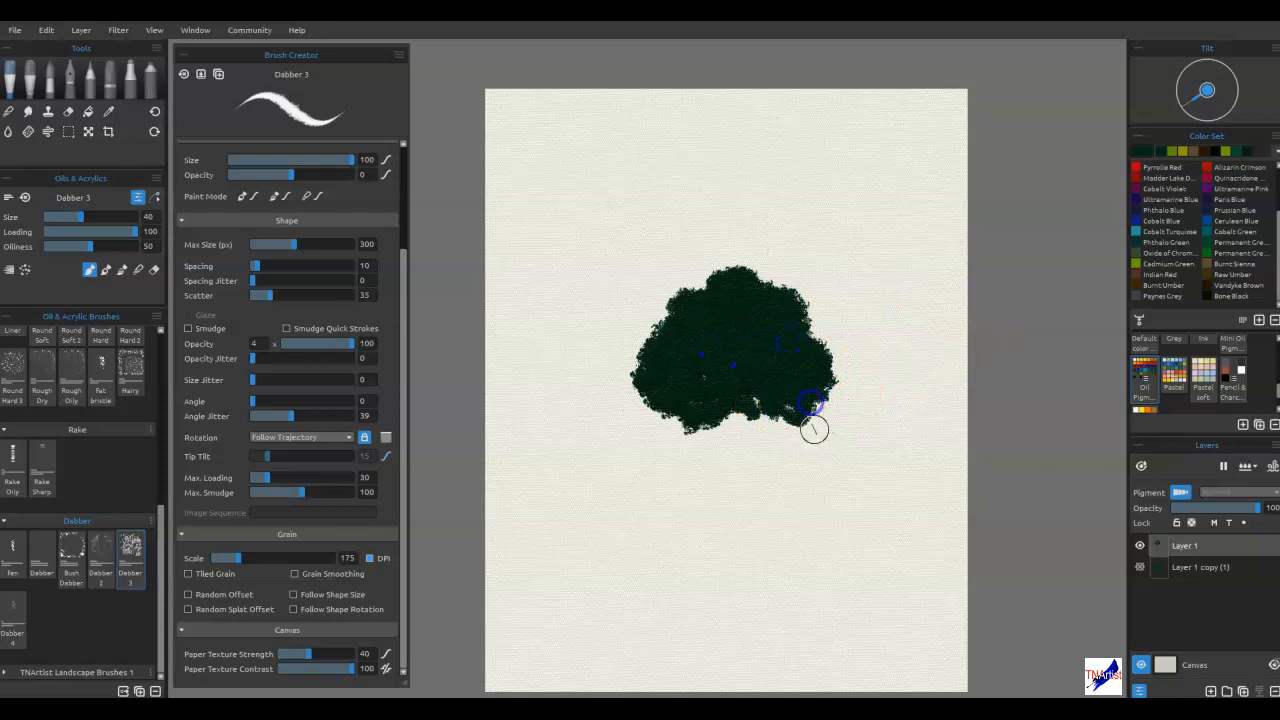
Step: Dab loose dark green foliage clumps beneath the crown and at its lower left edge
mouse_move(822, 410)
left_mouse_down()
mouse_move(784, 443)
mouse_move(836, 452)
mouse_move(840, 483)
mouse_move(796, 469)
mouse_move(785, 480)
mouse_move(799, 474)
mouse_move(747, 458)
mouse_move(784, 445)
mouse_move(745, 452)
left_mouse_up()
mouse_move(667, 440)
left_mouse_down()
mouse_move(694, 429)
mouse_move(683, 457)
mouse_move(646, 443)
mouse_move(665, 418)
mouse_move(709, 449)
mouse_move(694, 451)
left_mouse_up()
mouse_move(811, 414)
left_mouse_down()
mouse_move(623, 365)
mouse_move(644, 400)
mouse_move(786, 403)
mouse_move(811, 386)
mouse_move(819, 353)
mouse_move(762, 277)
mouse_move(729, 309)
mouse_move(828, 415)
mouse_move(760, 454)
mouse_move(751, 464)
mouse_move(760, 456)
mouse_move(768, 477)
mouse_move(758, 429)
left_mouse_up()
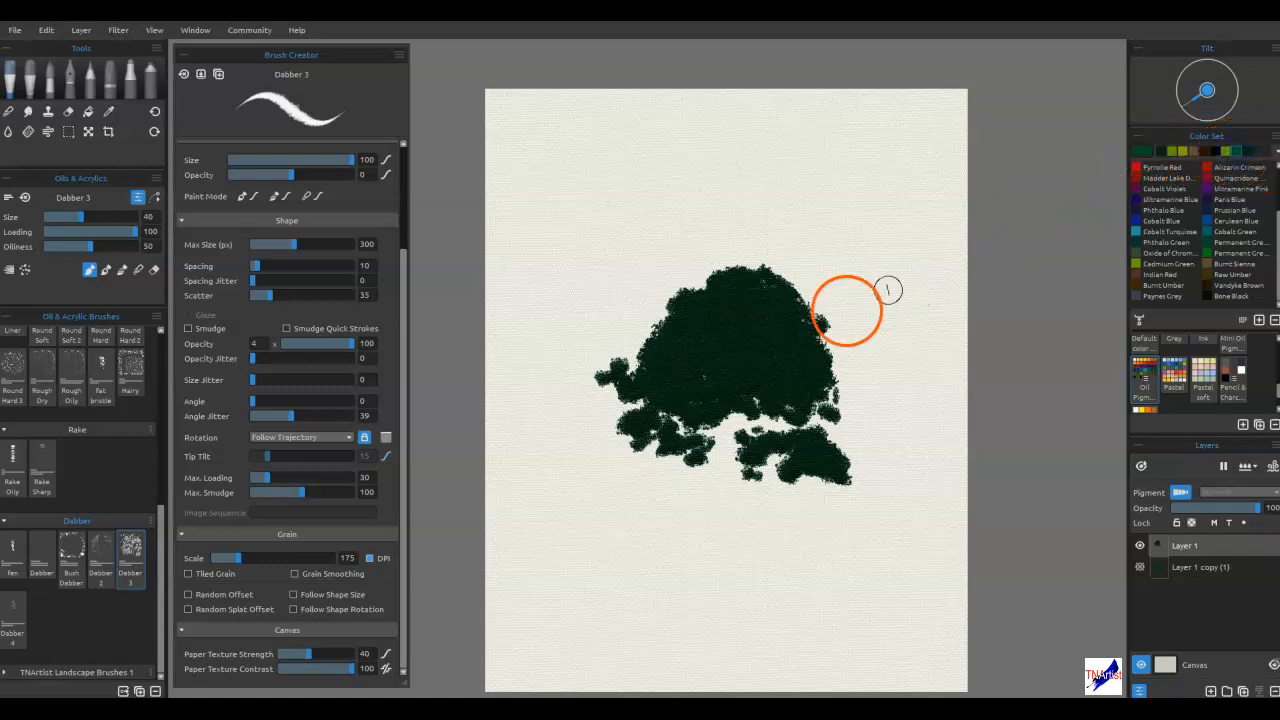
Step: Paint lighter green patches over the crown's left, top and middle, switching the brush to Paint mode
left_click(684, 339, "alt")
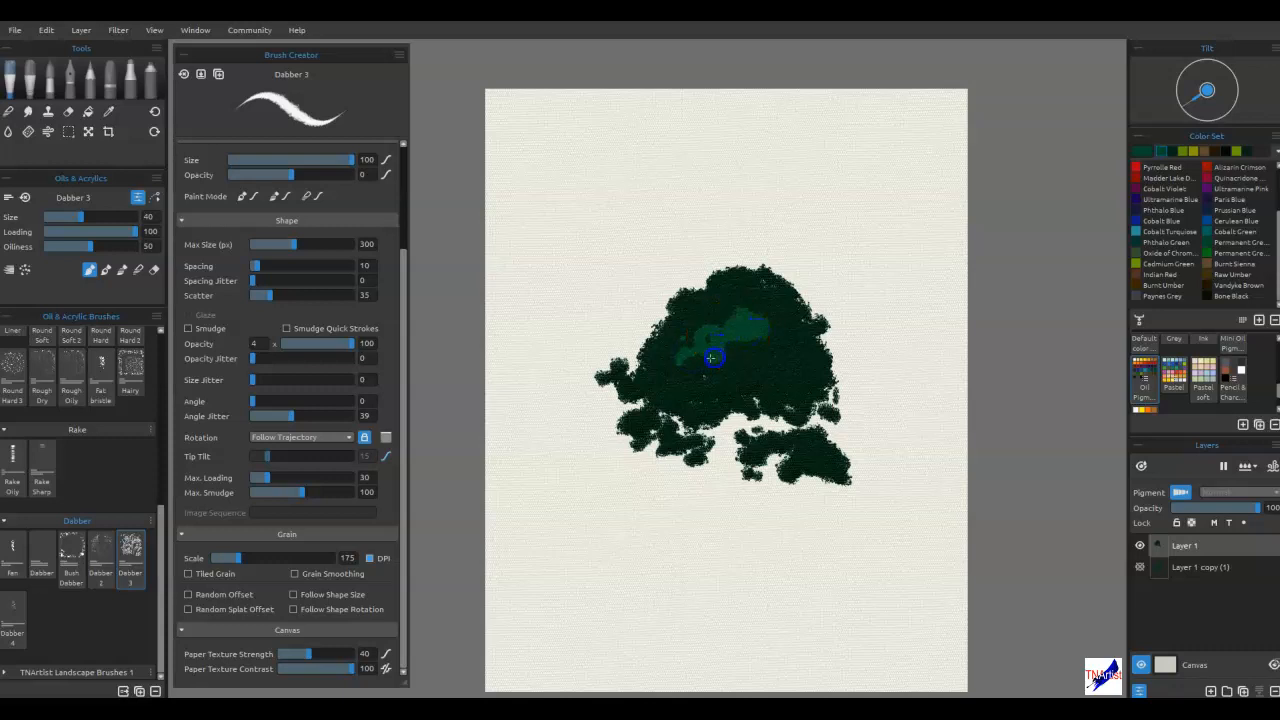
left_click_drag(668, 398, 659, 334)
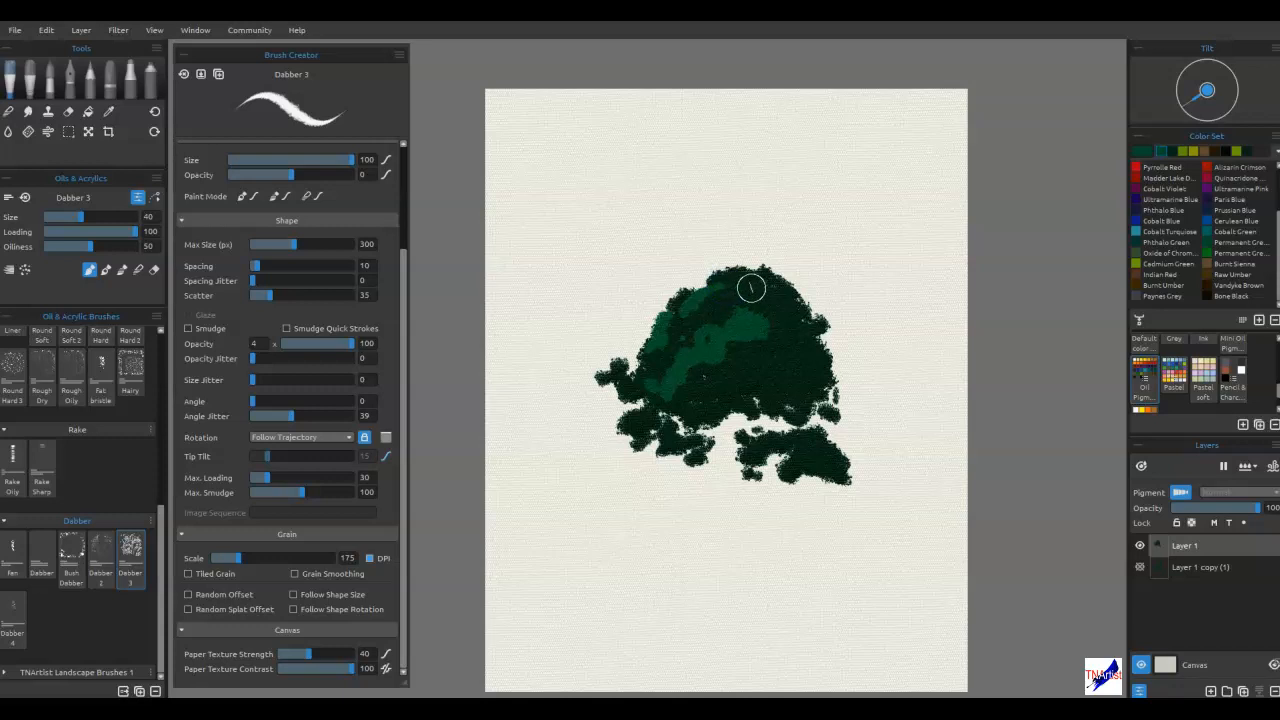
key("p")
left_click_drag(738, 286, 765, 281)
left_click(803, 331)
left_click(805, 371)
left_click_drag(769, 363, 737, 400)
Step: Add lighter green patches to the lower foliage clumps and crown, and undo the test strokes on the blank canvas
left_click(857, 363)
mouse_move(857, 363)
left_mouse_down()
mouse_move(820, 352)
mouse_move(764, 410)
mouse_move(658, 436)
mouse_move(692, 460)
mouse_move(665, 427)
mouse_move(630, 428)
left_mouse_up()
left_click(809, 449)
left_click(737, 309)
left_click_drag(737, 309, 706, 277)
mouse_move(814, 370)
left_mouse_down()
mouse_move(822, 301)
mouse_move(709, 304)
mouse_move(653, 334)
mouse_move(649, 361)
mouse_move(616, 365)
left_mouse_up()
mouse_move(564, 215)
left_mouse_down()
mouse_move(621, 284)
mouse_move(619, 246)
mouse_move(589, 280)
left_mouse_up()
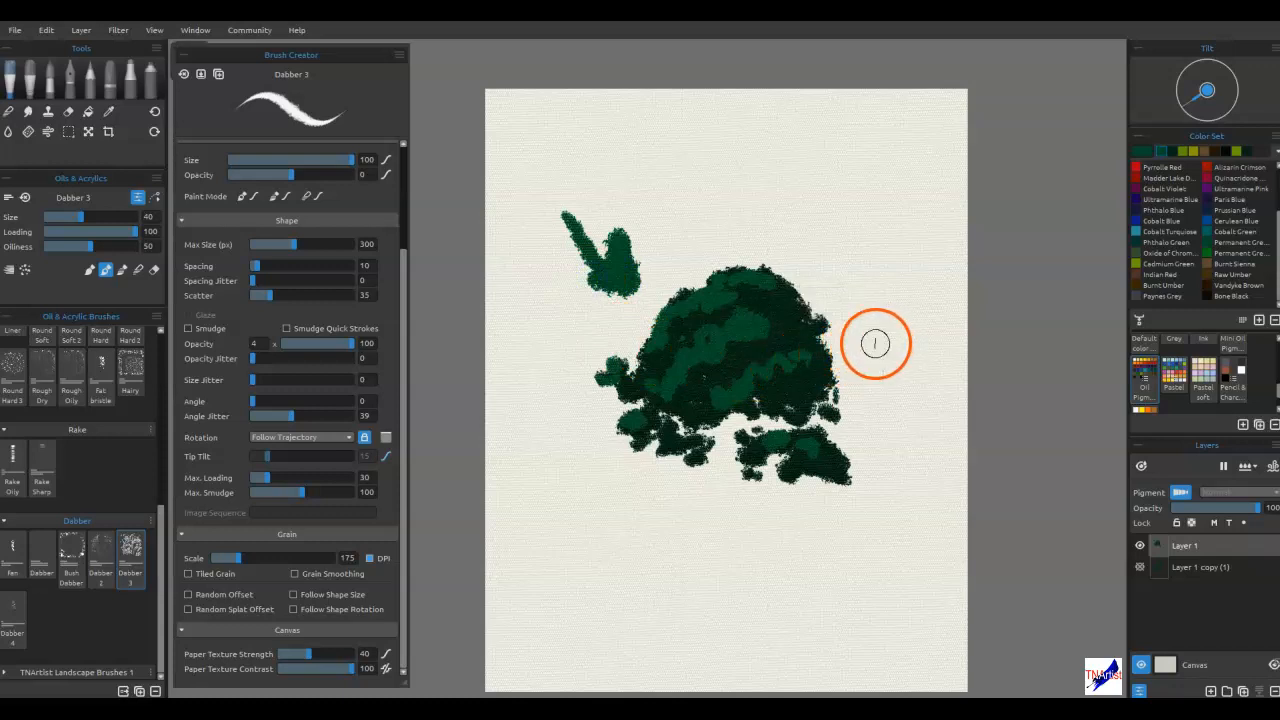
key("ctrl+z")
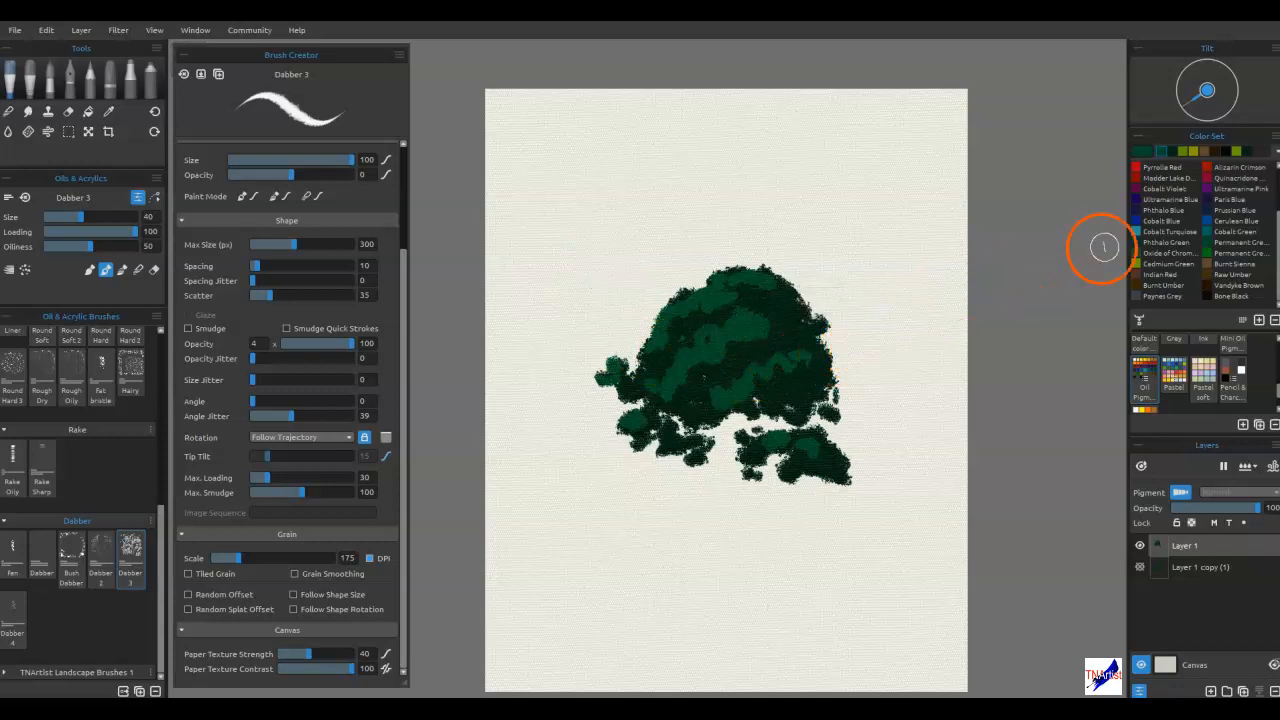
Step: Choose the yellow-green and dab highlights along the crown's upper left edge, left side and middle
left_click(1183, 152)
left_click_drag(757, 310, 718, 285)
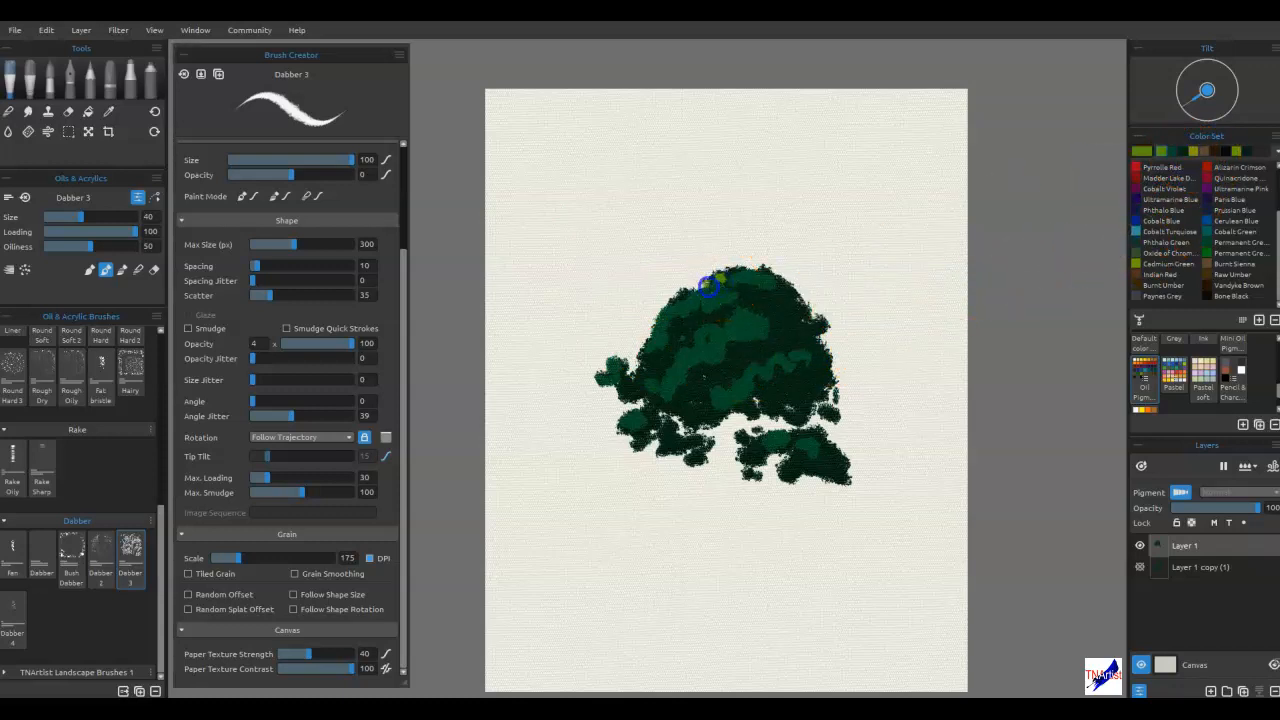
left_click(742, 380)
left_click(731, 385)
left_click(691, 383)
left_click(672, 366)
left_click(689, 345)
left_click(697, 392)
left_click(743, 323)
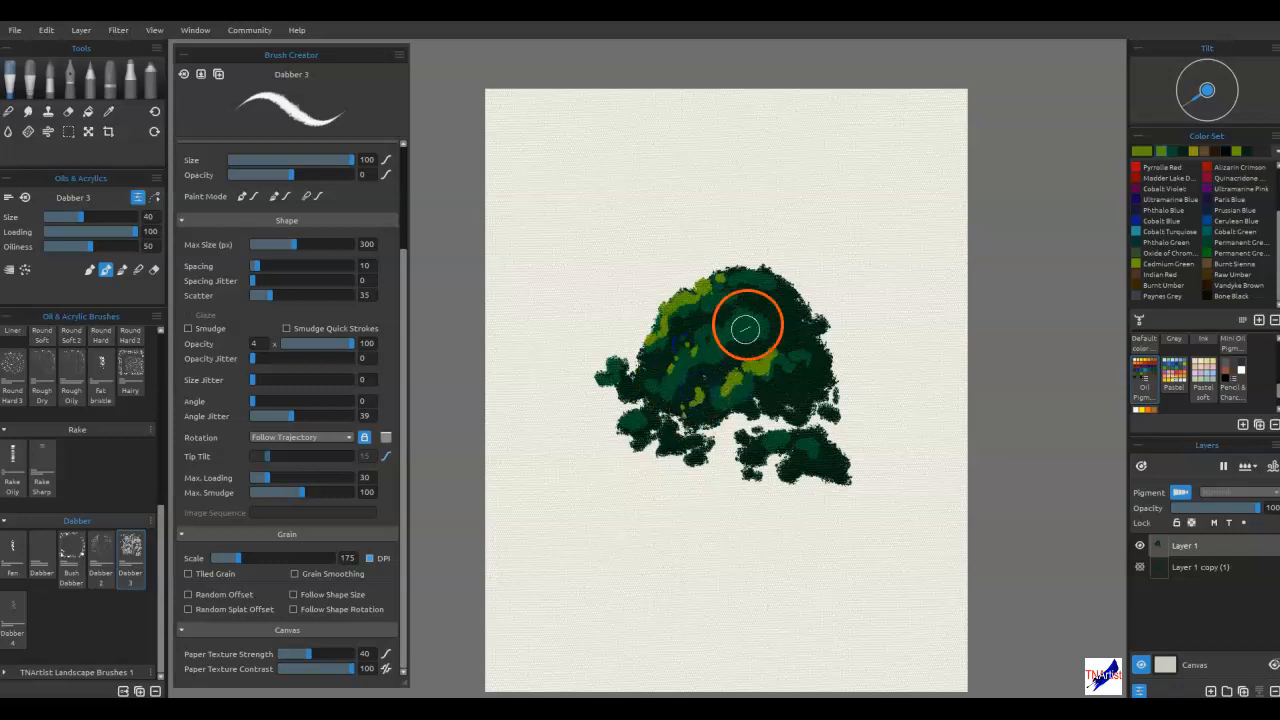
Step: Dot yellow-green highlights on the crown's upper right and on the small foliage clumps below and left
left_click(803, 289)
left_click(748, 301)
left_click(608, 376)
left_click(635, 421)
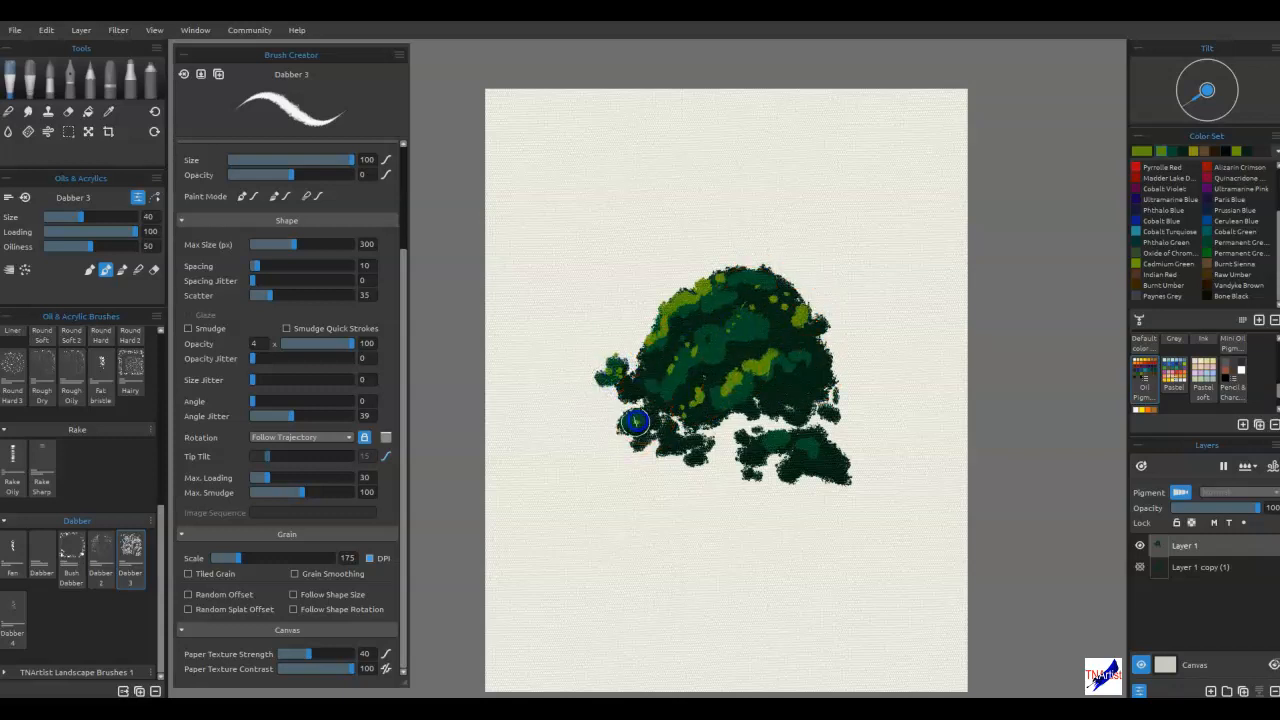
left_click(774, 449)
left_click(791, 466)
left_click(797, 469)
left_click(815, 447)
left_click(814, 371)
left_click(861, 288)
left_click(711, 297)
left_click(794, 314)
left_click(808, 309)
Step: Switch the brush to Blend mode and soften the highlights along the crown's upper left and top edge
key("b")
left_click(693, 311)
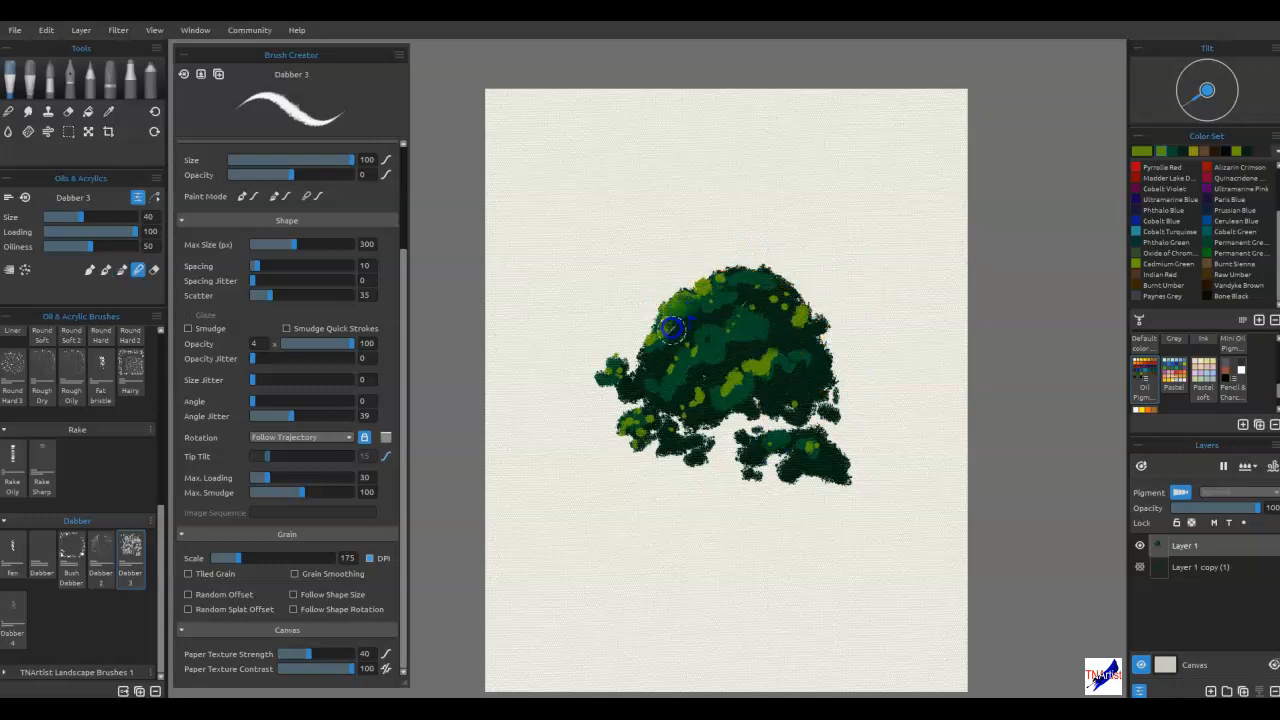
left_click(726, 271)
left_click(751, 289)
left_click(789, 289)
left_click(416, 300)
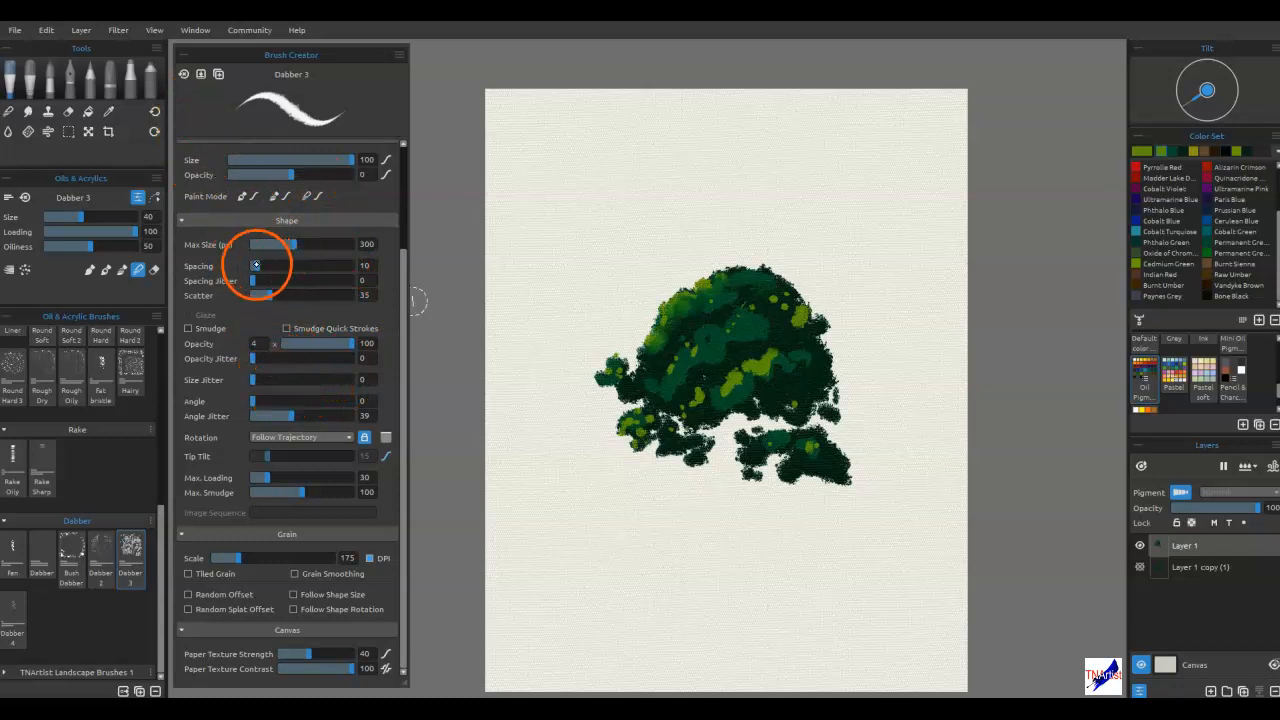
Step: Set the brush Spacing to 42 and blend the greens across the crown's left side and centre
left_click_drag(264, 266, 274, 266)
left_click(736, 293)
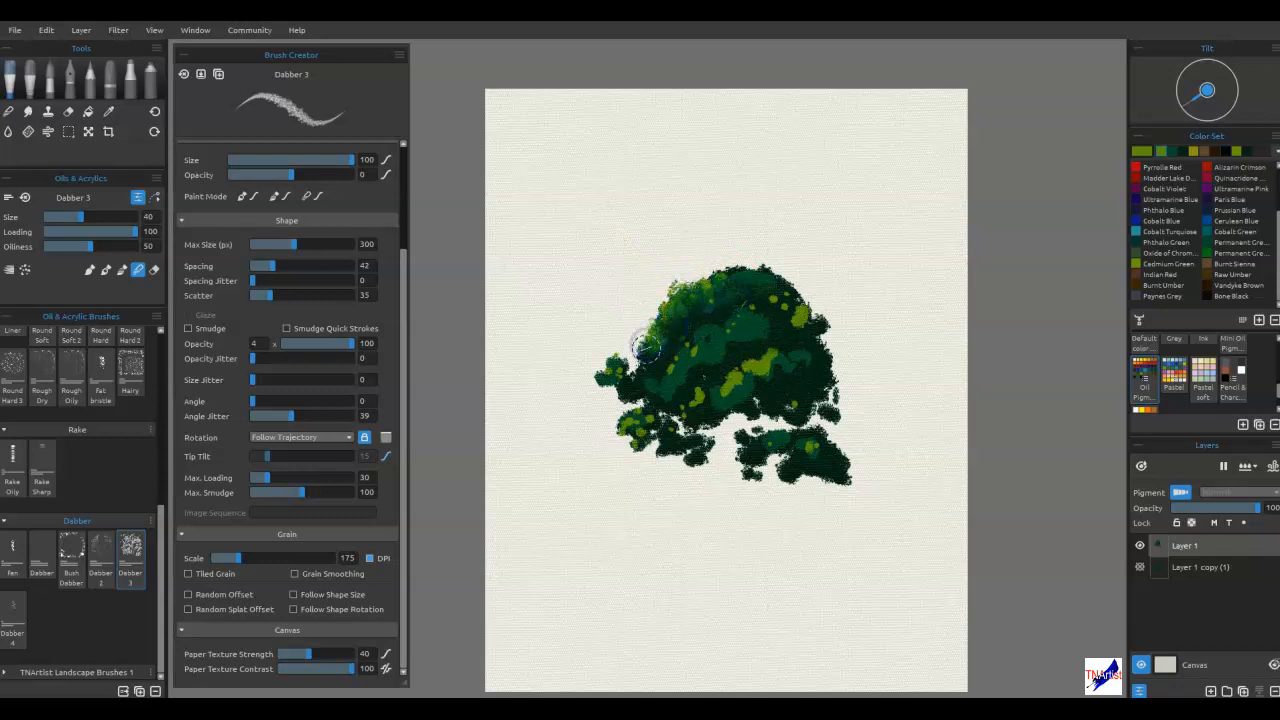
left_click(618, 364)
left_click(676, 377)
mouse_move(696, 348)
left_mouse_down()
mouse_move(686, 374)
mouse_move(722, 362)
left_mouse_up()
left_click(757, 347)
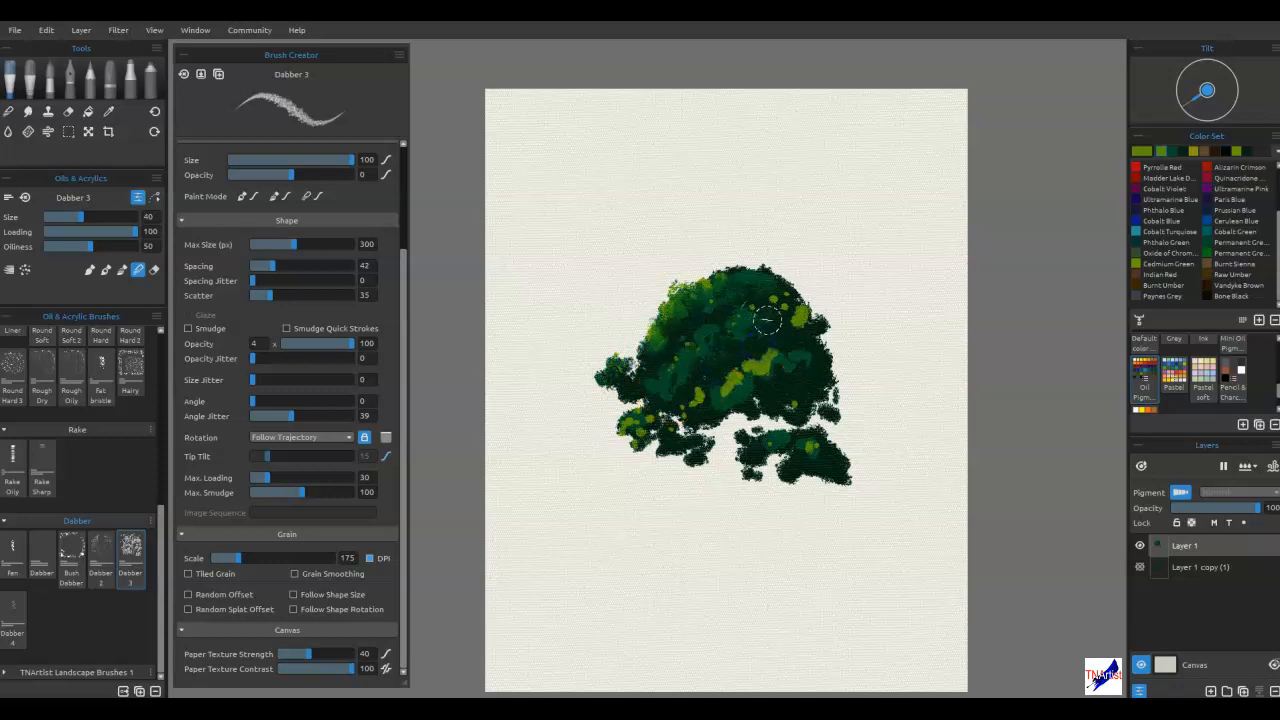
Step: Blend the highlights at the crown's right edge and middle, and roughen its top edge with leafy dabs
left_click(812, 325)
left_click(760, 376)
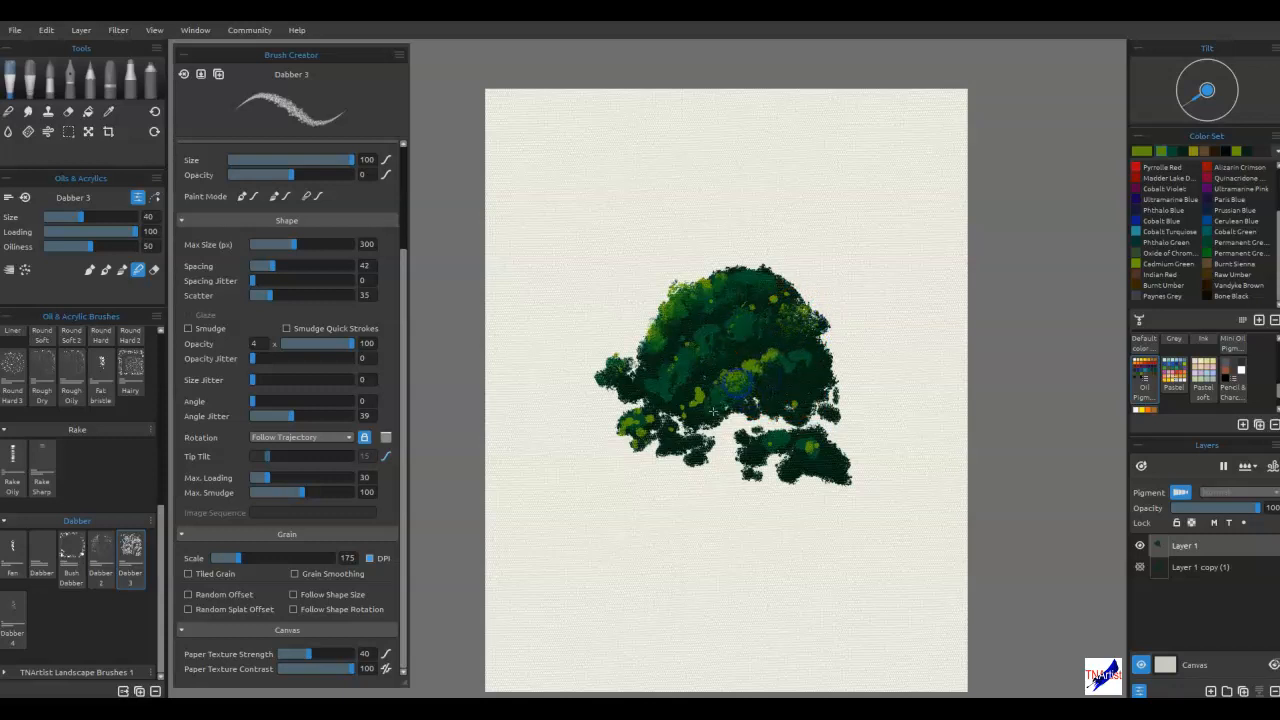
left_click(762, 392)
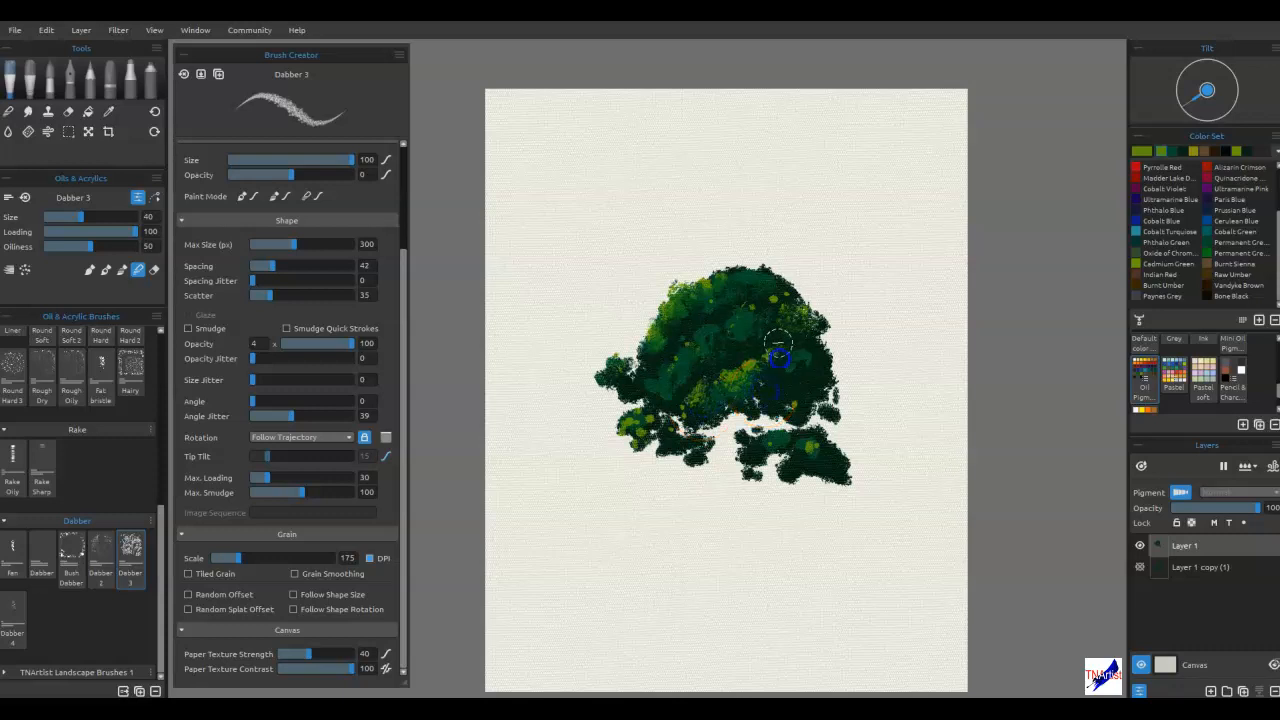
left_click(729, 272)
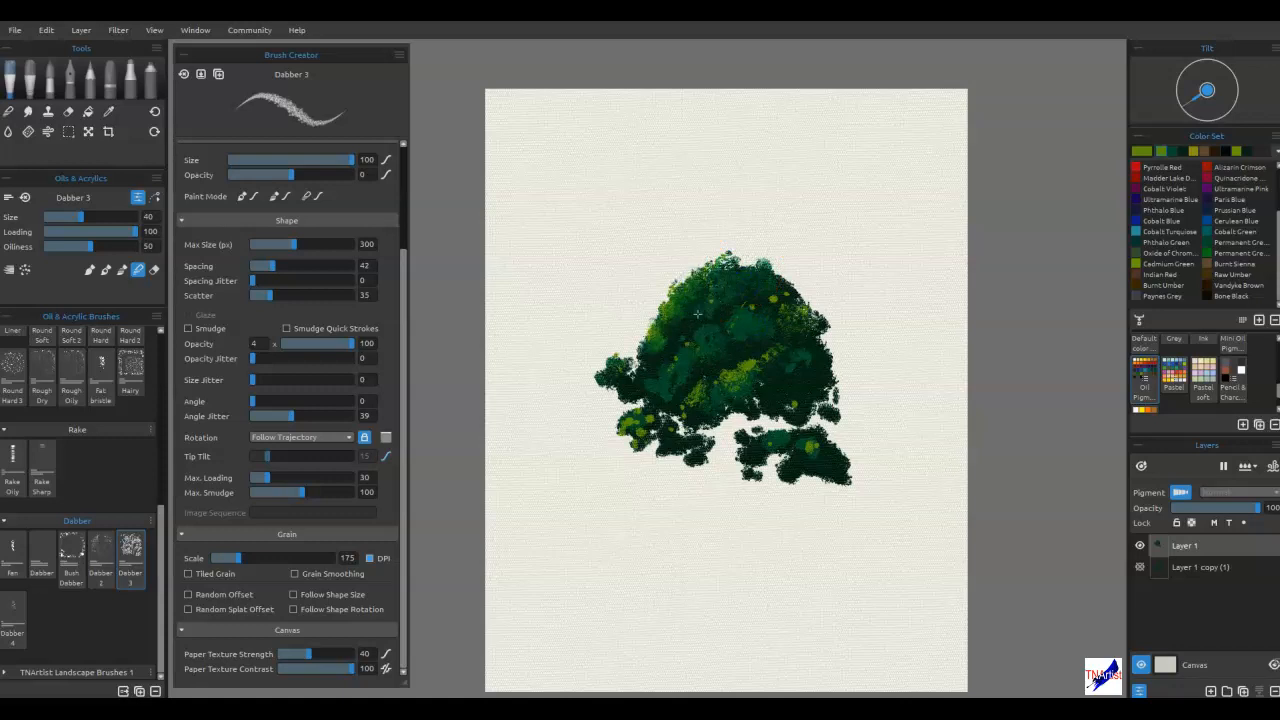
Step: Blend the highlights on the lower foliage clumps and along the crown's lower right
left_click(655, 388)
left_click(662, 428)
left_click(670, 453)
left_click(760, 455)
left_click(829, 457)
left_click(795, 371)
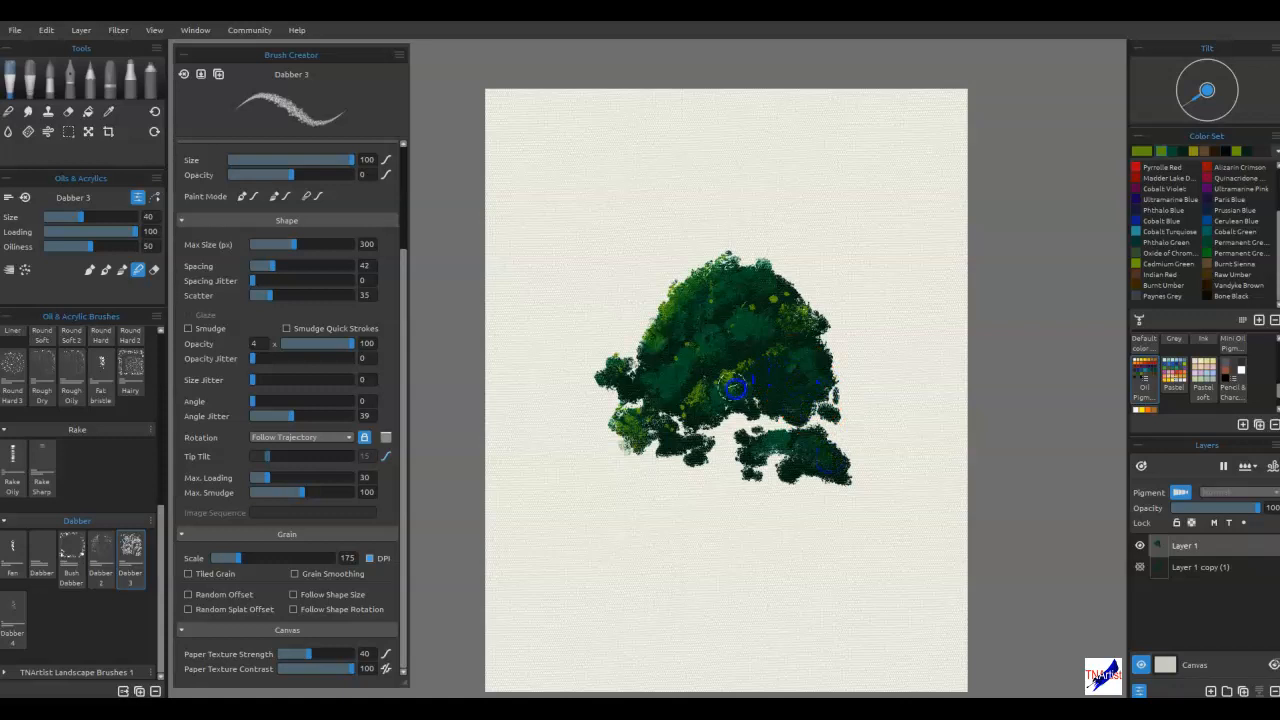
Step: Blend the crown's centre, extend its foliage outward on the left, and soften the highlights on the right
left_click(693, 353)
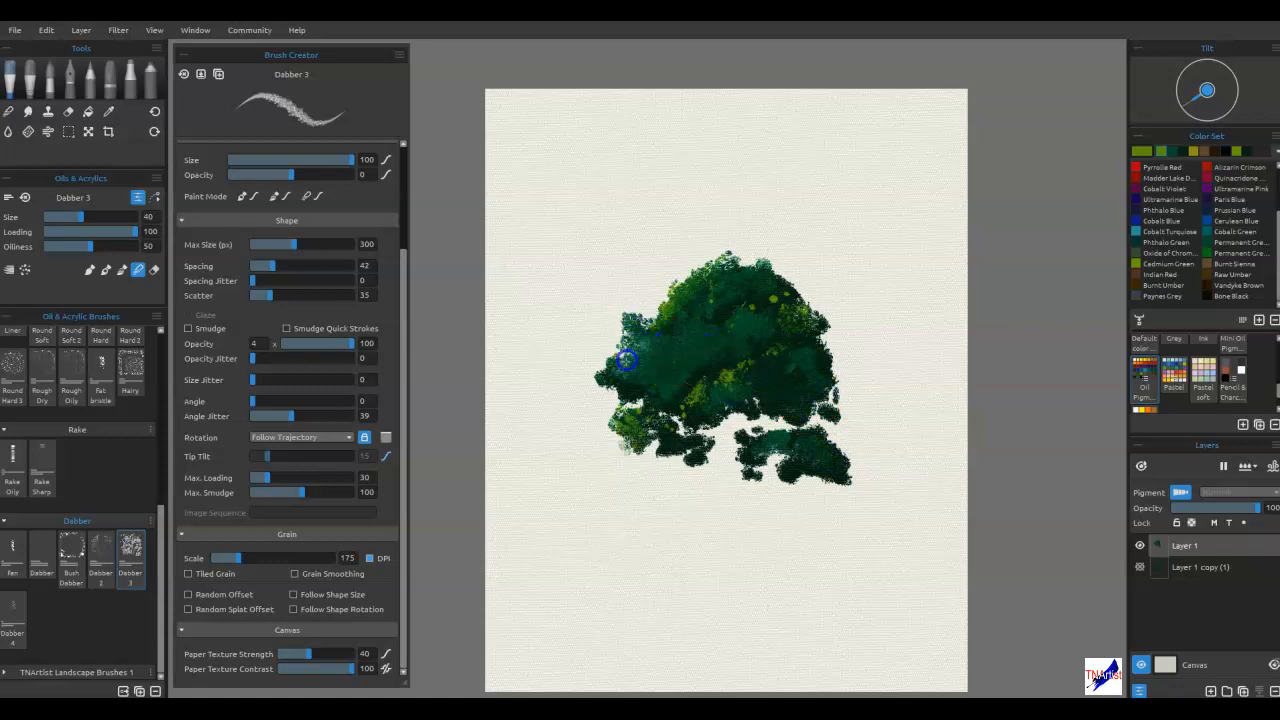
left_click(690, 388)
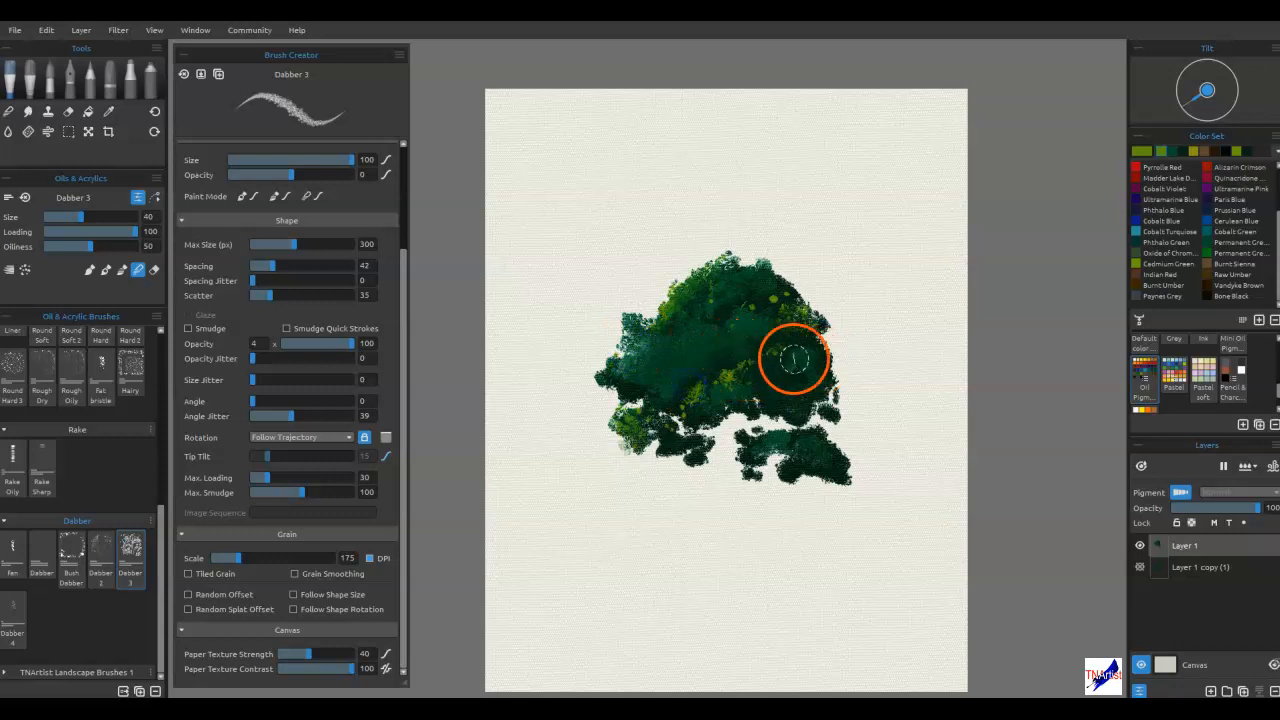
left_click_drag(773, 367, 743, 383)
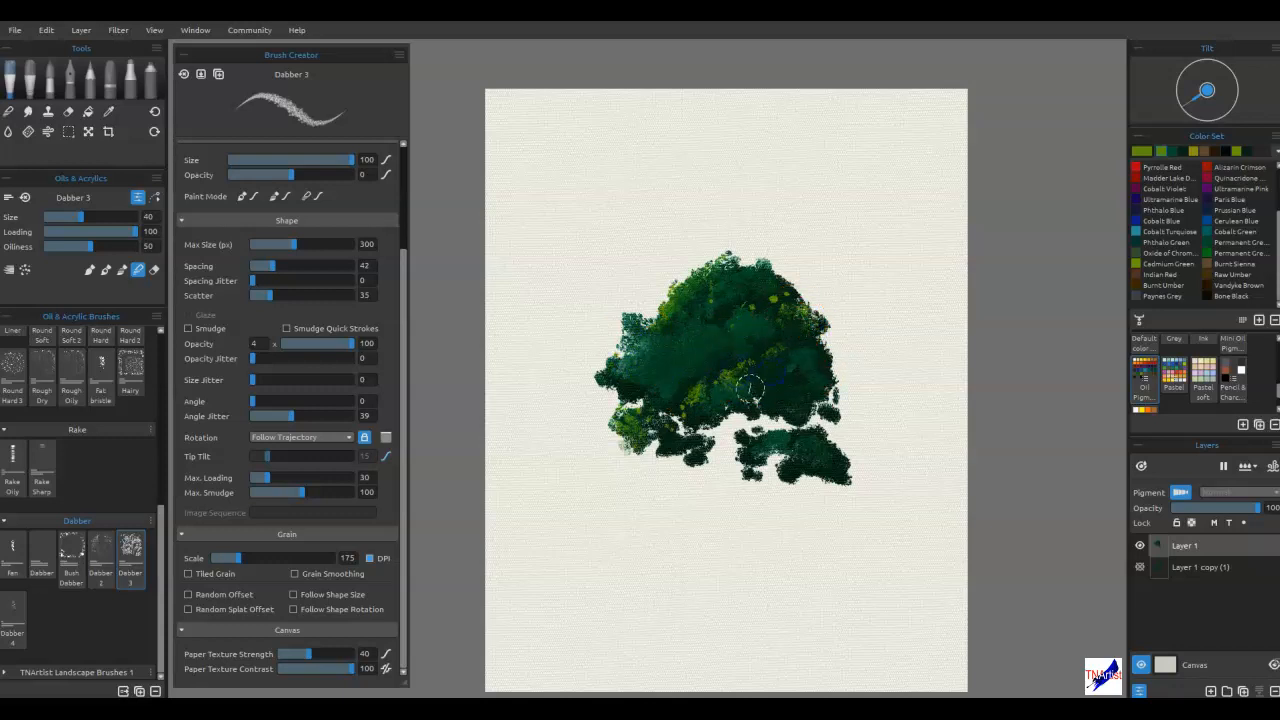
left_click_drag(771, 305, 798, 291)
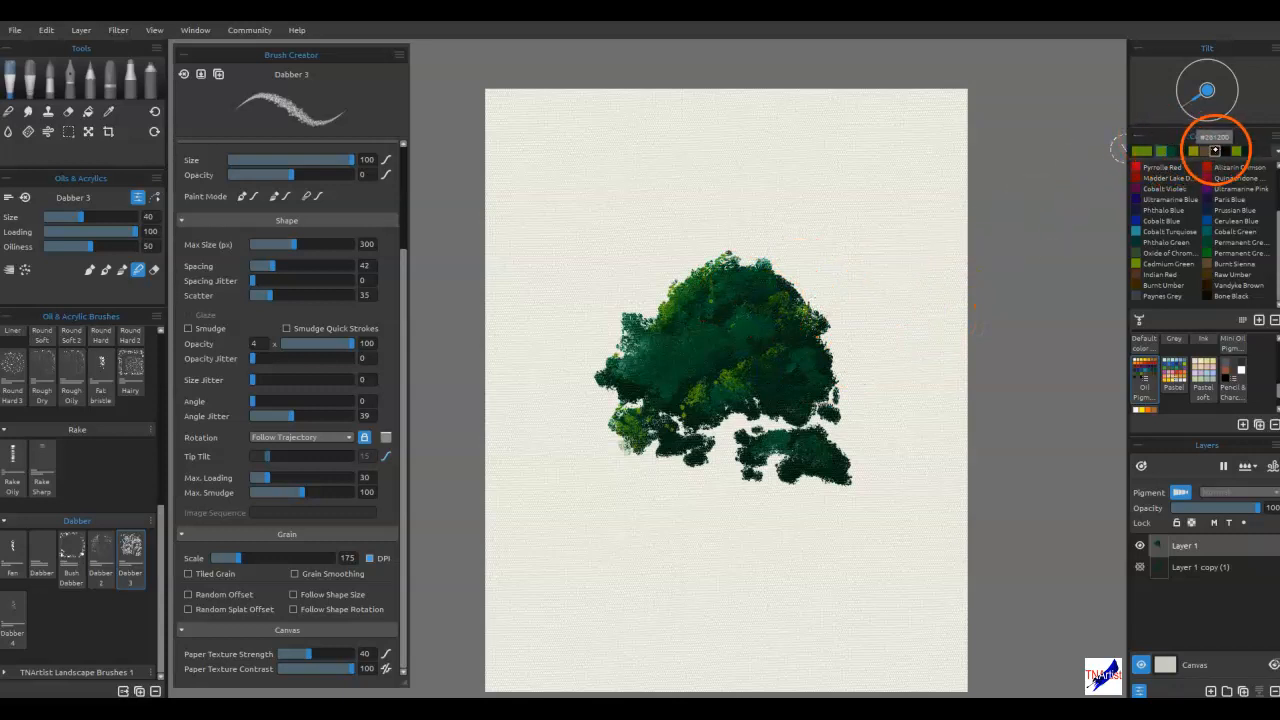
Step: Pick a yellow-green in Paint mode and dab fresh highlights across the crown's left middle
left_click(1161, 152)
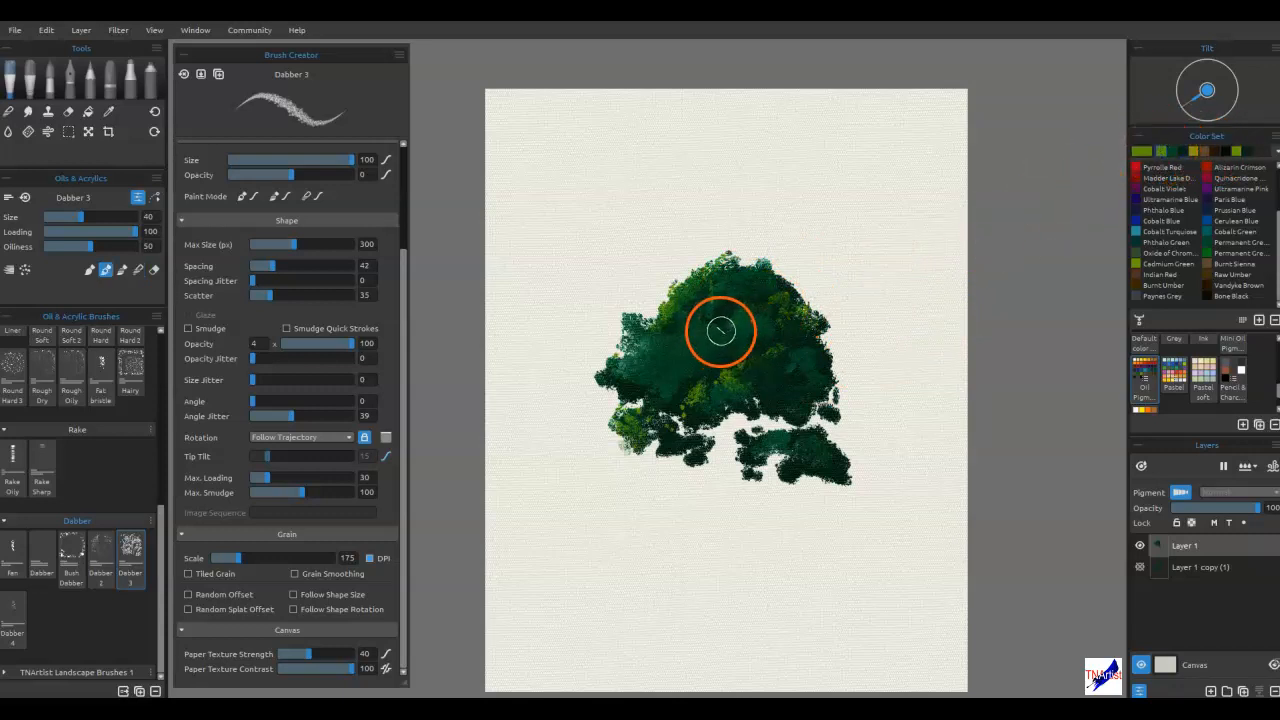
left_click_drag(718, 332, 706, 327)
mouse_move(673, 377)
left_mouse_down()
mouse_move(772, 324)
mouse_move(775, 288)
mouse_move(724, 298)
mouse_move(737, 335)
mouse_move(712, 330)
mouse_move(656, 374)
mouse_move(669, 375)
mouse_move(657, 365)
mouse_move(692, 347)
left_mouse_up()
mouse_move(636, 377)
left_mouse_down()
mouse_move(694, 386)
mouse_move(826, 353)
mouse_move(785, 362)
mouse_move(851, 410)
mouse_move(757, 384)
mouse_move(693, 408)
left_mouse_up()
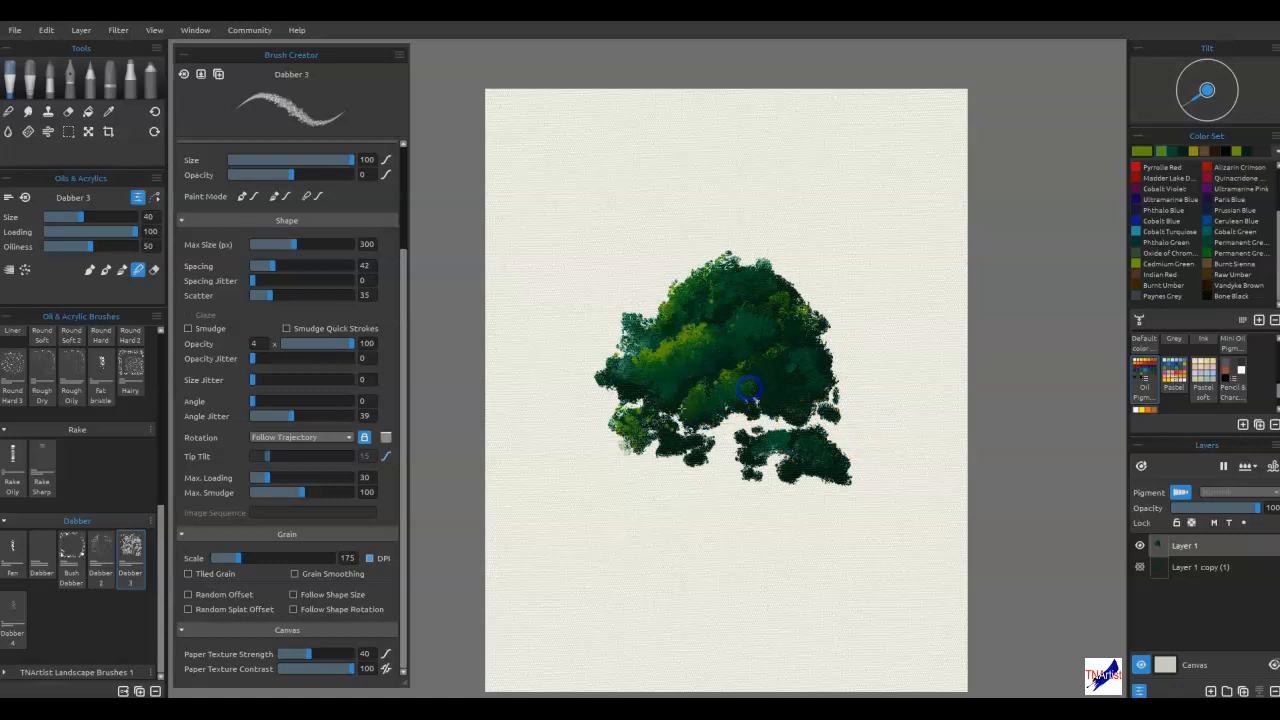
Step: Blend the new highlights into the crown, its upper right edge and the lower foliage clumps
mouse_move(629, 391)
left_mouse_down()
mouse_move(667, 419)
mouse_move(649, 435)
mouse_move(652, 409)
mouse_move(659, 435)
mouse_move(784, 385)
mouse_move(791, 322)
mouse_move(729, 301)
mouse_move(730, 284)
mouse_move(754, 312)
mouse_move(790, 298)
mouse_move(826, 342)
mouse_move(800, 370)
left_mouse_up()
left_click(793, 292)
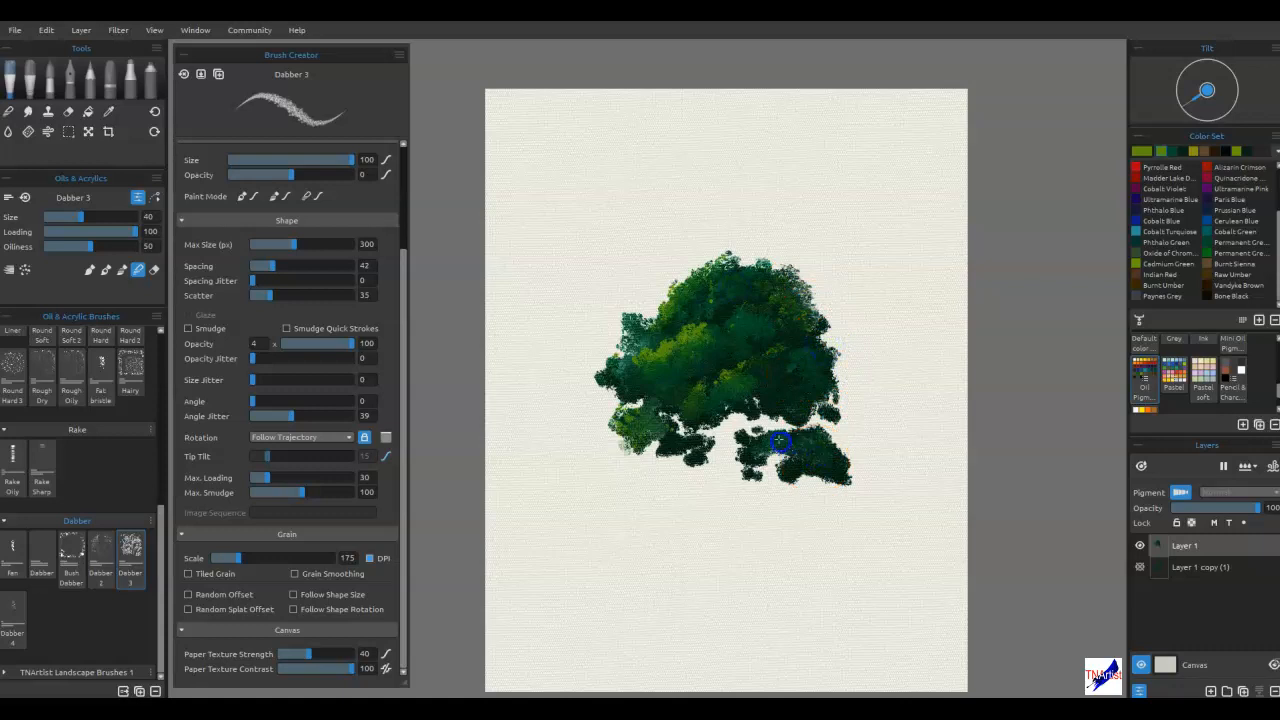
mouse_move(775, 383)
left_mouse_down()
mouse_move(668, 306)
mouse_move(641, 372)
left_mouse_up()
left_click(708, 345)
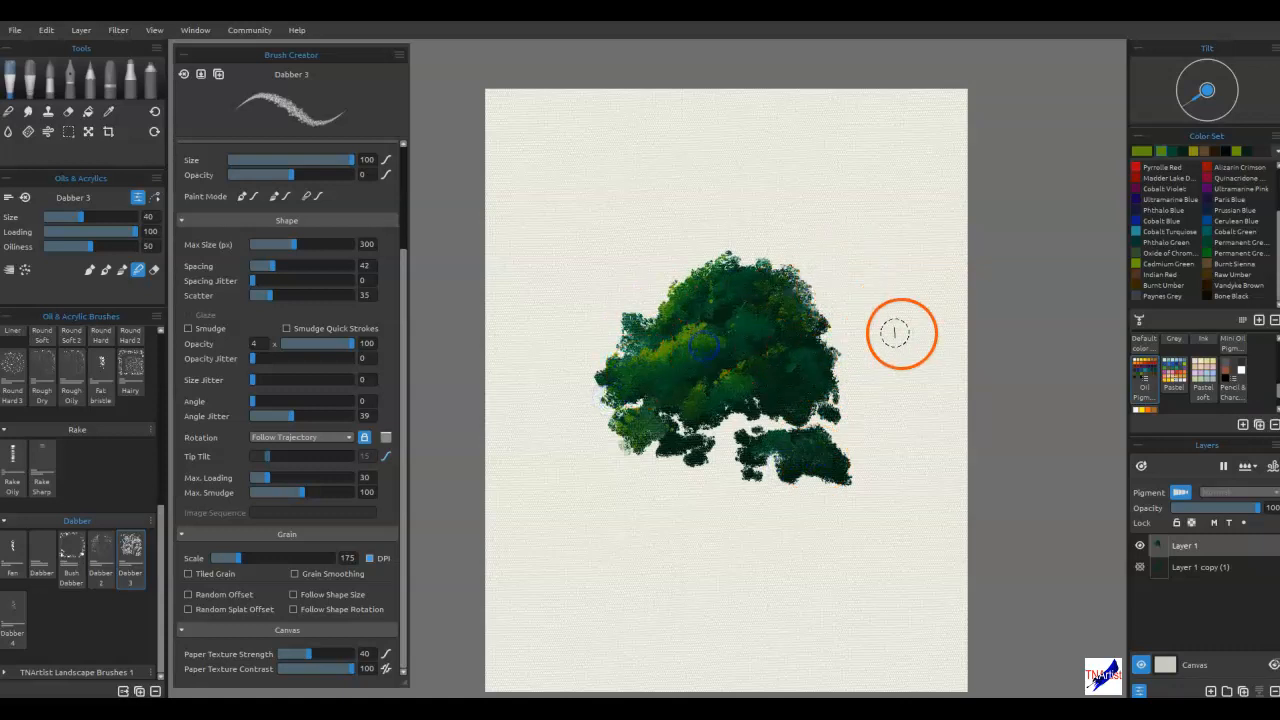
left_click(762, 410)
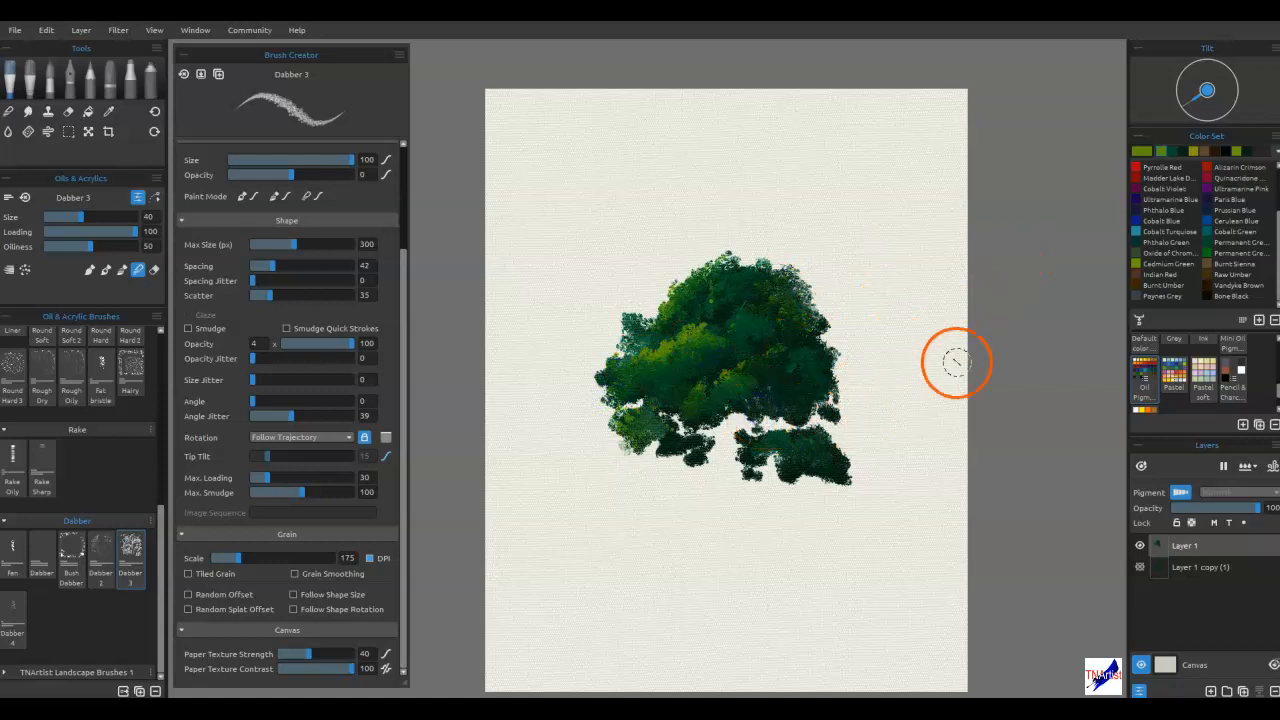
Step: Blend the foliage through the crown's centre and toward its right side
left_click_drag(710, 316, 835, 339)
left_click(757, 309)
left_click(734, 348)
left_click_drag(712, 351, 783, 318)
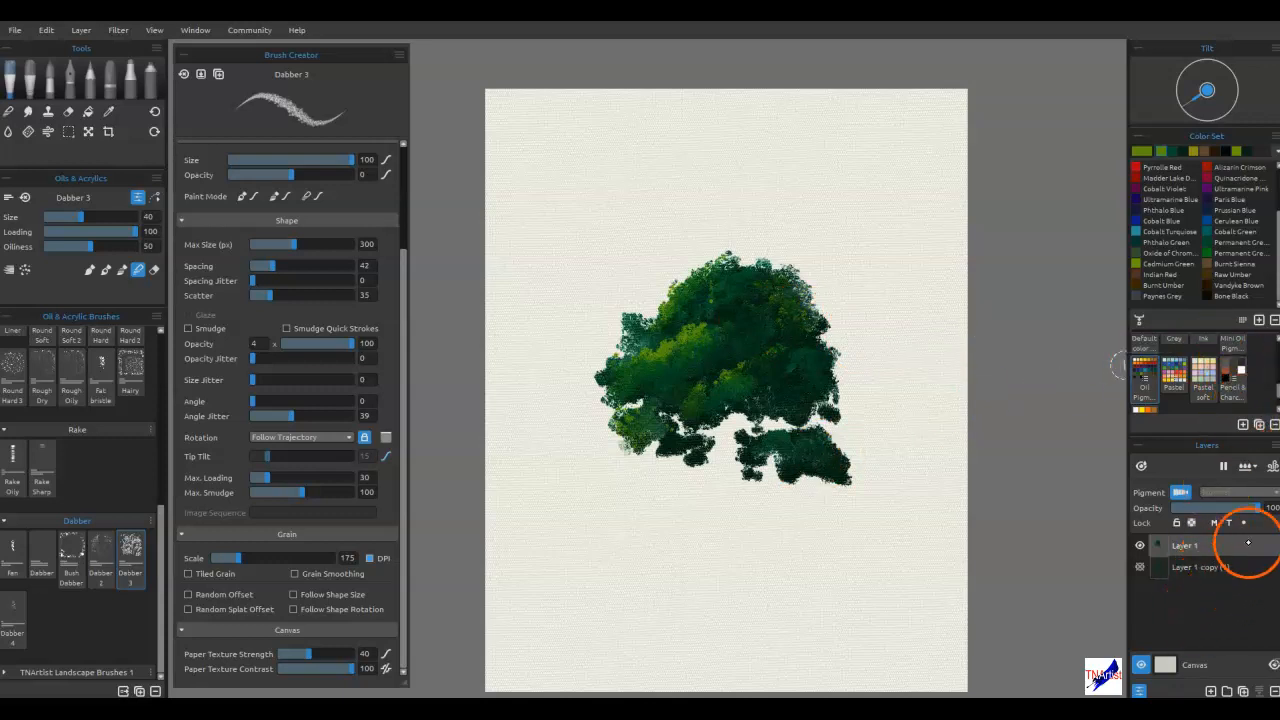
Step: Add a new layer beneath the foliage layer and paint the tree's trunk on it with the Fan brush in Vandyke Brown
left_click(1214, 566)
left_click(1227, 688)
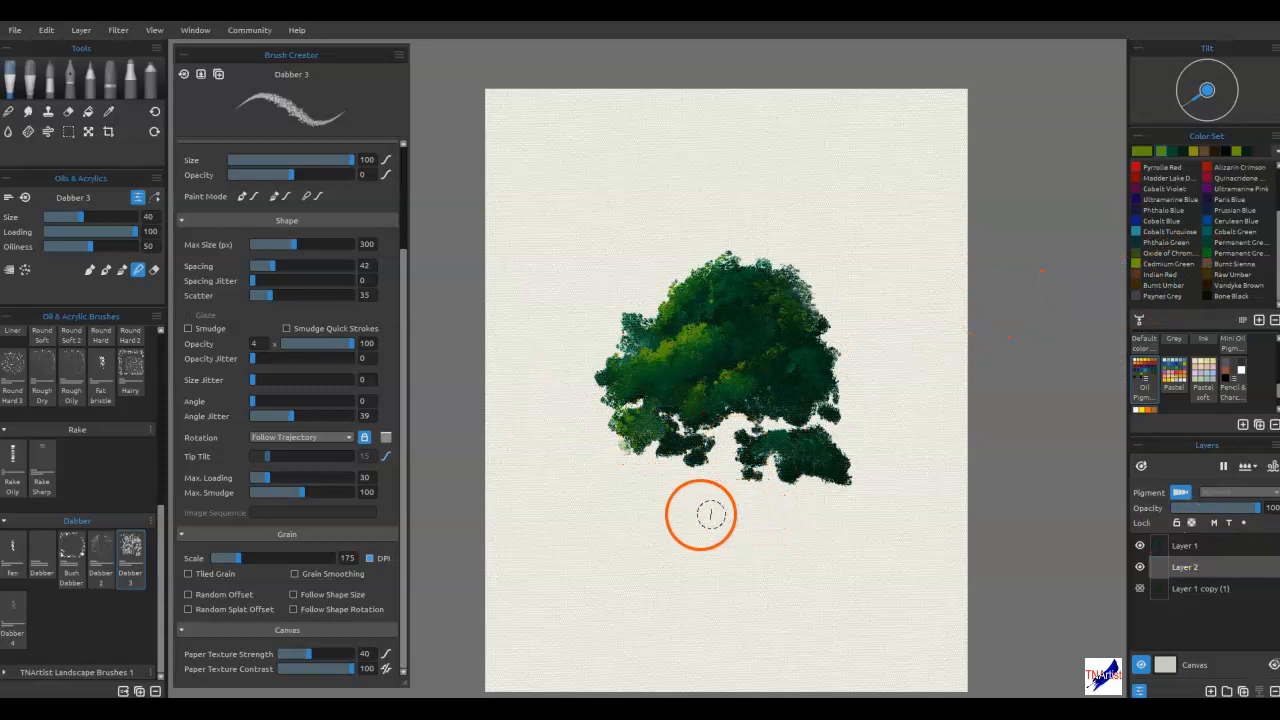
left_click(12, 552)
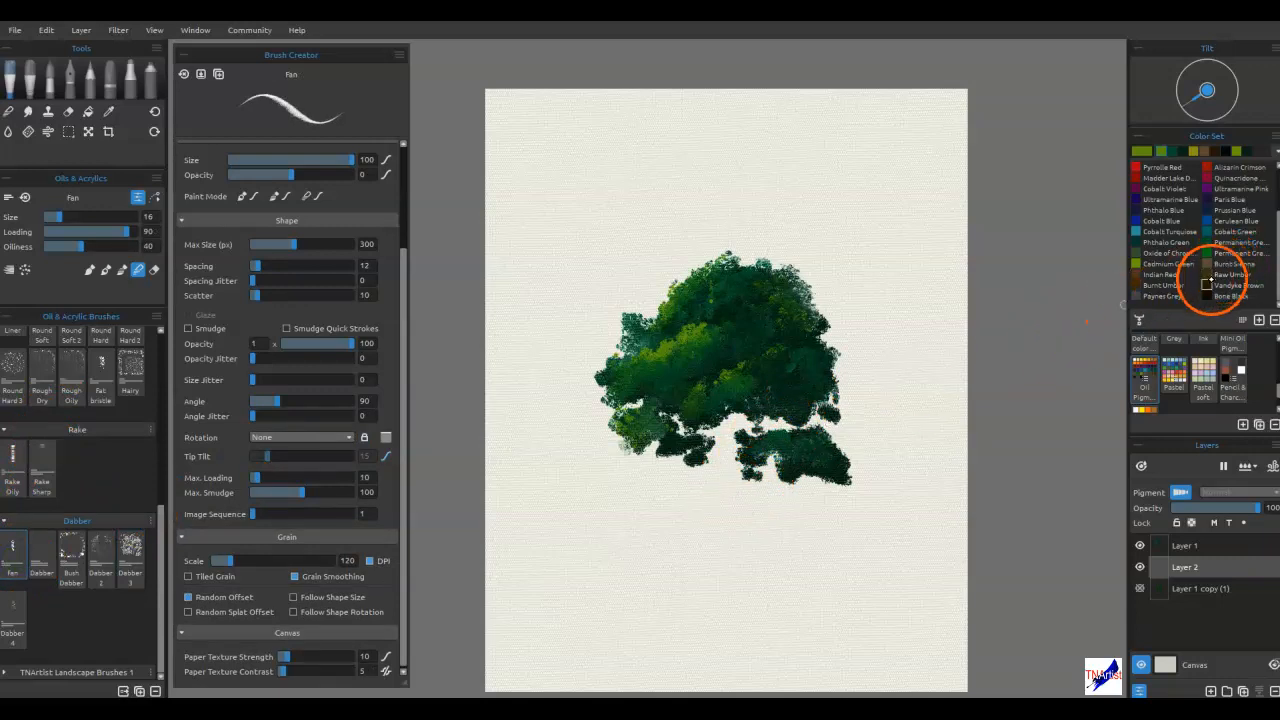
left_click(1210, 282)
mouse_move(735, 445)
left_mouse_down()
mouse_move(731, 423)
mouse_move(748, 417)
mouse_move(728, 512)
left_mouse_up()
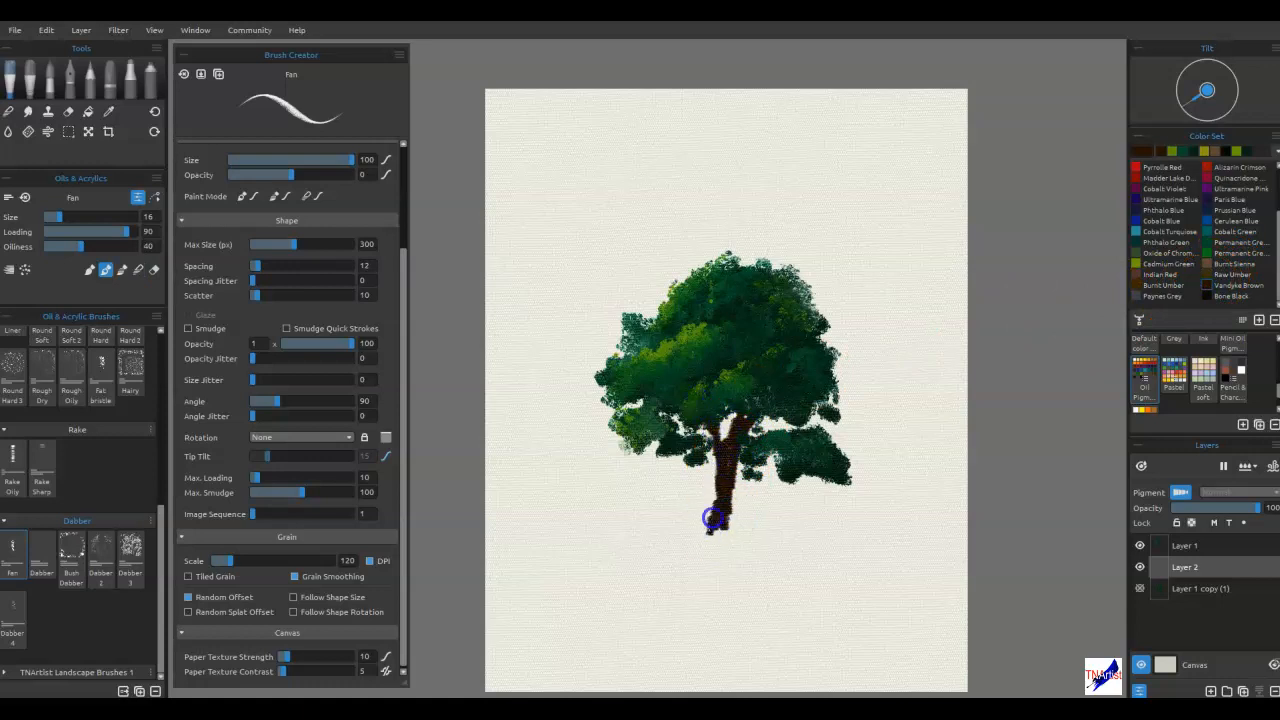
mouse_move(724, 509)
left_mouse_down()
mouse_move(732, 465)
mouse_move(733, 484)
mouse_move(754, 461)
mouse_move(807, 452)
mouse_move(718, 466)
left_mouse_up()
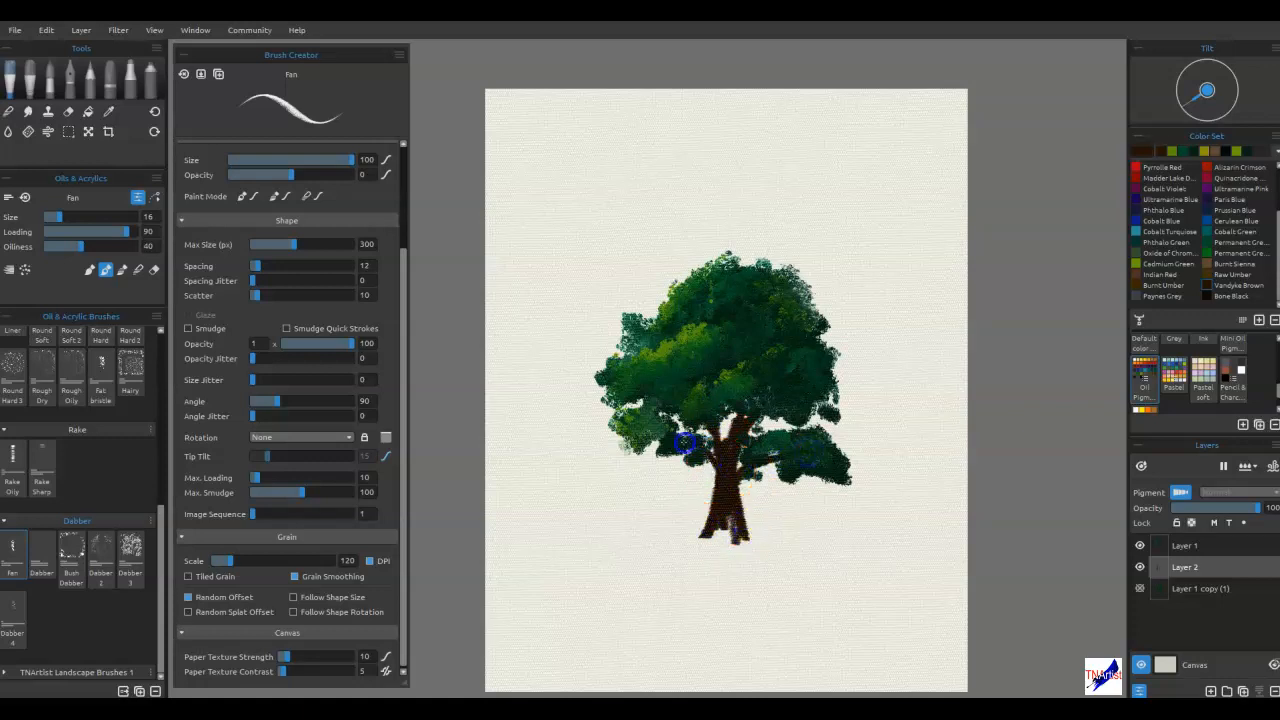
Step: Paint branches from the trunk up into the crown and fill out the trunk's base
left_click_drag(639, 425, 687, 405)
left_click_drag(727, 485, 762, 420)
left_click_drag(704, 376, 686, 326)
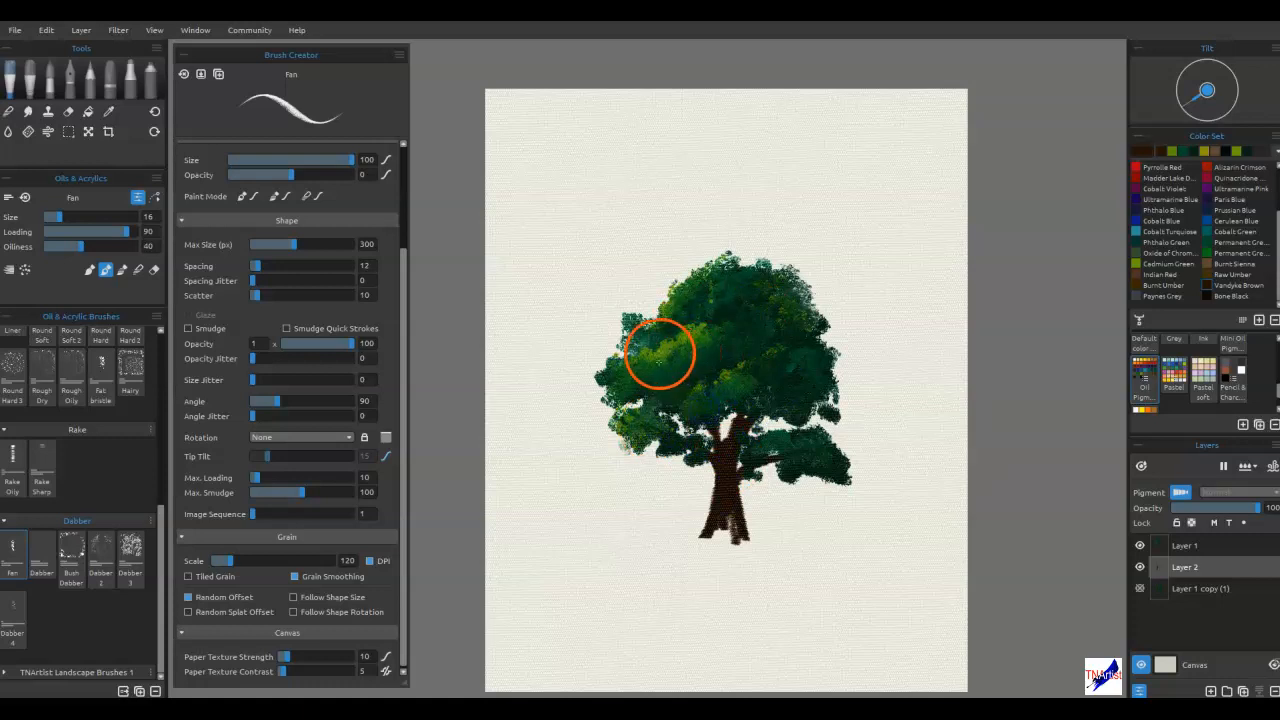
left_click_drag(706, 428, 715, 446)
mouse_move(738, 539)
left_mouse_down()
mouse_move(733, 504)
mouse_move(745, 539)
mouse_move(702, 536)
left_mouse_up()
mouse_move(737, 410)
left_mouse_down()
mouse_move(747, 397)
mouse_move(731, 419)
left_mouse_up()
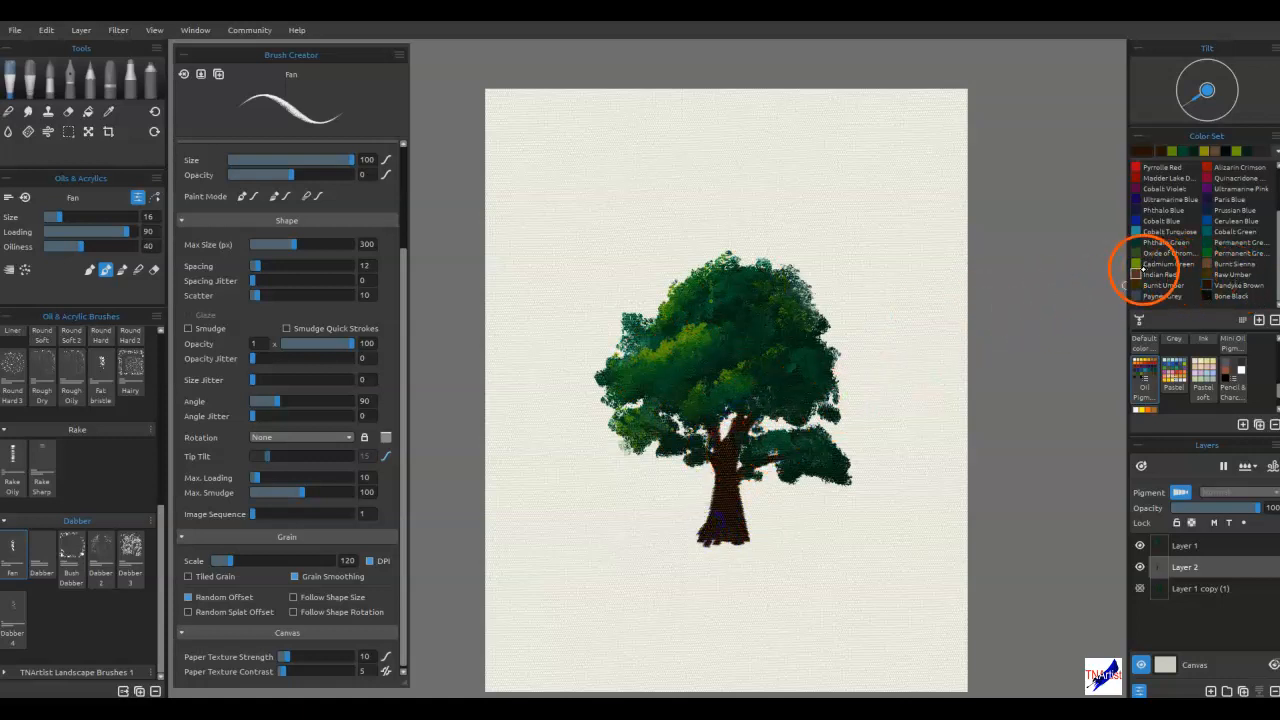
Step: Brush Indian Red along the trunk's left side, from the fork down to the base
left_click(1161, 275)
mouse_move(716, 500)
left_mouse_down()
mouse_move(711, 531)
mouse_move(714, 480)
mouse_move(717, 530)
left_mouse_up()
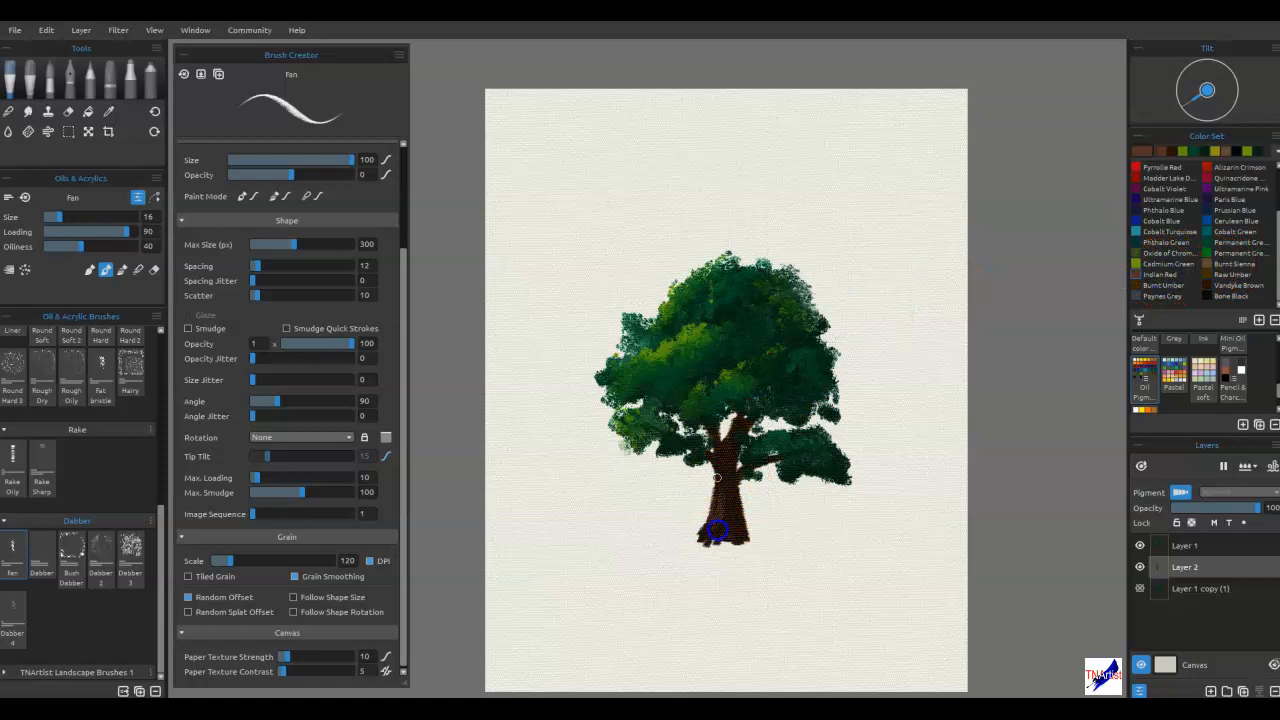
left_click_drag(710, 482, 717, 413)
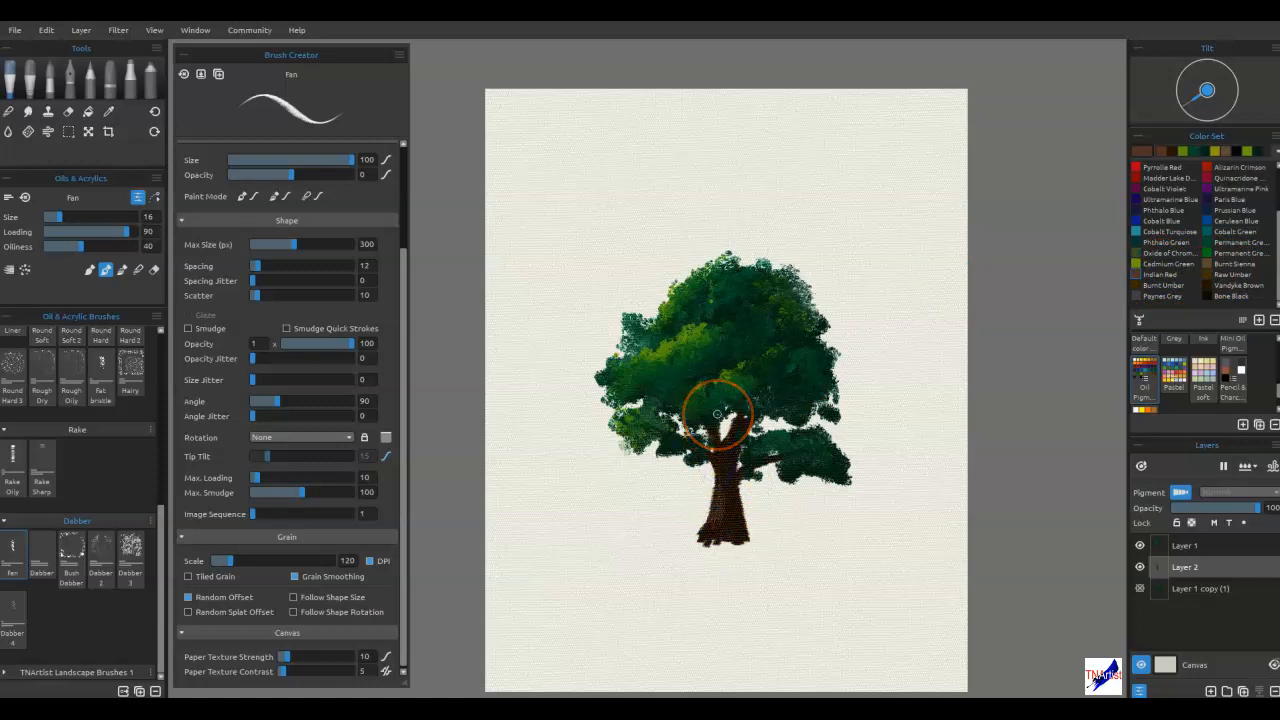
scroll(655, 421, "up", 3)
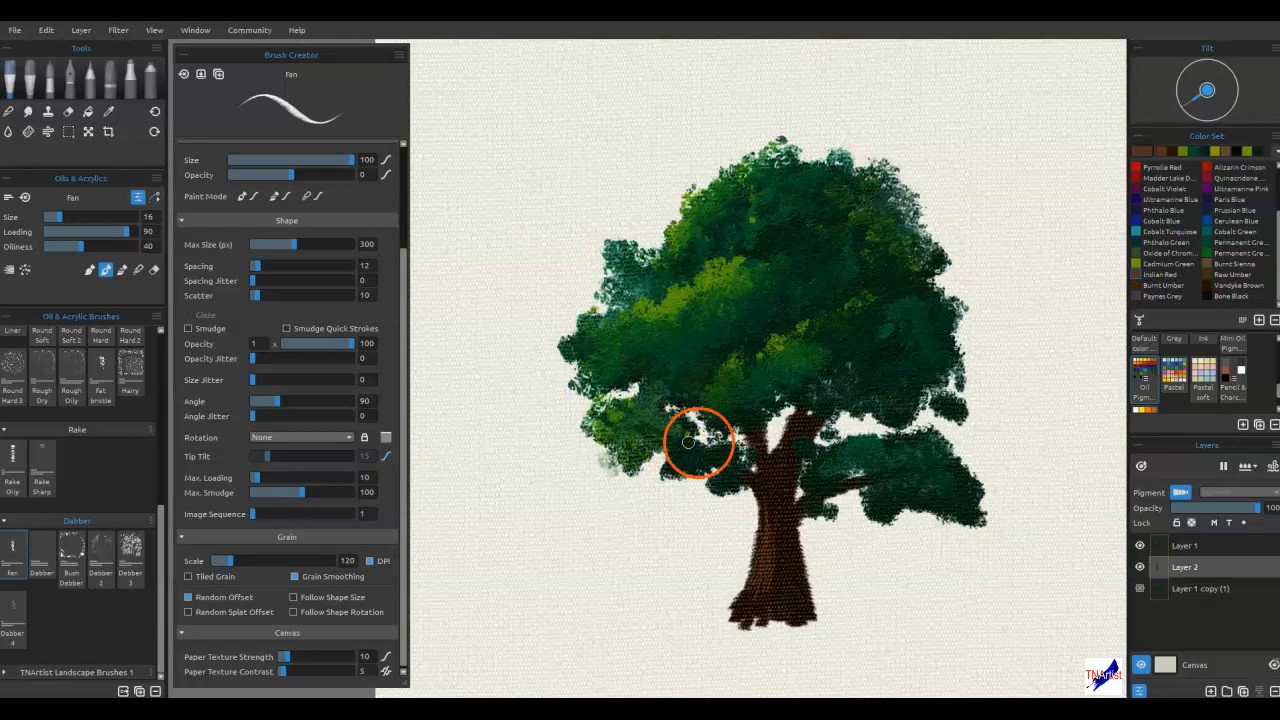
left_click(774, 492)
mouse_move(771, 548)
left_mouse_down()
mouse_move(757, 600)
mouse_move(741, 603)
left_mouse_up()
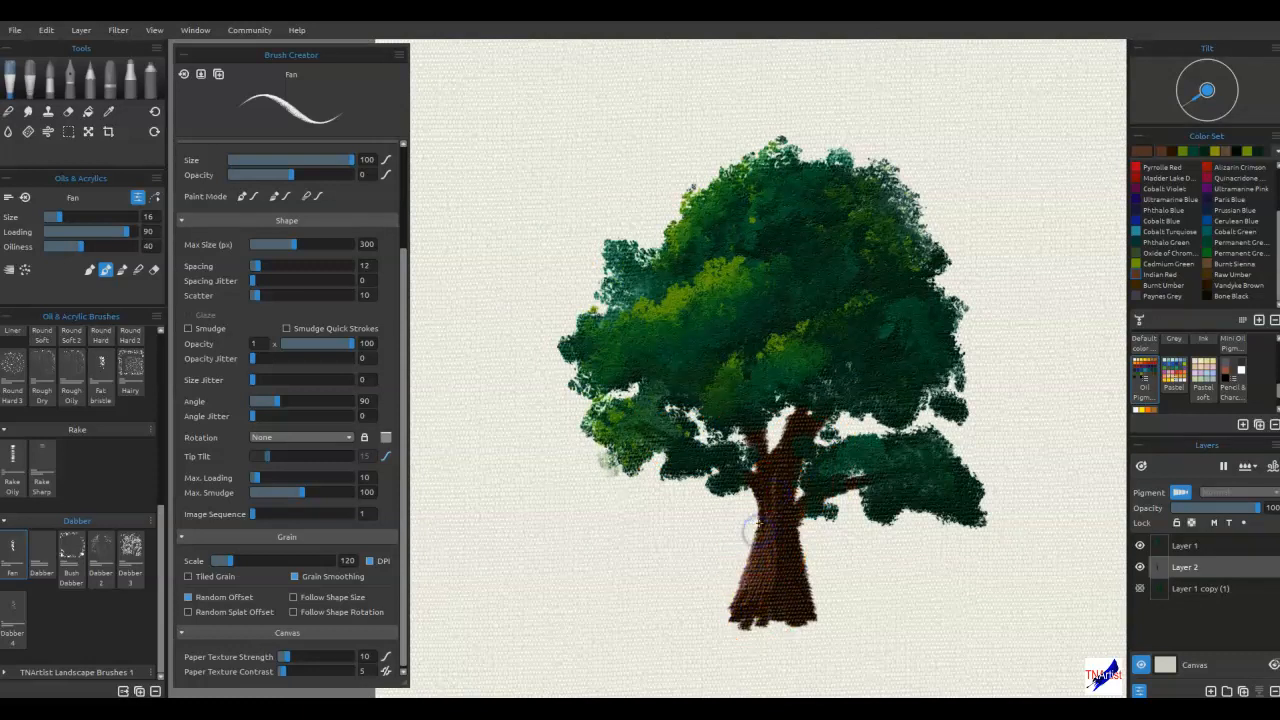
Step: Add Burnt Sienna highlights to the trunk's left side and blend them down the trunk and up the branches
left_click(1225, 263)
left_click_drag(826, 540, 767, 577)
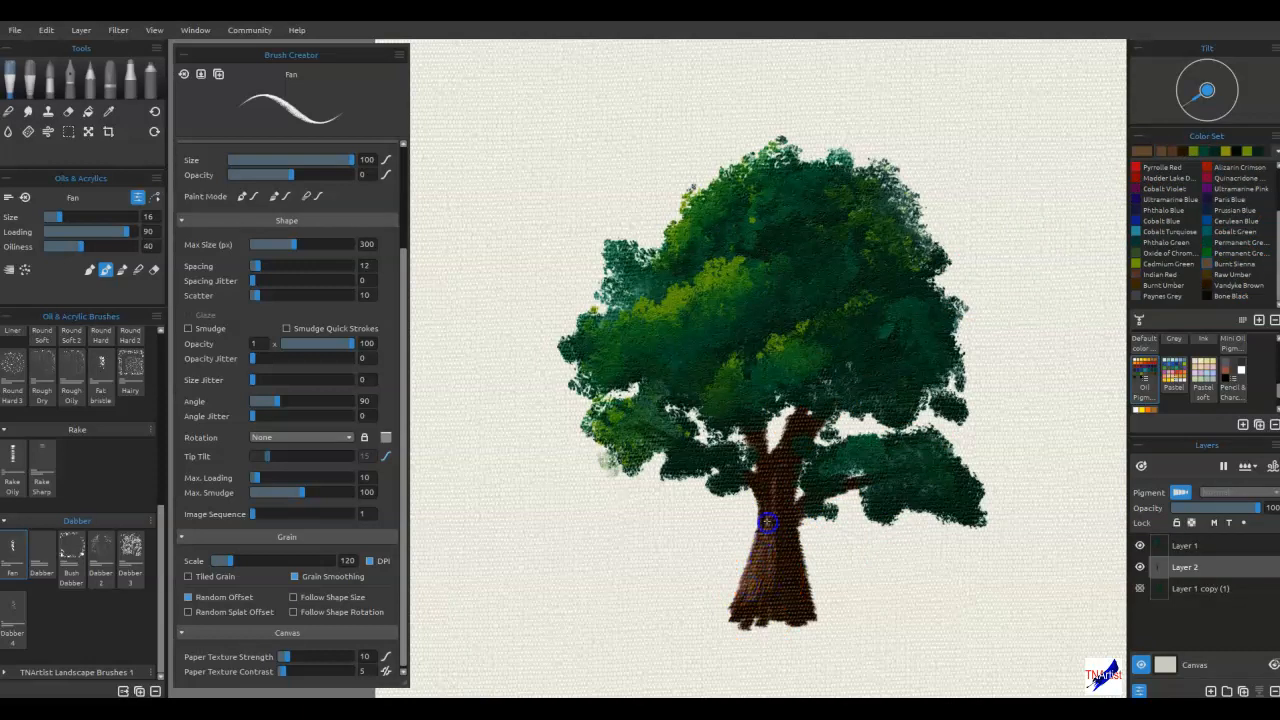
mouse_move(763, 481)
left_mouse_down()
mouse_move(806, 503)
mouse_move(797, 523)
mouse_move(762, 484)
left_mouse_up()
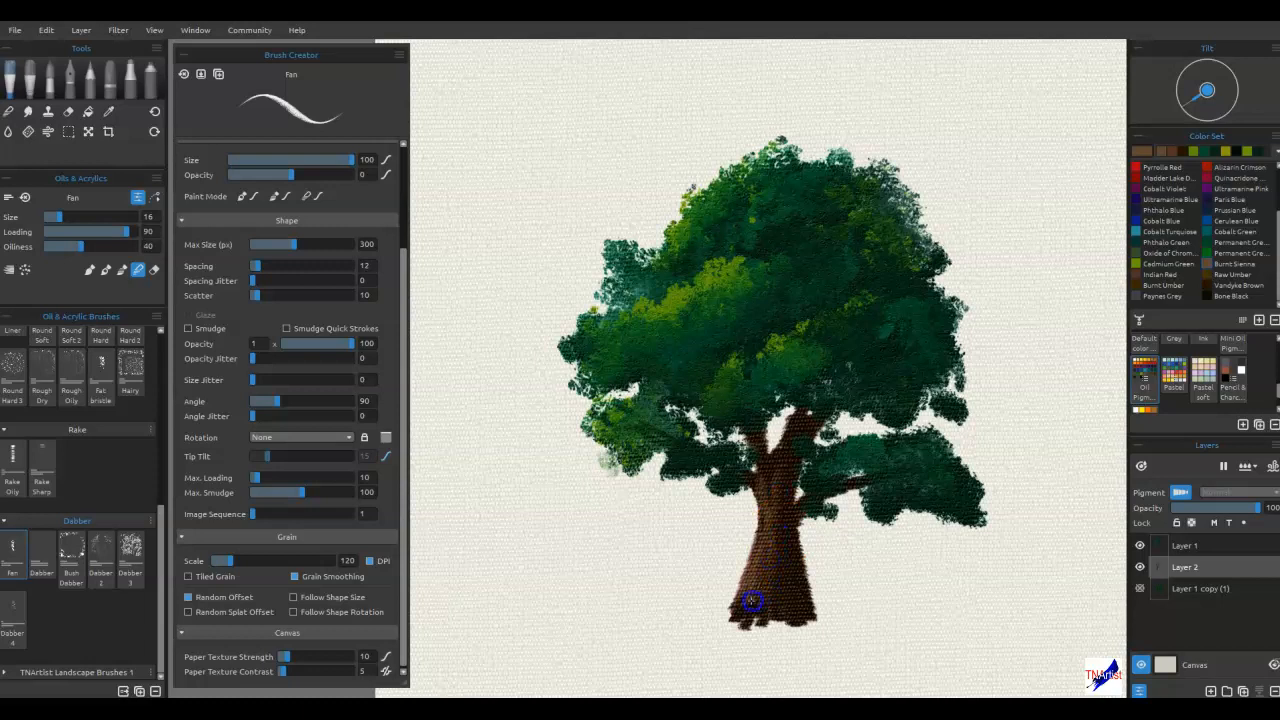
left_click_drag(771, 488, 806, 409)
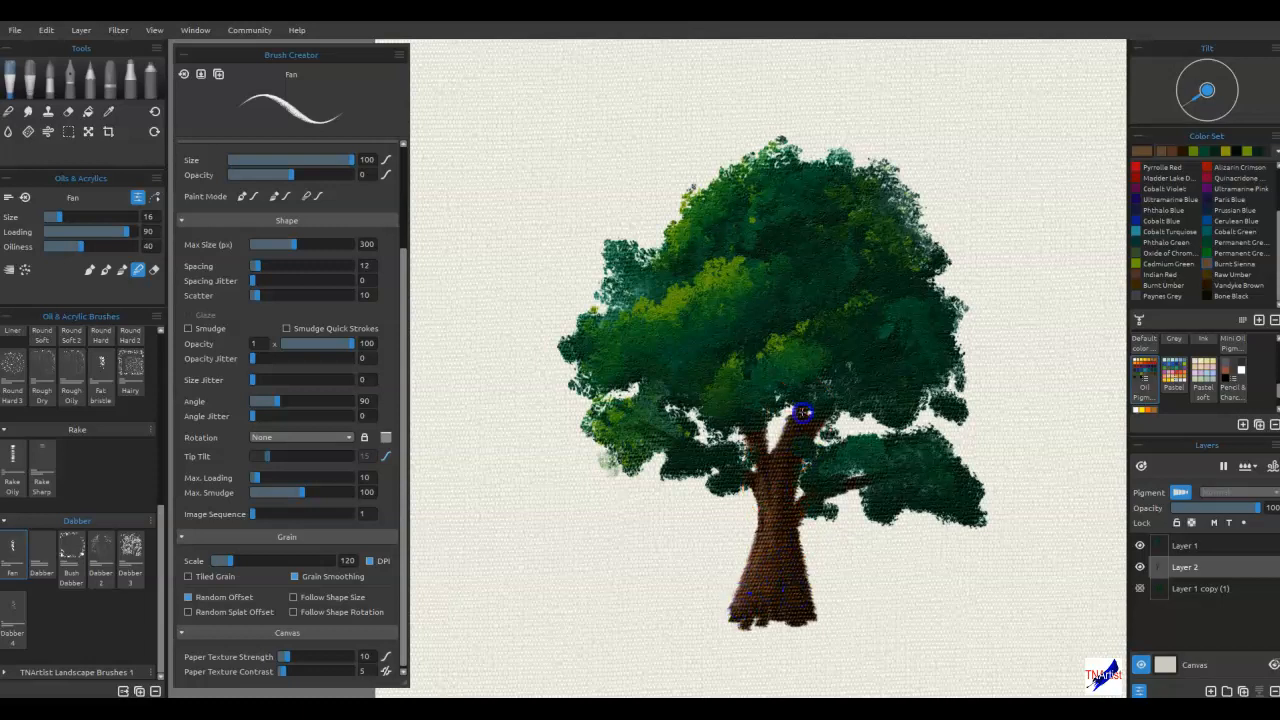
Step: Paint Cerulean Blue reflected light along the right side of the trunk and branches, and blend it into the brown
left_click(1217, 224)
mouse_move(775, 565)
left_mouse_down()
mouse_move(771, 543)
mouse_move(789, 529)
mouse_move(801, 583)
left_mouse_up()
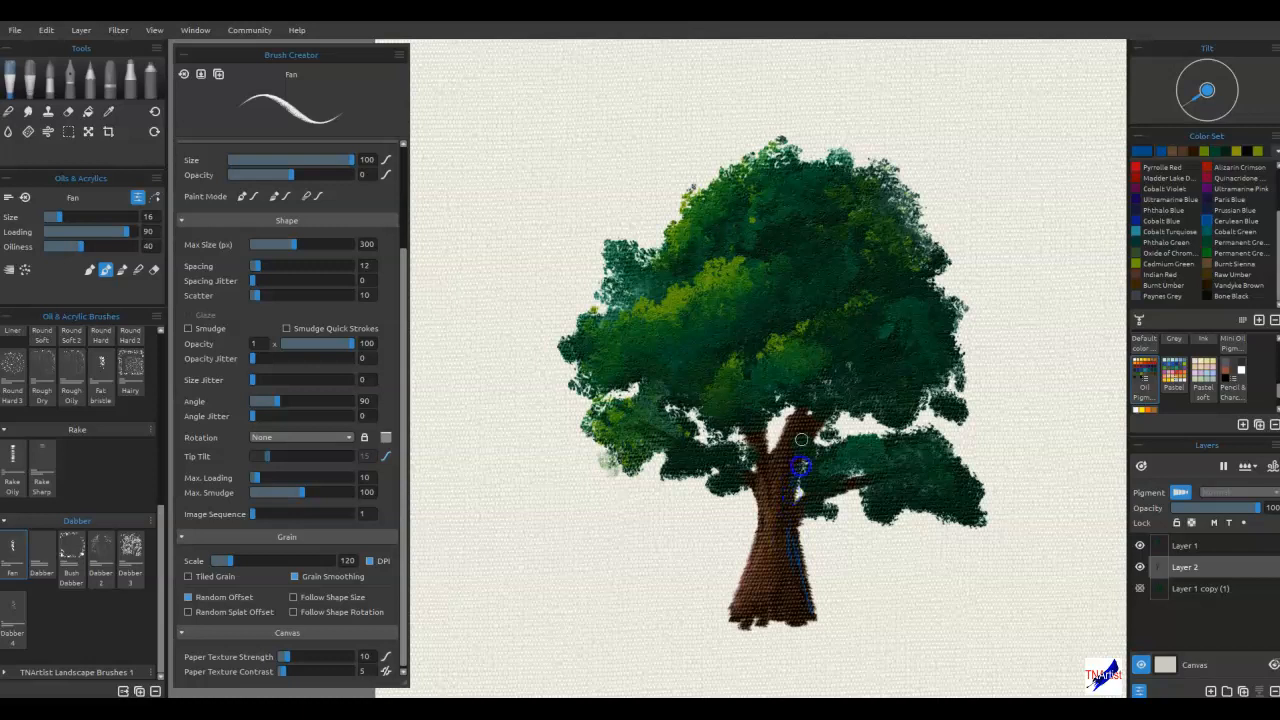
mouse_move(774, 425)
left_mouse_down()
mouse_move(771, 449)
mouse_move(767, 434)
left_mouse_up()
mouse_move(786, 538)
left_mouse_down()
mouse_move(805, 514)
mouse_move(935, 466)
mouse_move(860, 488)
mouse_move(854, 465)
mouse_move(810, 511)
mouse_move(797, 590)
left_mouse_up()
mouse_move(791, 528)
left_mouse_down()
mouse_move(794, 584)
mouse_move(787, 517)
mouse_move(807, 618)
mouse_move(792, 490)
left_mouse_up()
mouse_move(817, 421)
left_mouse_down()
mouse_move(826, 503)
mouse_move(863, 480)
mouse_move(754, 451)
mouse_move(785, 428)
left_mouse_up()
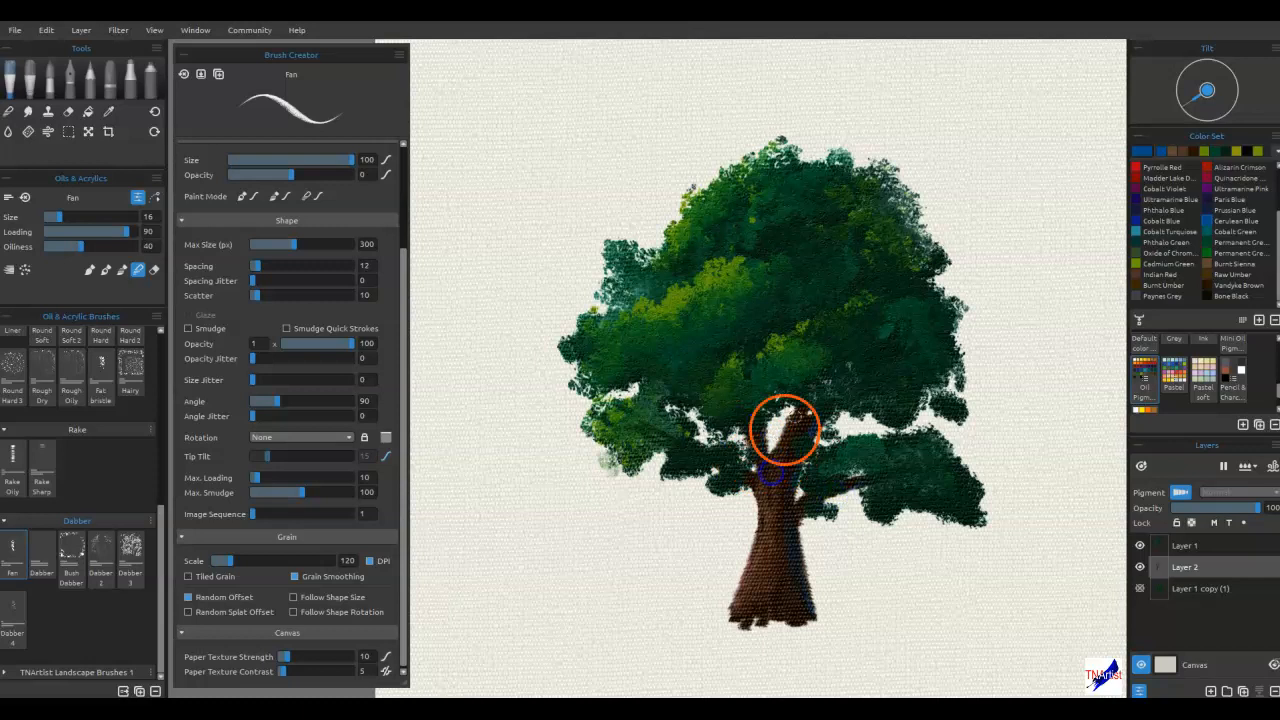
Step: Add Cobalt Turquoise strokes to the trunk's right side with the Knife Textured 3 brush and blend them in
left_click_drag(161, 521, 156, 355)
left_click(88, 500)
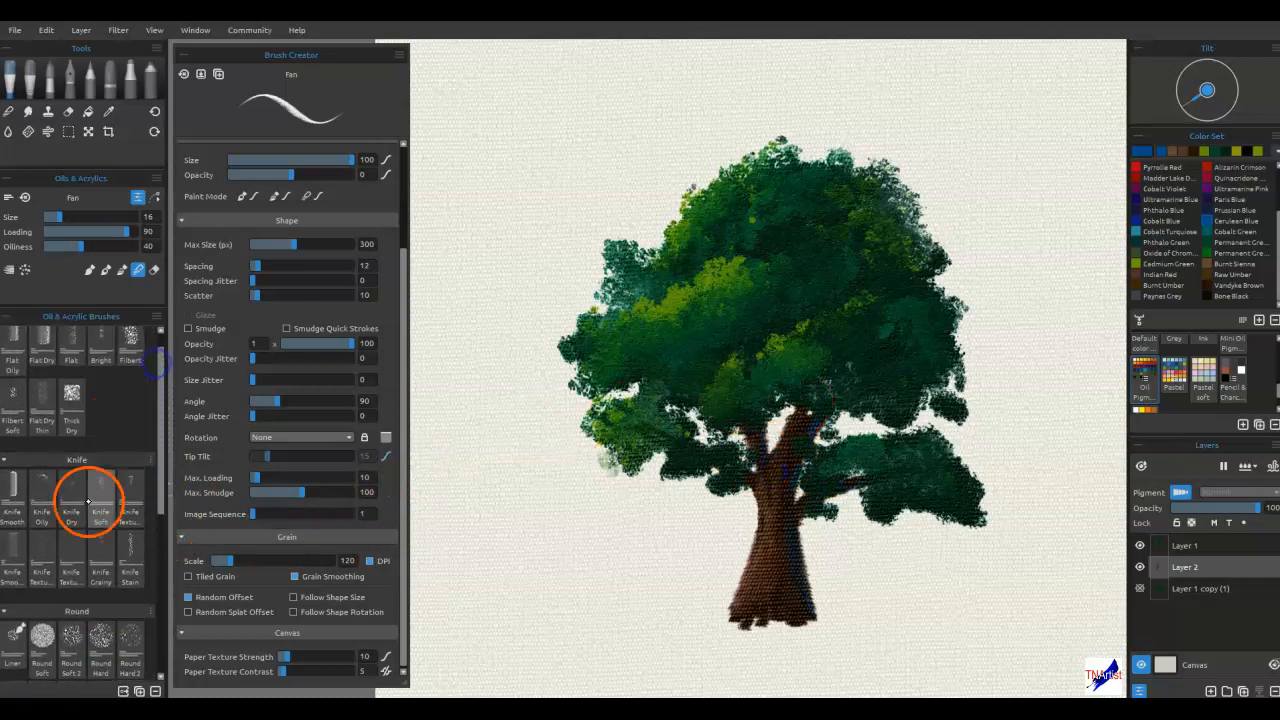
left_click(172, 447)
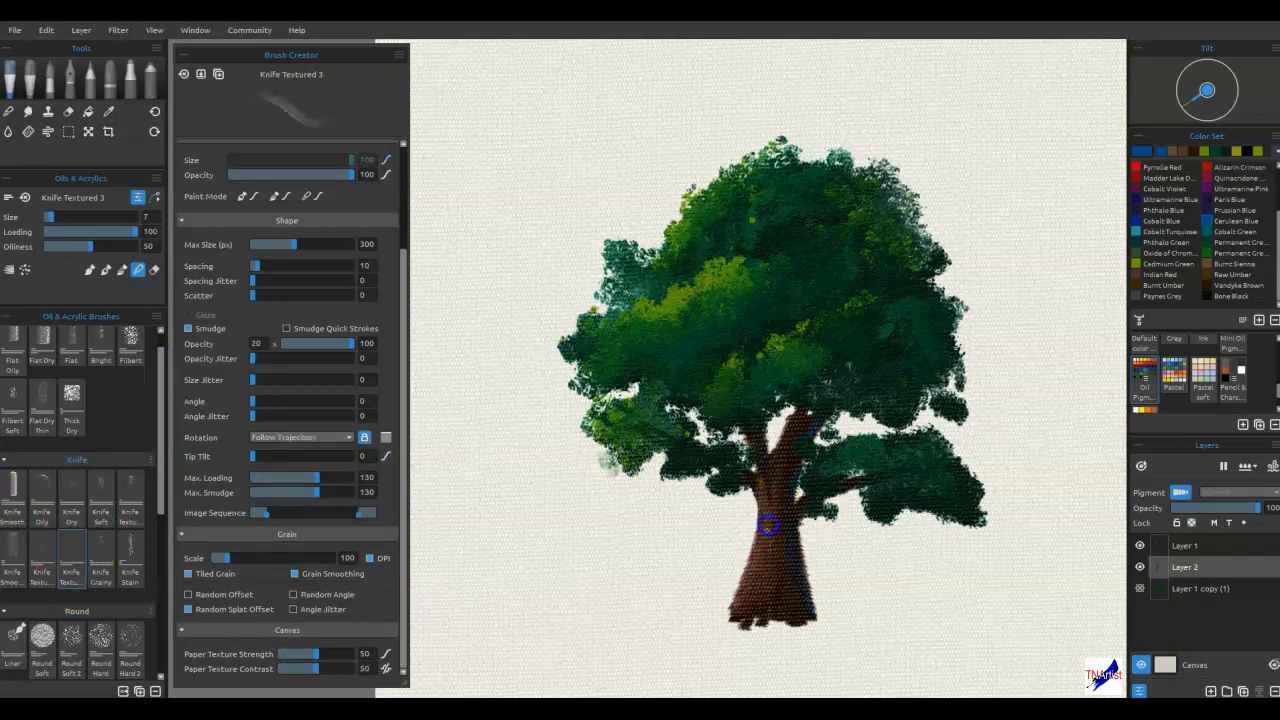
mouse_move(810, 507)
left_mouse_down()
mouse_move(826, 491)
mouse_move(787, 575)
mouse_move(792, 600)
left_mouse_up()
left_click(1160, 230)
left_click_drag(814, 600, 797, 588)
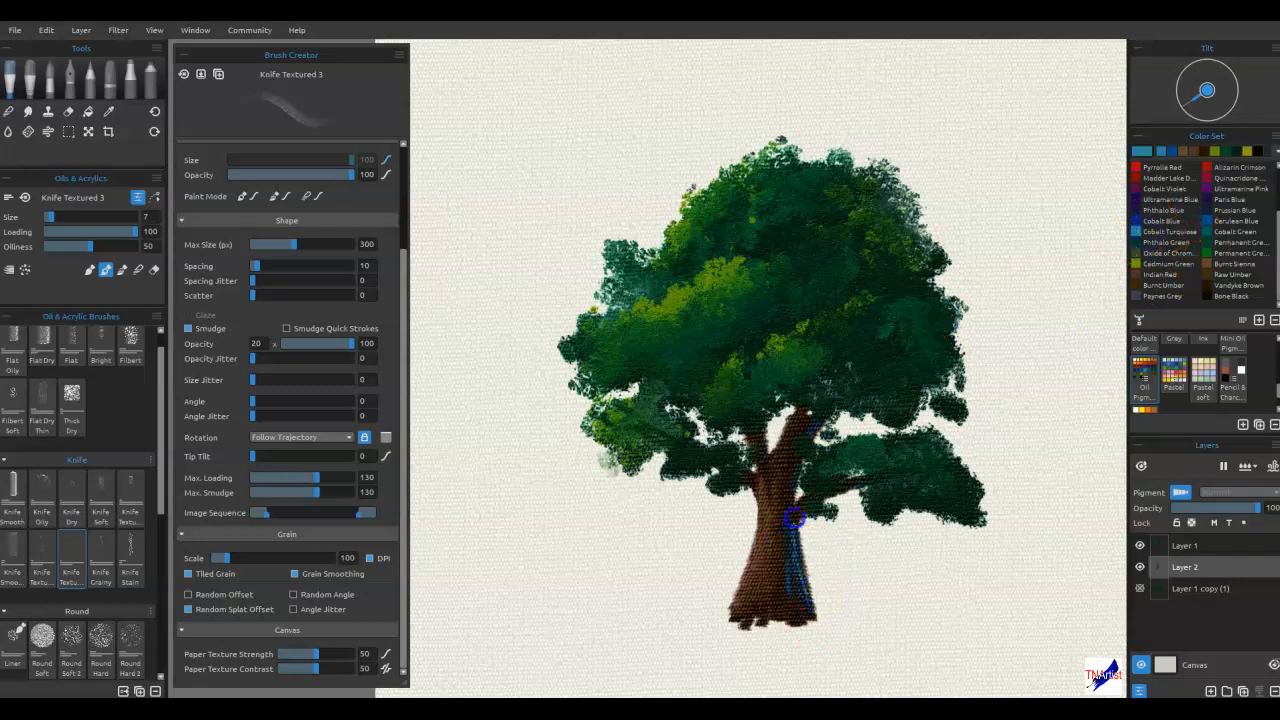
mouse_move(806, 432)
left_mouse_down()
mouse_move(811, 400)
mouse_move(791, 534)
mouse_move(810, 496)
mouse_move(780, 586)
mouse_move(795, 535)
mouse_move(805, 568)
mouse_move(782, 591)
mouse_move(784, 576)
left_mouse_up()
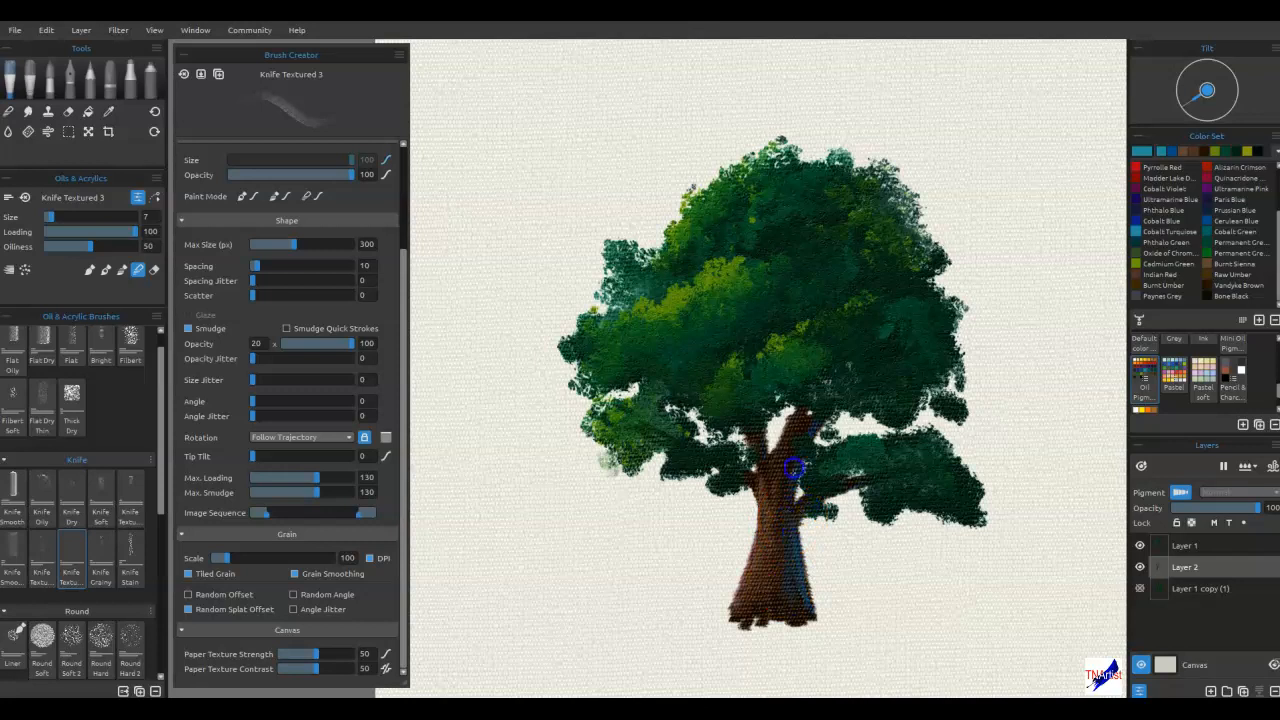
Step: Mix a lighter brown, #996e4b, paint bark highlights on the trunk's left side and branches, and blend them
left_click(1178, 153)
double_click(1145, 152)
mouse_move(795, 265)
left_mouse_down()
mouse_move(801, 296)
mouse_move(797, 286)
left_mouse_up()
left_click(738, 473)
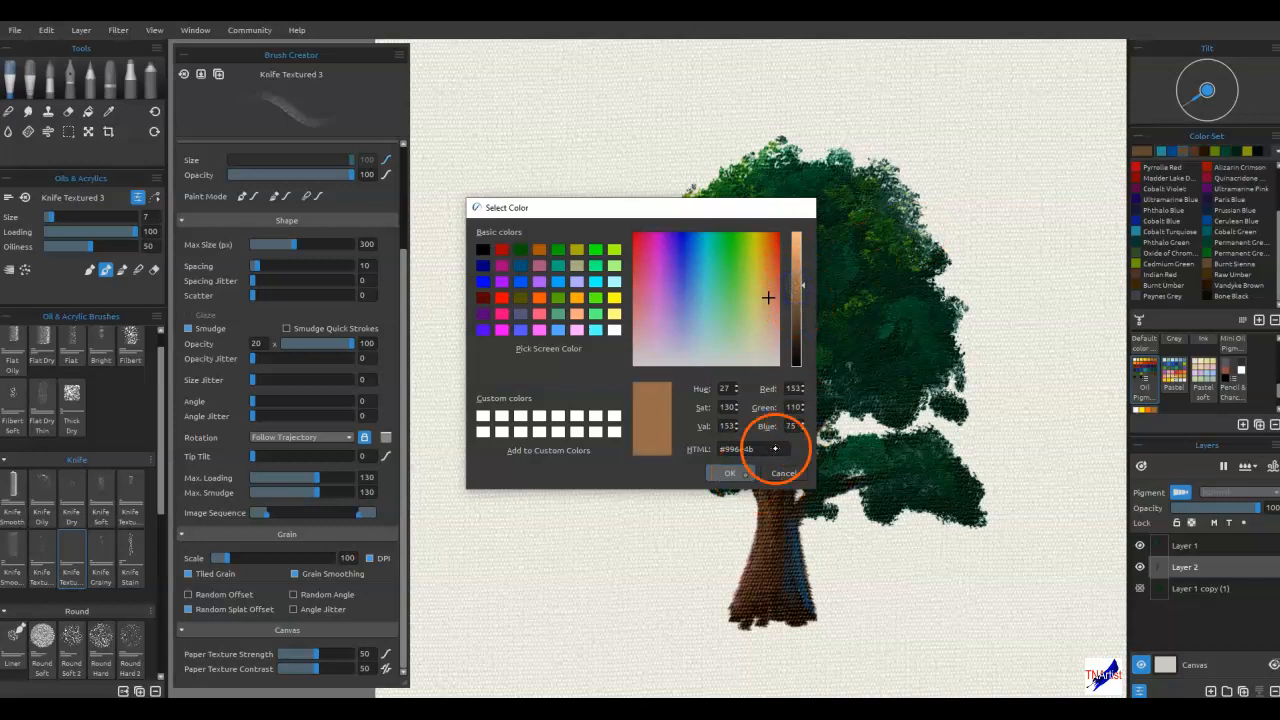
left_click_drag(751, 591, 756, 568)
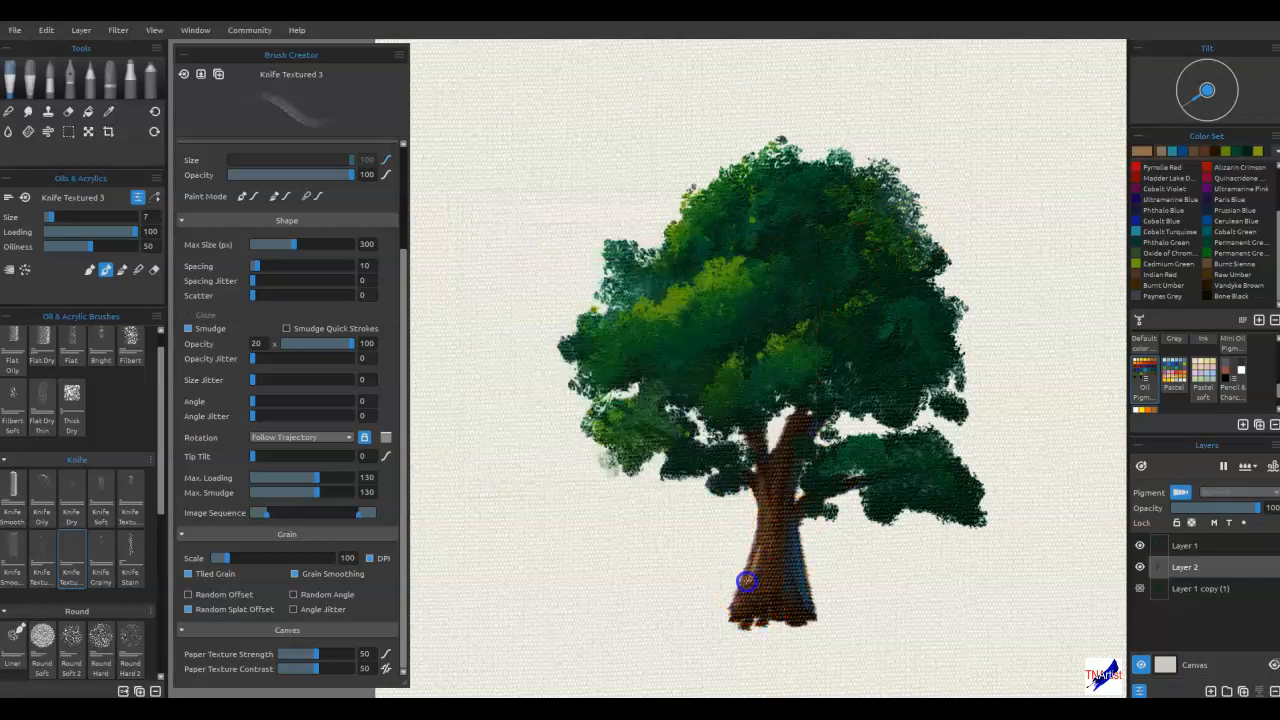
mouse_move(761, 578)
left_mouse_down()
mouse_move(763, 503)
mouse_move(740, 597)
left_mouse_up()
mouse_move(805, 462)
left_mouse_down()
mouse_move(783, 436)
mouse_move(809, 509)
mouse_move(857, 480)
mouse_move(766, 429)
mouse_move(752, 437)
mouse_move(831, 531)
mouse_move(777, 591)
mouse_move(781, 604)
mouse_move(766, 560)
mouse_move(820, 514)
mouse_move(766, 563)
mouse_move(771, 516)
left_mouse_up()
mouse_move(779, 605)
left_mouse_down()
mouse_move(792, 559)
mouse_move(745, 538)
mouse_move(791, 521)
mouse_move(745, 549)
mouse_move(795, 546)
mouse_move(771, 580)
left_mouse_up()
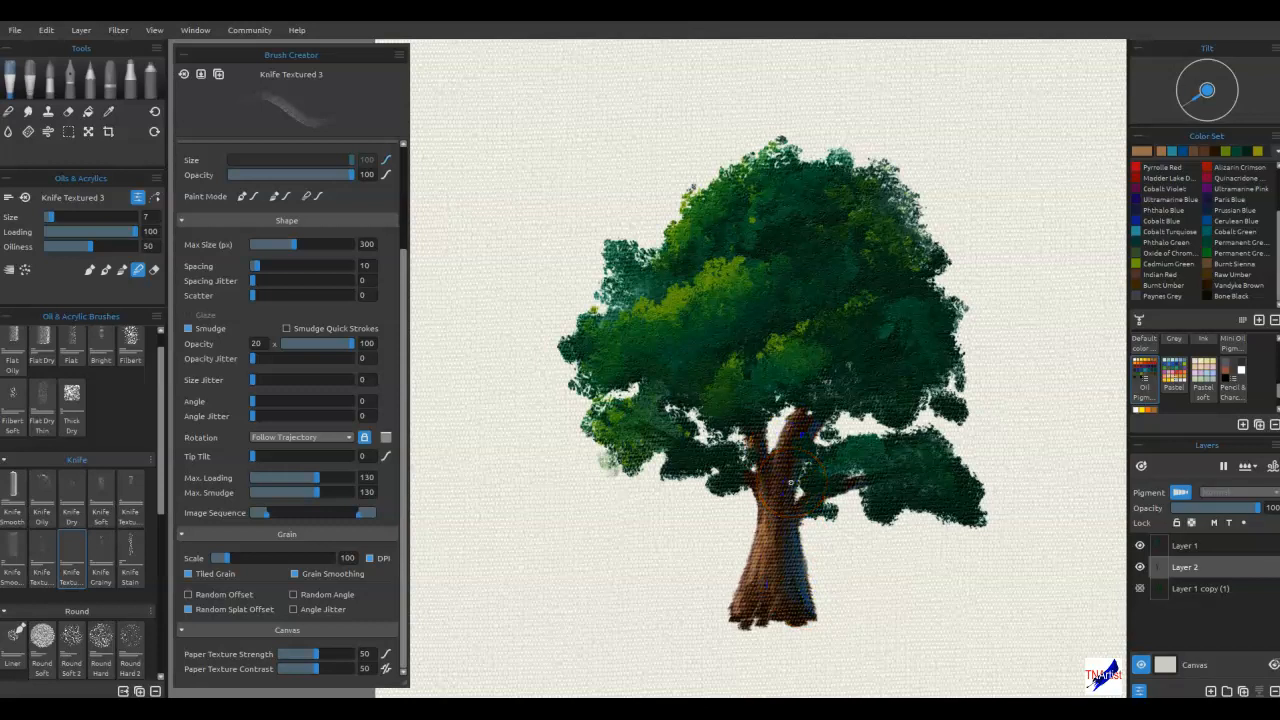
Step: Erase paint in the gap between the main branches and clean up the trunk's outer edges and base
mouse_move(833, 460)
left_mouse_down()
mouse_move(777, 437)
mouse_move(789, 419)
left_mouse_up()
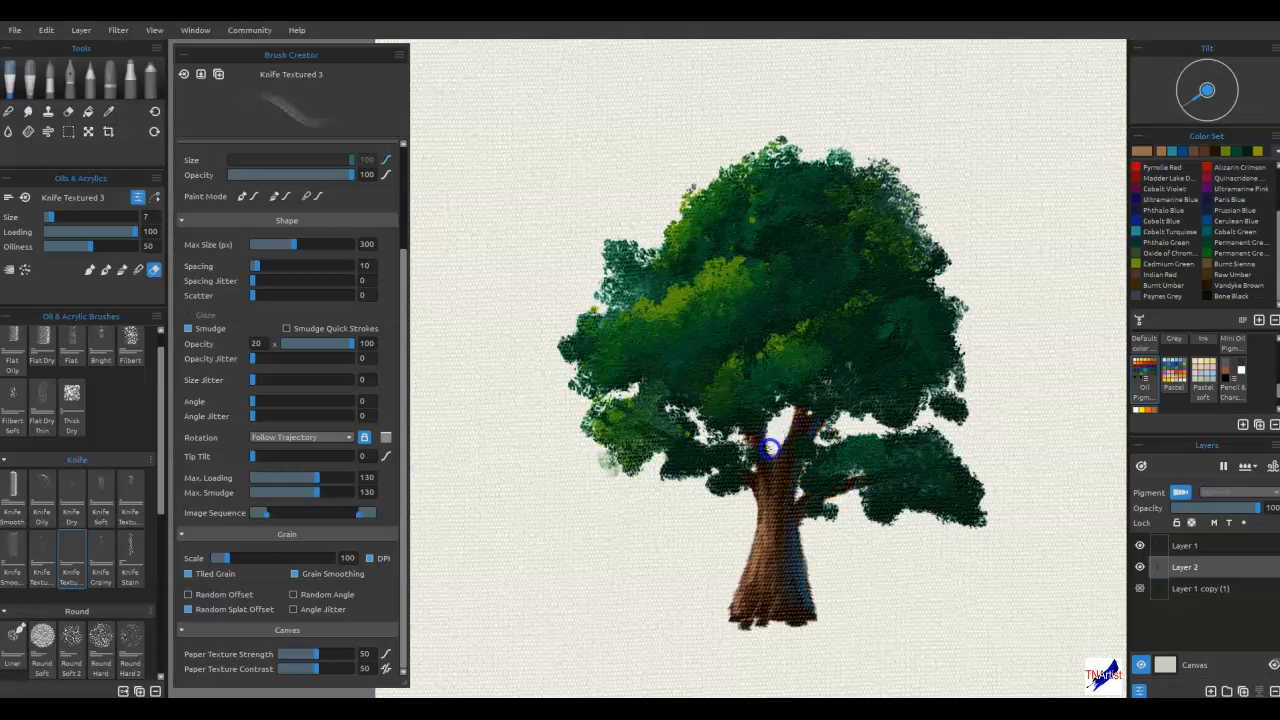
mouse_move(747, 449)
left_mouse_down()
mouse_move(857, 488)
mouse_move(846, 493)
mouse_move(914, 474)
mouse_move(805, 531)
left_mouse_up()
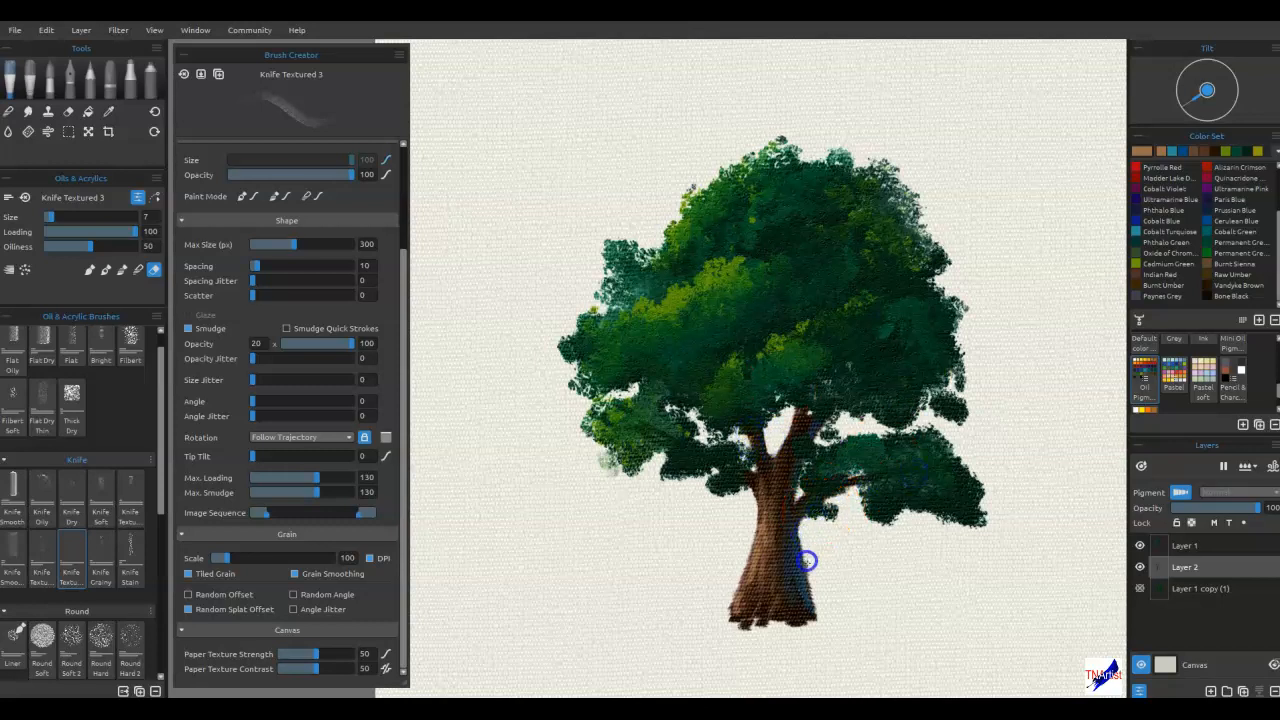
mouse_move(813, 590)
left_mouse_down()
mouse_move(809, 571)
mouse_move(813, 595)
mouse_move(726, 623)
left_mouse_up()
left_click_drag(766, 455, 768, 452)
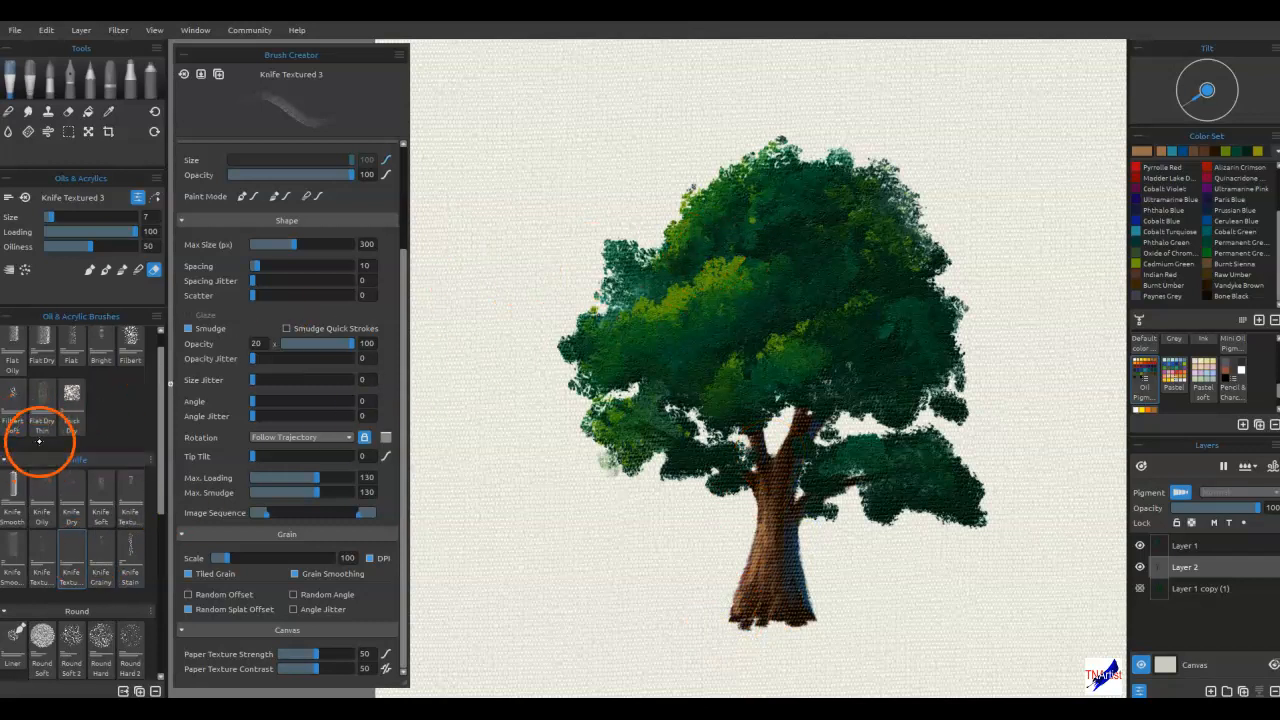
Step: On Layer 1, dab sampled dark green at the crown's upper-left edge and yellow-green on its left middle with the Filbert Soft brush
left_click(161, 334)
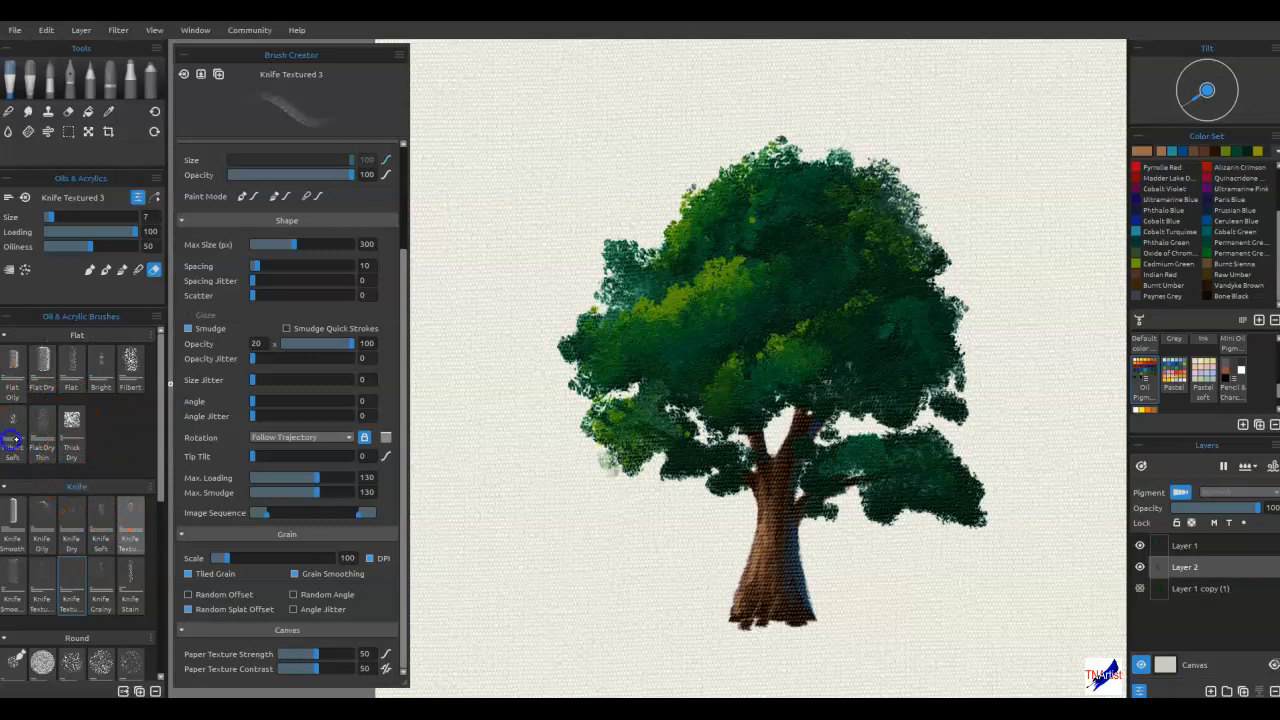
left_click(16, 426)
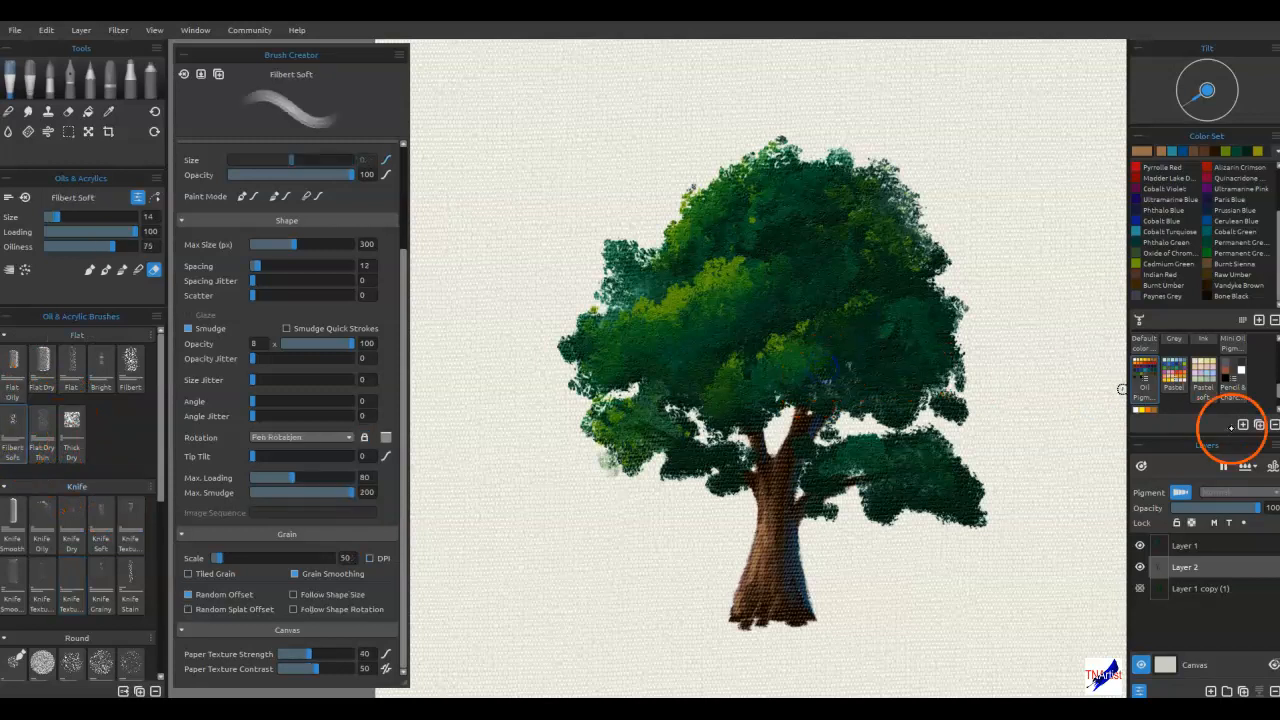
left_click(1188, 546)
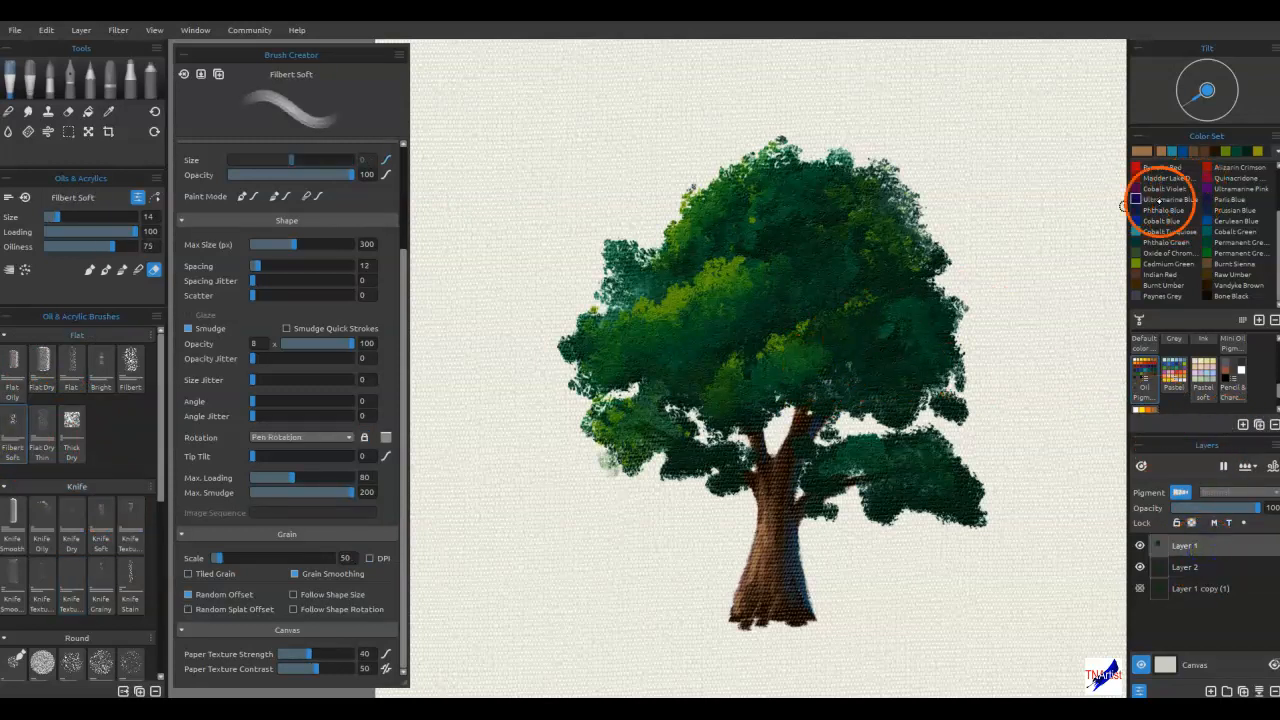
left_click(849, 352, "alt")
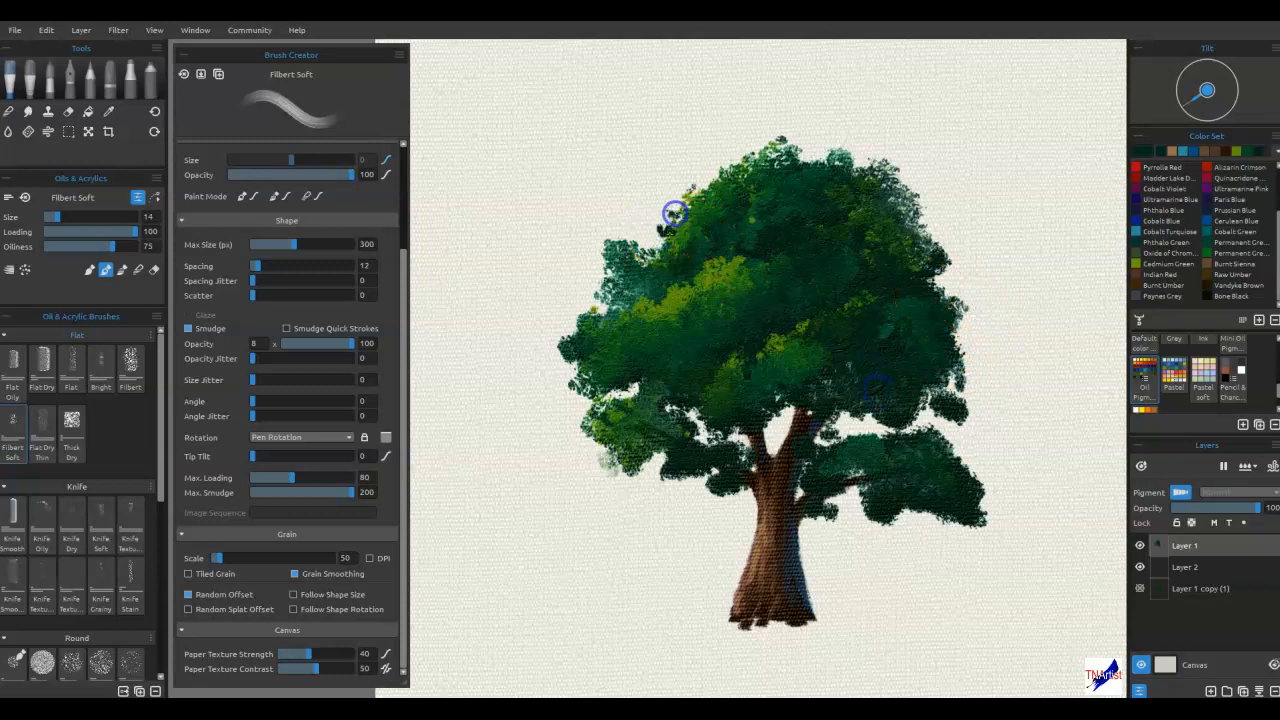
left_click(690, 290, "alt")
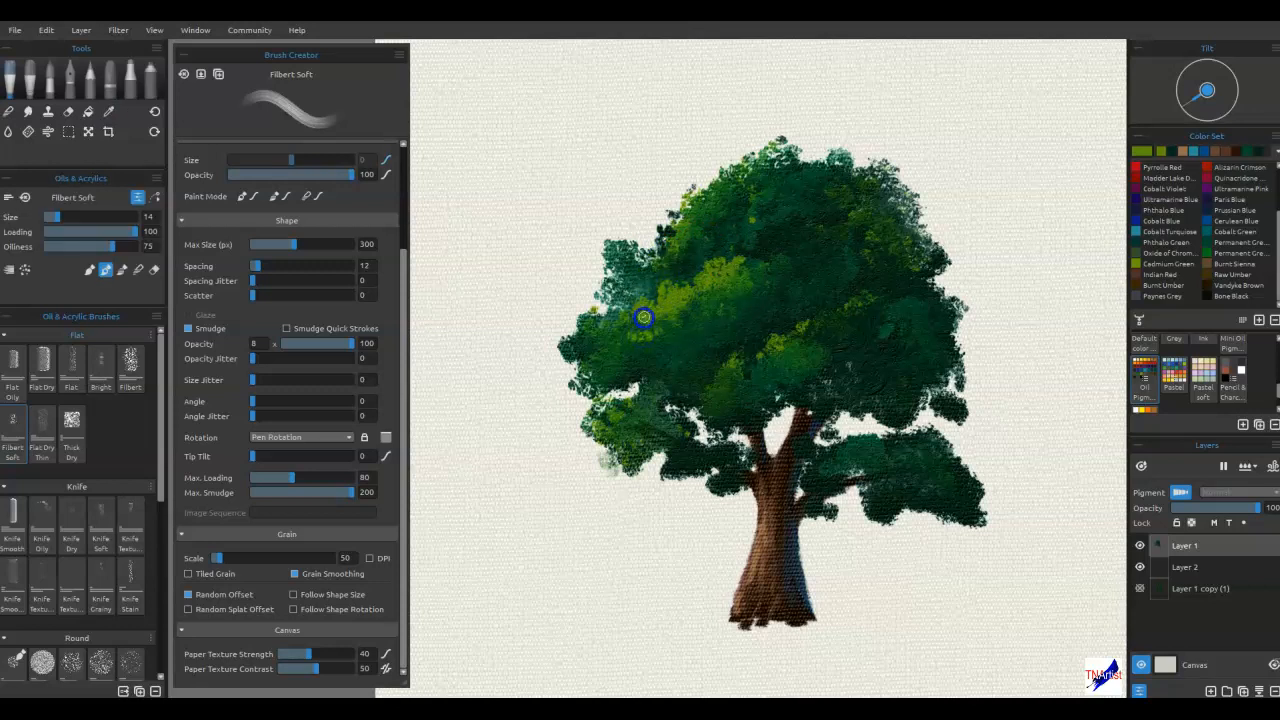
scroll(162, 515, "down", 5)
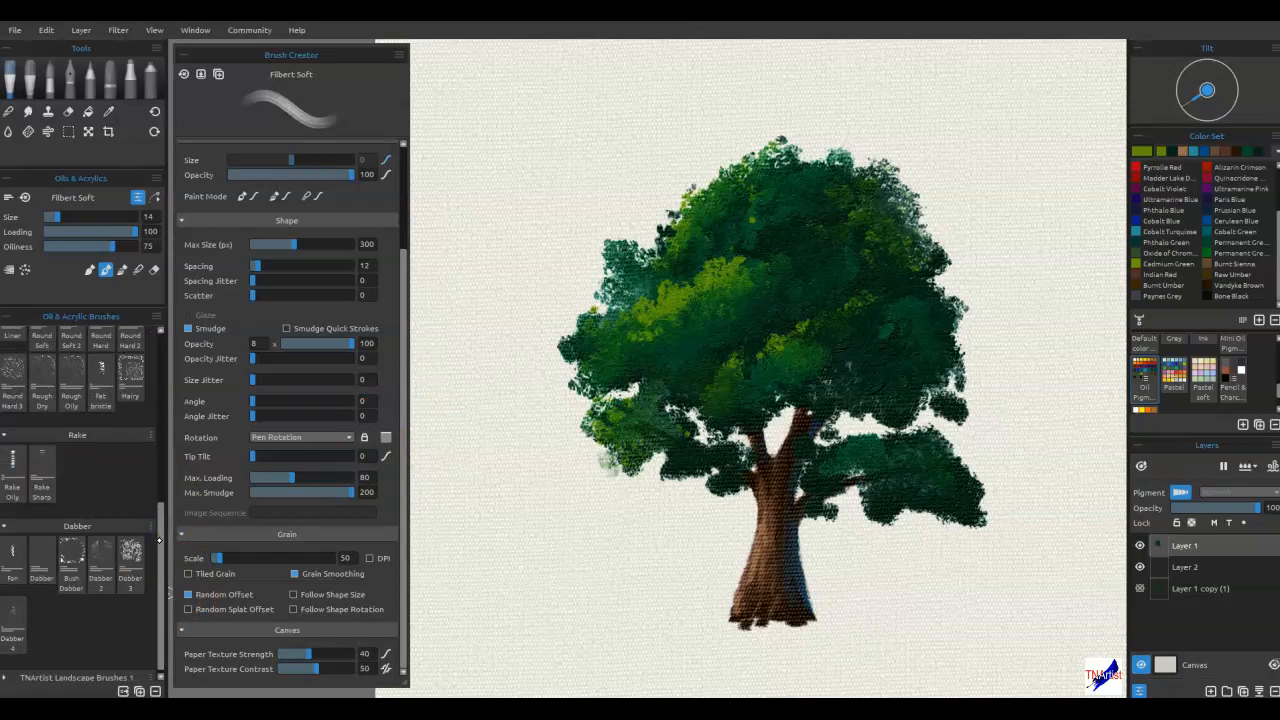
left_click_drag(160, 525, 160, 355)
left_click(32, 77)
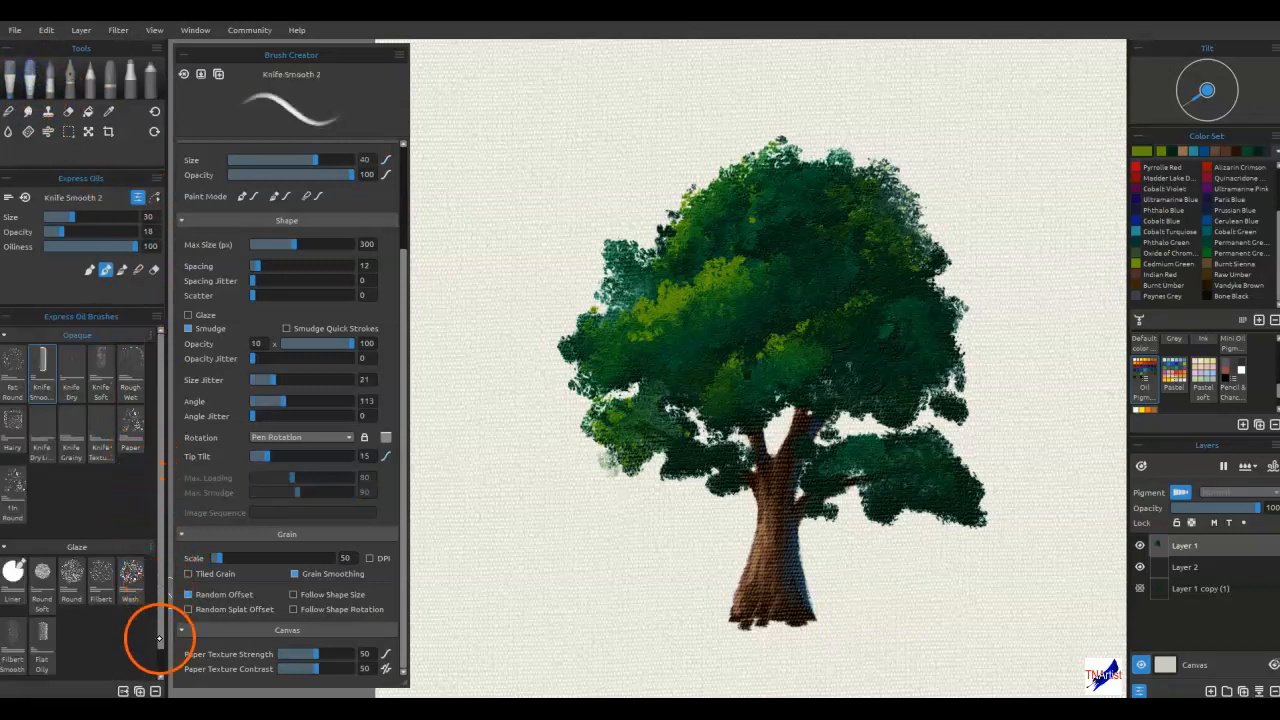
left_click_drag(163, 664, 164, 624)
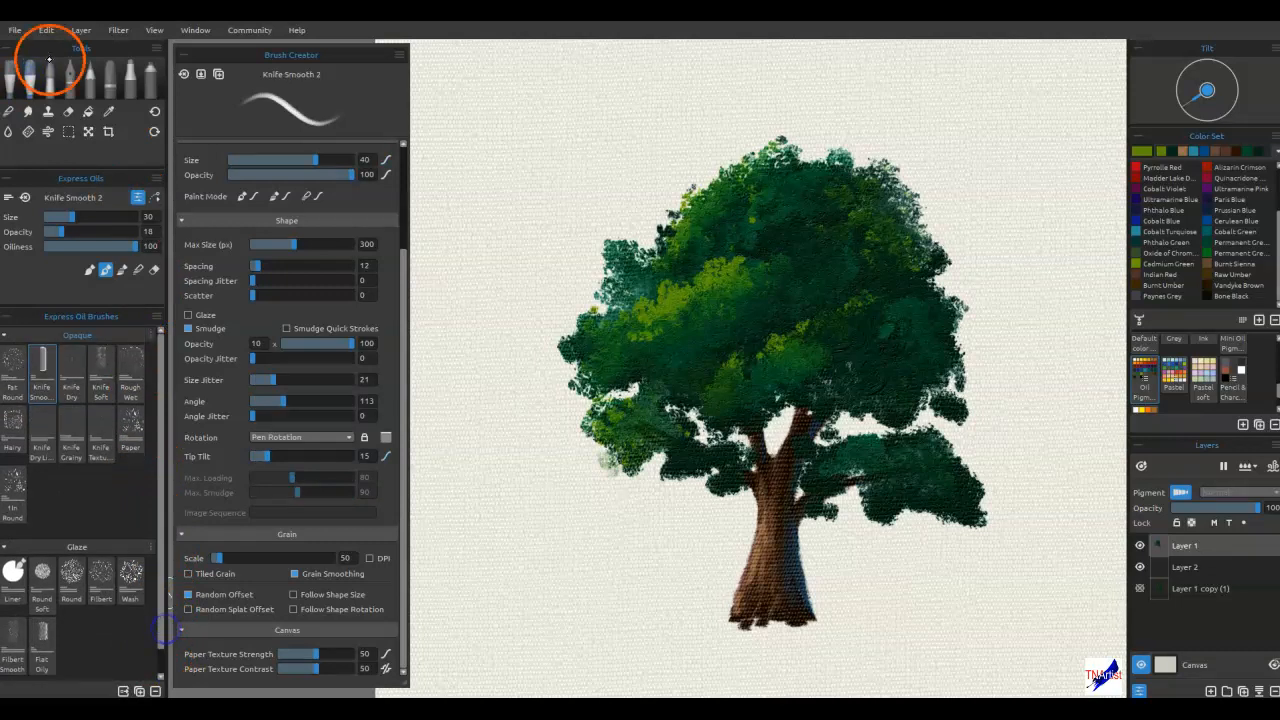
left_click(14, 75)
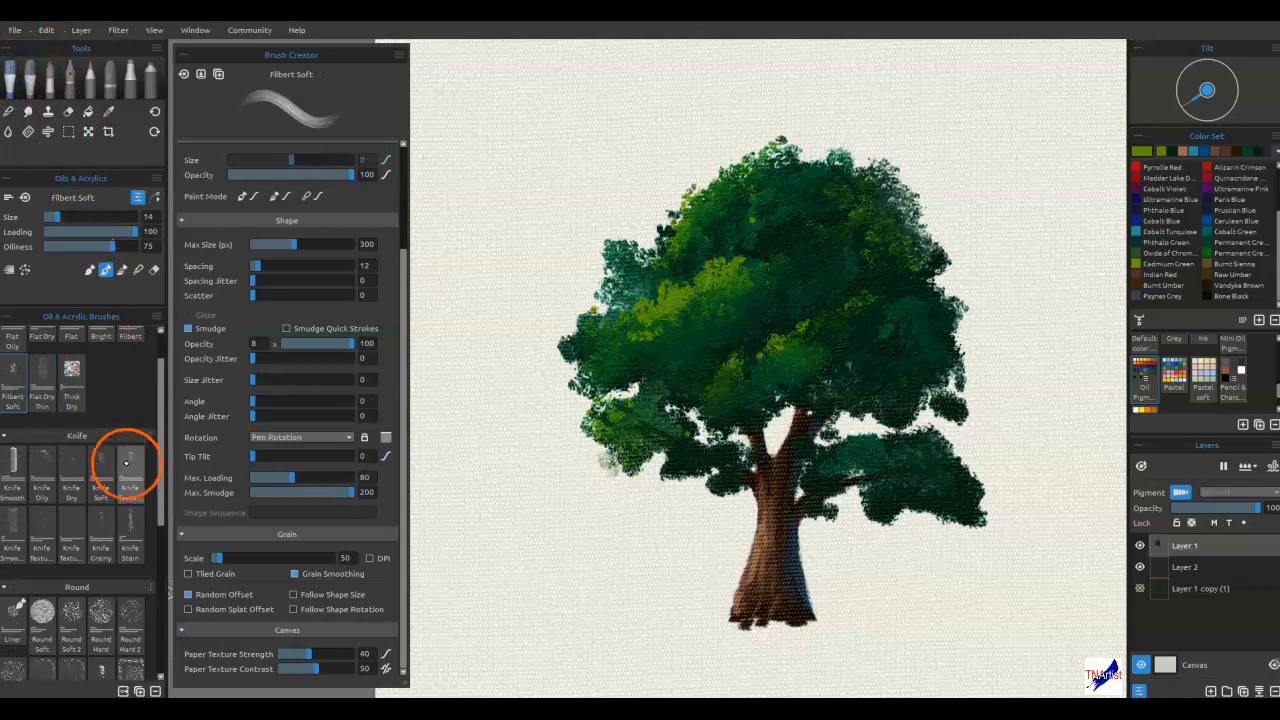
Step: Browse the Oils & Acrylics, Express Oils and Watercolors brush libraries, including Gouache, Sumi-e and Spatter, for a brush suited to leaf details
left_click_drag(163, 523, 163, 678)
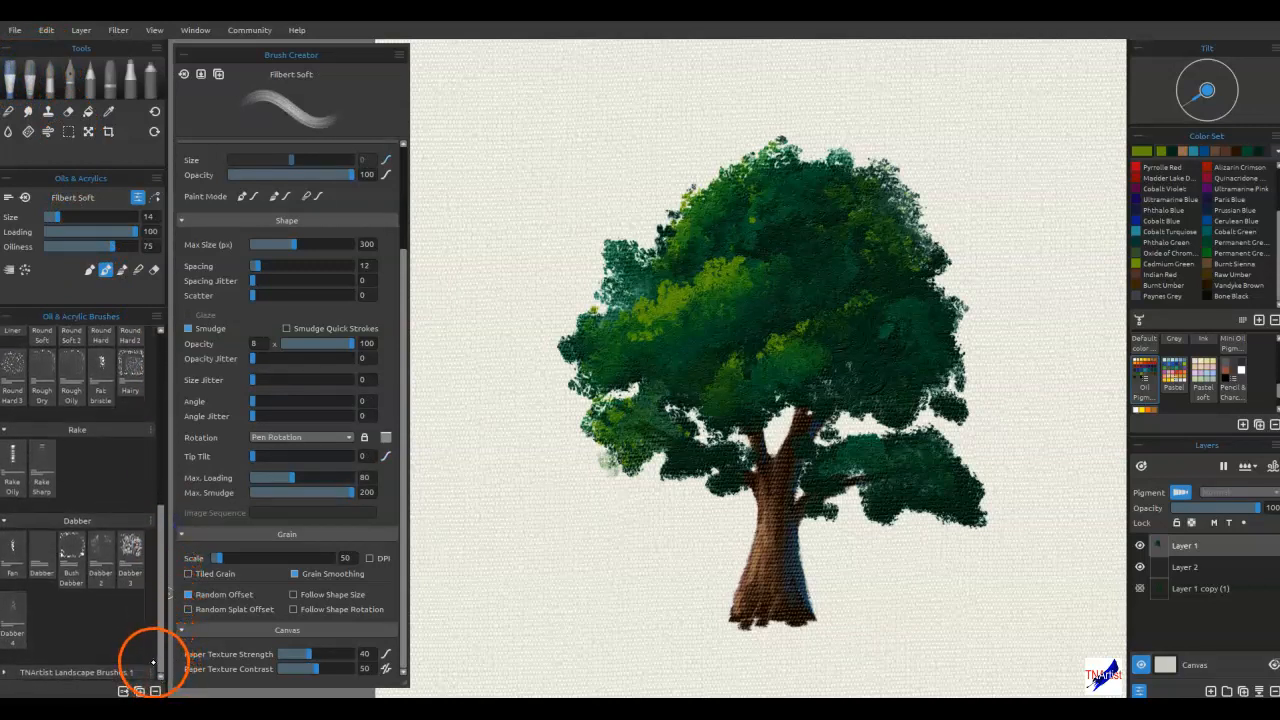
left_click(15, 70)
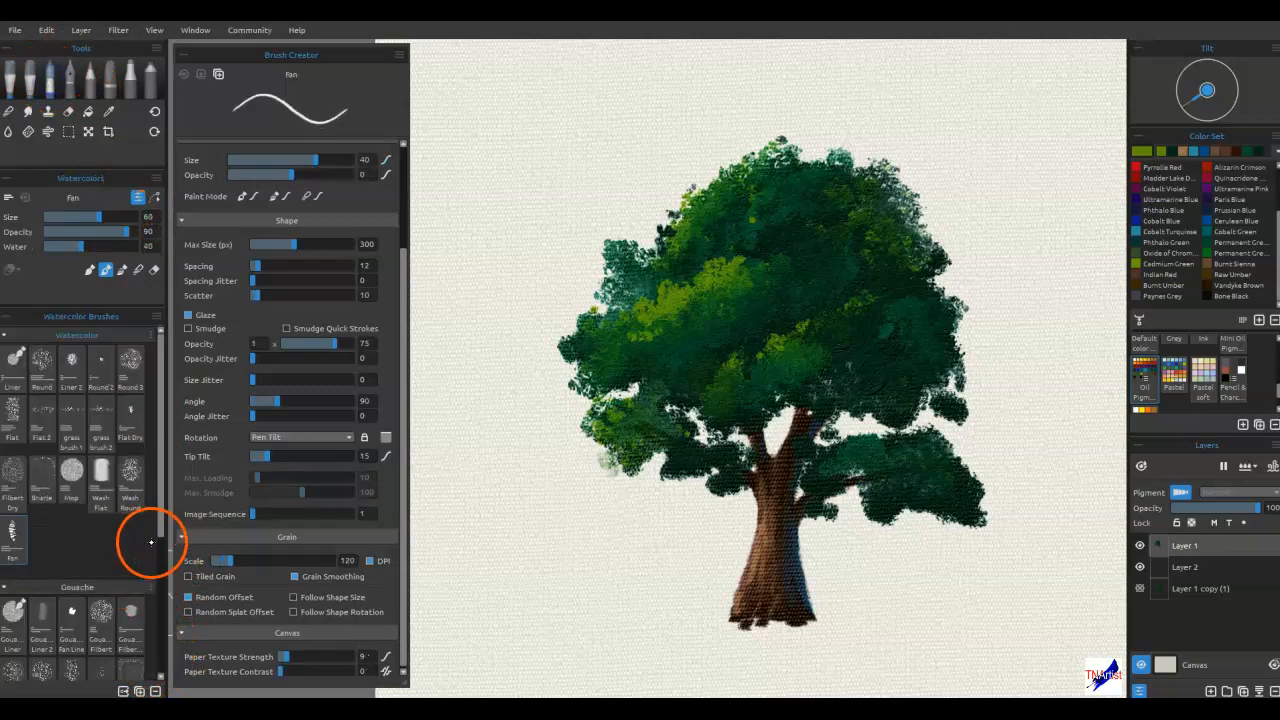
left_click_drag(160, 528, 162, 682)
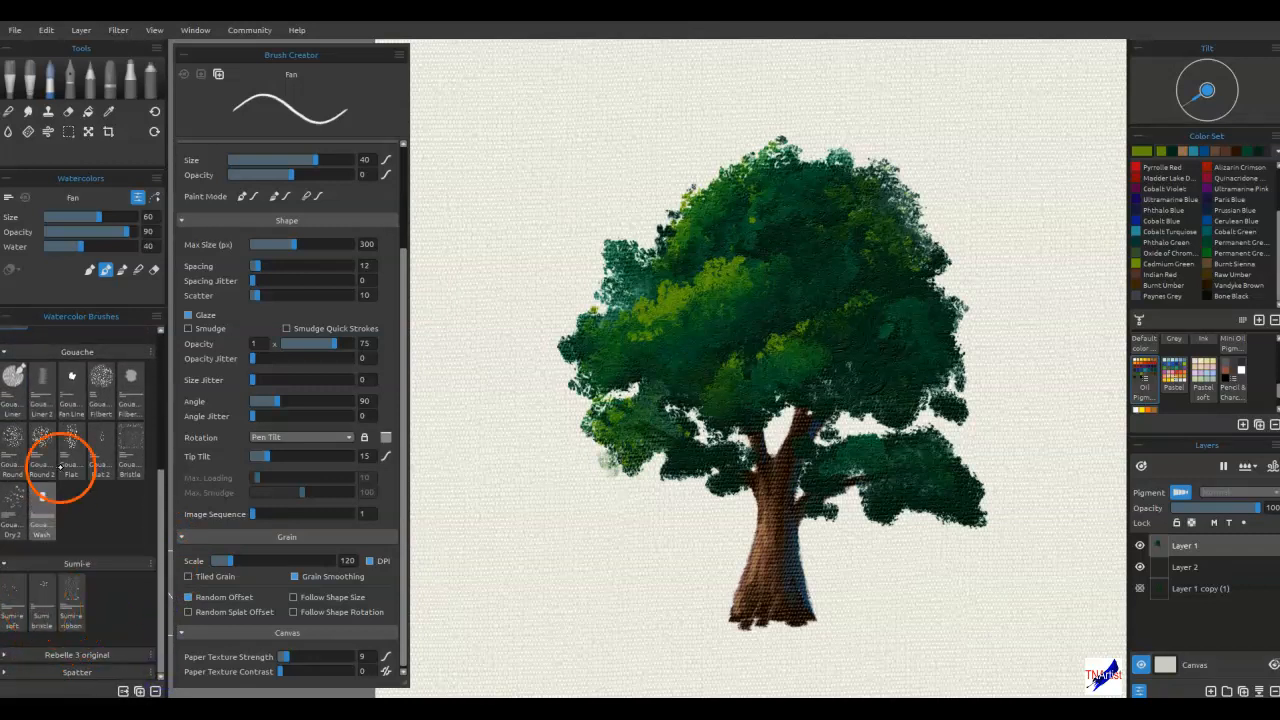
left_click(30, 78)
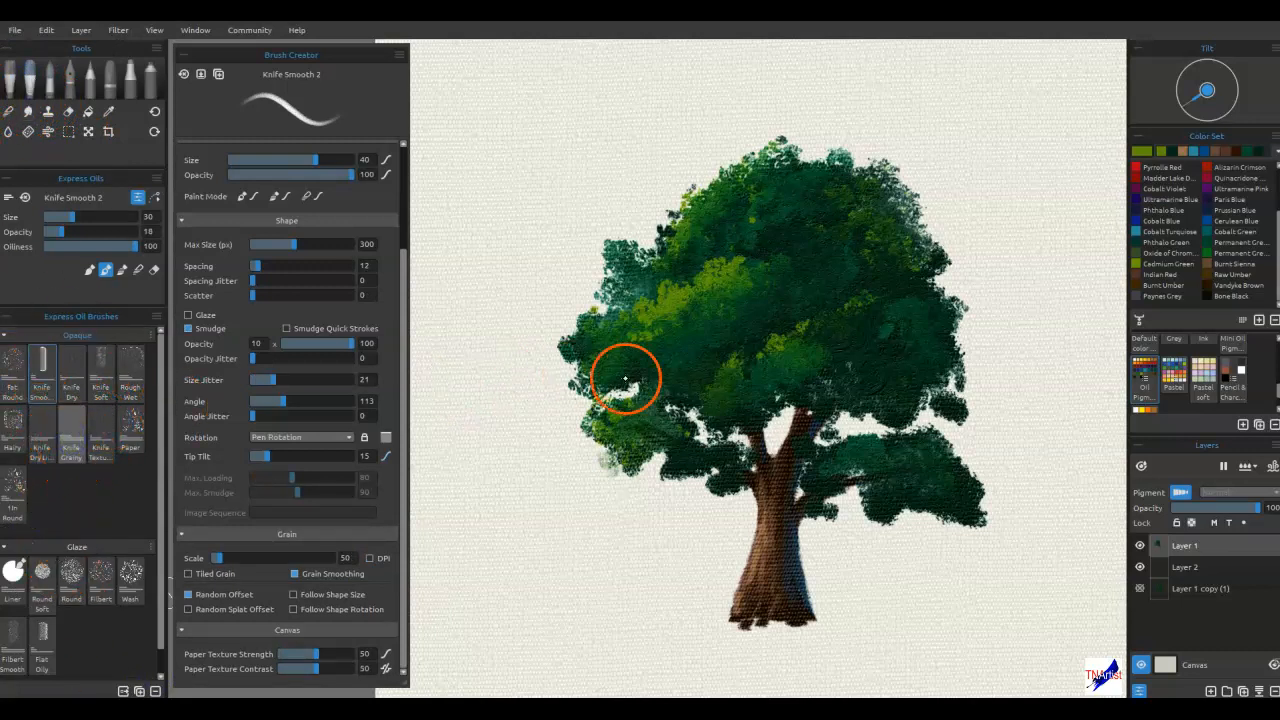
mouse_move(831, 323)
left_mouse_down()
mouse_move(832, 371)
mouse_move(898, 348)
mouse_move(815, 410)
left_mouse_up()
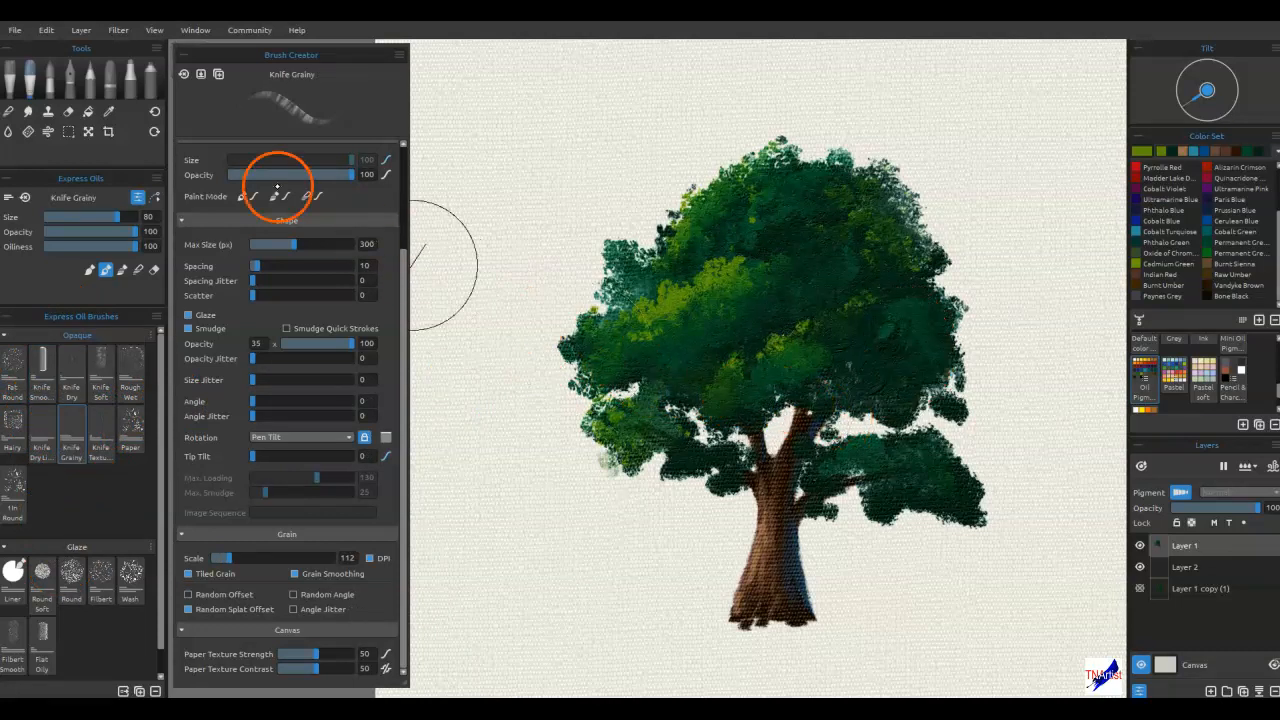
left_click(46, 80)
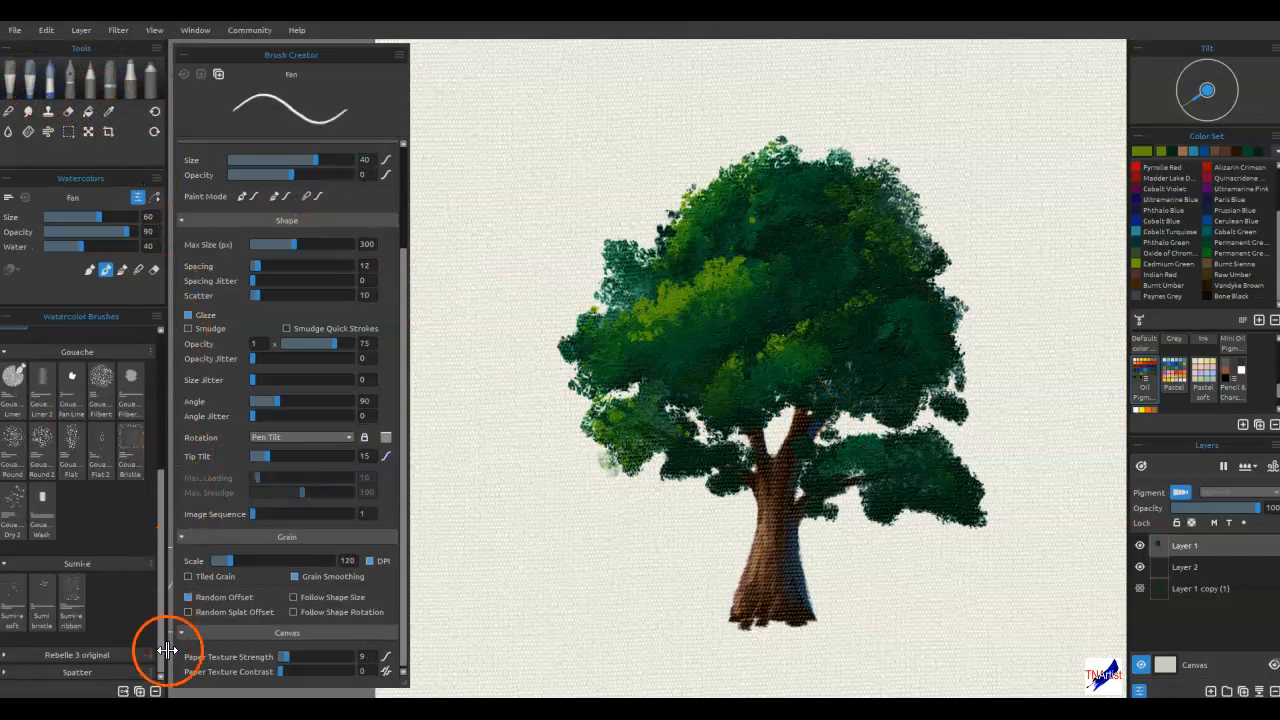
left_click(101, 672)
scroll(157, 614, "down", 3)
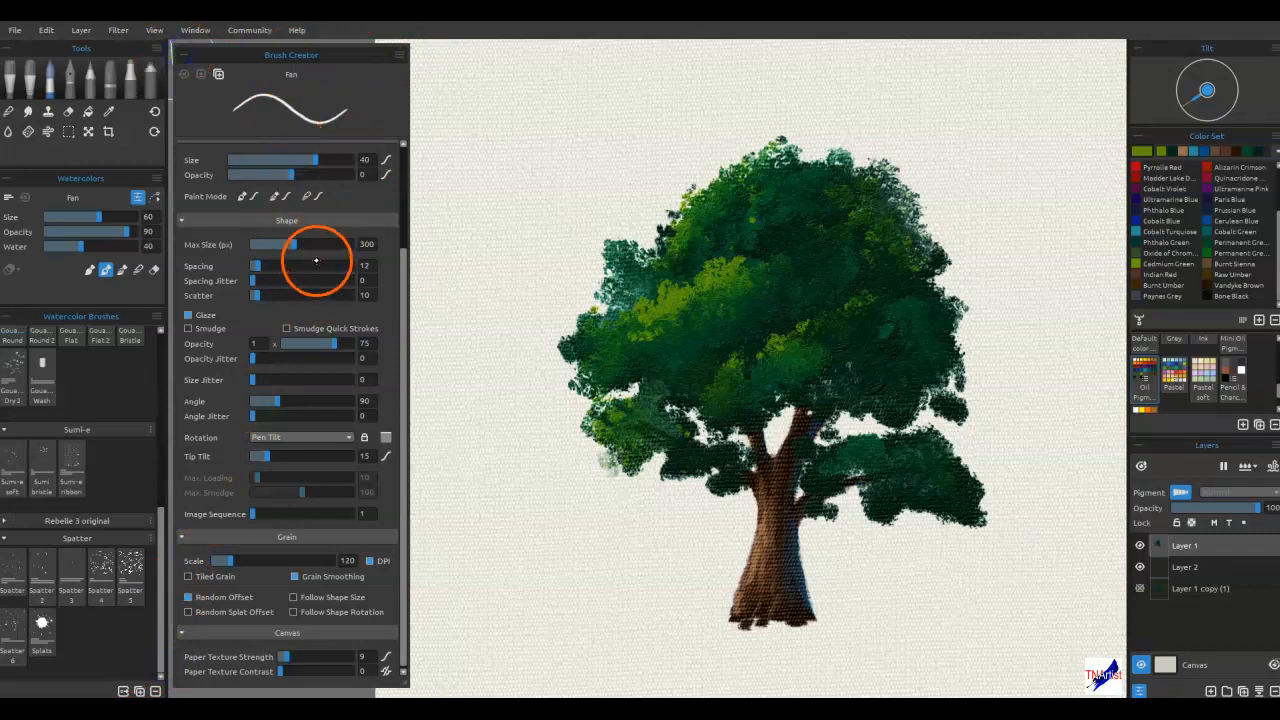
Step: Collapse the Brush Creator and set up the Sumi-e soft watercolor brush with Water at 8, undoing the test dab beside the tree
left_click(181, 54)
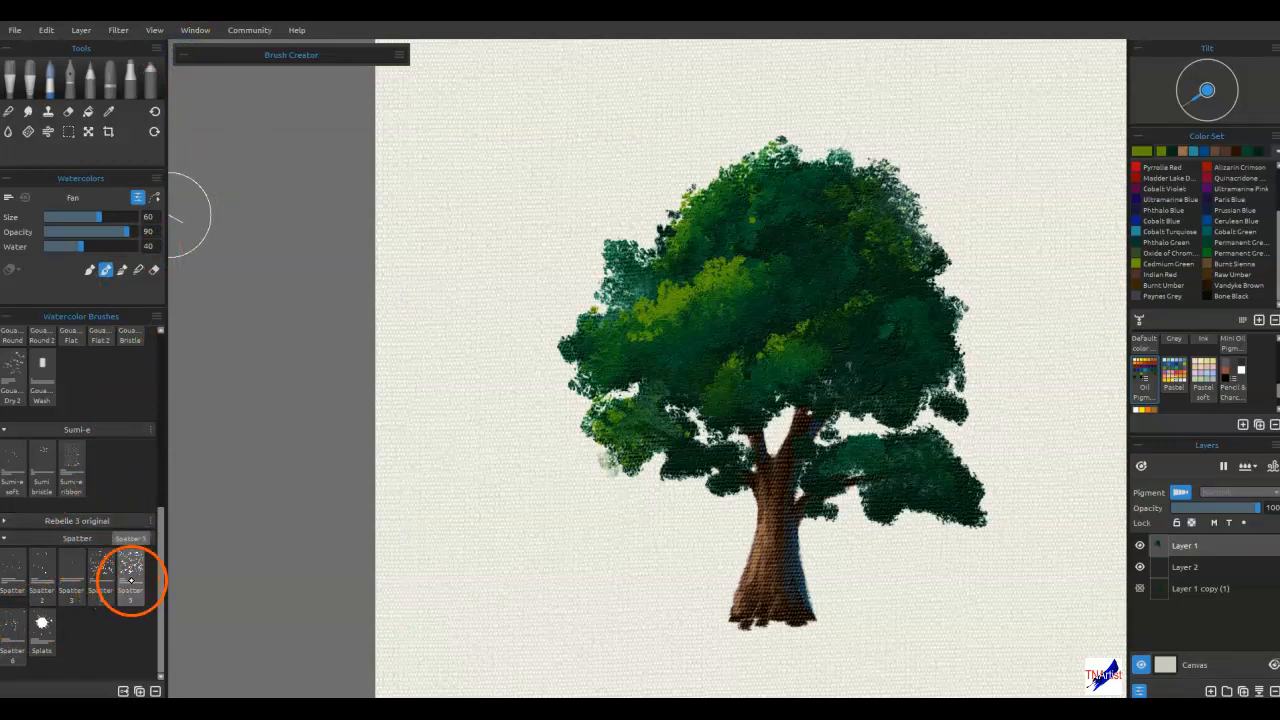
left_click(13, 466)
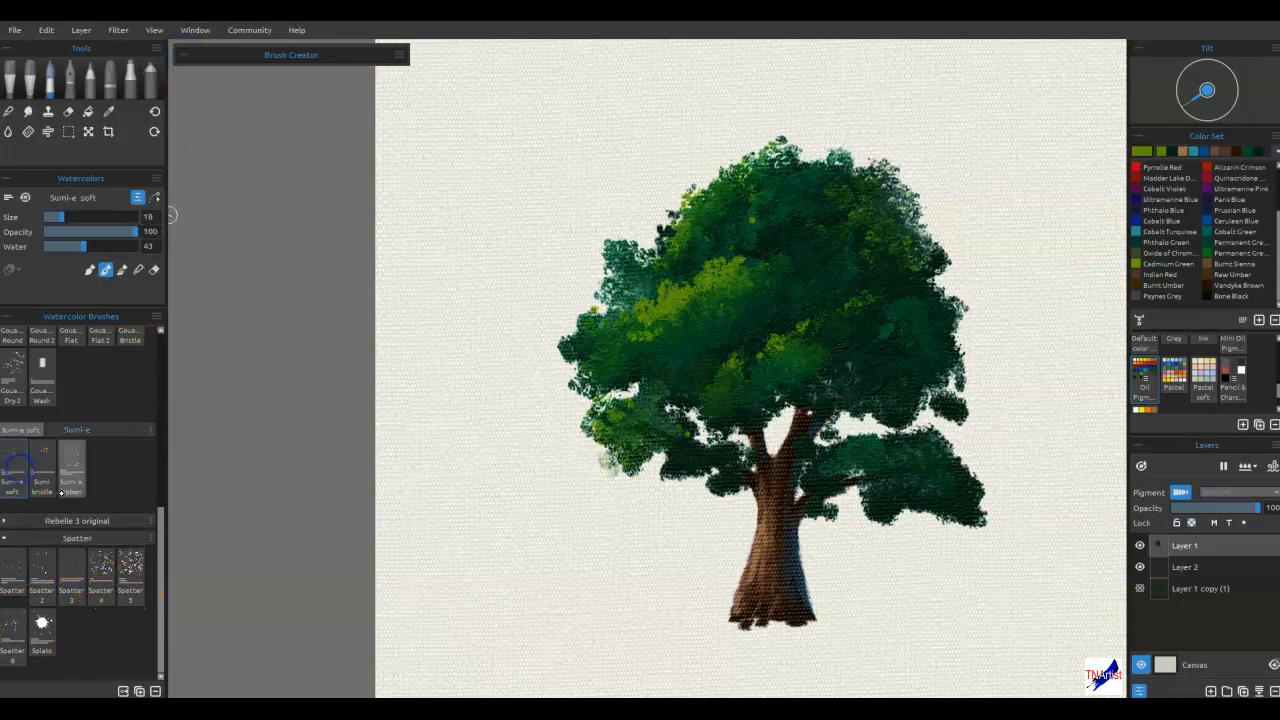
left_click(530, 473)
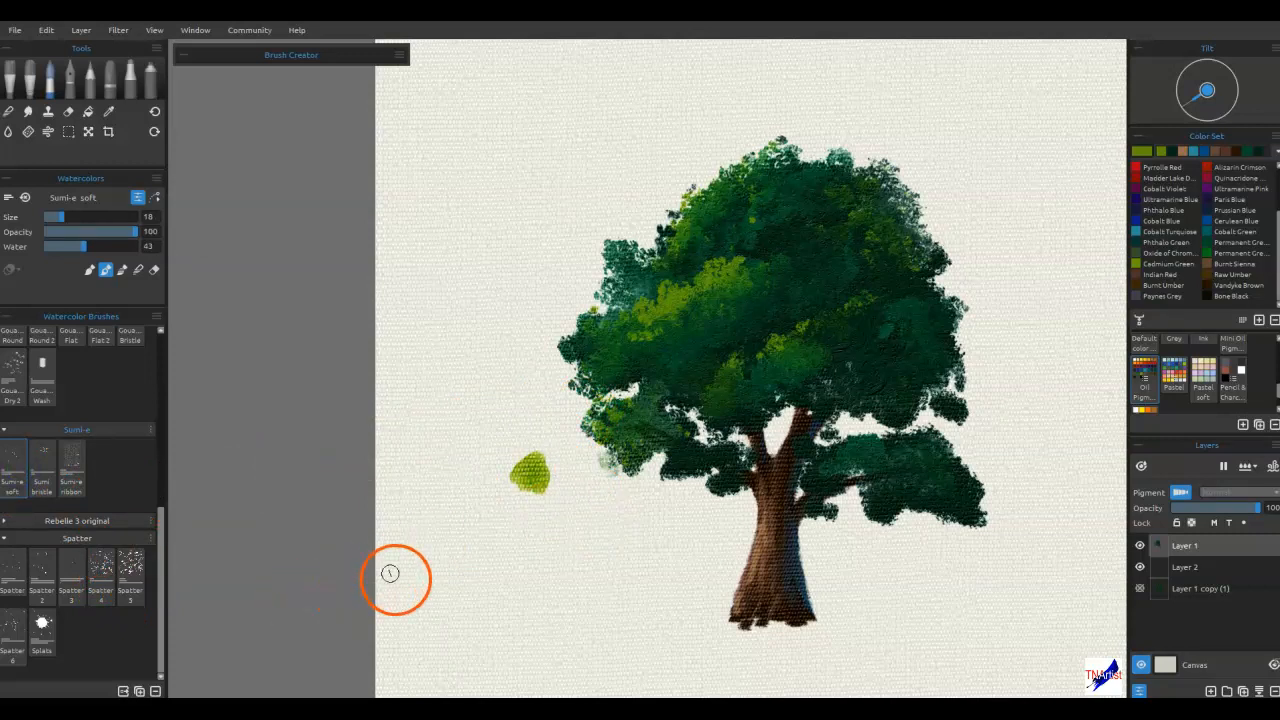
key("ctrl")
key("ctrl+z")
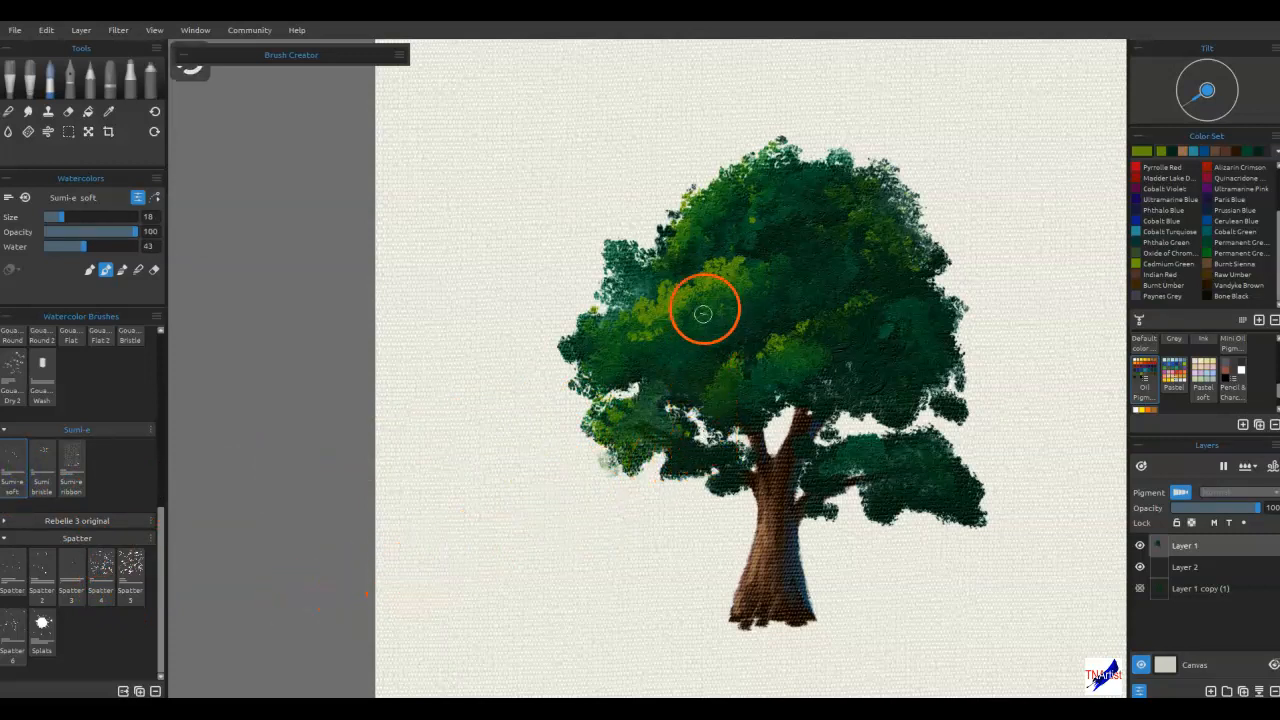
left_click_drag(56, 242, 74, 241)
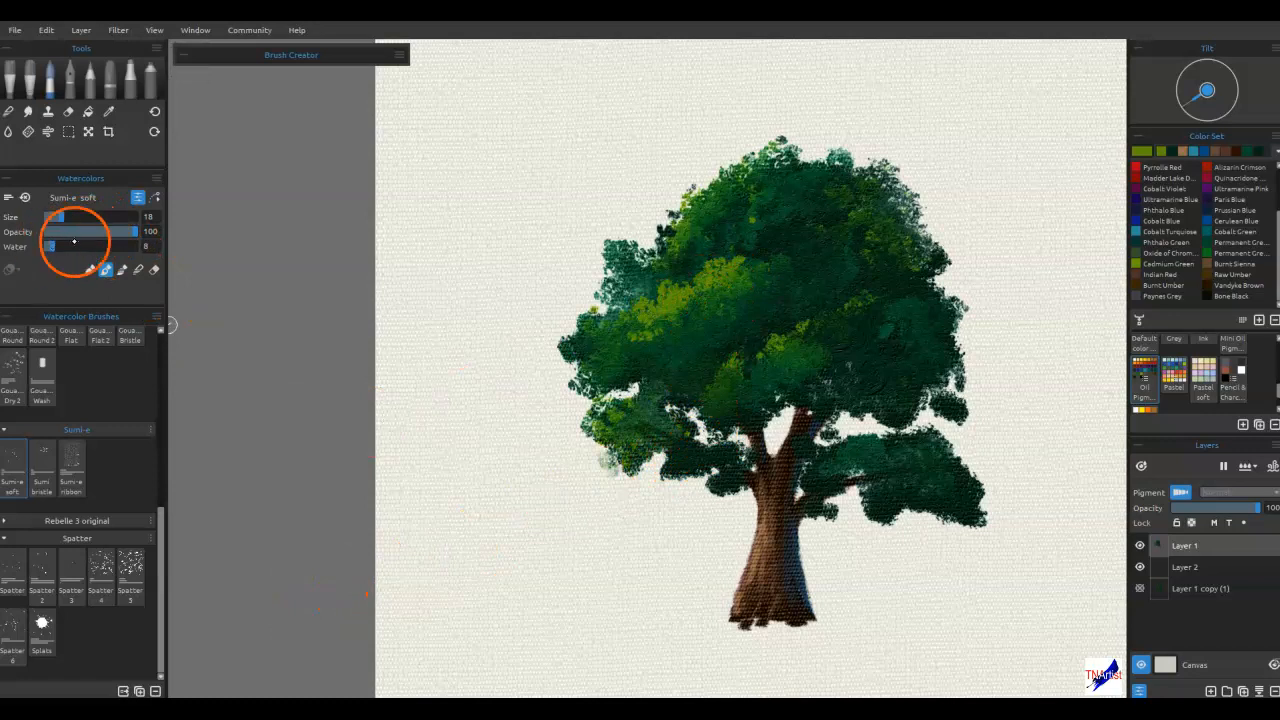
Step: Dab small leaf spots with the Sumi-e soft brush over the left, upper and middle parts of the crown on Layer 1
mouse_move(698, 318)
left_mouse_down()
mouse_move(700, 286)
mouse_move(740, 295)
left_mouse_up()
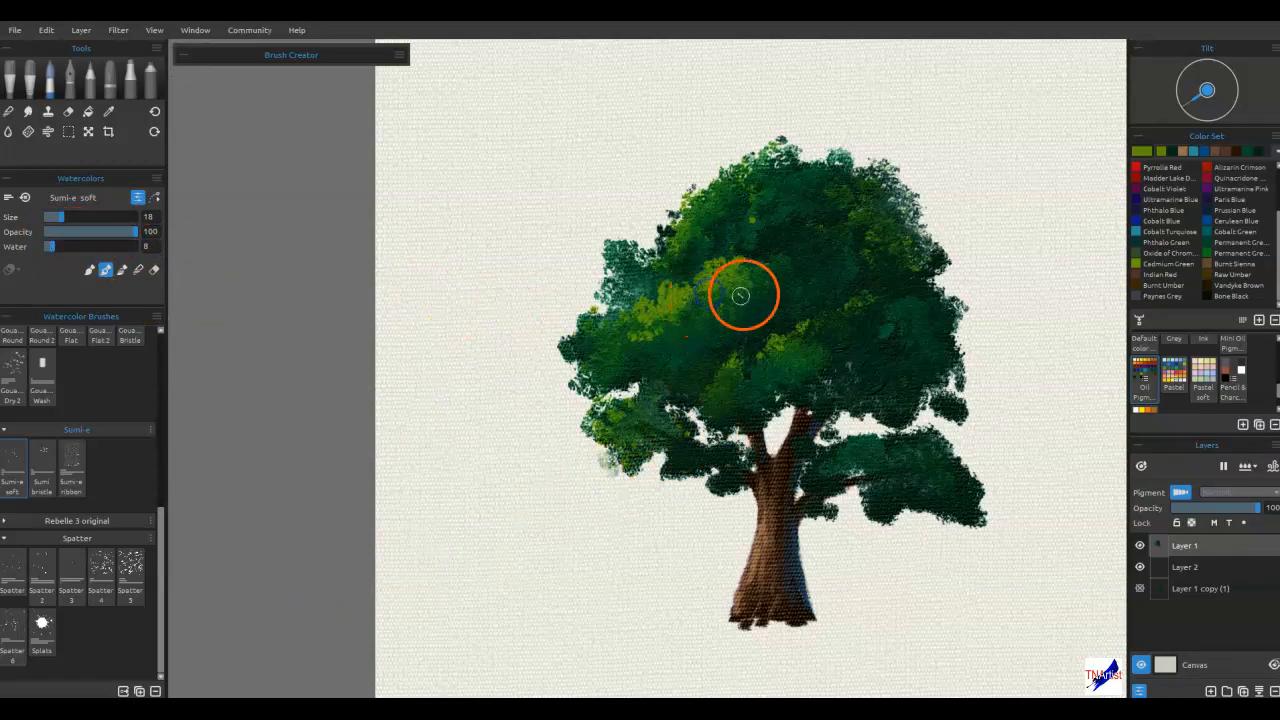
mouse_move(654, 344)
left_mouse_down()
mouse_move(601, 357)
mouse_move(711, 237)
mouse_move(702, 222)
mouse_move(723, 200)
left_mouse_up()
mouse_move(722, 250)
left_mouse_down()
mouse_move(769, 191)
mouse_move(800, 185)
left_mouse_up()
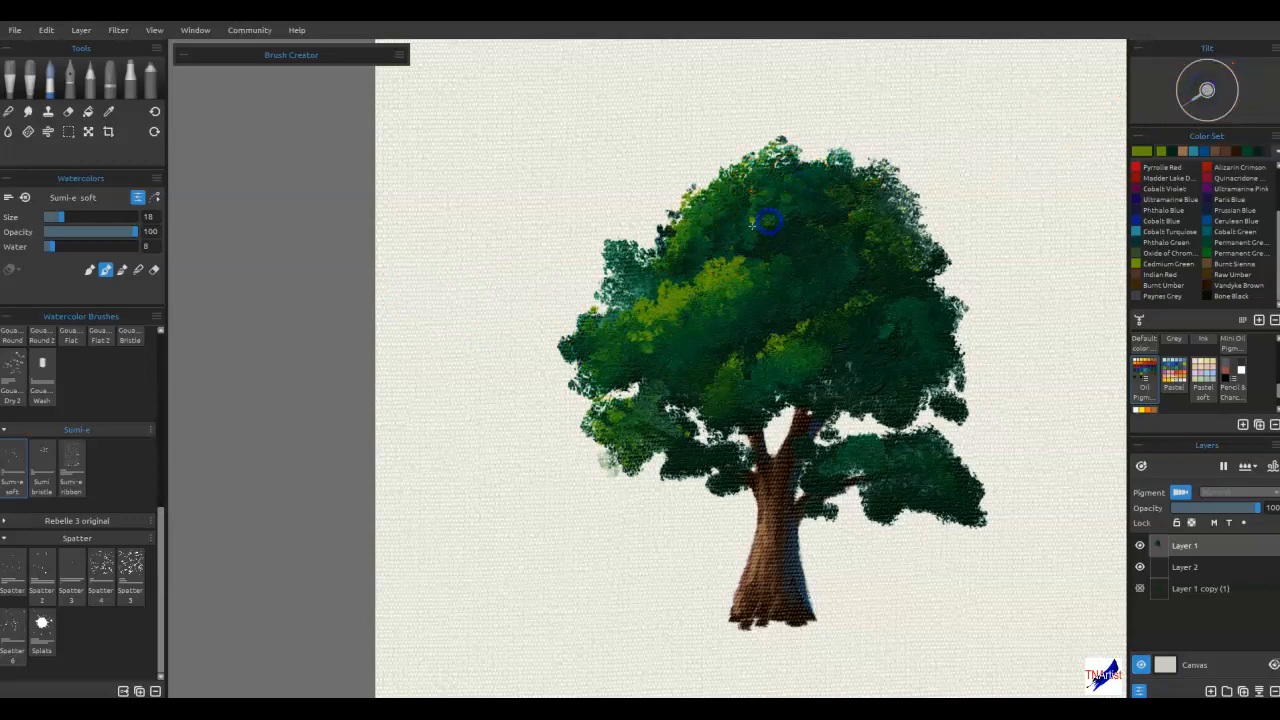
left_click(783, 289)
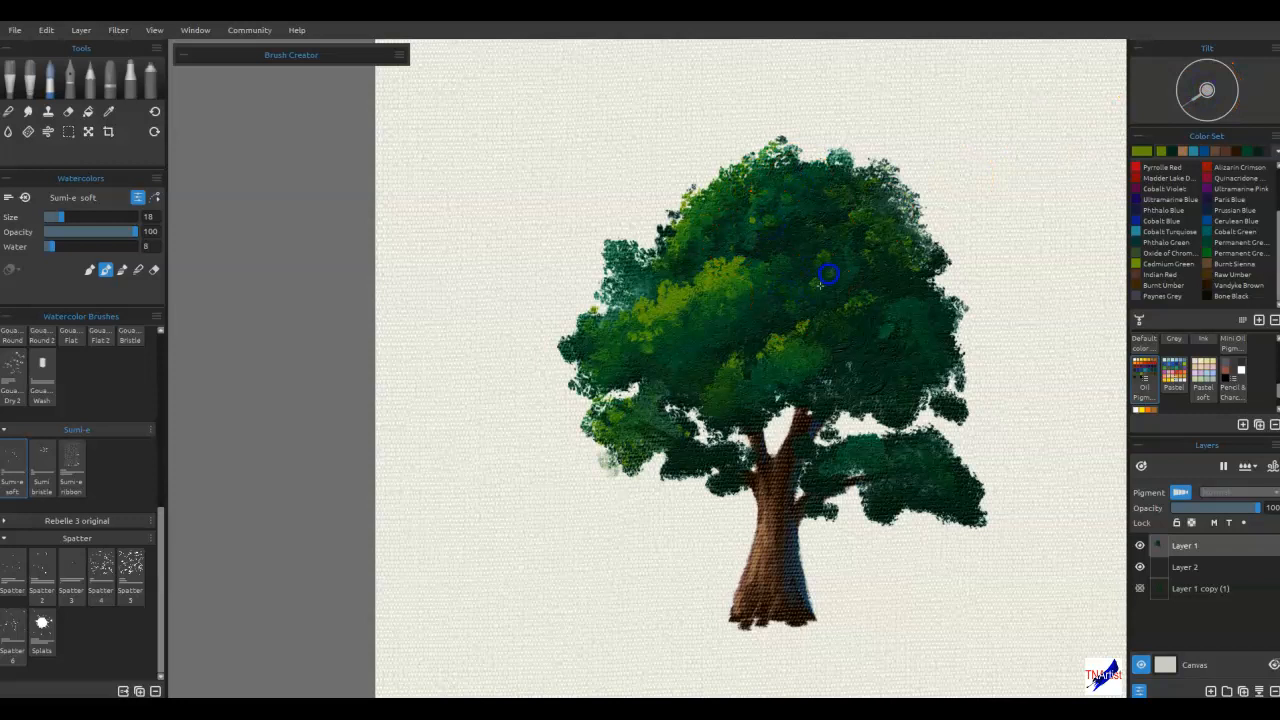
mouse_move(745, 385)
left_mouse_down()
mouse_move(850, 388)
mouse_move(966, 345)
mouse_move(1019, 291)
mouse_move(974, 298)
mouse_move(951, 276)
mouse_move(873, 334)
mouse_move(807, 275)
left_mouse_up()
mouse_move(800, 345)
left_mouse_down()
mouse_move(735, 383)
mouse_move(802, 348)
mouse_move(890, 330)
left_mouse_up()
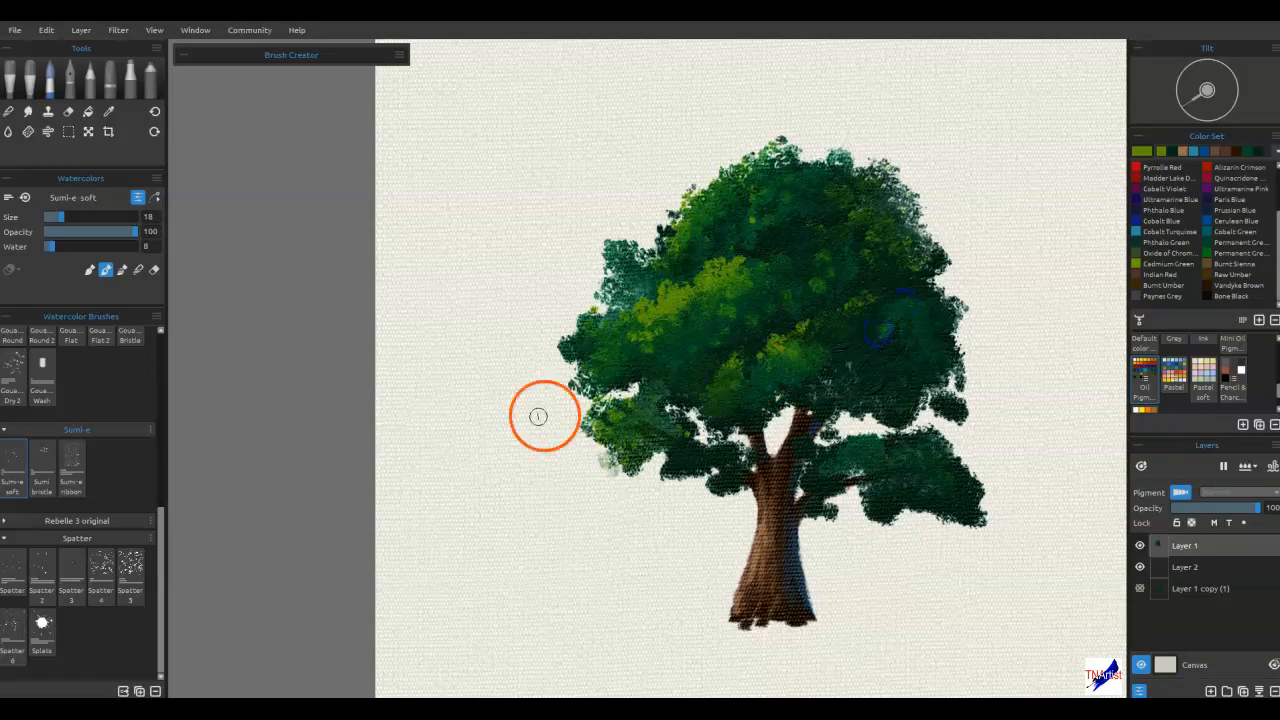
Step: Return to the Oils & Acrylics brushes and bring up the Dabber category
mouse_move(87, 418)
left_mouse_down()
mouse_move(71, 329)
mouse_move(43, 300)
mouse_move(27, 364)
left_mouse_up()
left_click(20, 80)
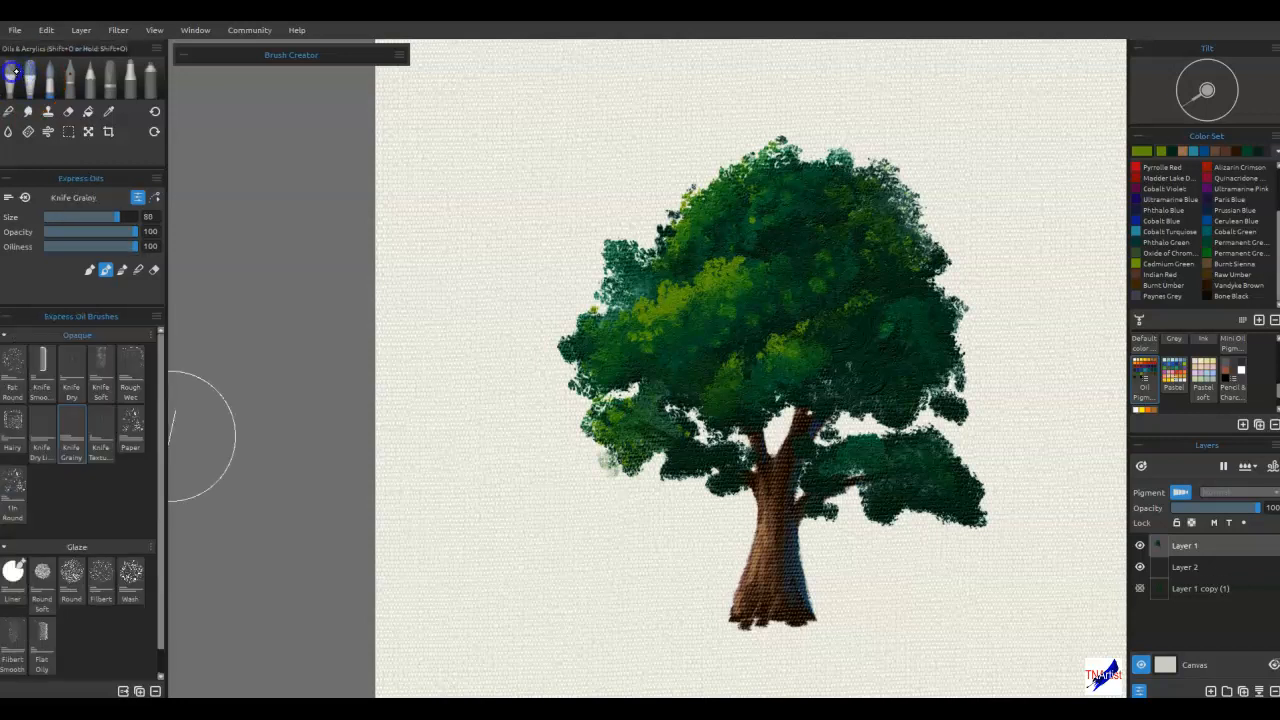
left_click(30, 76)
left_click(148, 514)
left_click_drag(162, 661, 159, 531)
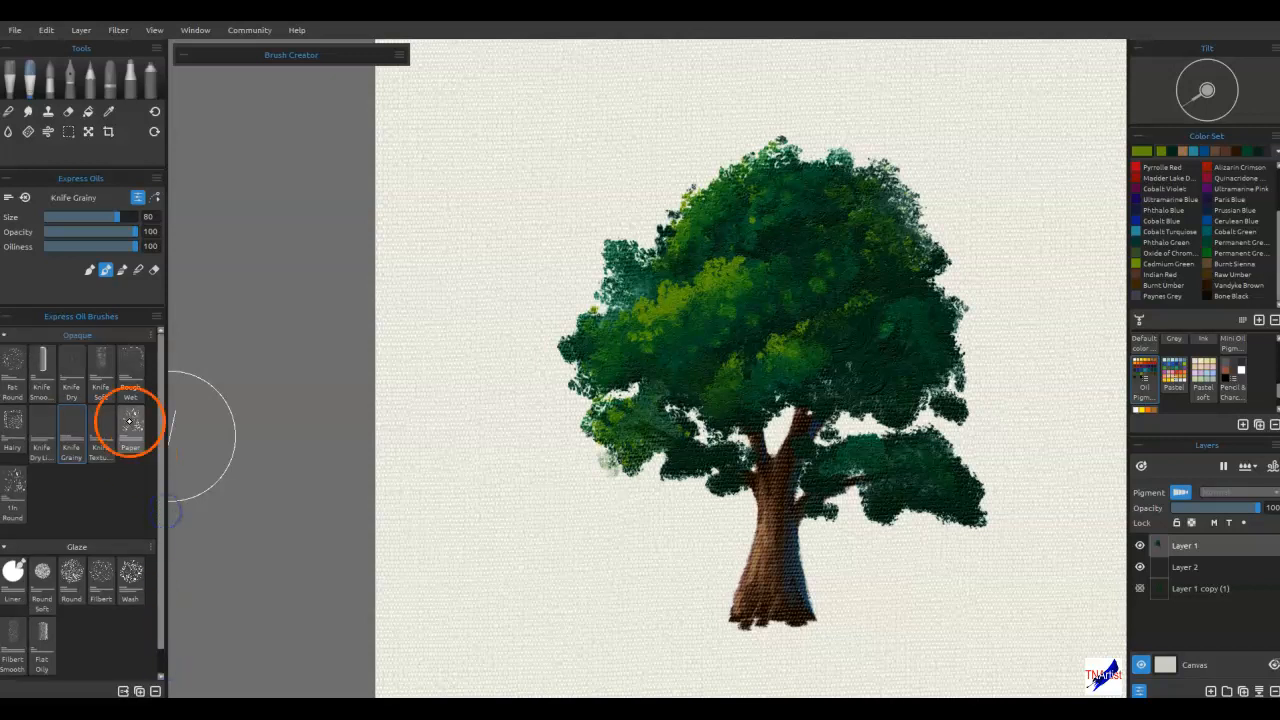
left_click(28, 72)
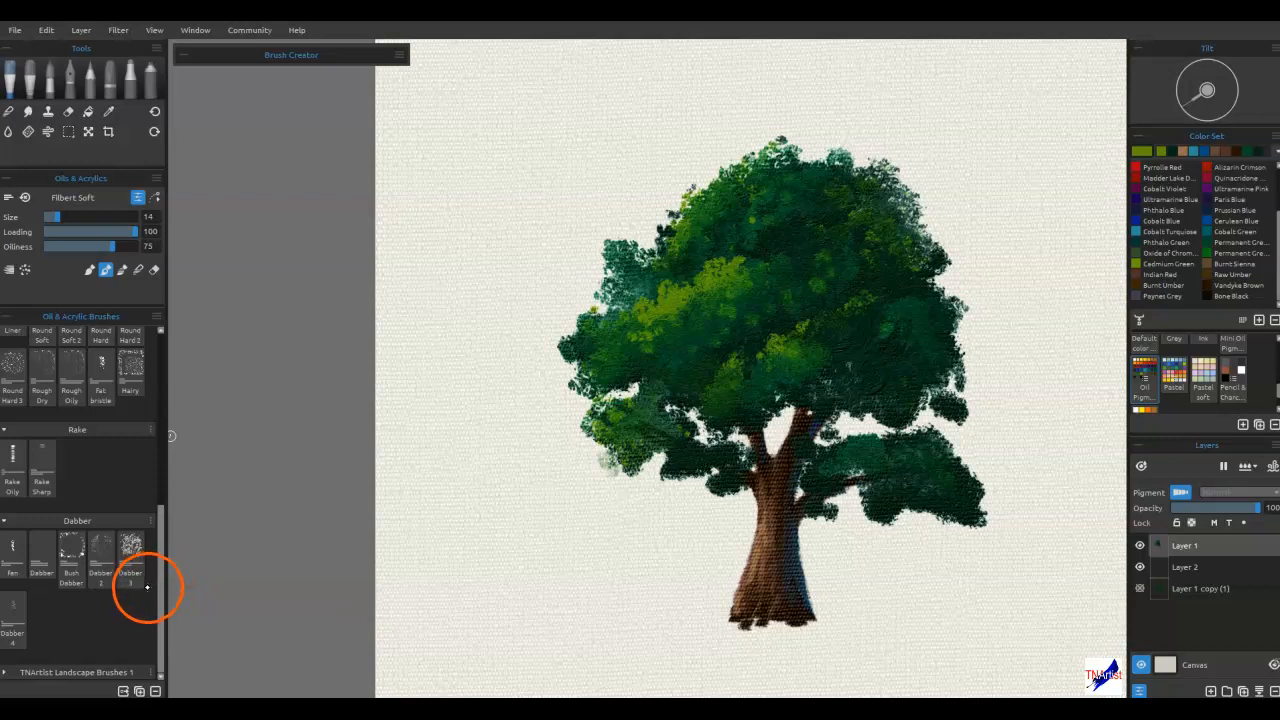
Step: Try the Dabber 2 oil brush with a green dab beside the tree and undo the mark
left_click(101, 553)
left_click_drag(505, 467, 505, 512)
key("ctrl")
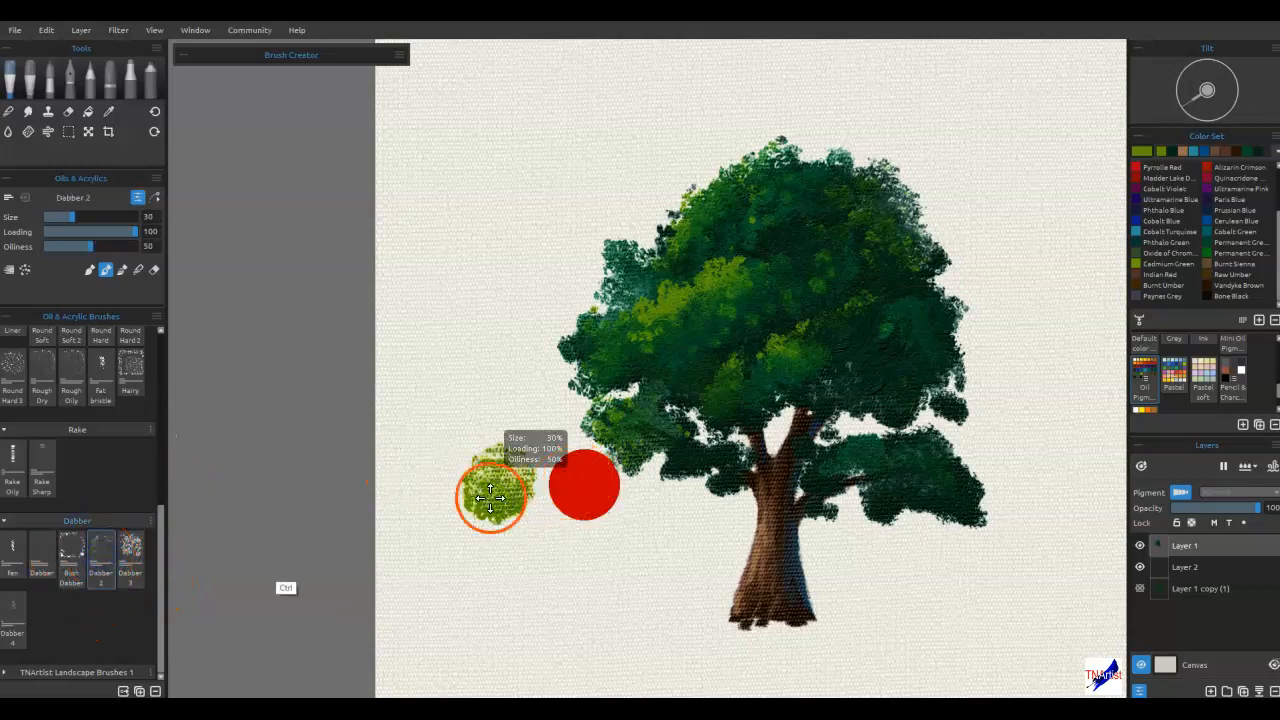
key("ctrl+z")
Step: Switch to the oil Dabber brush, test it with green dabs beside the tree, and undo the test marks
left_click(45, 560)
mouse_move(503, 517)
left_mouse_down()
mouse_move(515, 537)
mouse_move(531, 520)
left_mouse_up()
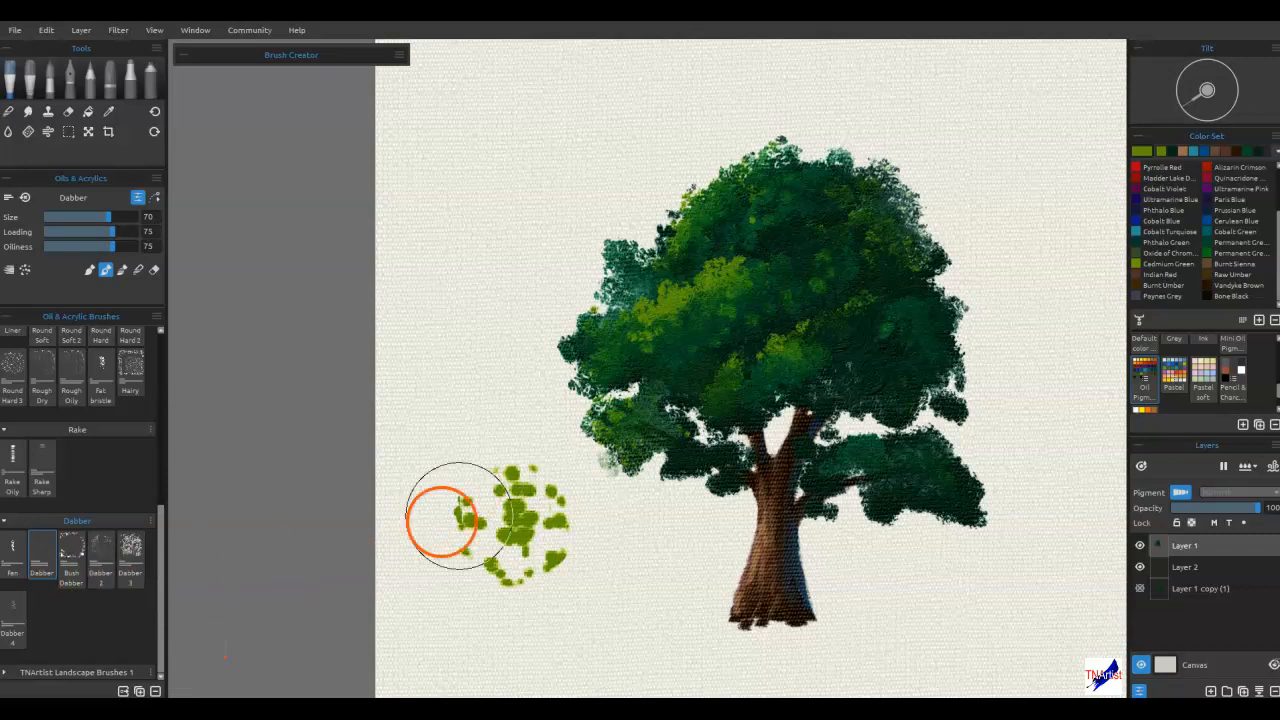
key("ctrl+z")
key("ctrl+z")
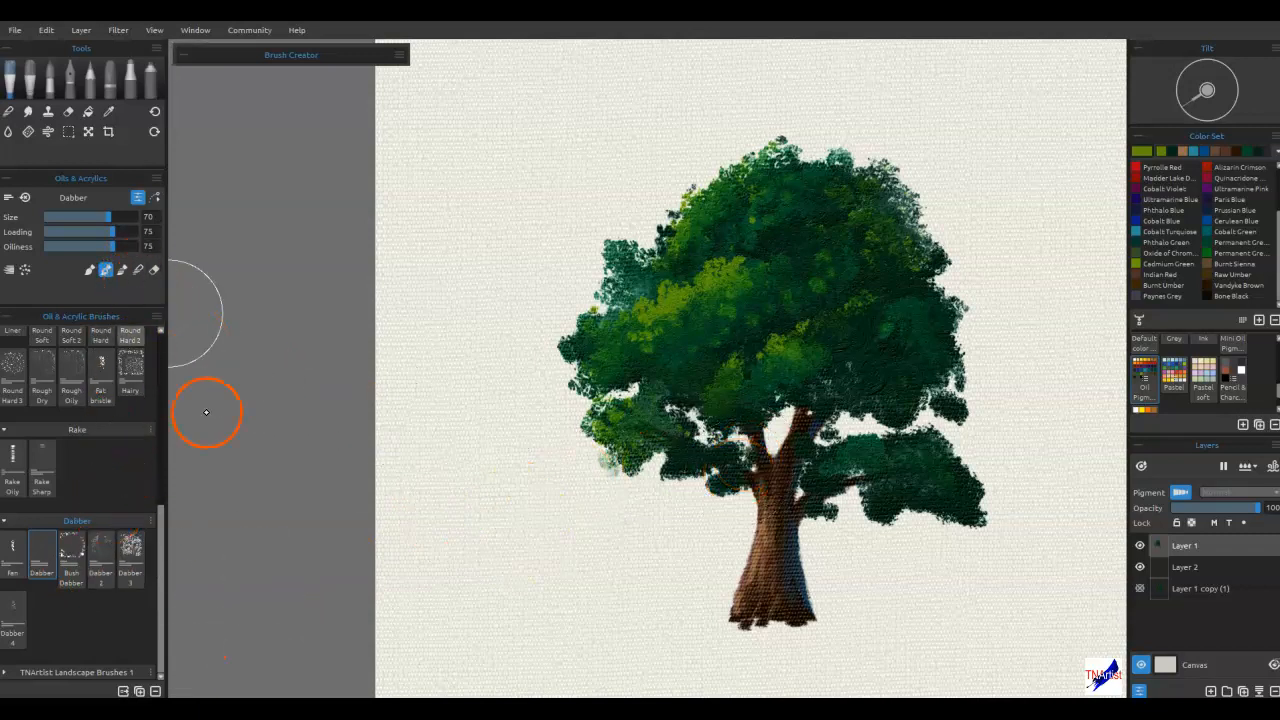
Step: Darken the sampled dark green to near-black for the paint color and reduce the Dabber brush size to 45
left_click(1170, 155)
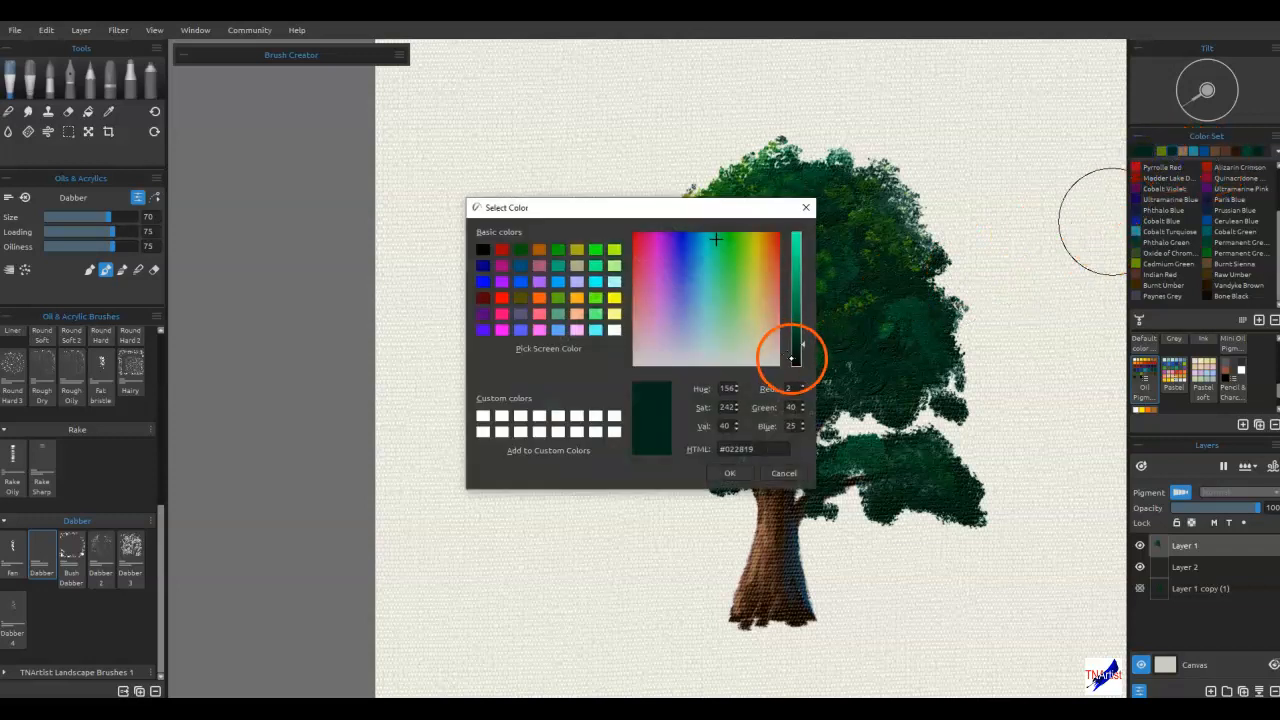
left_click(798, 360)
left_click(729, 473)
mouse_move(814, 277)
left_mouse_down()
mouse_move(800, 320)
mouse_move(820, 315)
left_mouse_up()
key("bracketleft")
key("bracketleft")
key("bracketleft")
Step: Dab near-black green shadow spots across the crown's upper middle, center, right side and lower foliage
left_click(784, 312)
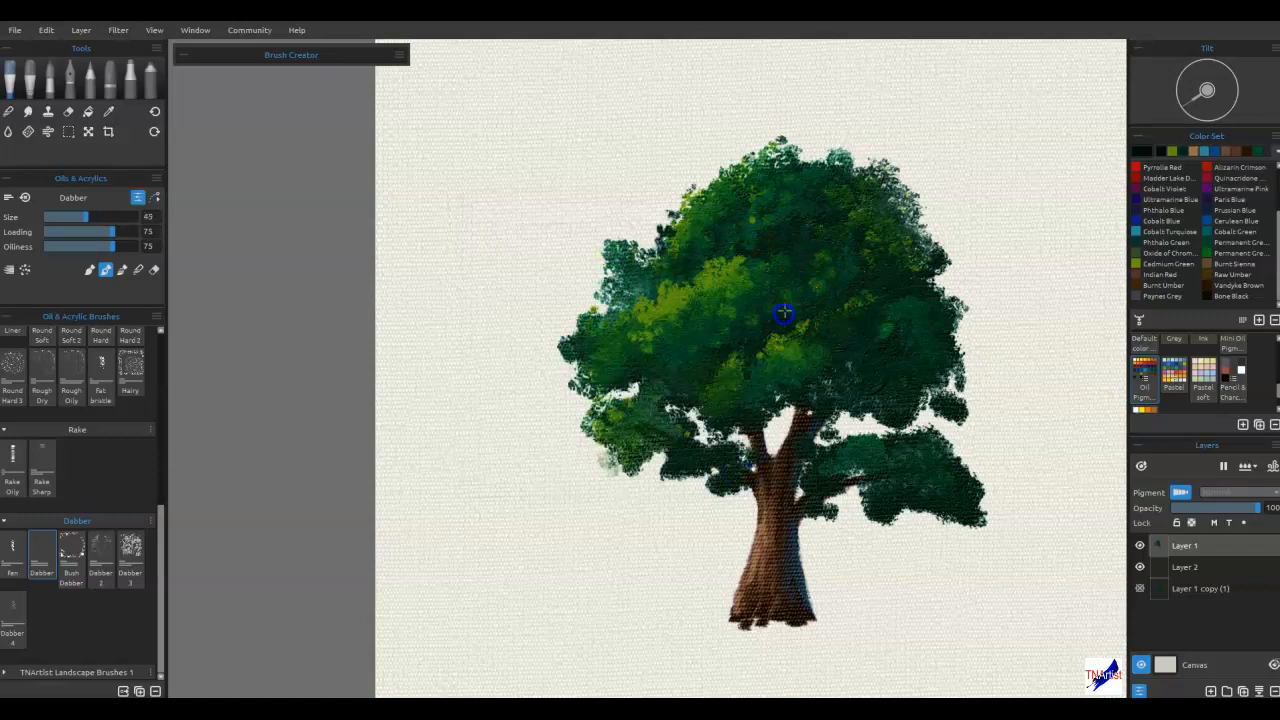
left_click(806, 258)
left_click(788, 234)
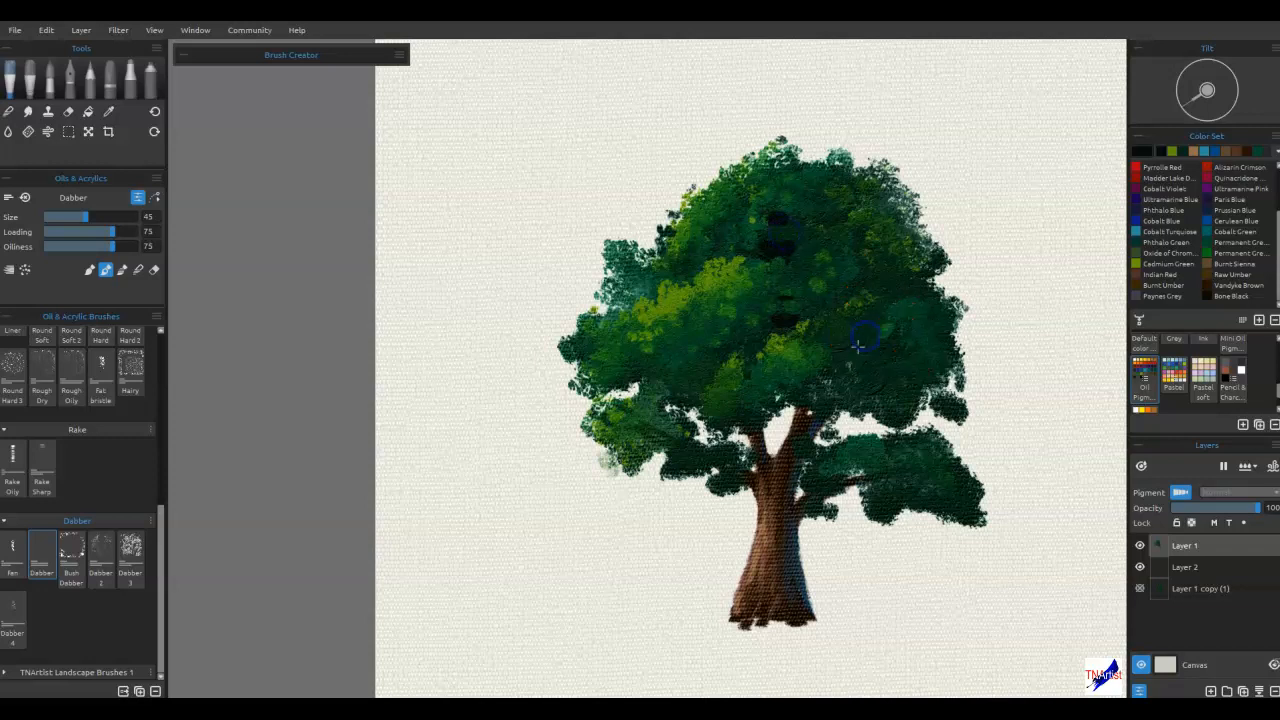
left_click(877, 298)
left_click(855, 372)
left_click(700, 366)
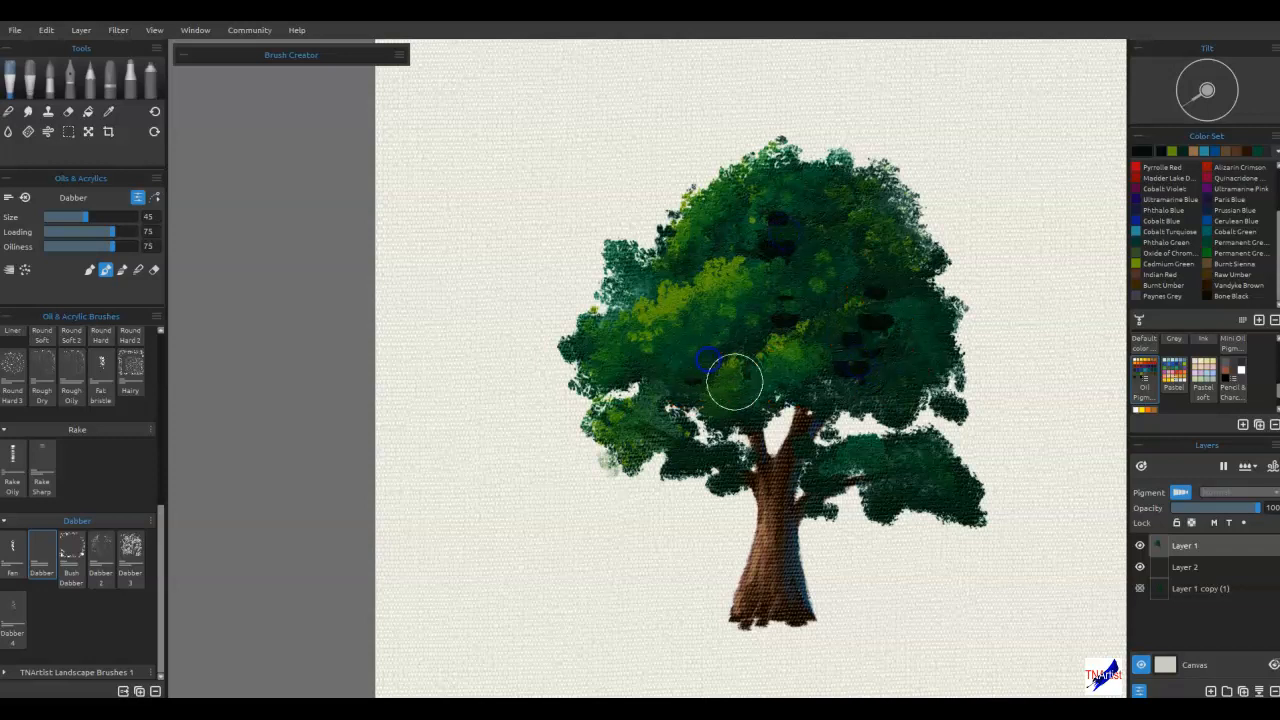
mouse_move(789, 389)
left_mouse_down()
mouse_move(823, 416)
mouse_move(820, 391)
mouse_move(852, 399)
left_mouse_up()
left_click(939, 382)
Step: Switch the Dabber brush to blending at size 14 and soften the dark spots on the crown's right side
key("b")
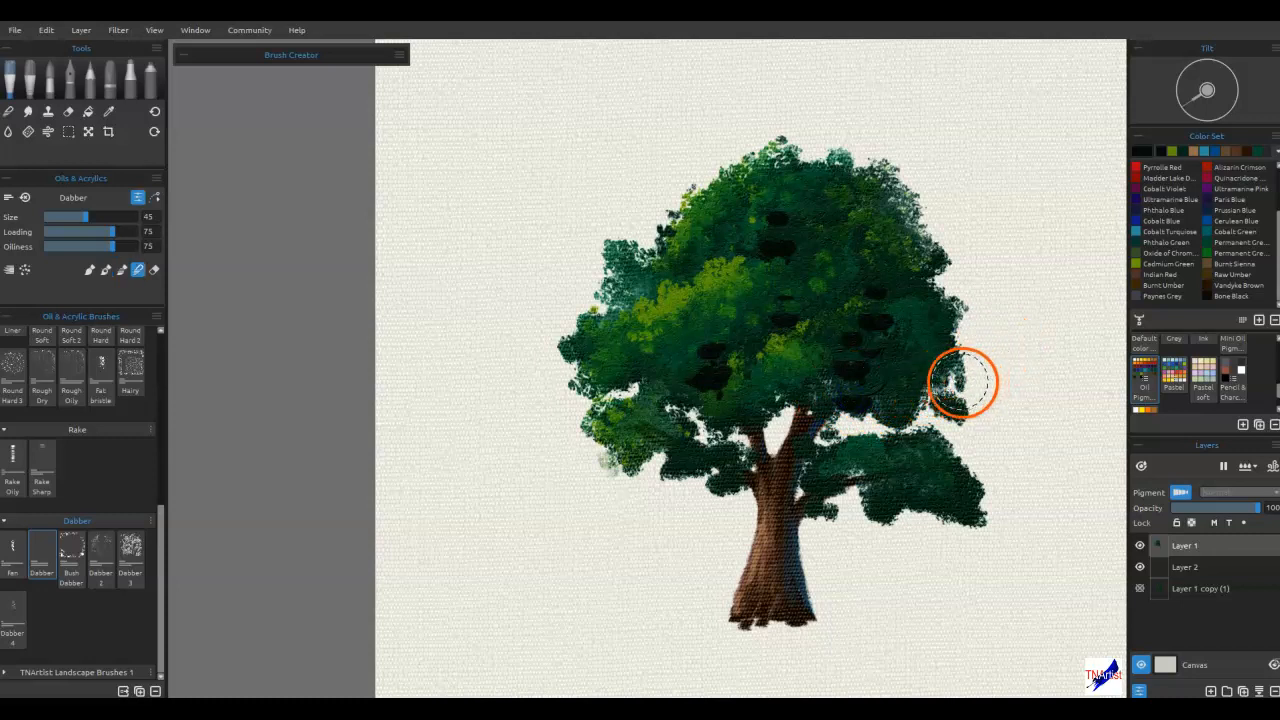
key("bracketleft")
key("bracketleft")
key("bracketleft")
key("bracketleft")
key("bracketleft")
key("bracketleft")
left_click(861, 383)
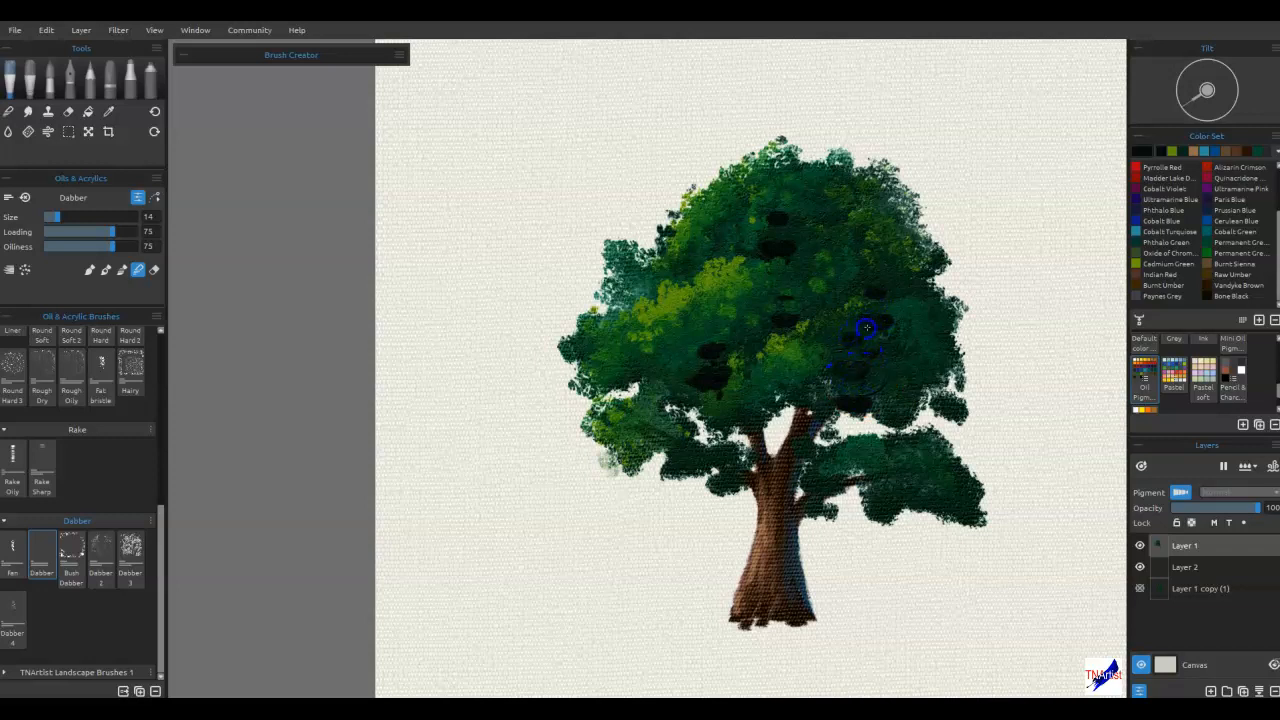
Step: Enlarge the blending Dabber to size 25 and blend the dark patches at the crown's lower left, center and right
key("bracketright")
key("bracketright")
key("bracketright")
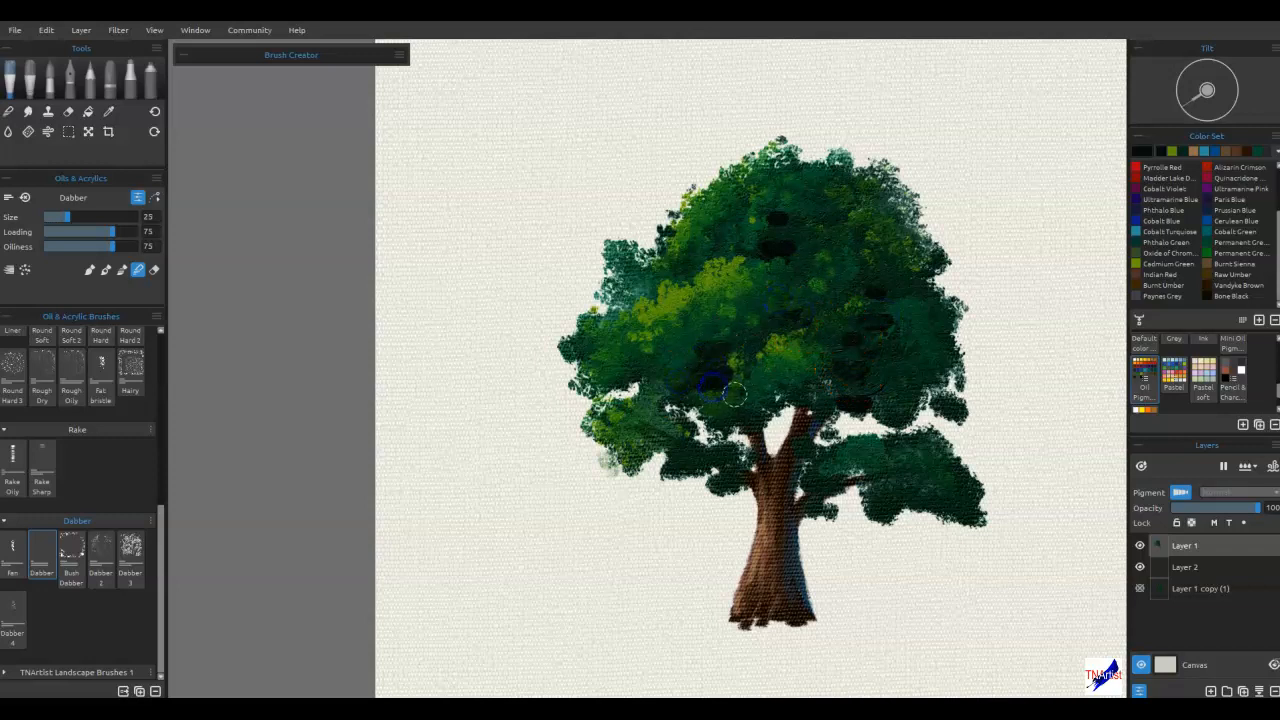
left_click_drag(722, 372, 738, 397)
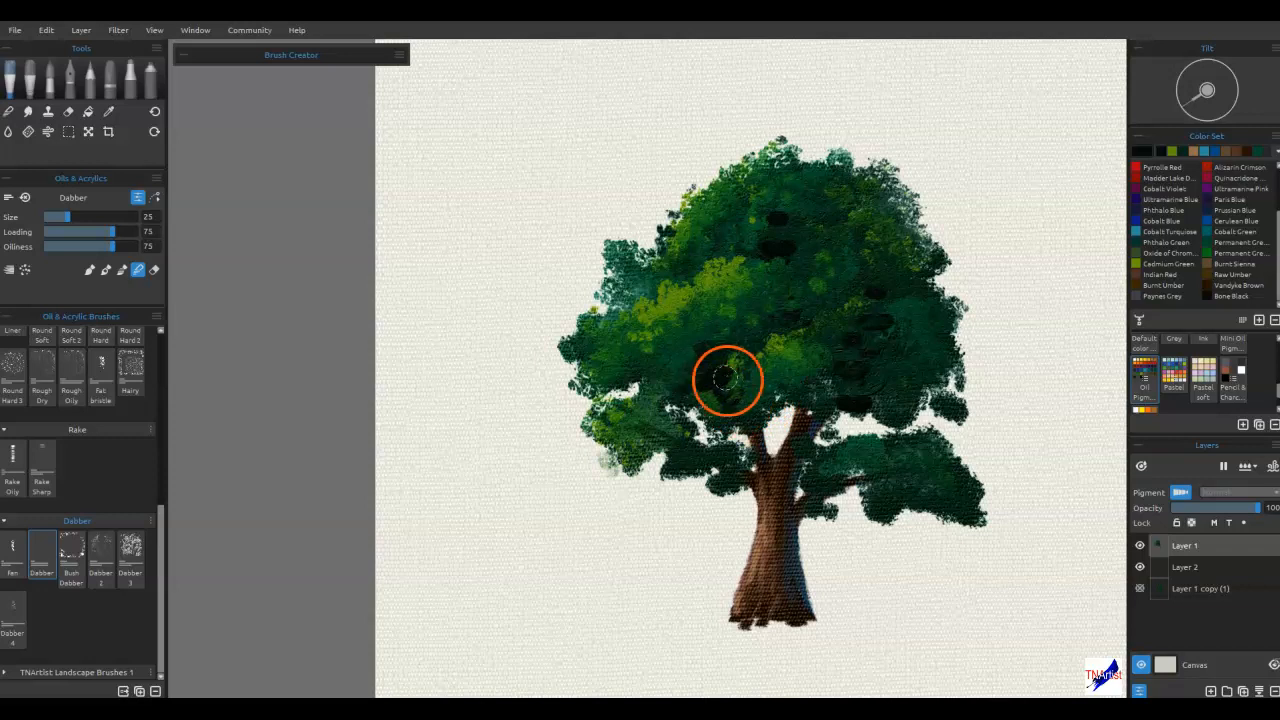
mouse_move(806, 280)
left_mouse_down()
mouse_move(771, 246)
mouse_move(771, 258)
mouse_move(783, 236)
mouse_move(764, 228)
mouse_move(789, 221)
mouse_move(774, 212)
mouse_move(827, 256)
mouse_move(878, 329)
mouse_move(882, 287)
left_mouse_up()
left_click_drag(899, 344, 856, 347)
left_click_drag(866, 399, 864, 395)
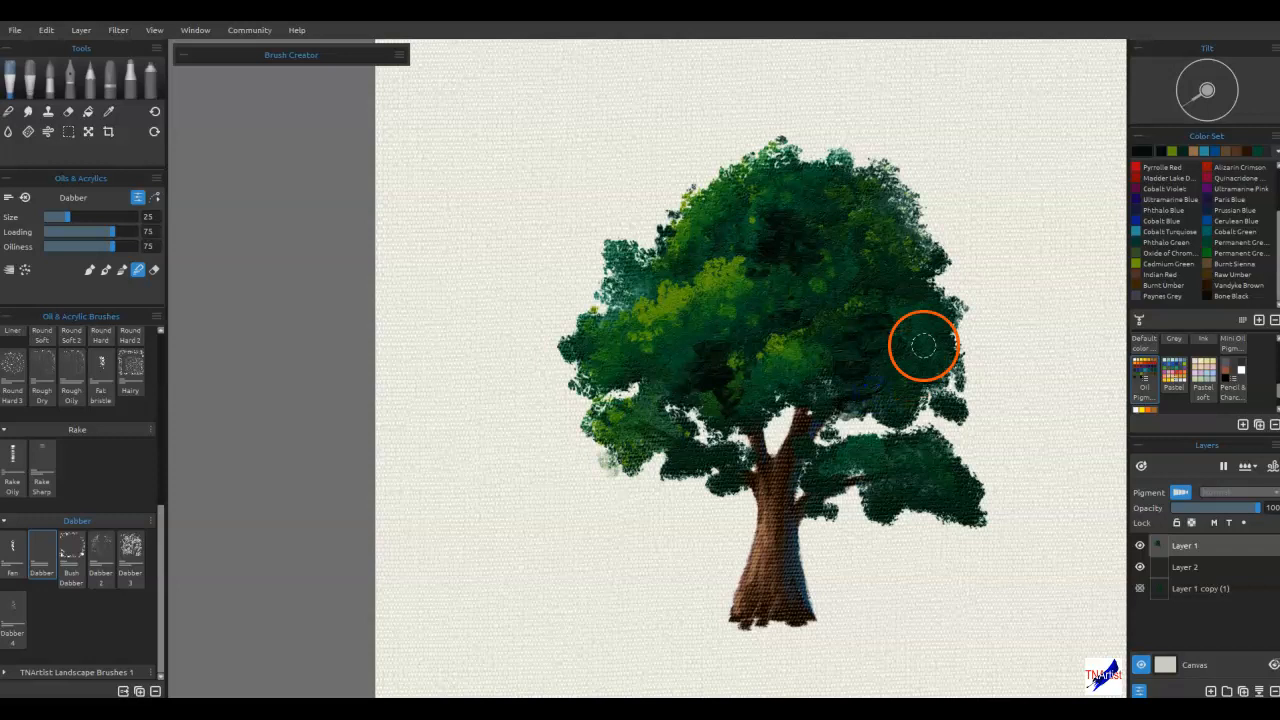
Step: Blend the foliage on the crown's right and middle, and pull soft leaf texture outward along its left edge
left_click_drag(923, 345, 885, 391)
left_click_drag(879, 341, 866, 337)
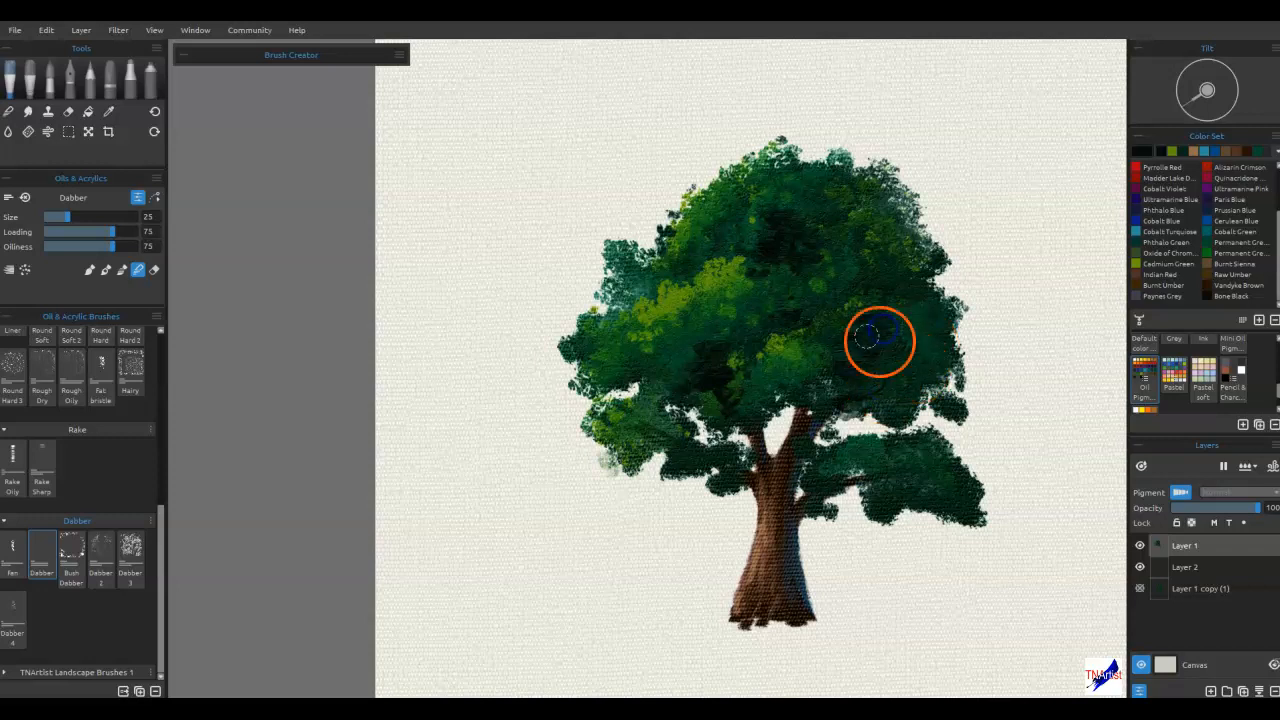
left_click_drag(716, 365, 708, 365)
left_click_drag(687, 318, 700, 328)
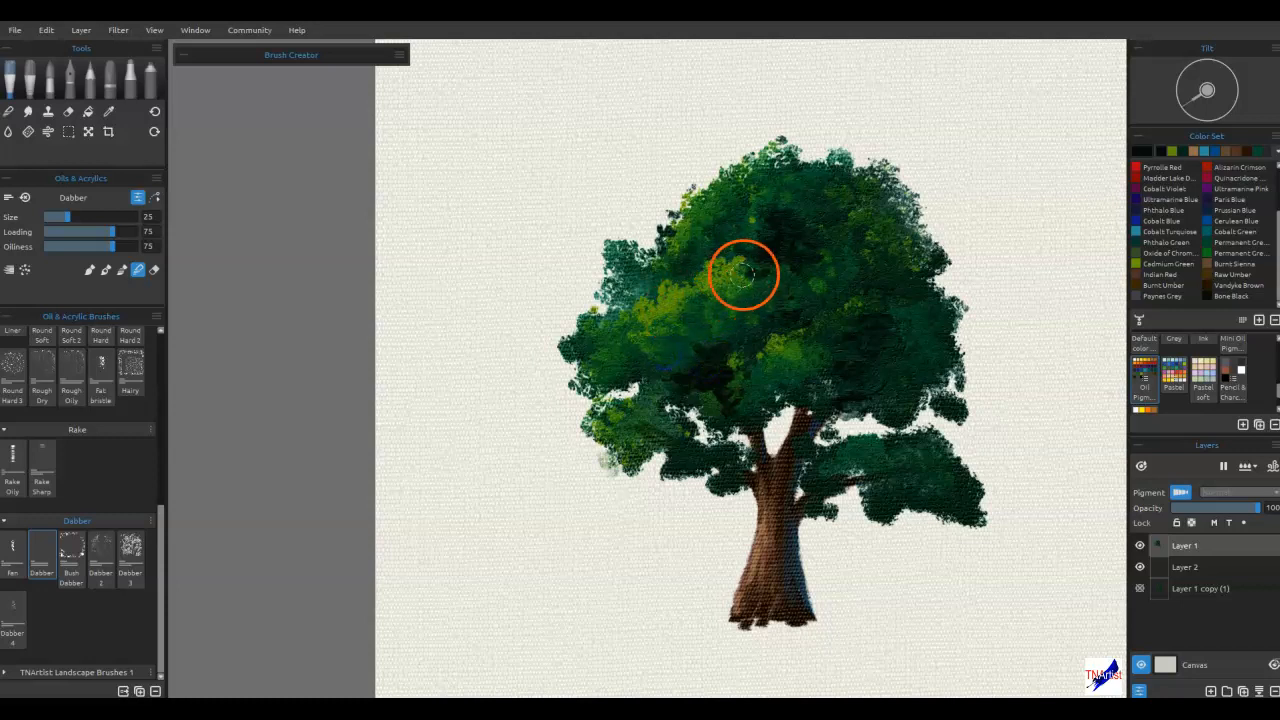
left_click_drag(797, 281, 772, 285)
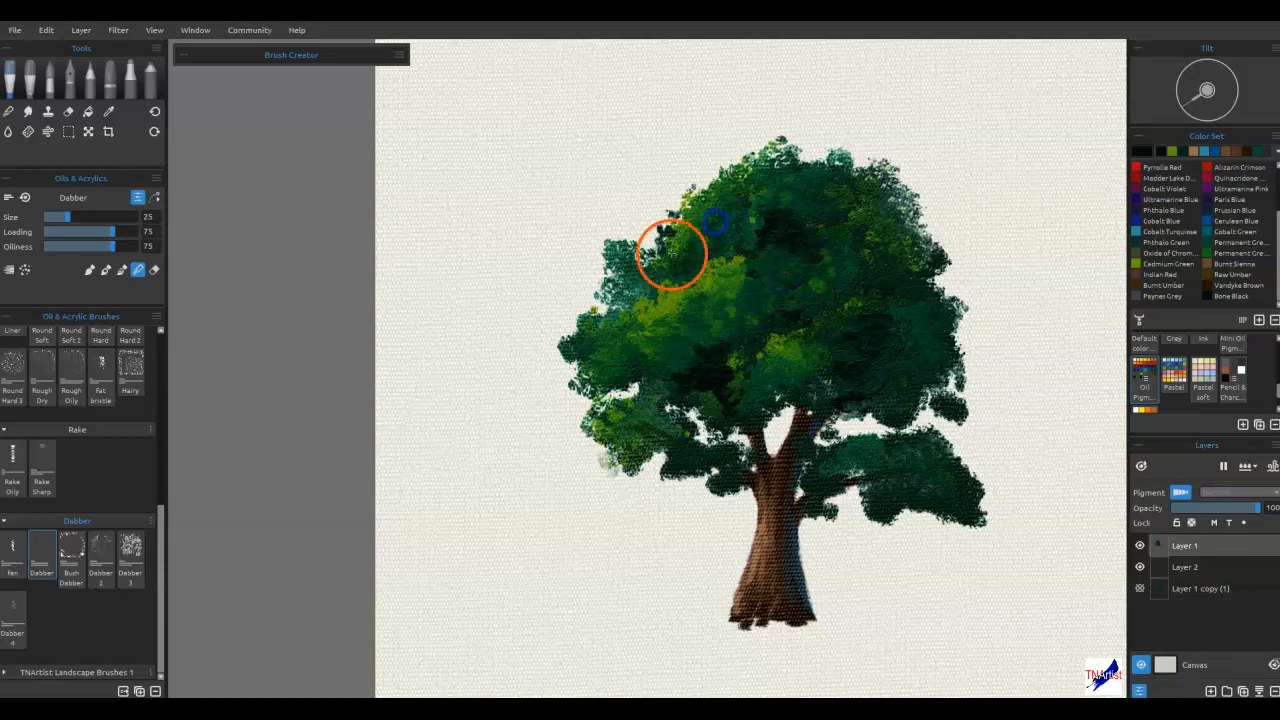
mouse_move(642, 241)
left_mouse_down()
mouse_move(615, 288)
mouse_move(599, 288)
mouse_move(589, 333)
left_mouse_up()
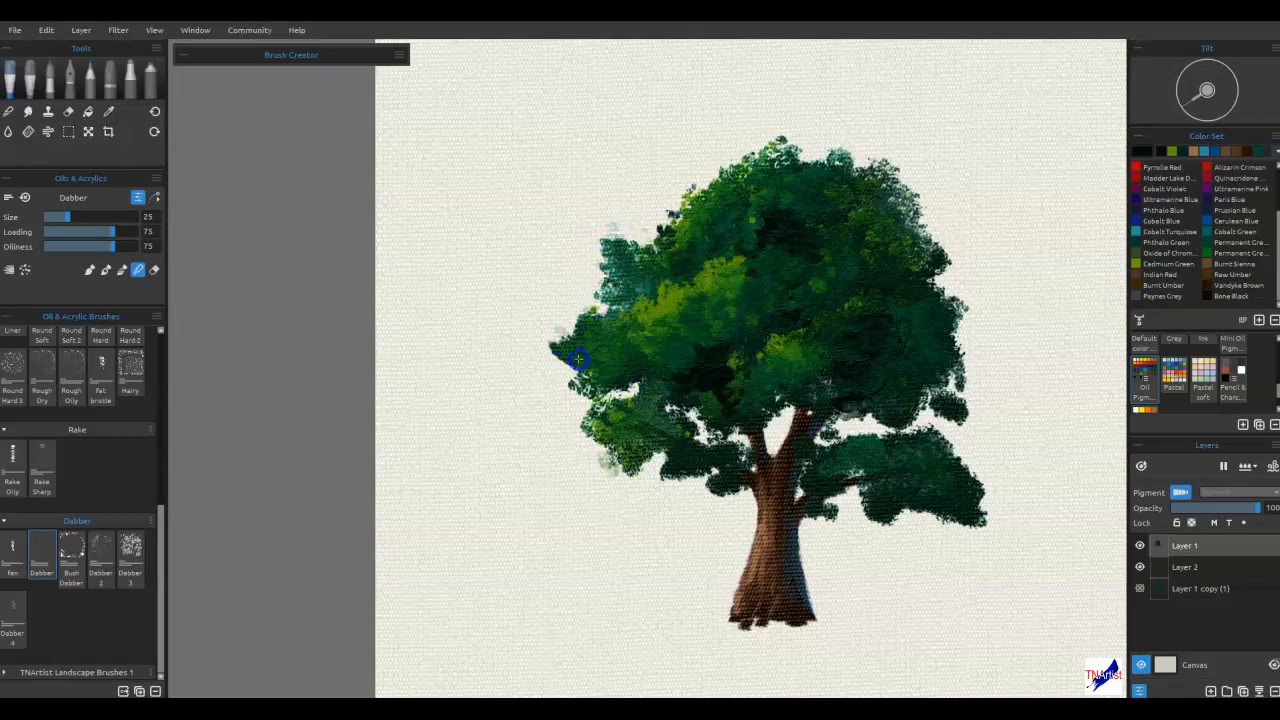
Step: Blend the lower-left branch foliage, and soften the crown's center and right side with the blending Dabber at size 12
left_click_drag(684, 410, 699, 468)
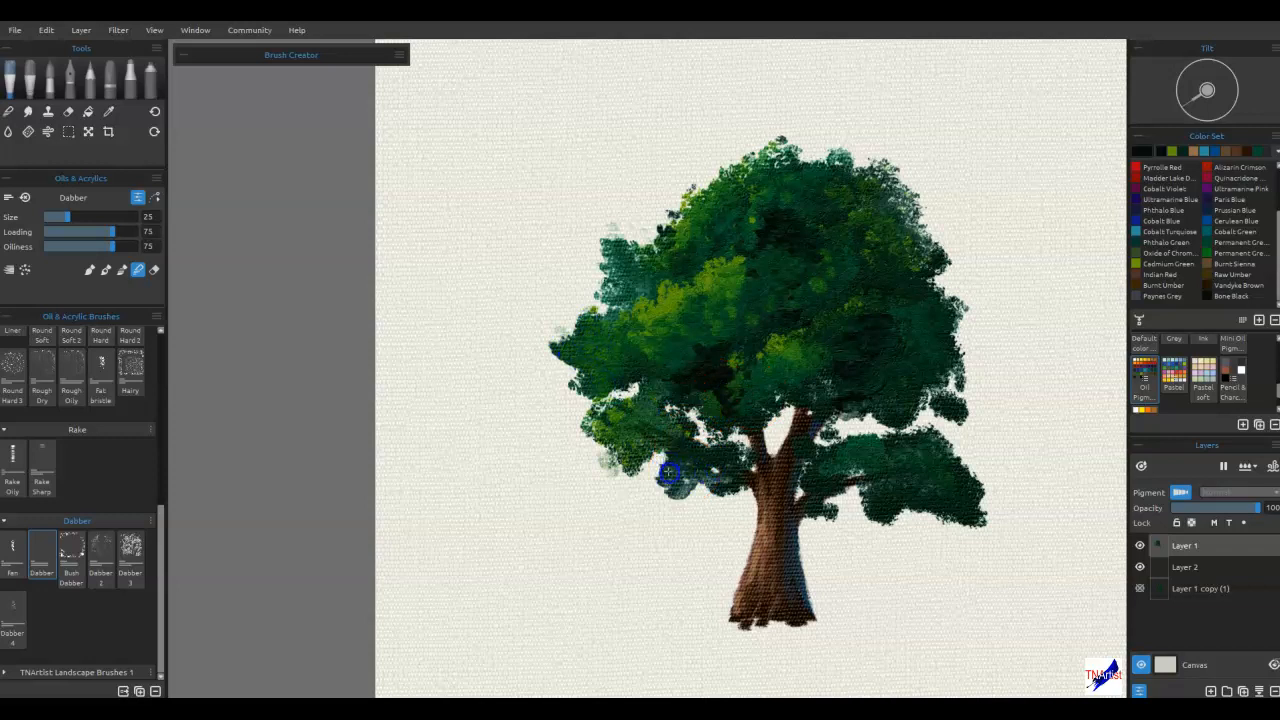
key("bracketleft")
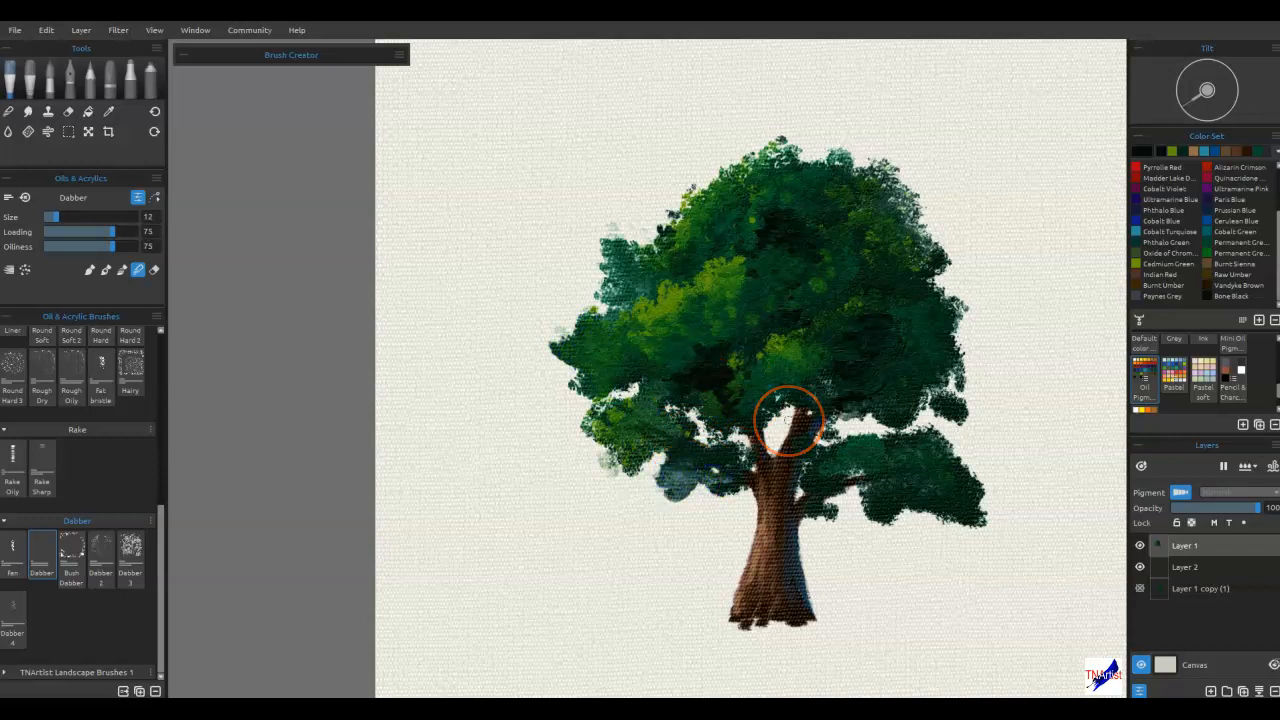
left_click(879, 555)
left_click(782, 434)
left_click(934, 316)
left_click(950, 394)
left_click(909, 404)
left_click(876, 354)
left_click(825, 352)
left_click(793, 364)
left_click(612, 382)
left_click(836, 336)
left_click(886, 336)
left_click(881, 343)
left_click(958, 269)
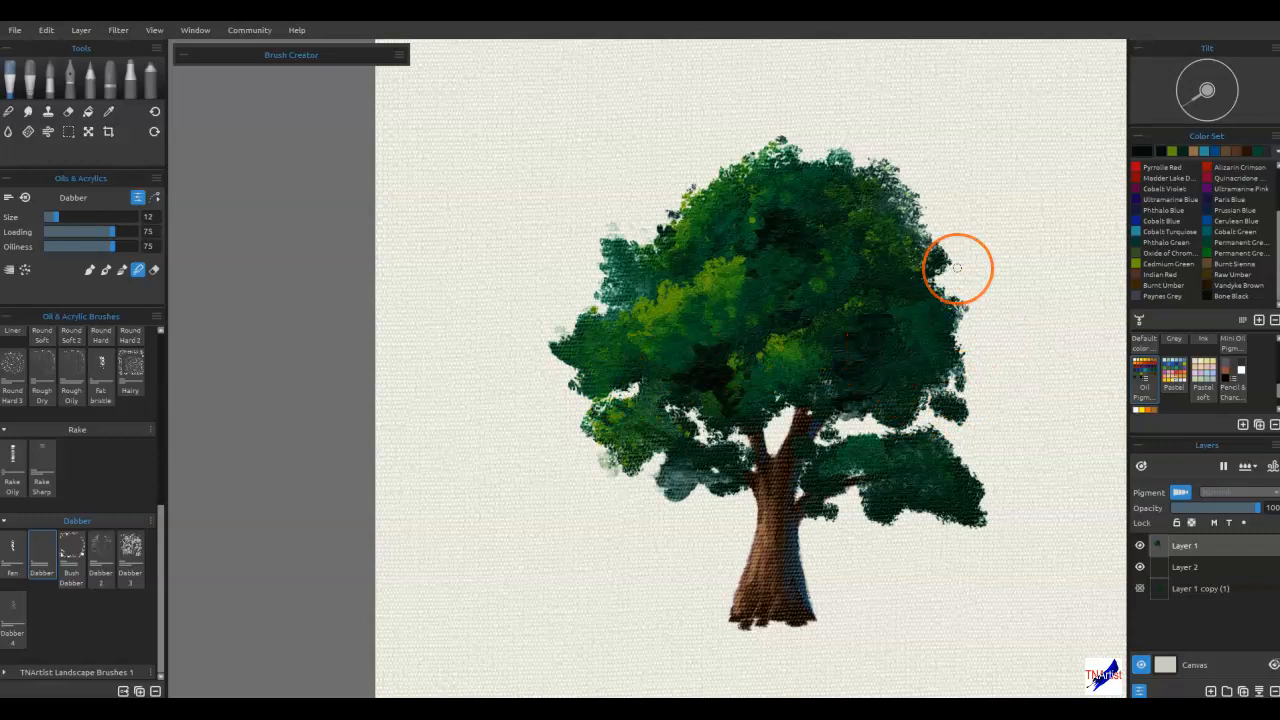
Step: Duplicate the foliage layer and blend the right side of the crown with the Rough Oily brush at size 35
left_click(1243, 691)
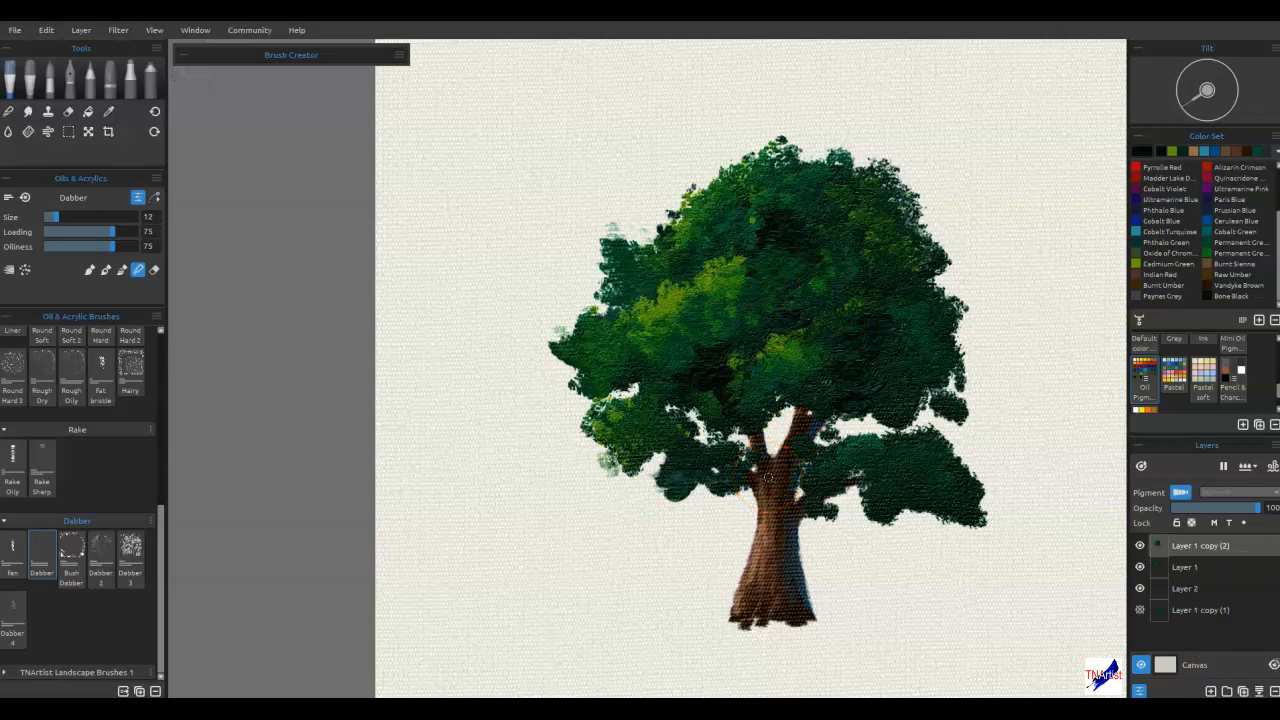
left_click(71, 372)
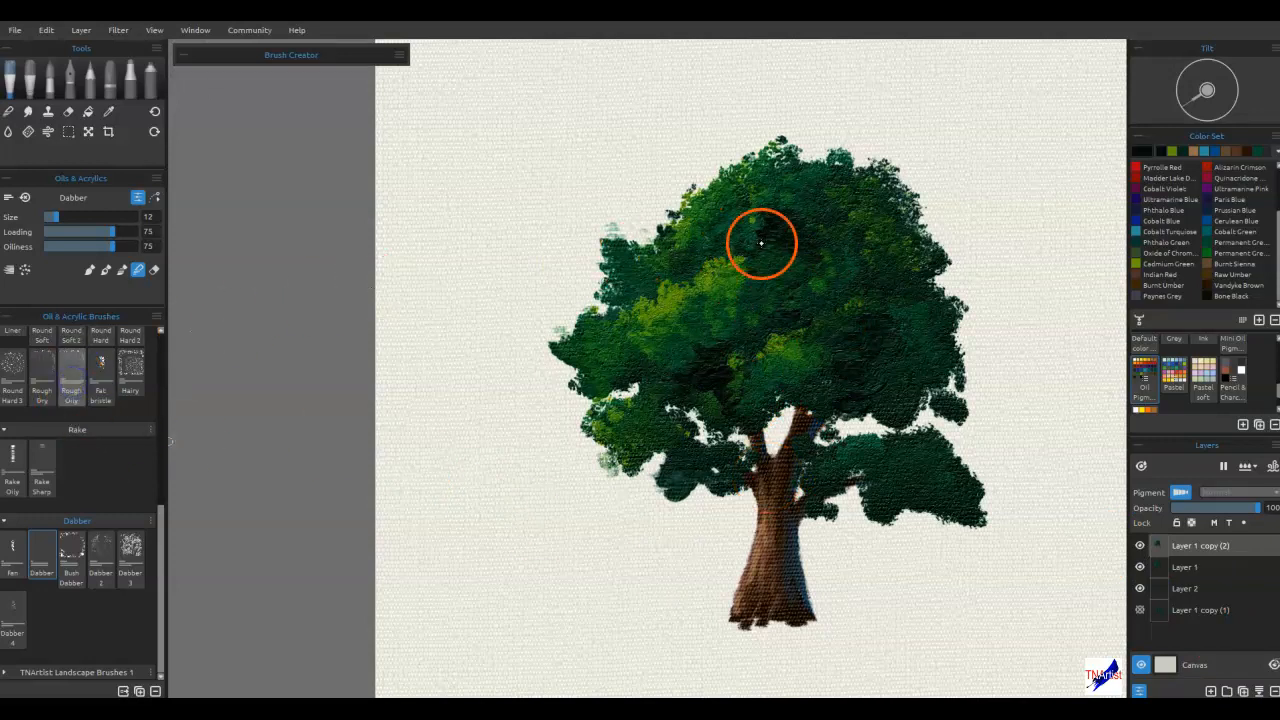
mouse_move(871, 361)
left_mouse_down()
mouse_move(914, 354)
mouse_move(905, 365)
left_mouse_up()
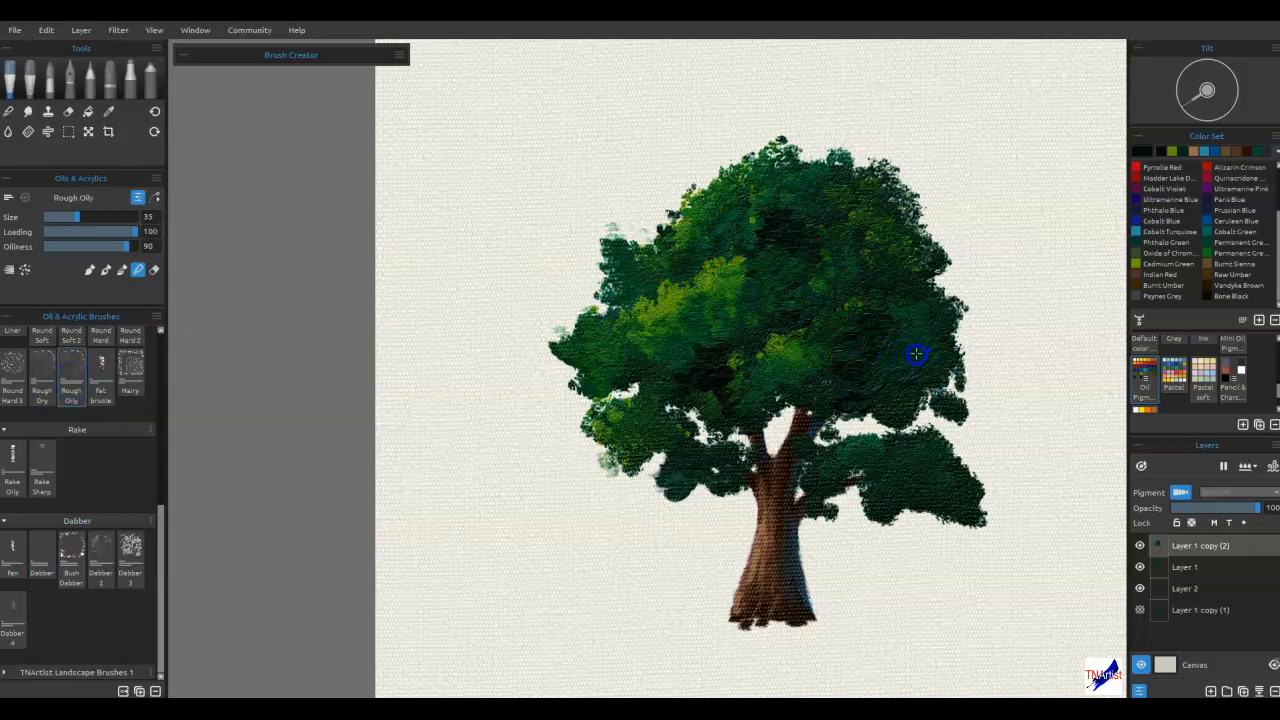
mouse_move(897, 298)
left_mouse_down()
mouse_move(900, 271)
mouse_move(934, 245)
left_mouse_up()
key("shift")
key("ctrl+0")
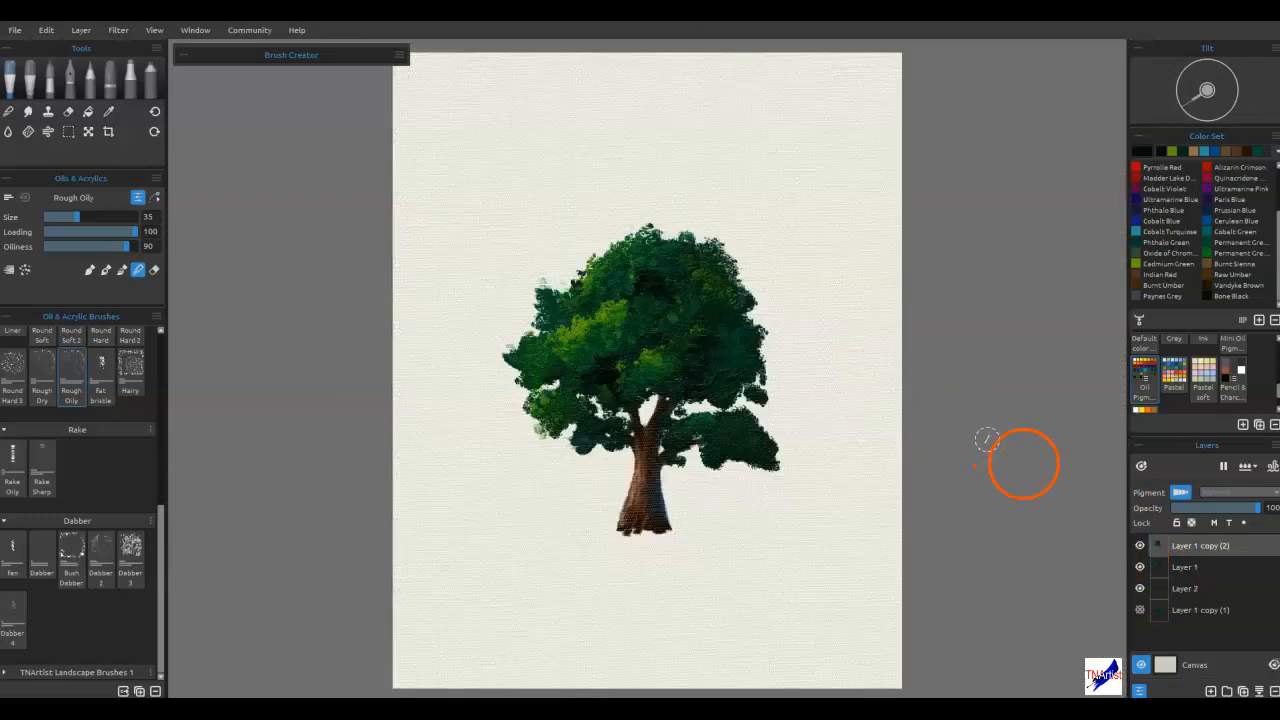
Step: Merge Layer 1 copy (2), Layer 1 and Layer 2 into a single tree layer
left_click(1187, 588)
left_click(1188, 548)
left_click(1193, 594)
left_click(1259, 691)
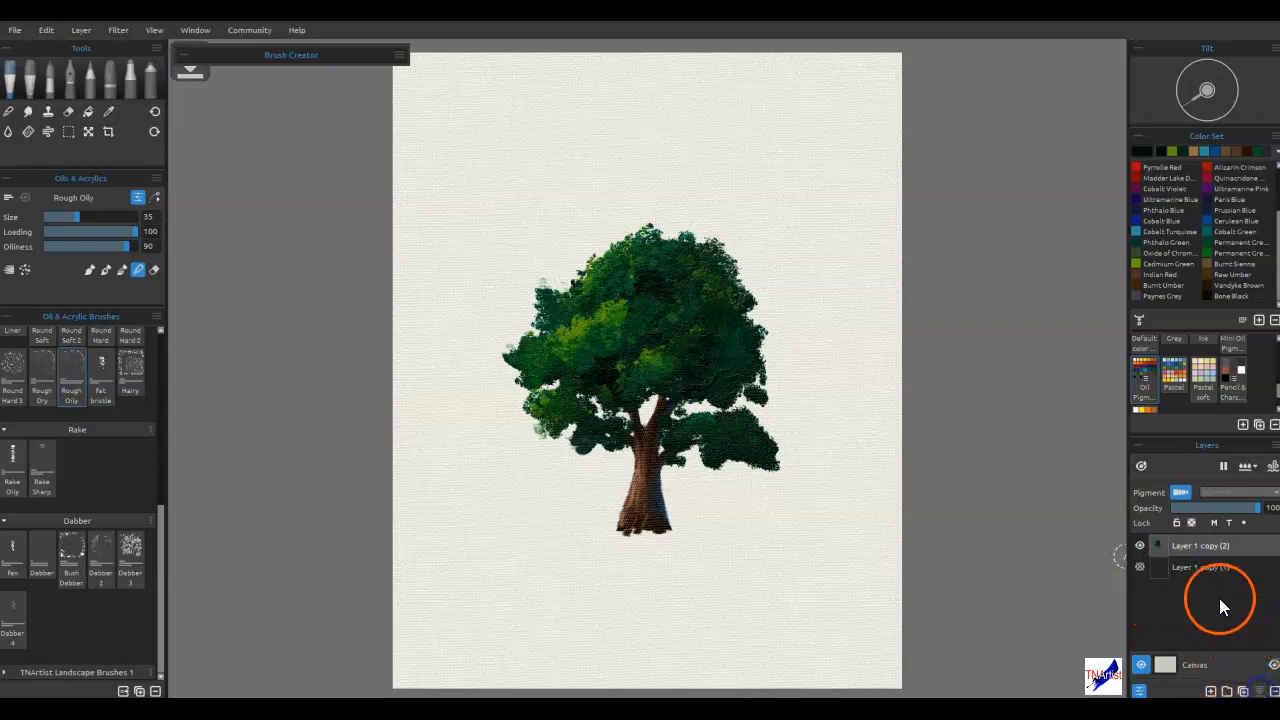
Step: Duplicate the merged tree, shrink the copy to 3.867 by 4.400 in and place it right of the original at X 3.820, Y 3.287
left_click(1243, 691)
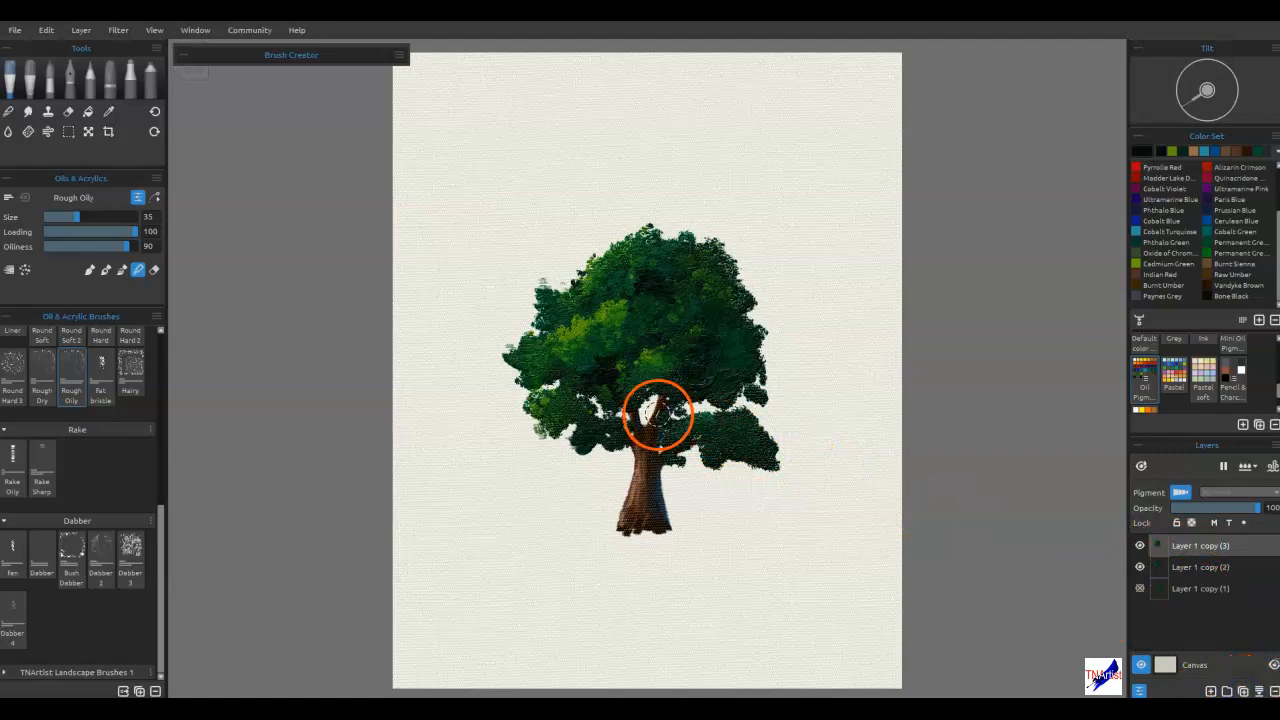
key("ctrl+t")
left_click_drag(683, 436, 754, 461)
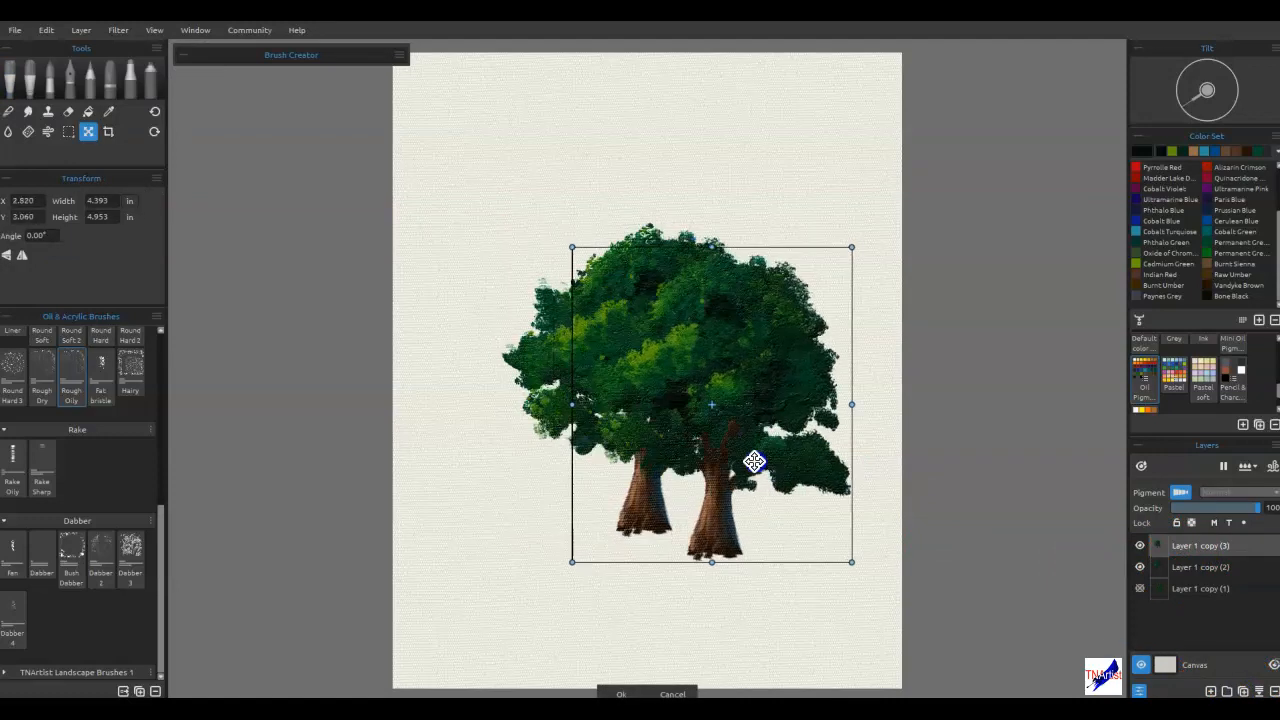
left_click_drag(851, 248, 803, 283)
left_click_drag(751, 391, 830, 366)
left_click_drag(648, 256, 633, 251)
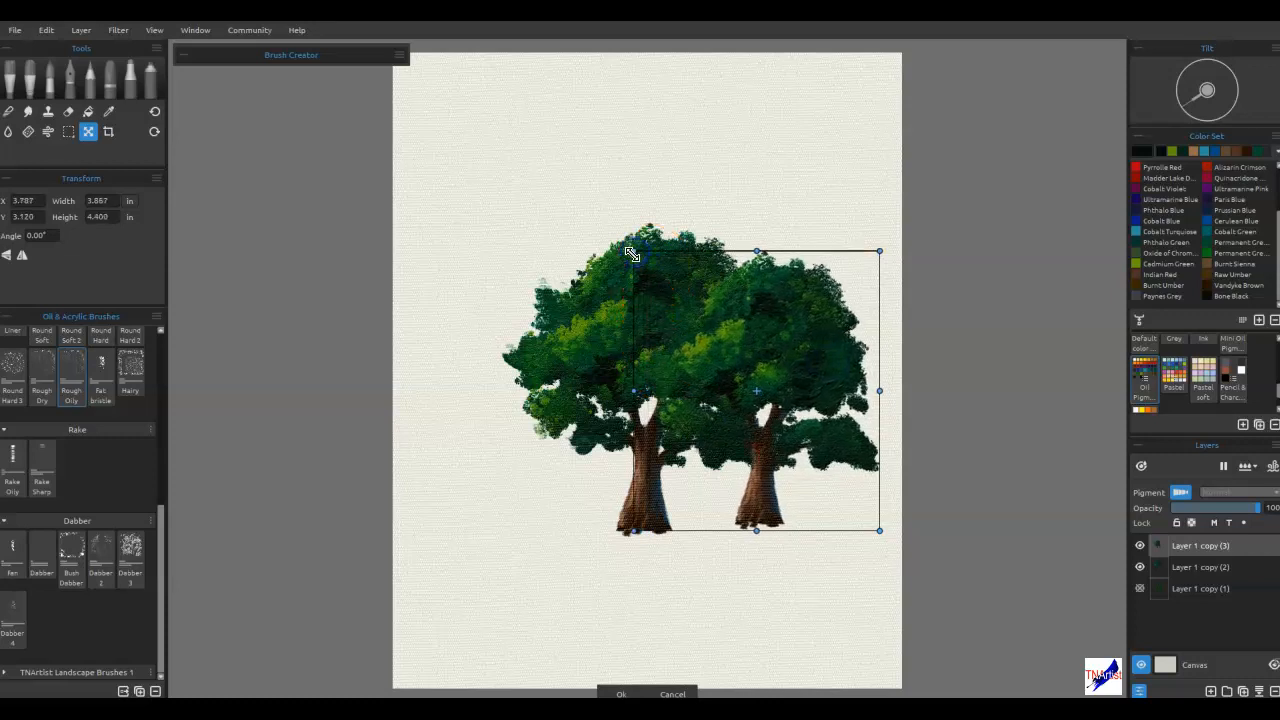
left_click_drag(731, 480, 749, 499)
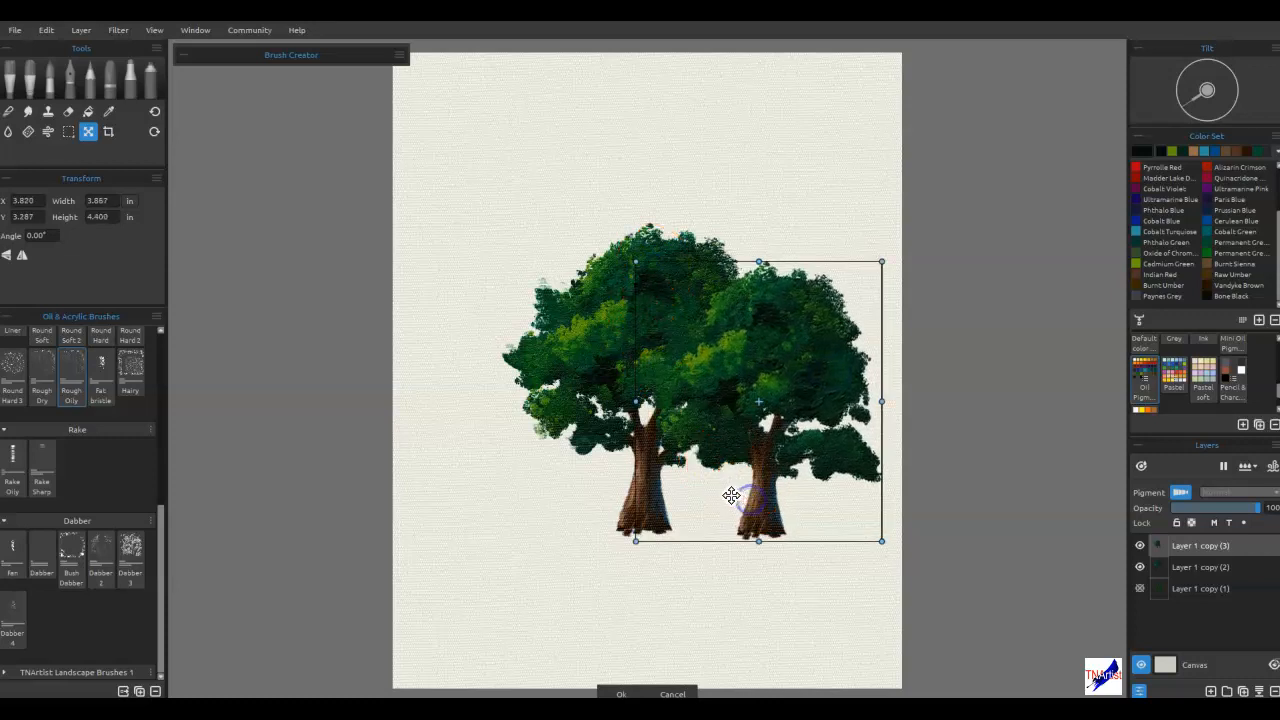
key("Return")
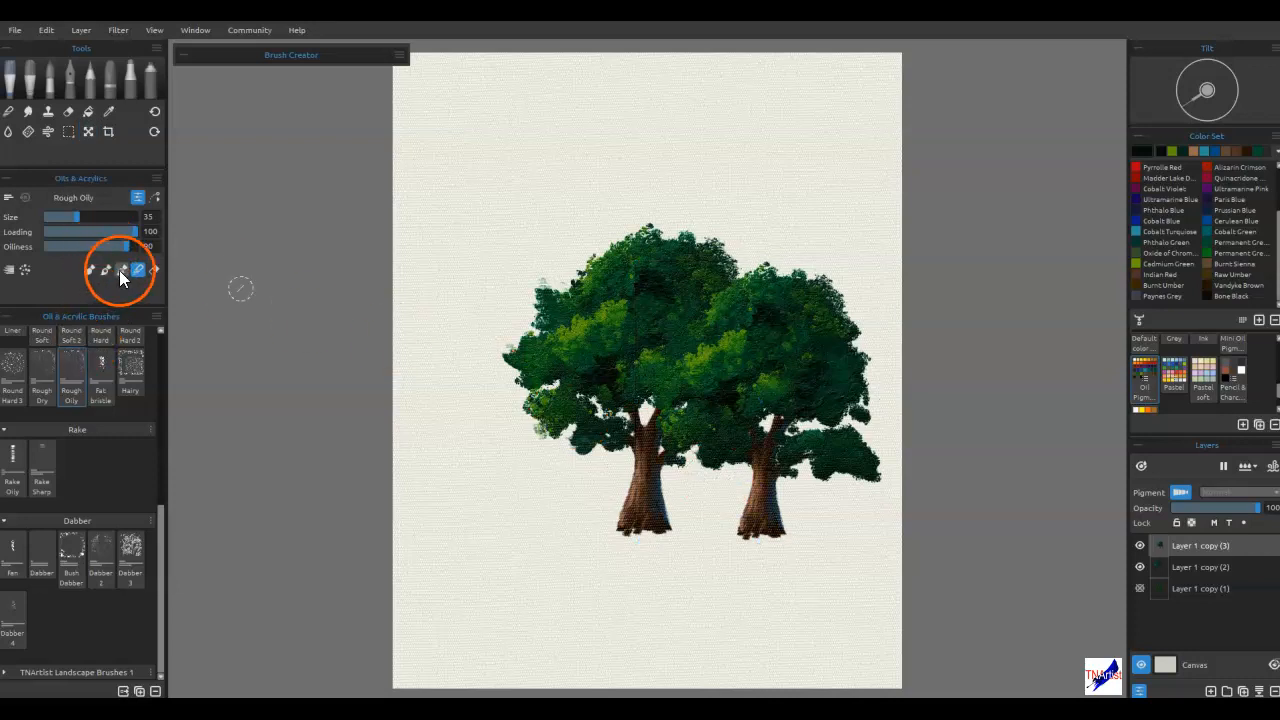
Step: Erase bits of the second tree's right edge, lower-right branch and inner foliage with the Dabber 2 brush at size 30
left_click(154, 269)
left_click(87, 570)
left_click(100, 567)
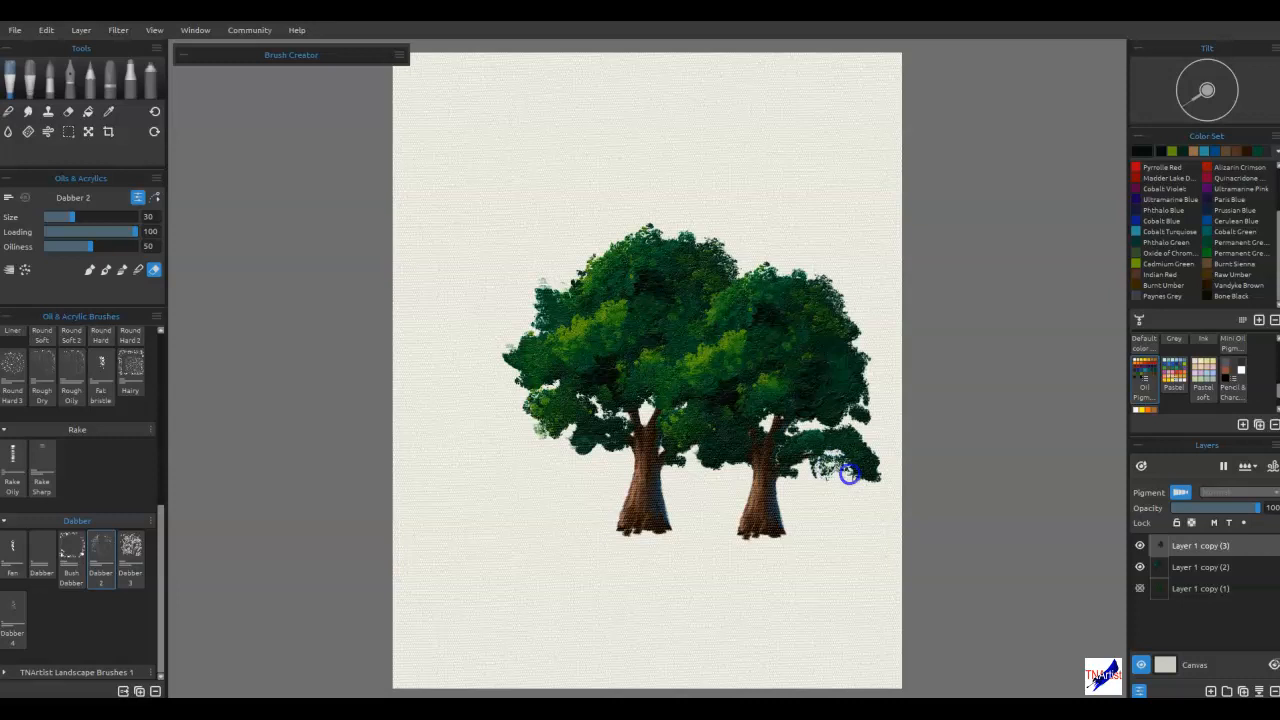
left_click_drag(889, 470, 850, 440)
left_click_drag(715, 459, 746, 499)
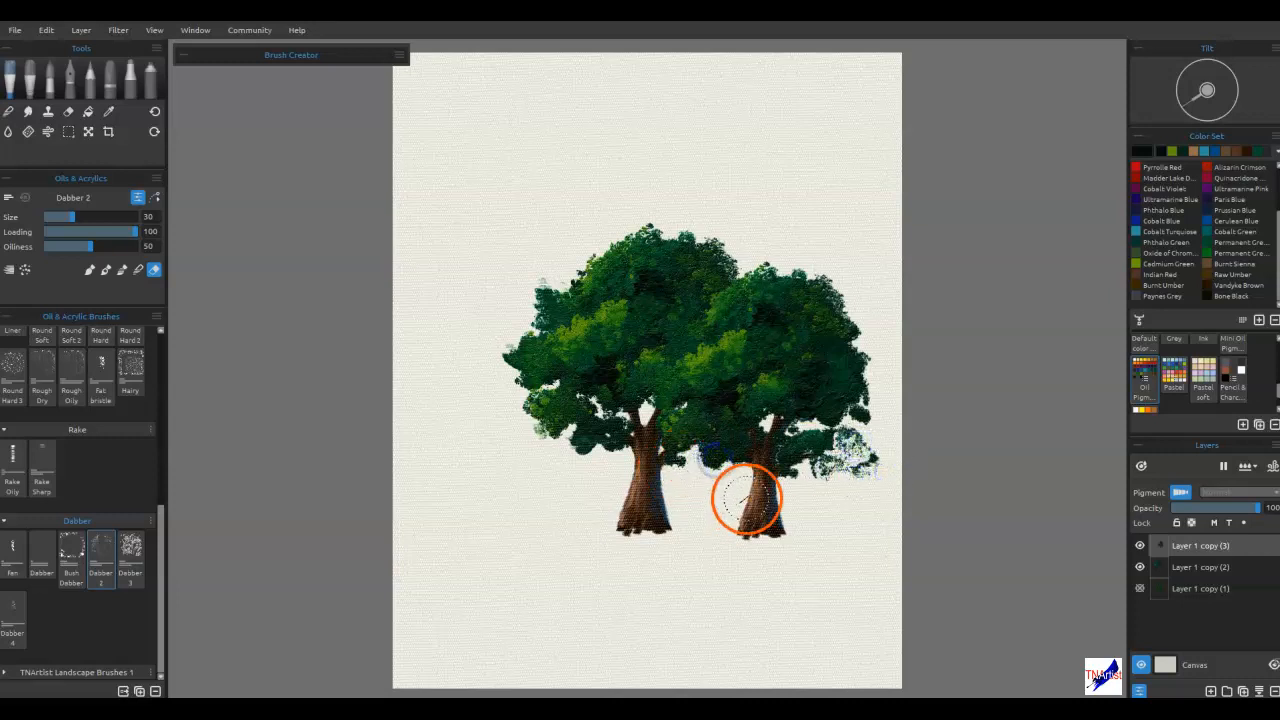
mouse_move(835, 320)
left_mouse_down()
mouse_move(851, 323)
mouse_move(846, 257)
mouse_move(837, 314)
left_mouse_up()
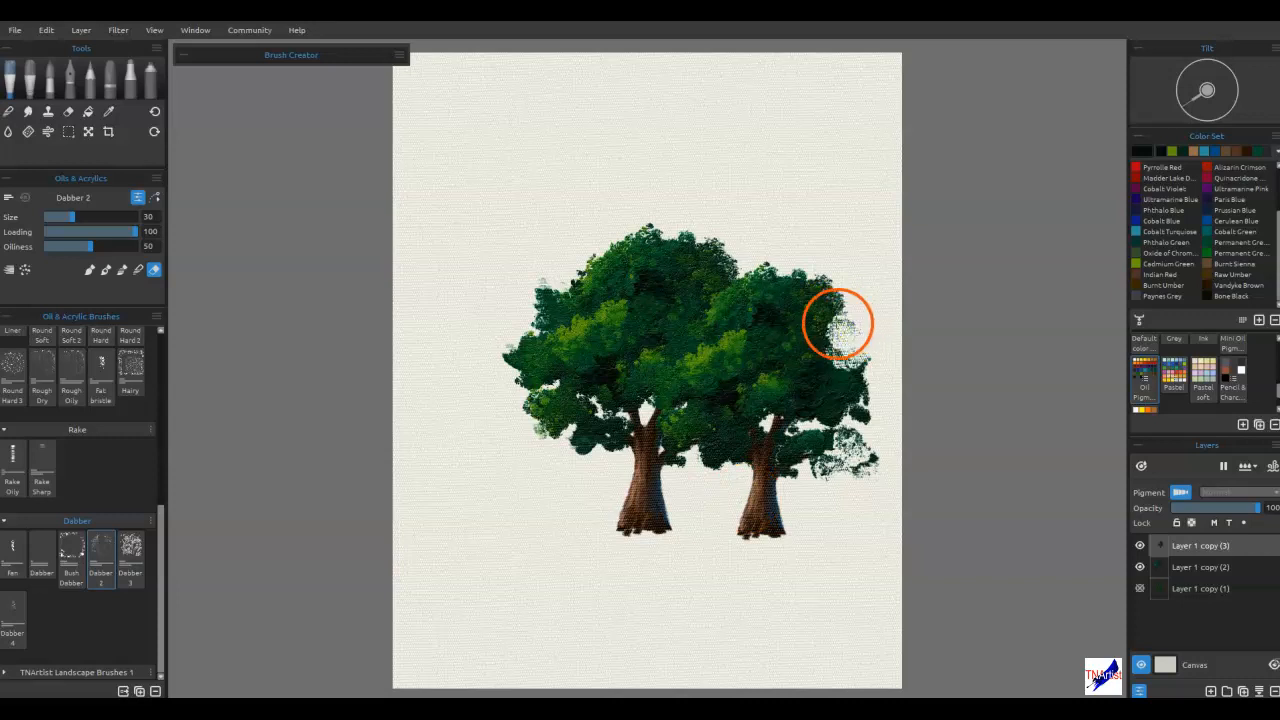
mouse_move(846, 370)
left_mouse_down()
mouse_move(862, 355)
mouse_move(857, 333)
left_mouse_up()
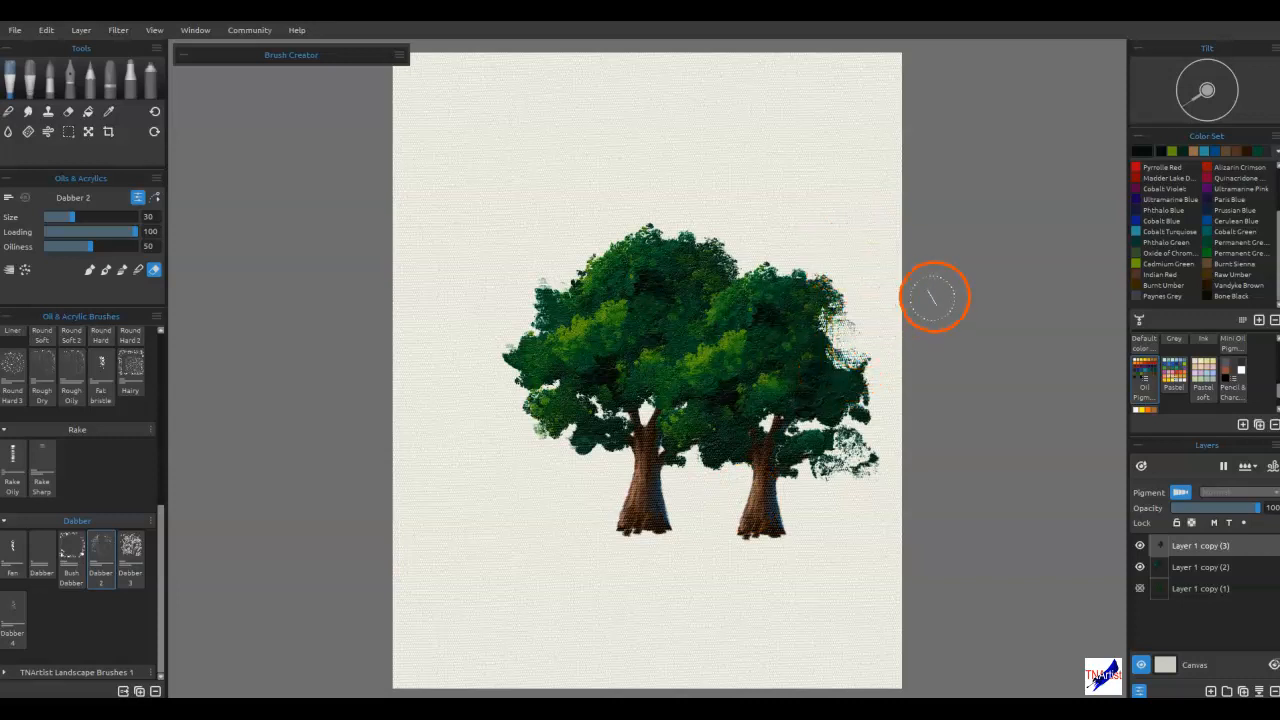
mouse_move(706, 345)
left_mouse_down()
mouse_move(699, 375)
mouse_move(684, 380)
mouse_move(716, 348)
mouse_move(793, 321)
mouse_move(795, 376)
mouse_move(905, 406)
mouse_move(903, 435)
mouse_move(851, 437)
left_mouse_up()
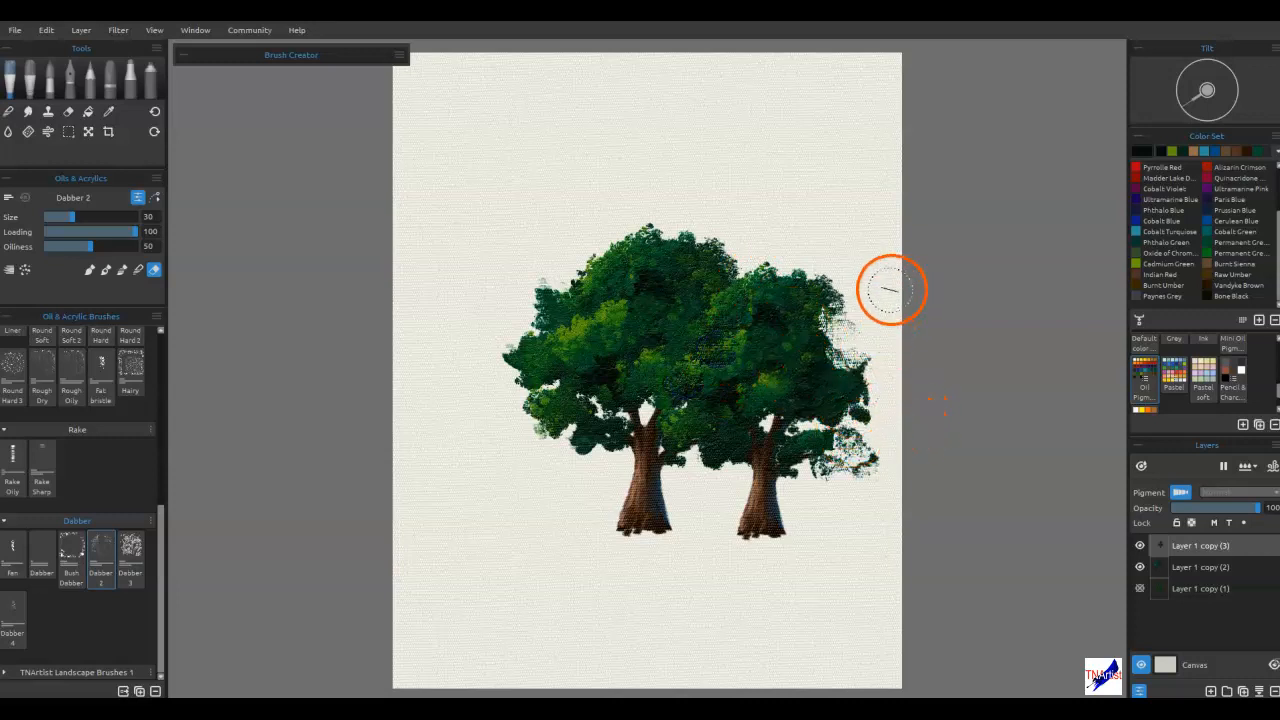
Step: Dab dark foliage over the second tree's right side and lower branch with Dabber 2, using near-black and dark greens sampled from the crown
key("n")
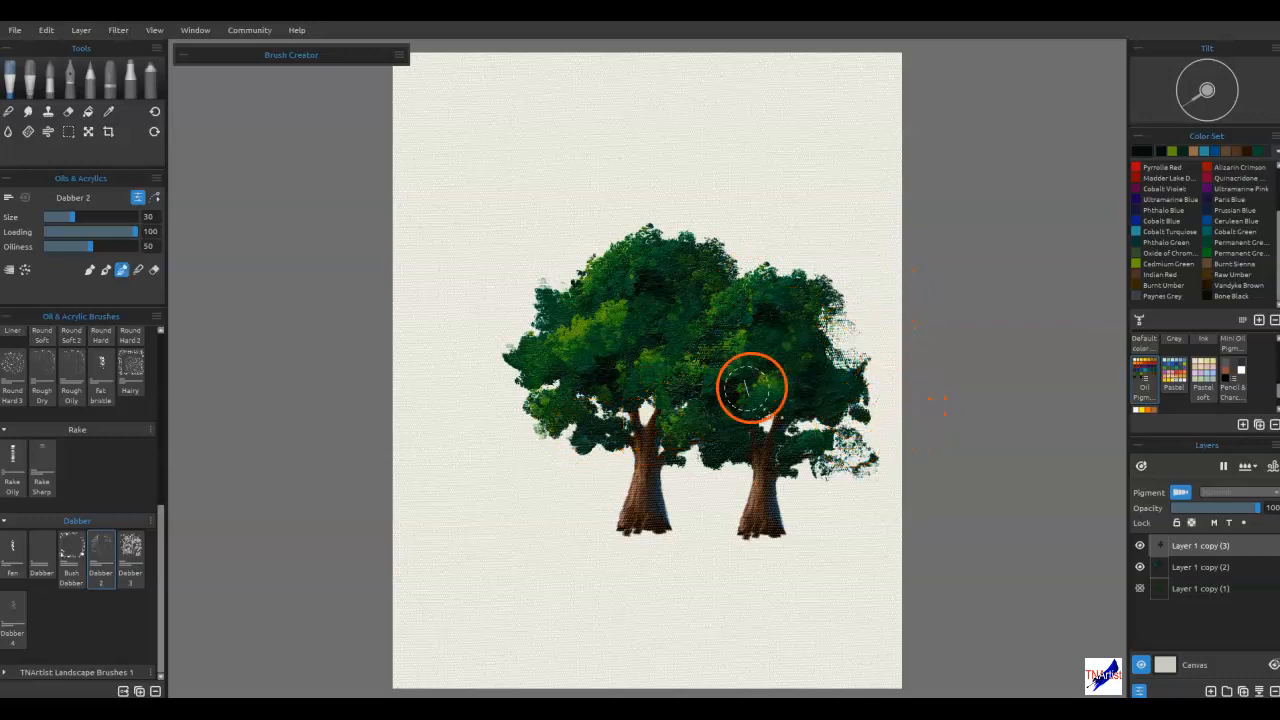
key("m")
mouse_move(832, 366)
left_mouse_down()
mouse_move(848, 316)
mouse_move(853, 383)
mouse_move(873, 399)
mouse_move(861, 433)
mouse_move(831, 454)
mouse_move(844, 453)
mouse_move(803, 443)
mouse_move(827, 409)
mouse_move(824, 433)
mouse_move(735, 446)
mouse_move(788, 445)
mouse_move(793, 426)
mouse_move(825, 414)
mouse_move(857, 446)
left_mouse_up()
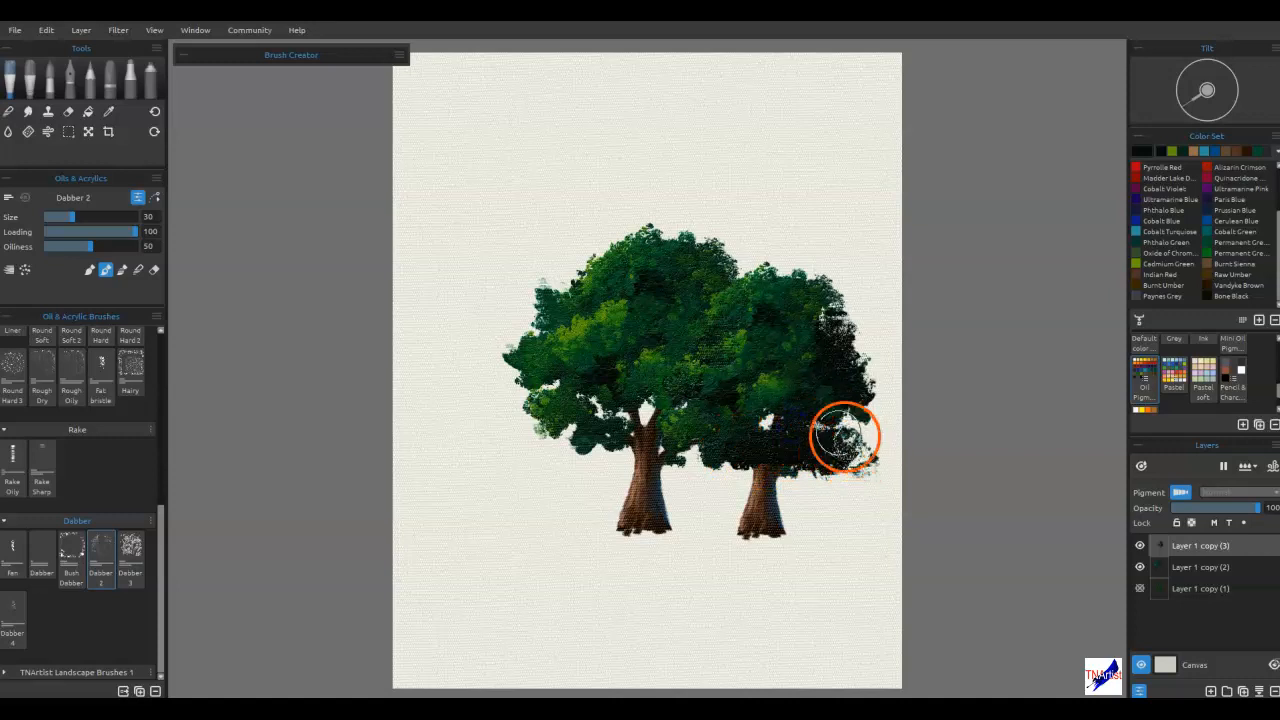
left_click(757, 397, "alt")
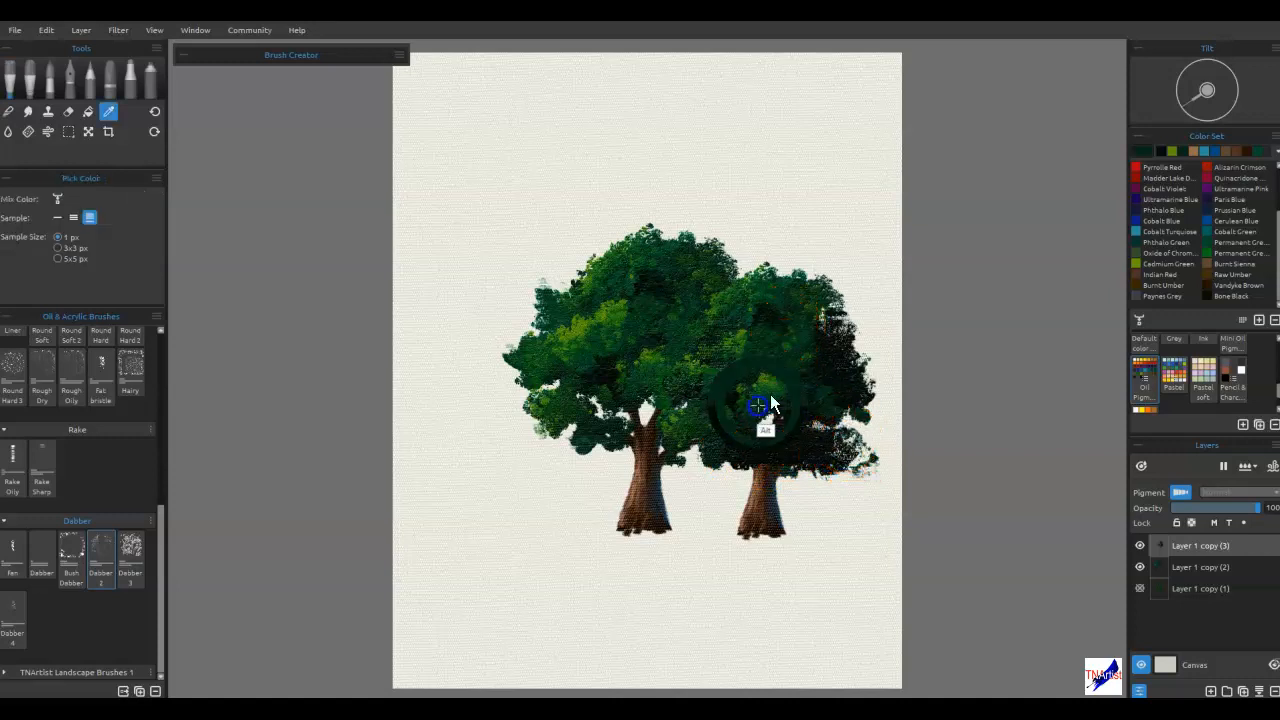
left_click(808, 368, "alt")
mouse_move(789, 443)
left_mouse_down()
mouse_move(820, 448)
mouse_move(842, 411)
mouse_move(832, 368)
left_mouse_up()
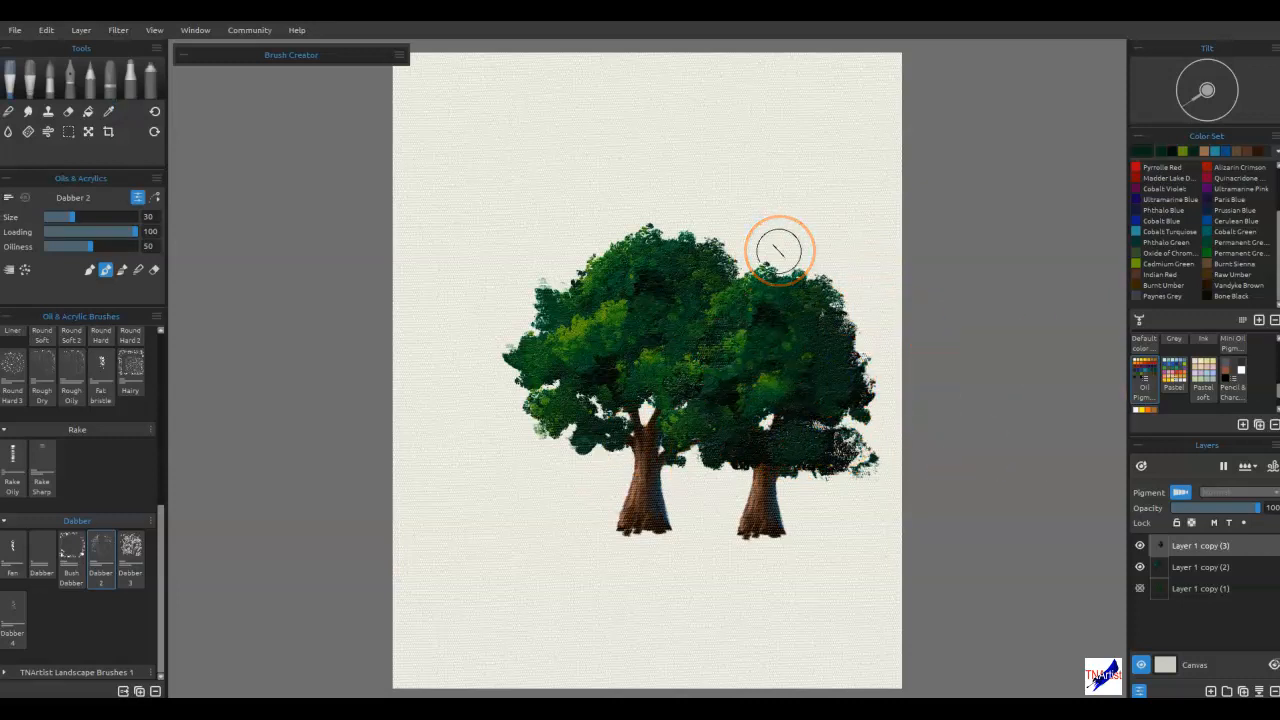
Step: Show the hidden conifer layer, Layer 1 copy (1)
left_click(1145, 550)
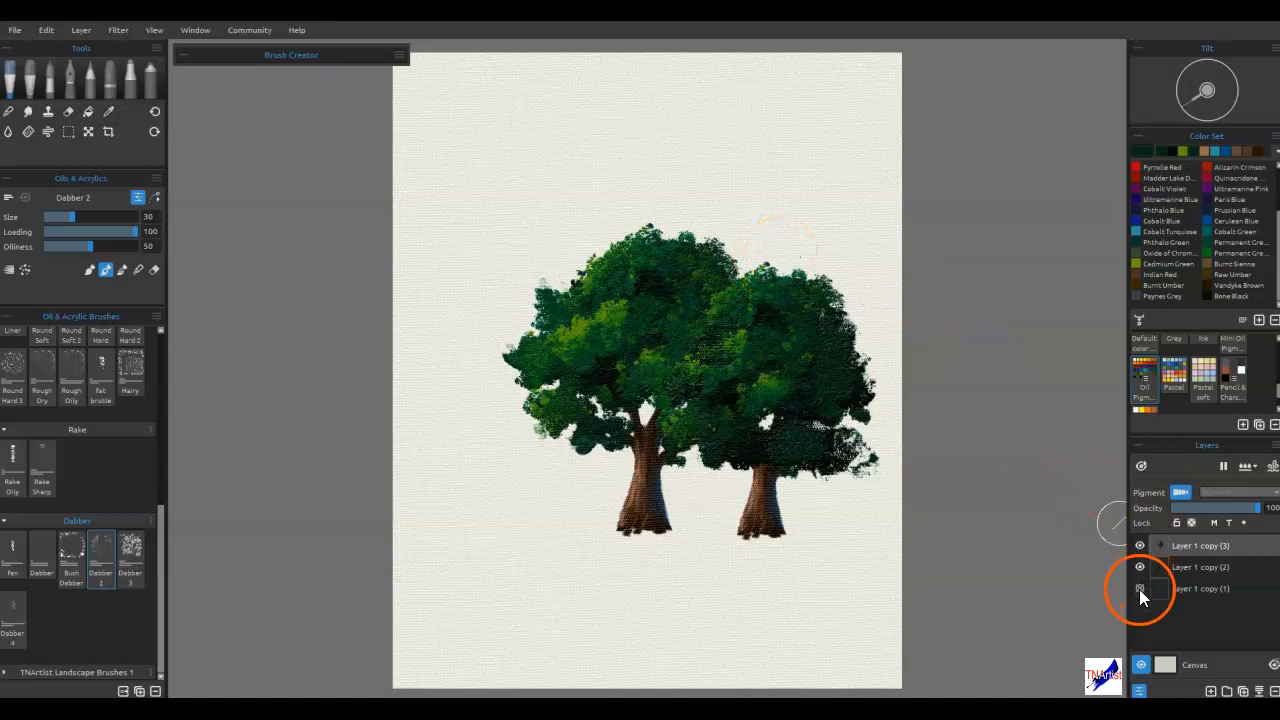
left_click(1139, 589)
key("ctrl+t")
mouse_move(695, 505)
left_mouse_down()
mouse_move(543, 534)
mouse_move(703, 494)
left_mouse_up()
key("Return")
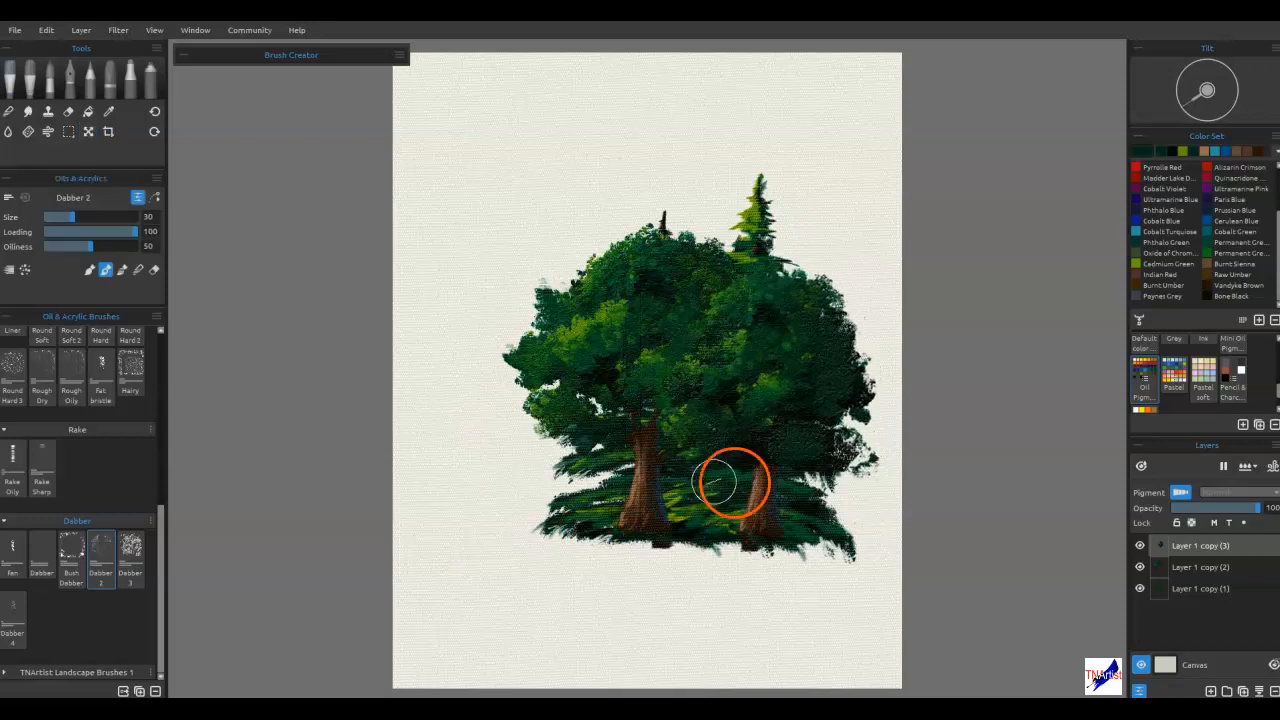
Step: Shrink the conifer layer to 3.533 by 4.920 in and place it left of the leafy trees at X 0.300, Y 2.867
left_click(1199, 588)
key("ctrl+t")
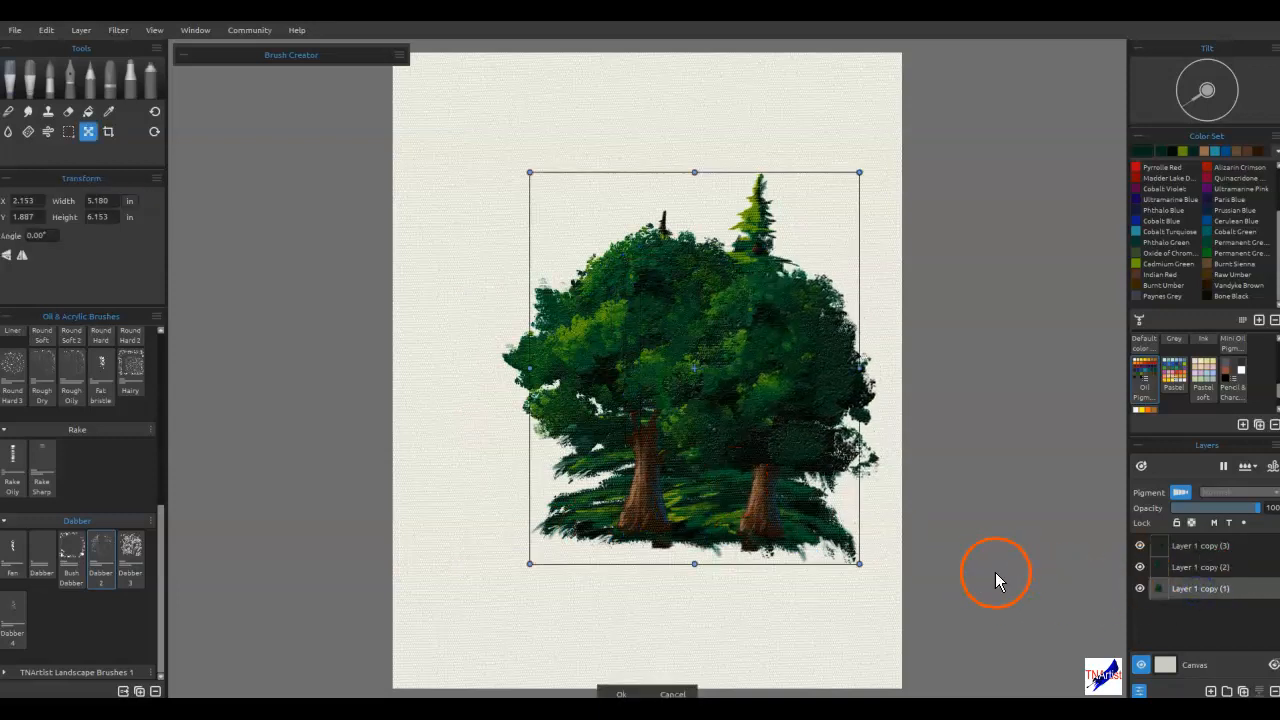
left_click_drag(766, 529, 598, 553)
left_click_drag(686, 196, 583, 276)
left_click_drag(517, 457, 564, 422)
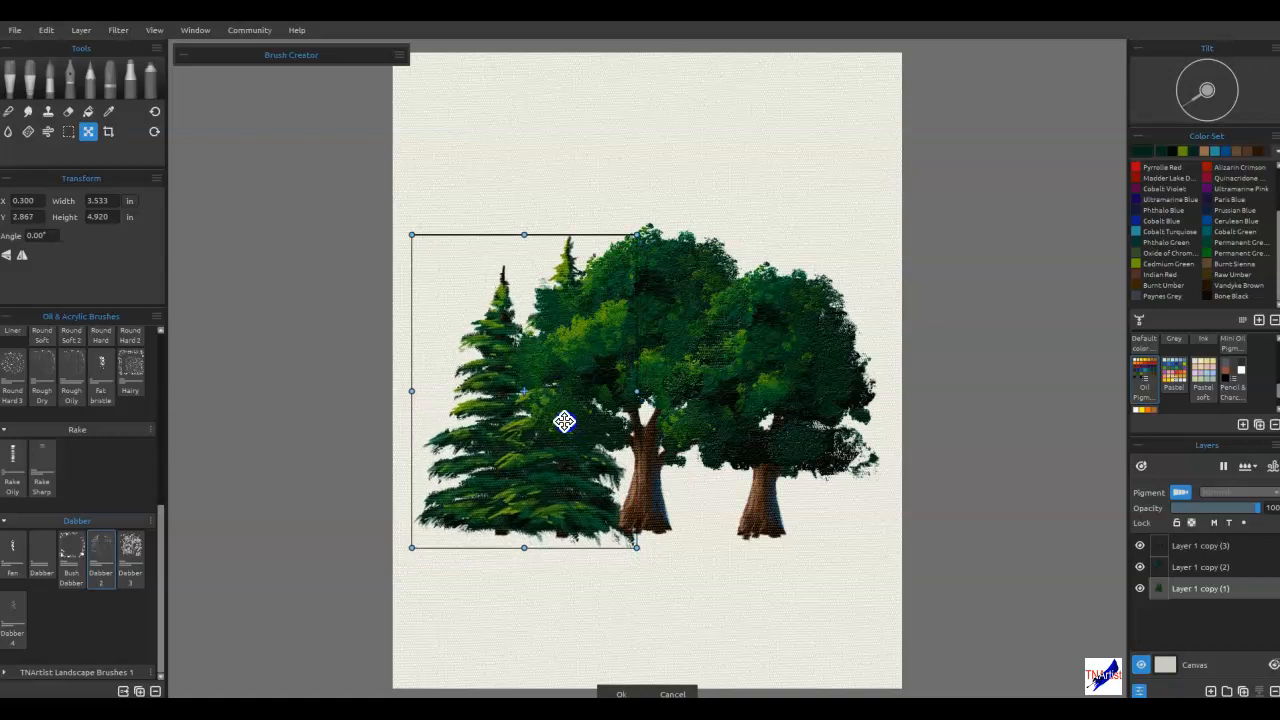
key("Return")
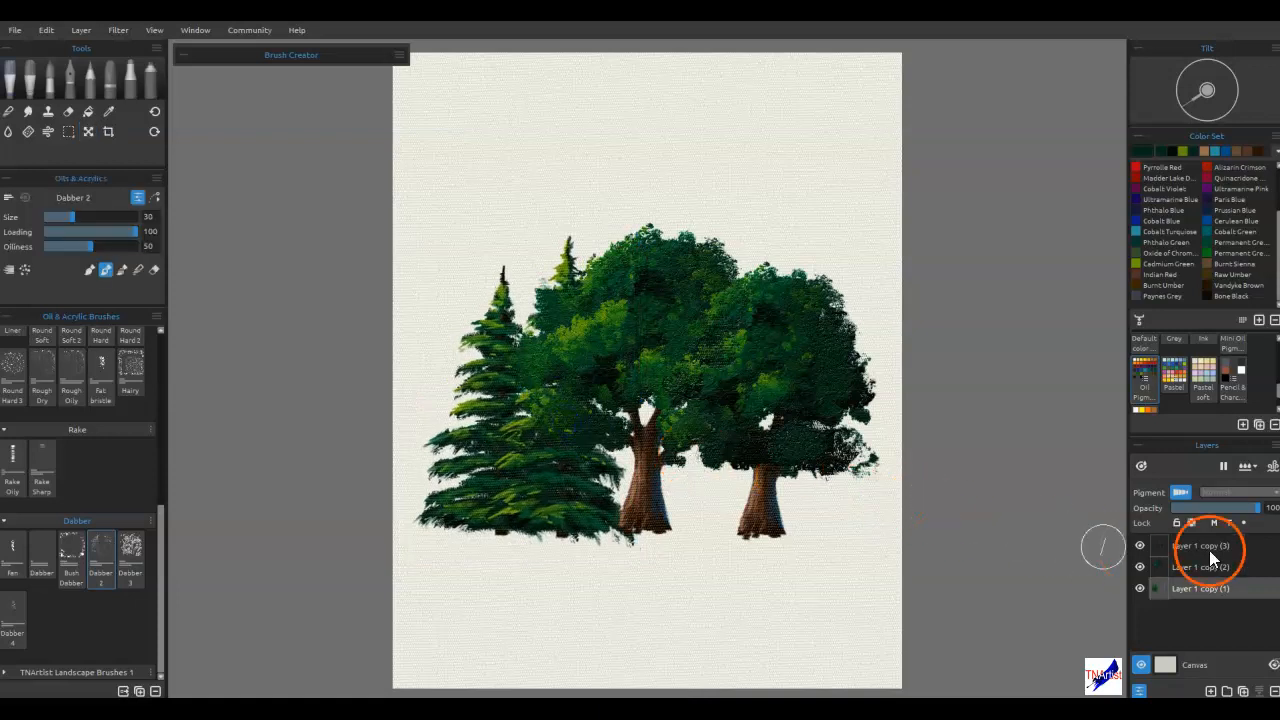
Step: Bring the conifer layer to the front of the leafy trees and shift it to X 0.447, Y 3.120
left_click_drag(1220, 588, 1222, 540)
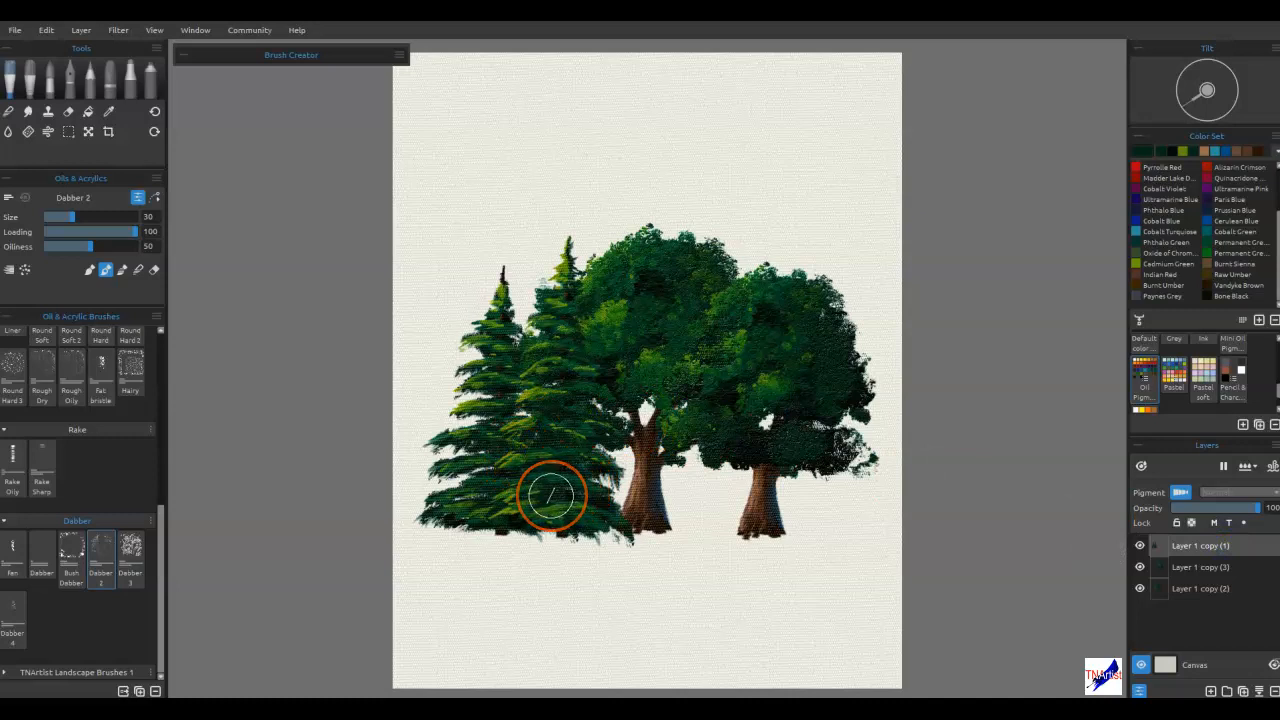
key("ctrl+t")
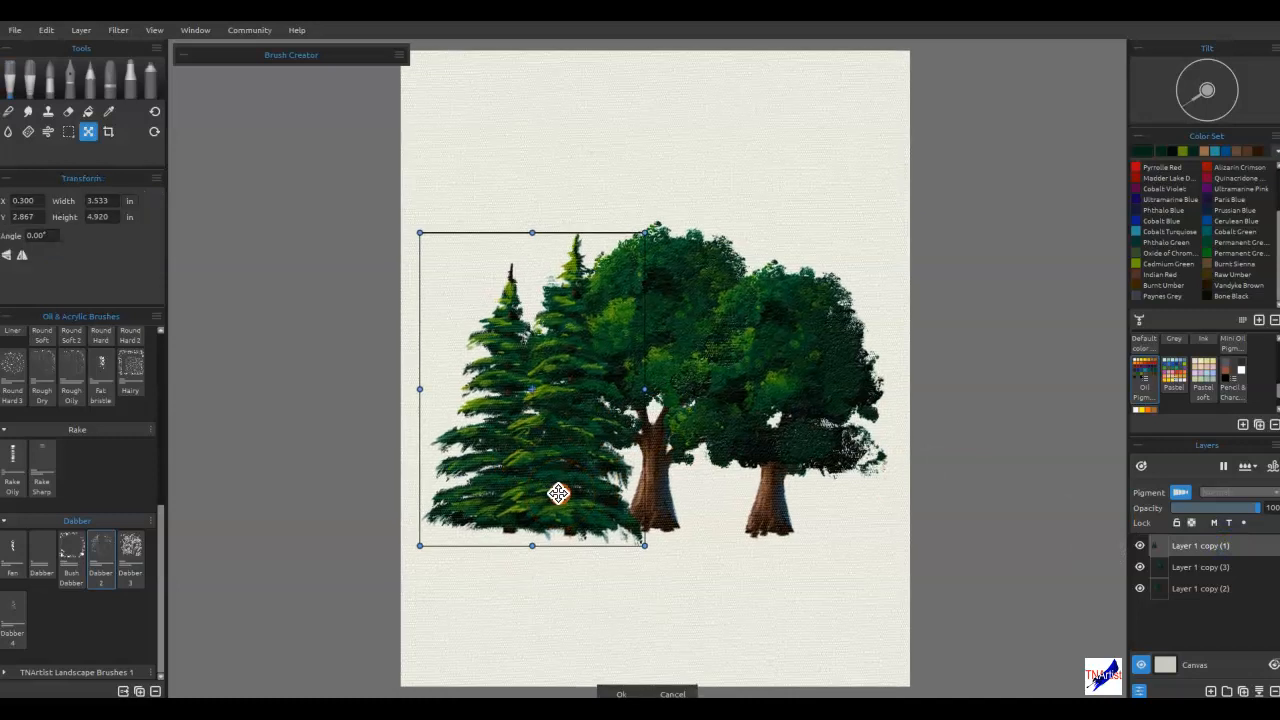
mouse_move(517, 440)
left_mouse_down()
mouse_move(534, 446)
mouse_move(526, 456)
left_mouse_up()
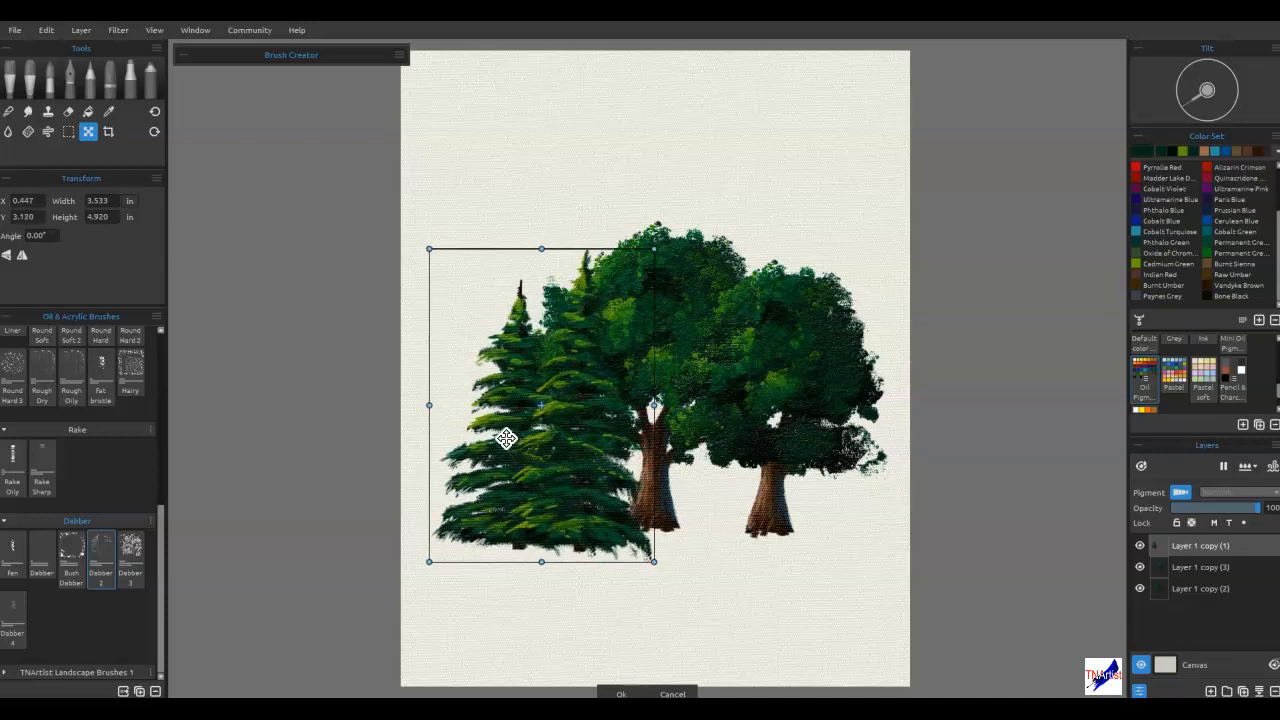
key("Return")
left_click(494, 425)
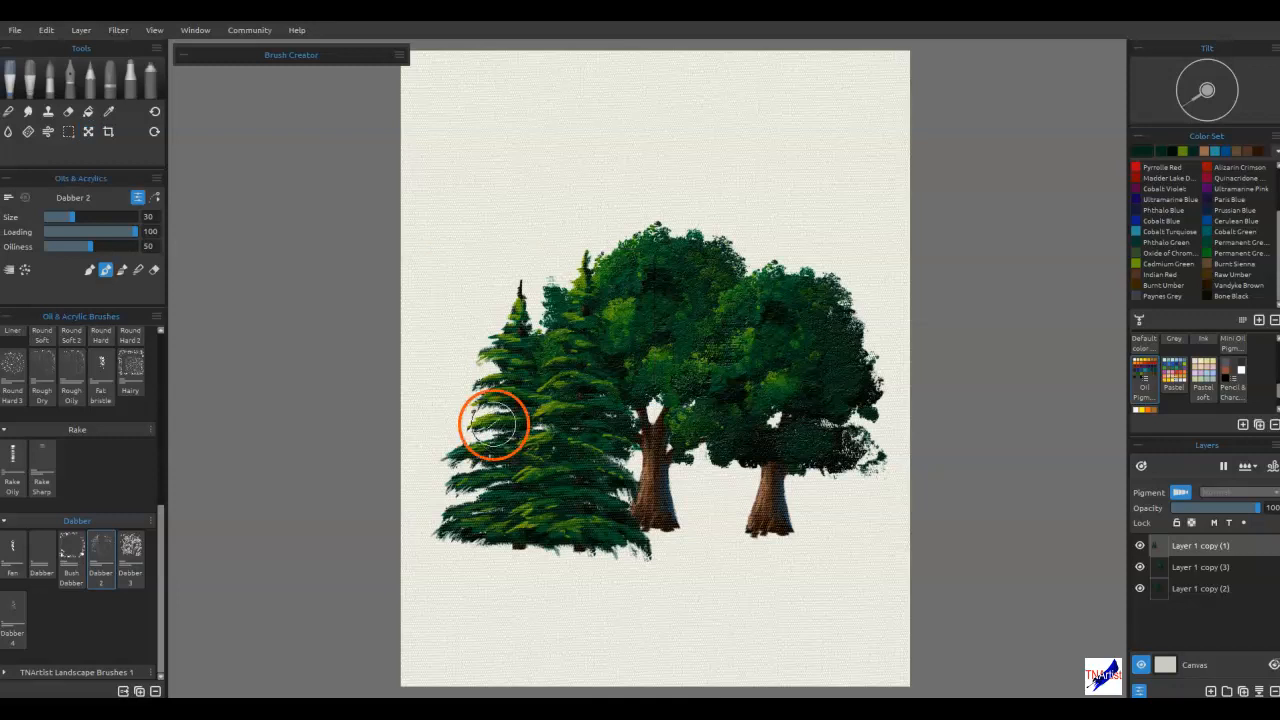
mouse_move(494, 425)
left_mouse_down()
mouse_move(642, 371)
mouse_move(725, 365)
mouse_move(694, 354)
mouse_move(659, 380)
mouse_move(666, 404)
mouse_move(719, 405)
mouse_move(682, 388)
mouse_move(755, 354)
left_mouse_up()
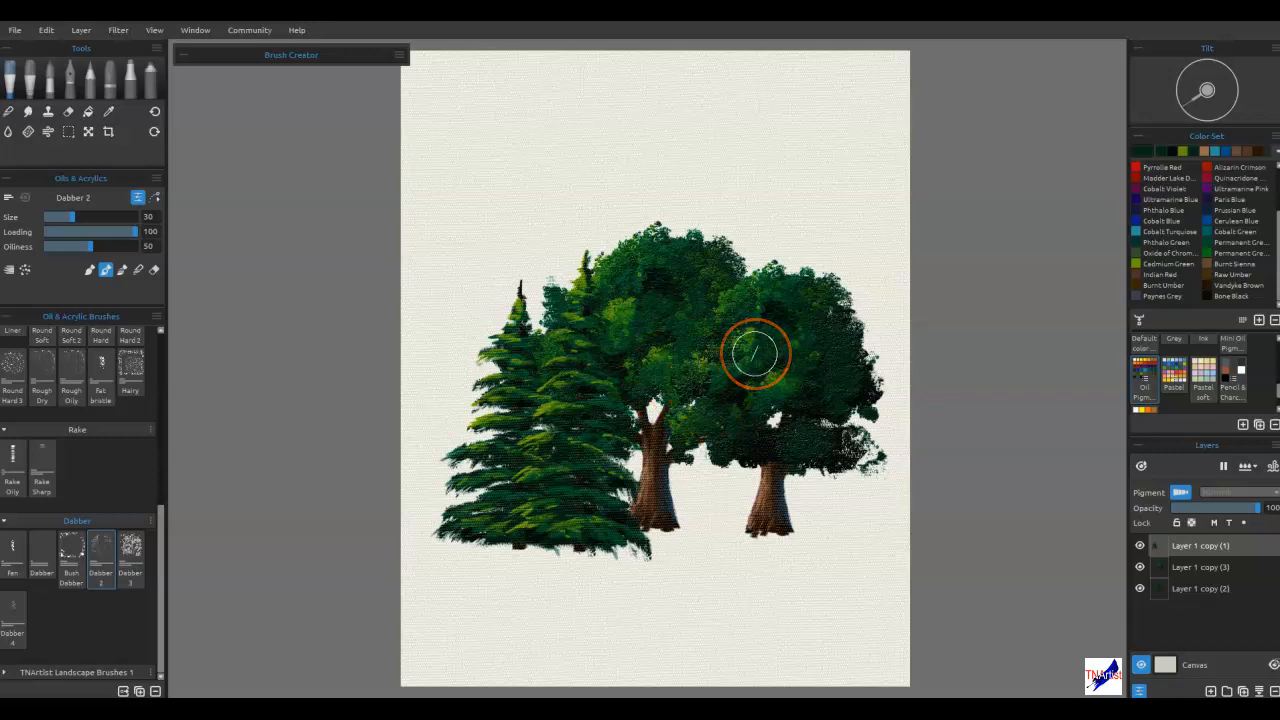
mouse_move(756, 348)
left_mouse_down()
mouse_move(629, 333)
mouse_move(730, 391)
mouse_move(710, 388)
mouse_move(629, 327)
left_mouse_up()
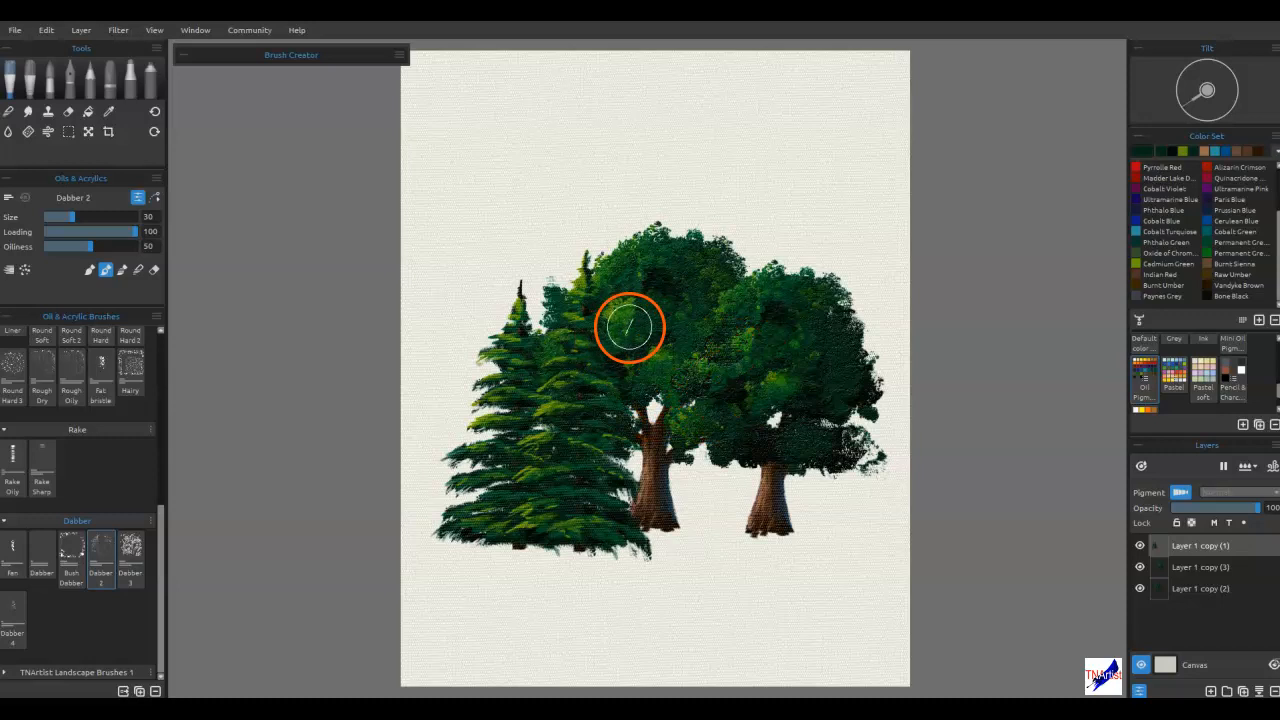
Step: Expand the TNArtist Landscape Brushes 1 set and paint a small dark green foliage patch above the conifers with Tree Brush at size 20
left_click(3, 673)
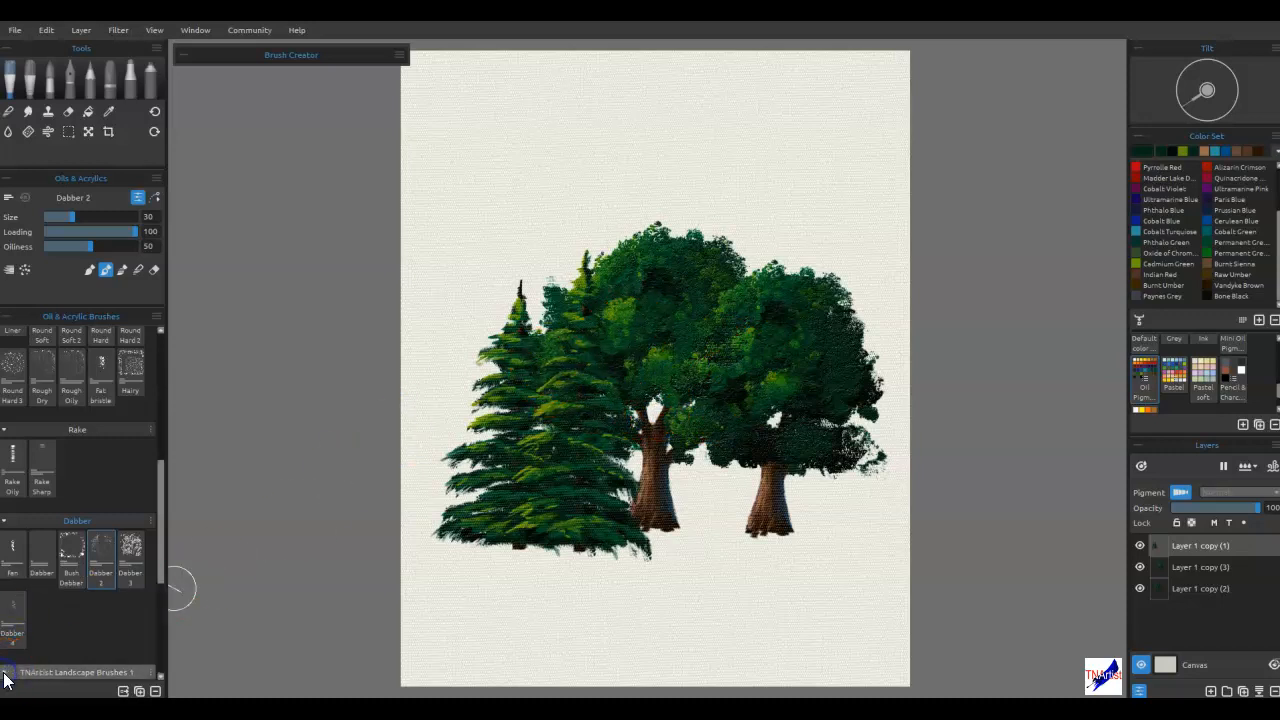
scroll(54, 583, "down", 2)
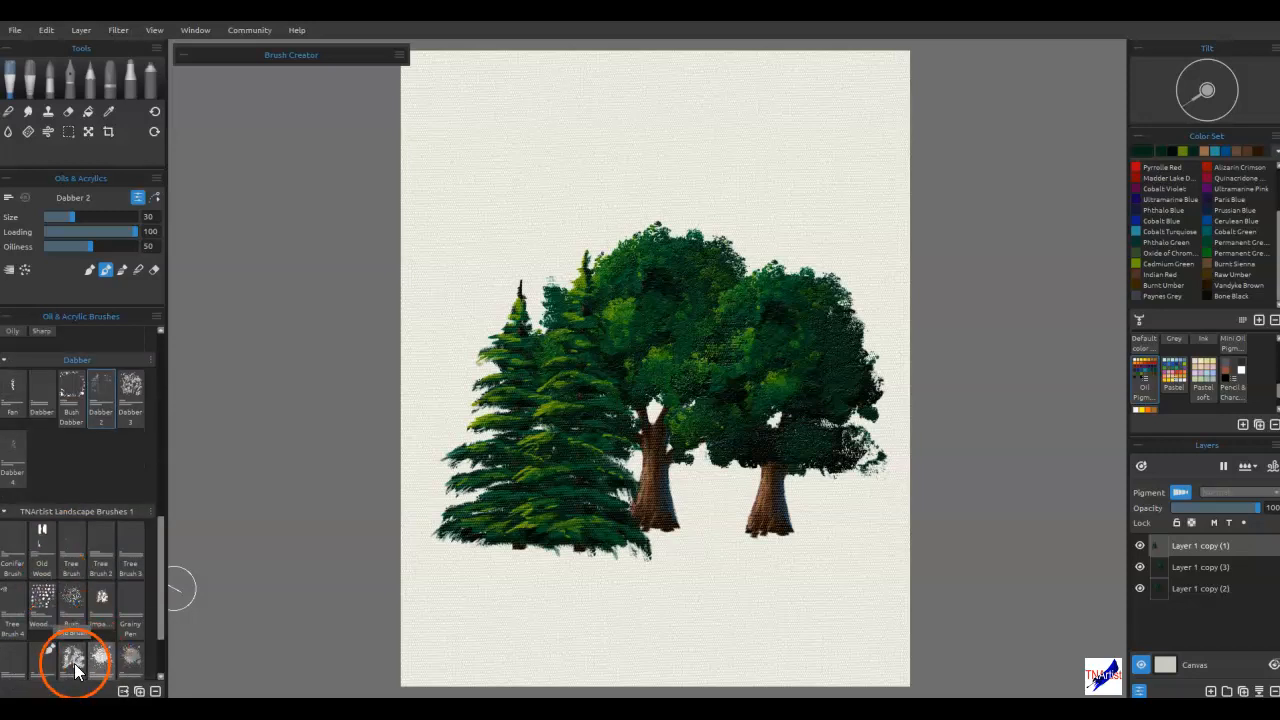
left_click(82, 551)
mouse_move(573, 192)
left_mouse_down()
mouse_move(531, 189)
mouse_move(565, 164)
left_mouse_up()
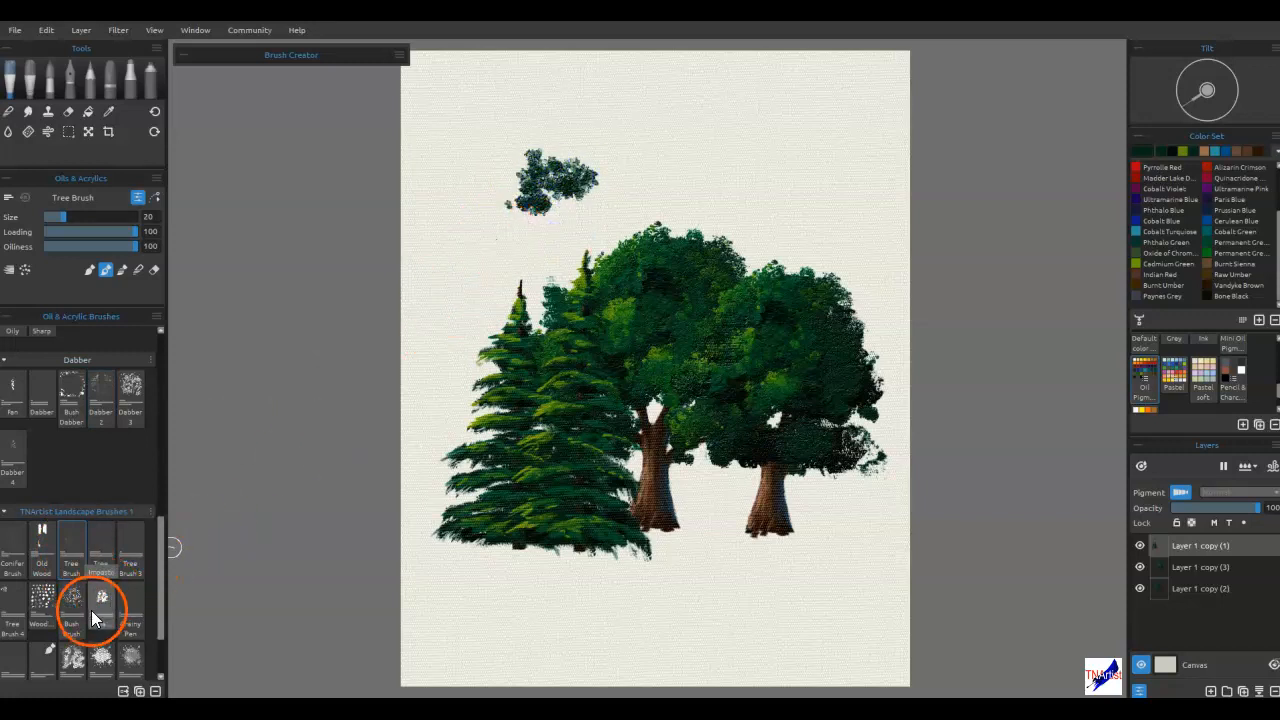
Step: Dab light yellow-green highlights onto the foliage patch with Tree Brush and blend them into the dark green
left_click(1184, 153)
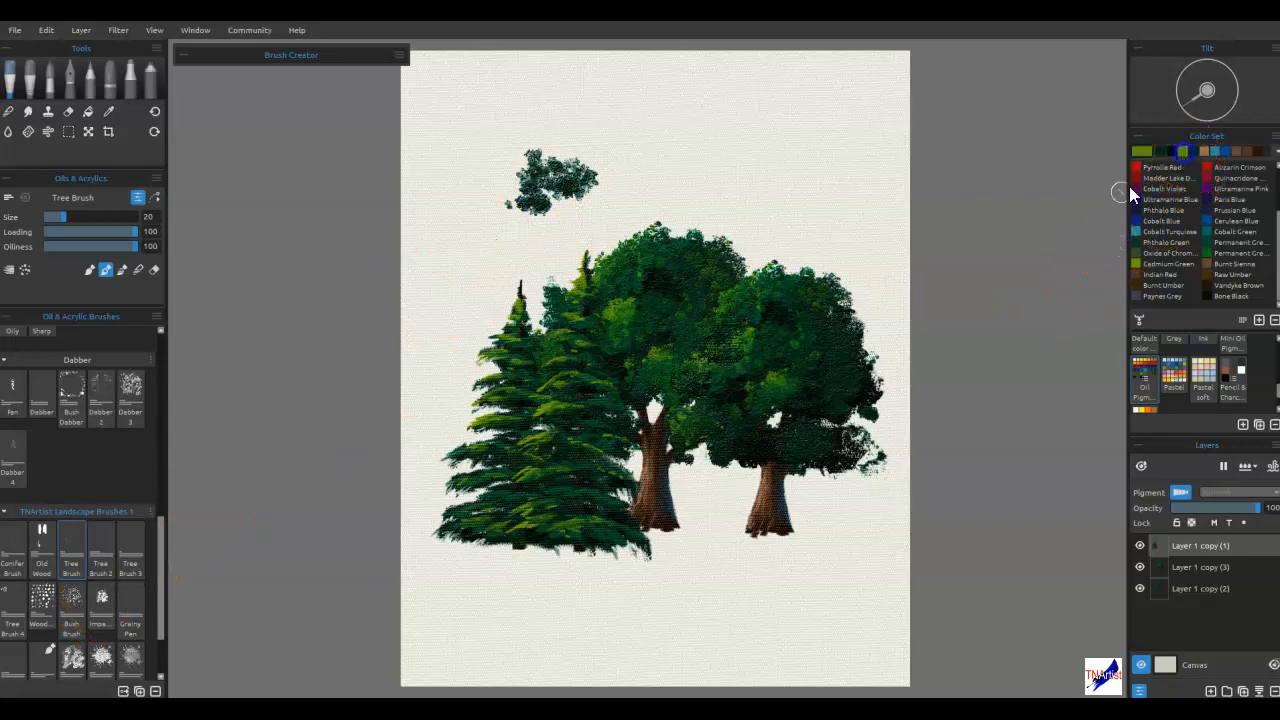
left_click_drag(542, 156, 553, 164)
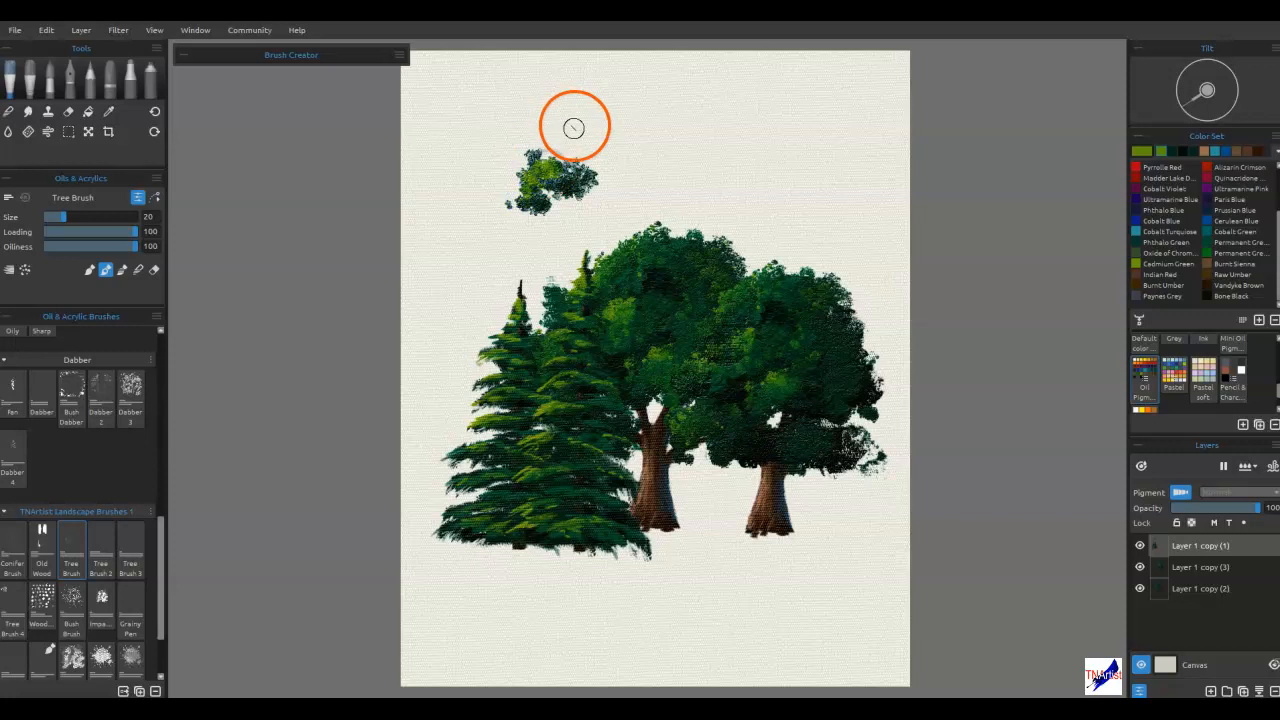
key("b")
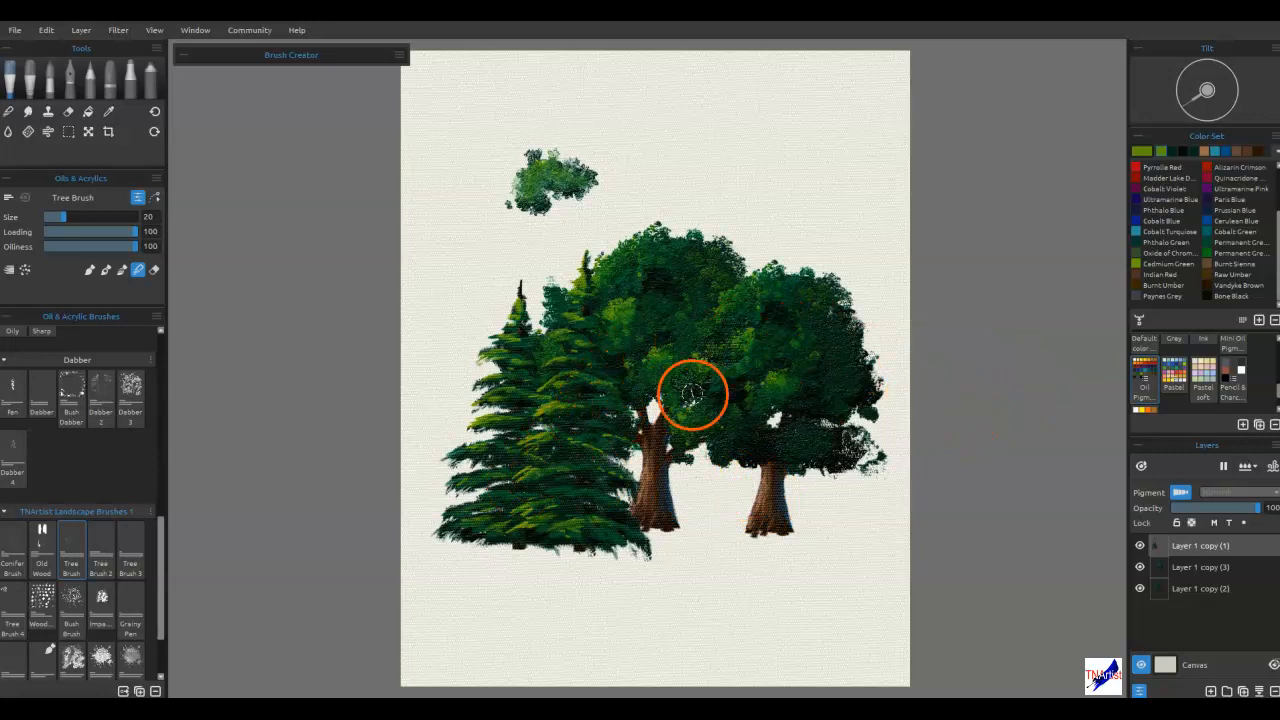
Step: Undo the blending, the highlights and the foliage patch above the trees
key("ctrl+z")
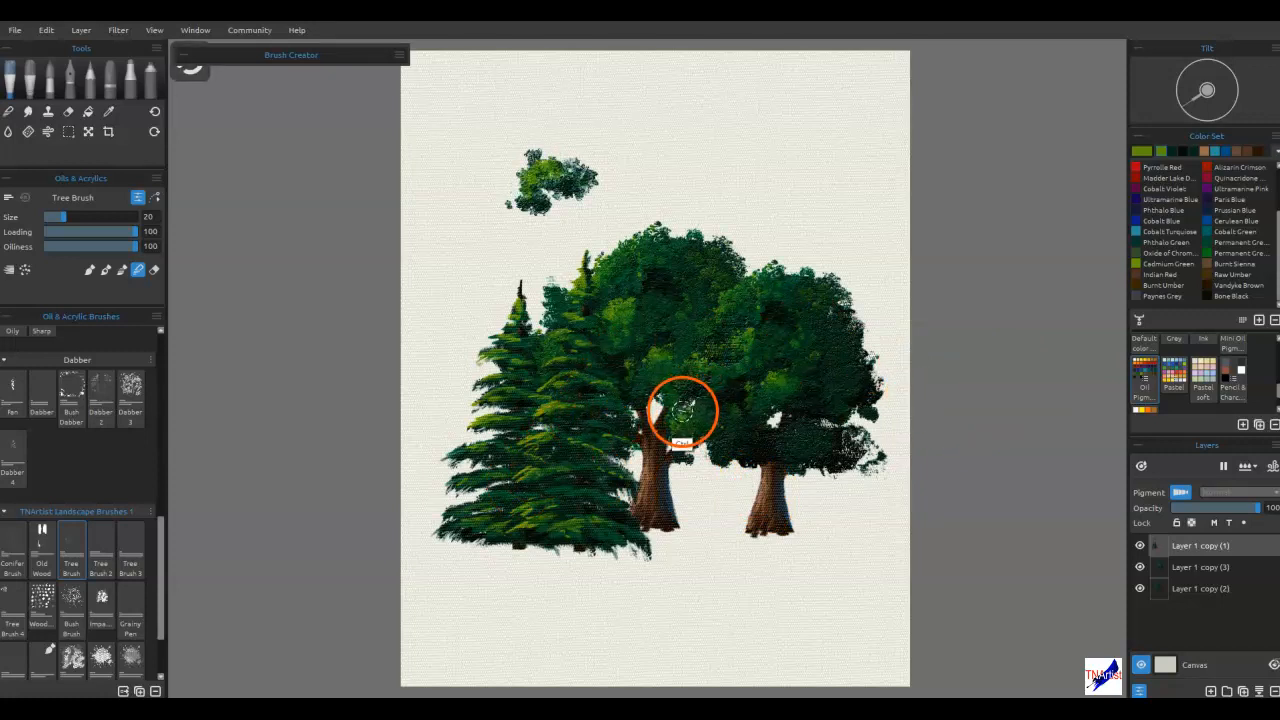
key("ctrl+z")
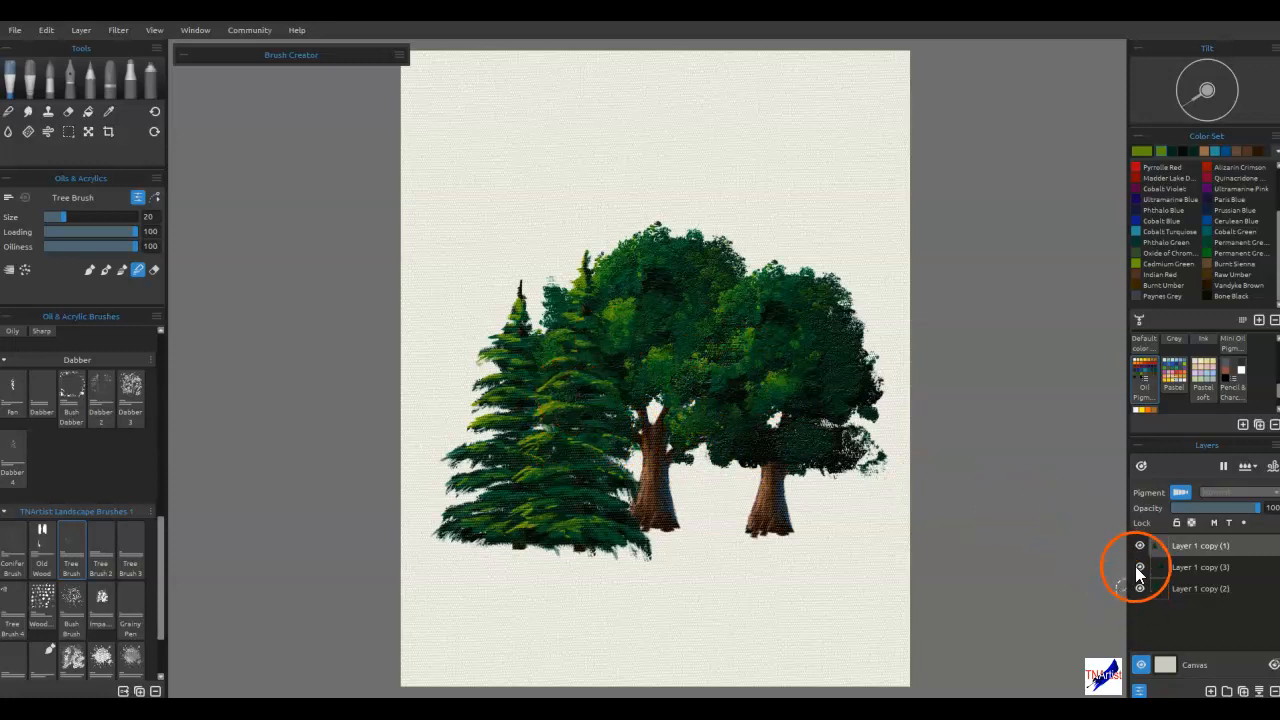
Step: Hide the leafy tree layers, Layer 1 copy (3) and Layer 1 copy (2), leaving only the conifer layer shown
left_click(1139, 546)
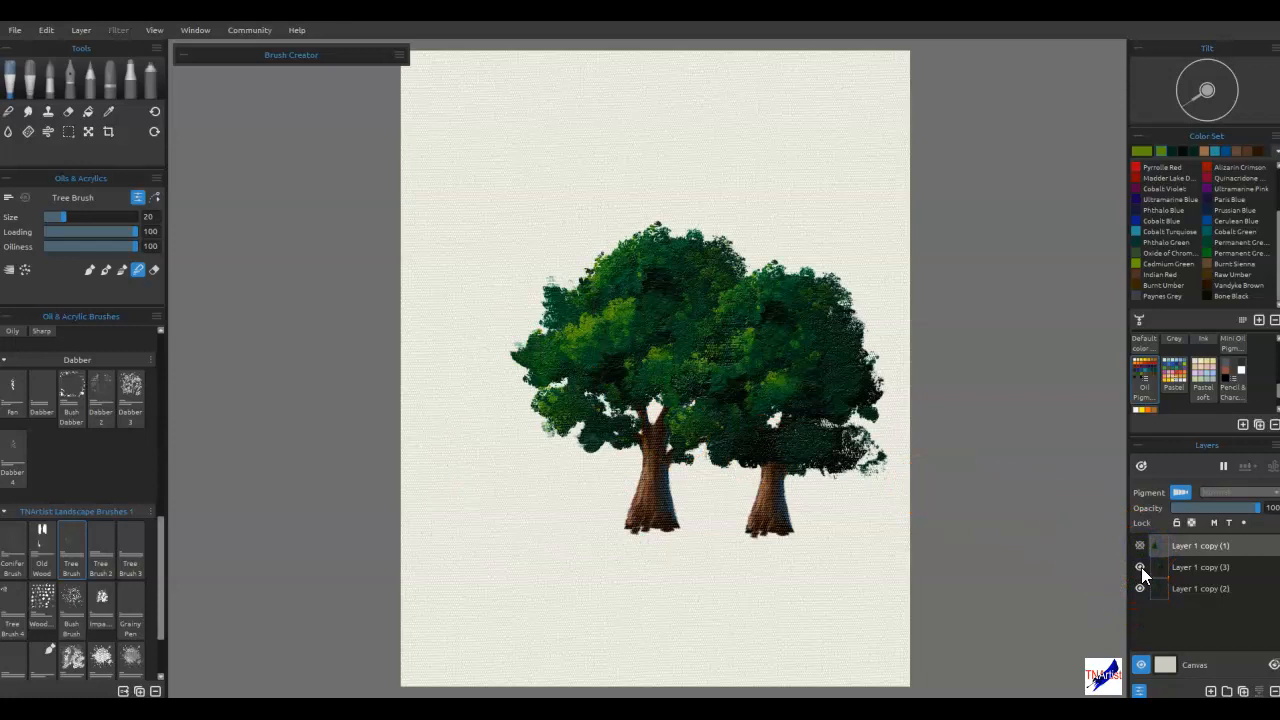
left_click(1140, 567)
left_click(1139, 588)
left_click(1140, 545)
Step: Move the conifers to the middle of the canvas and enlarge them to 4.613 by 6.360 in at X 2.407, Y 1.027
left_click_drag(564, 493, 689, 423)
key("t")
left_click(692, 403)
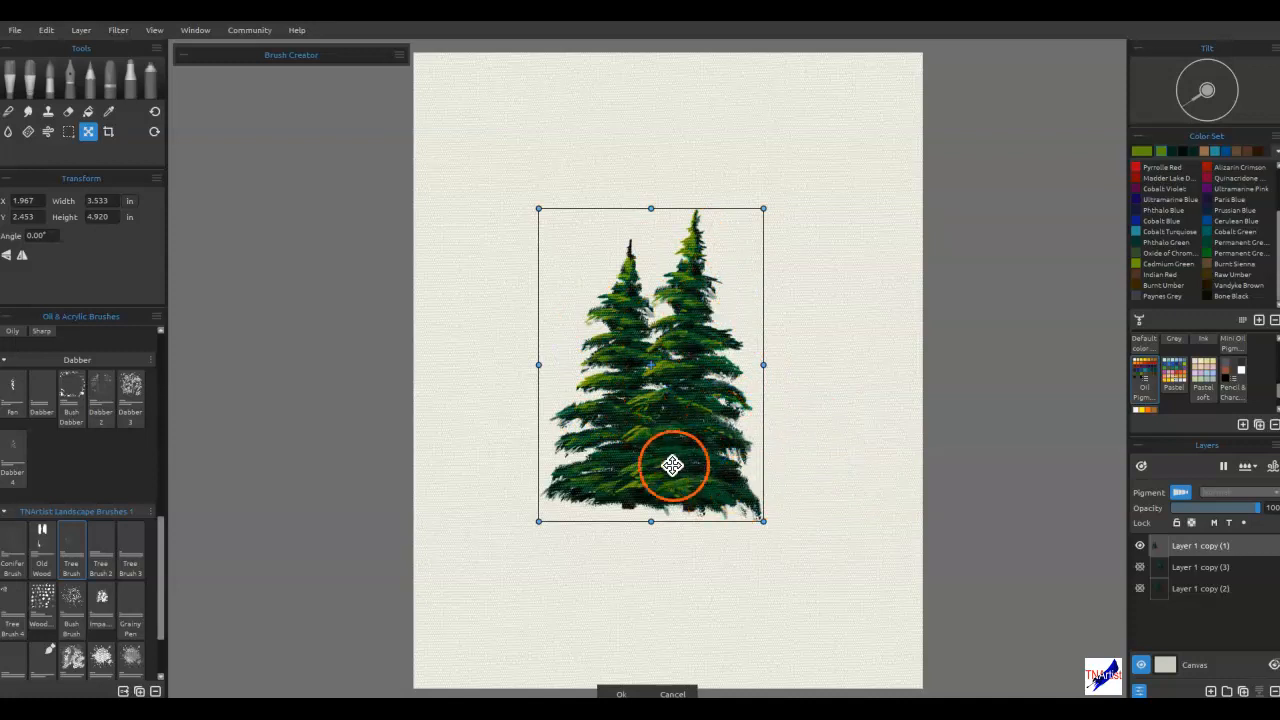
left_click_drag(691, 461, 716, 459)
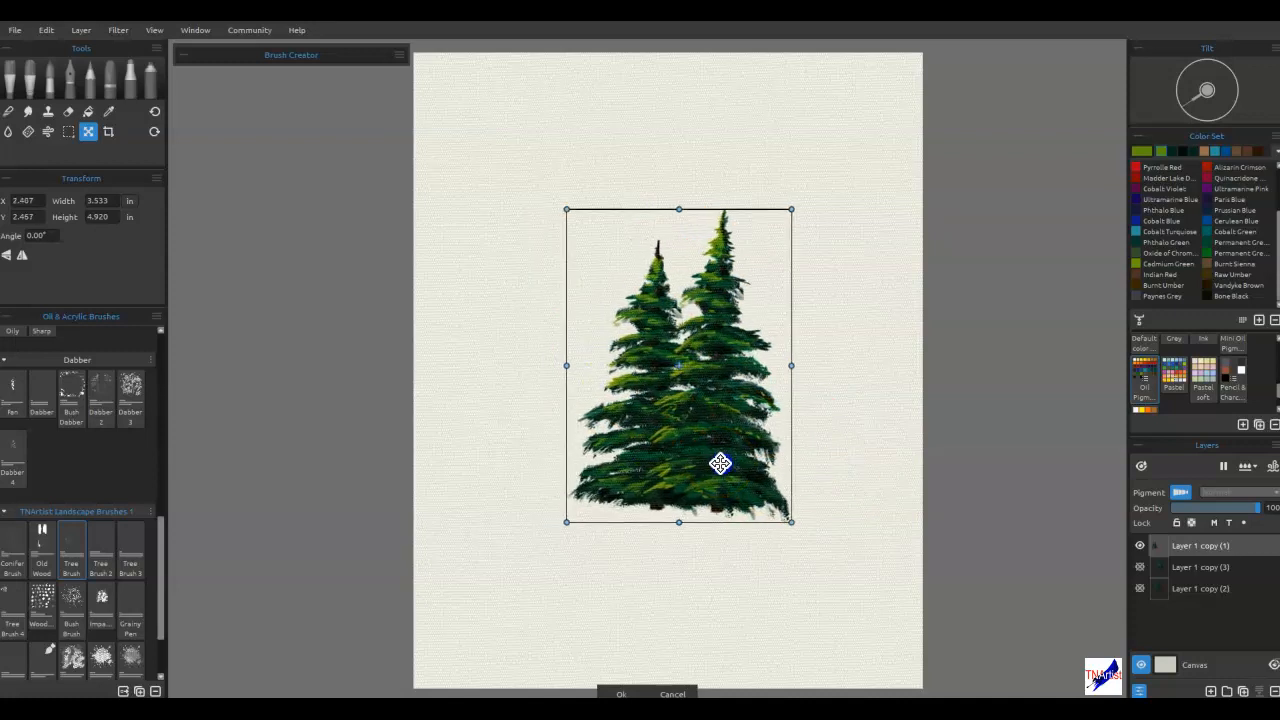
left_click_drag(791, 215, 860, 118)
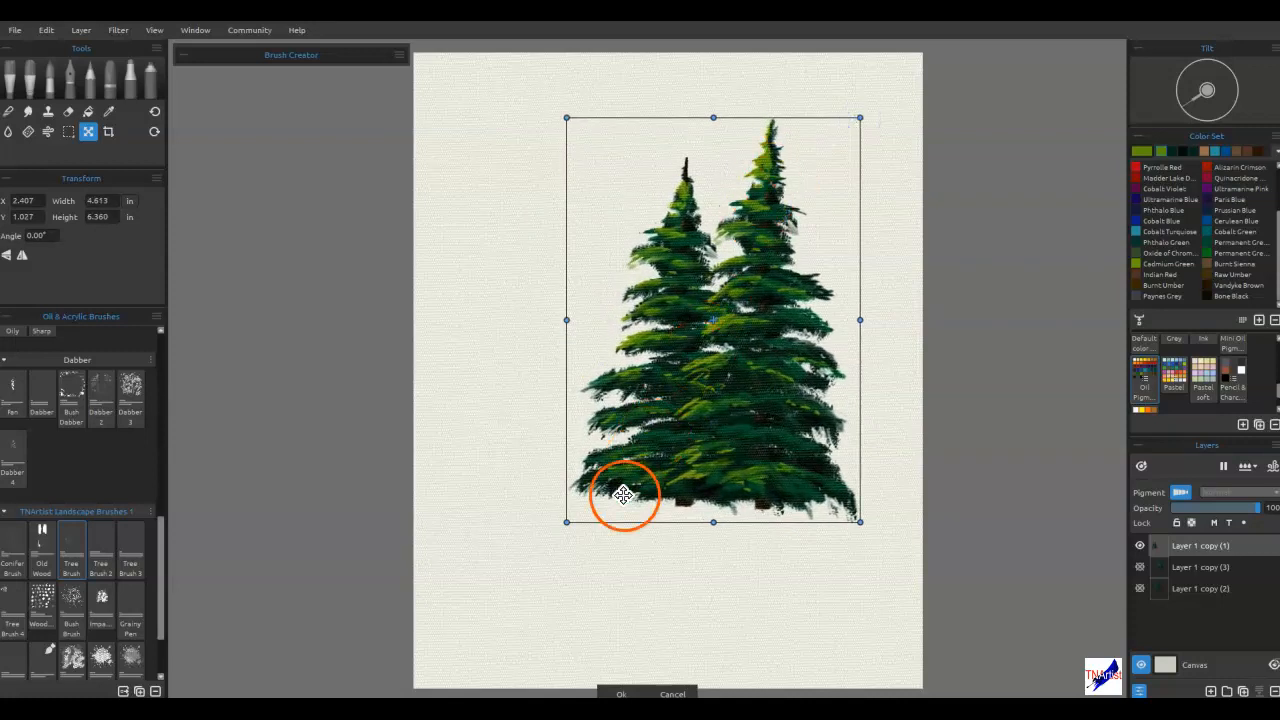
key("Return")
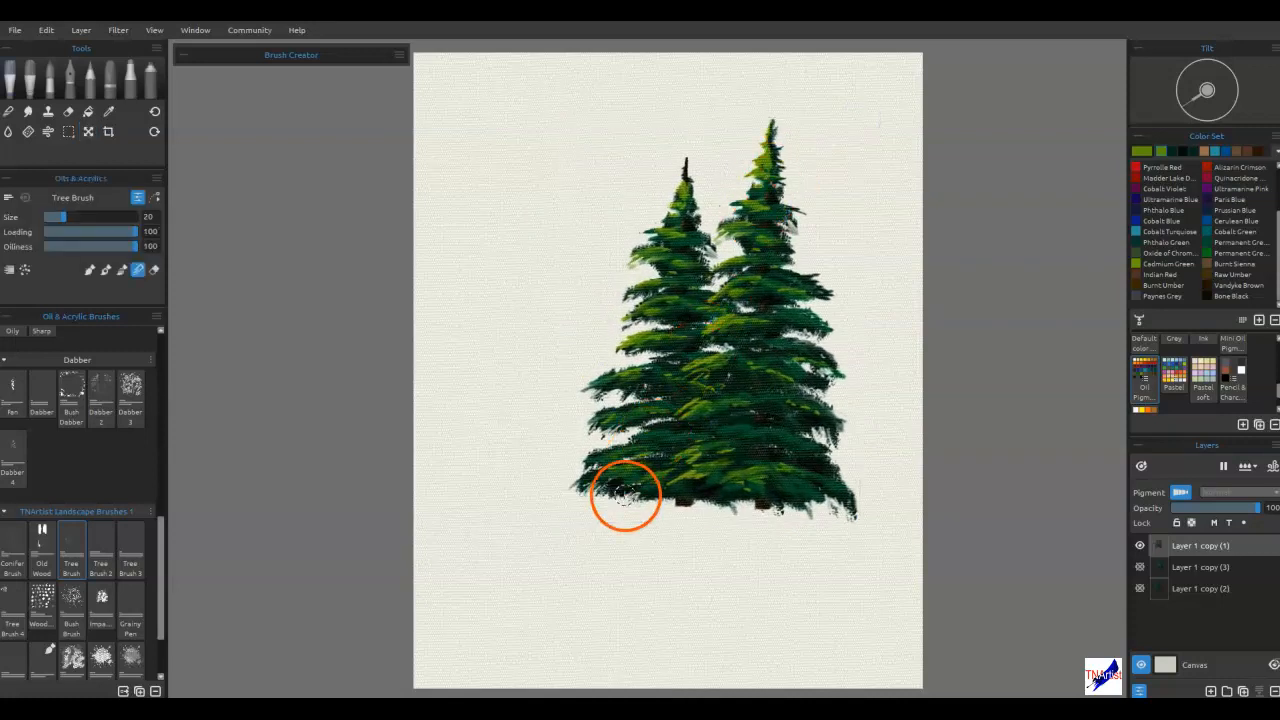
key("ctrl+0")
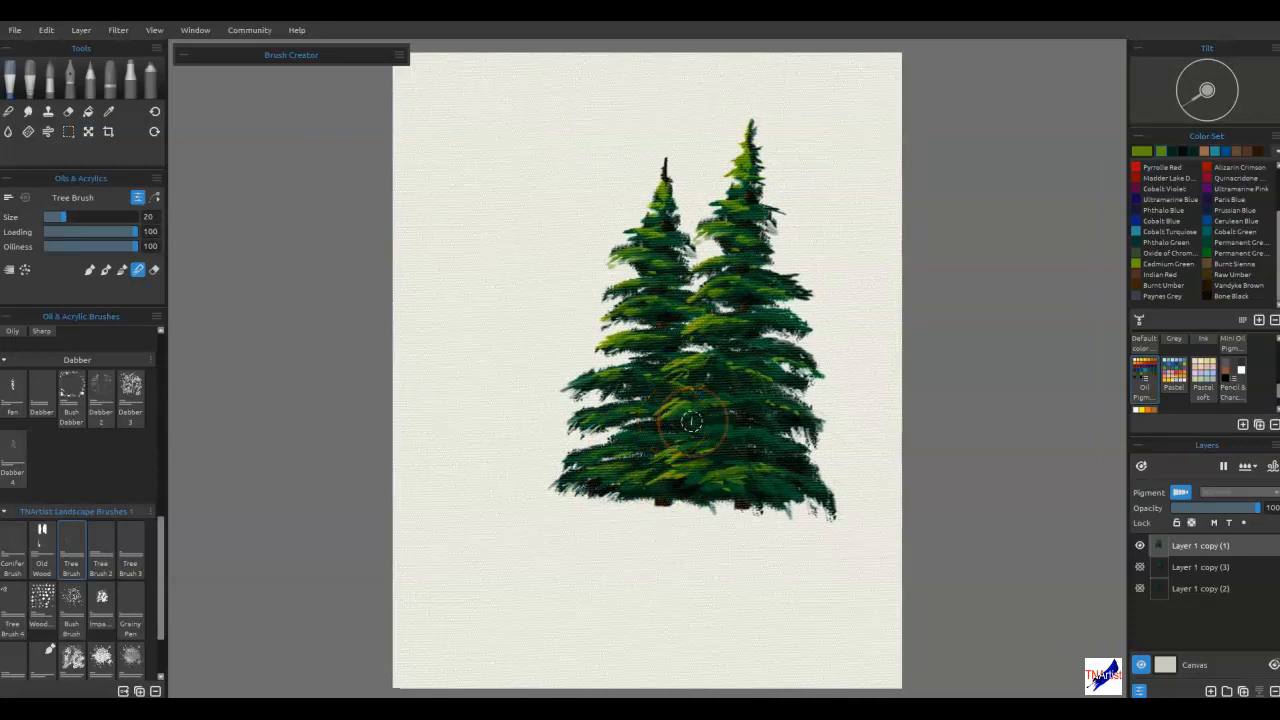